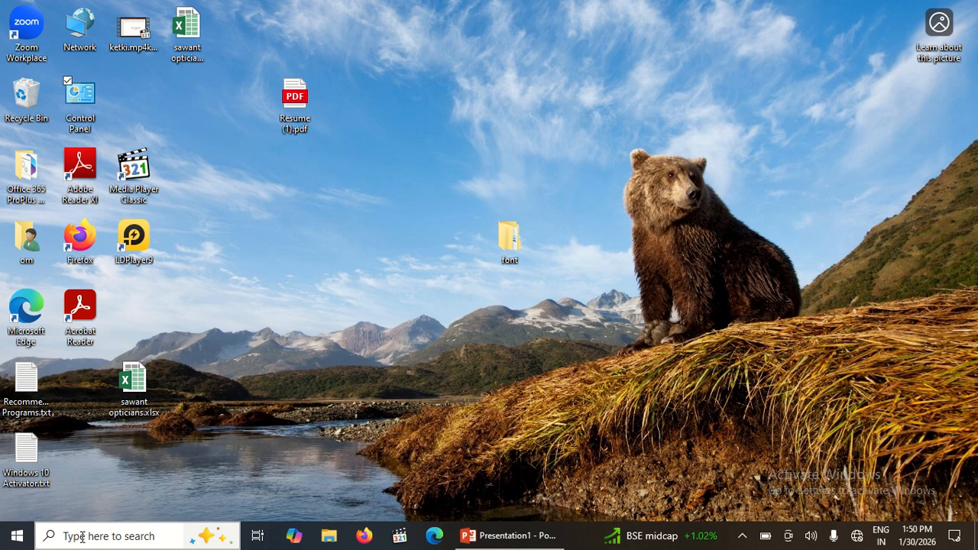
Open Excel 2016, dismiss the activation wizard and create a blank workbook
{"action": "left_click", "coordinate": [83, 537]}
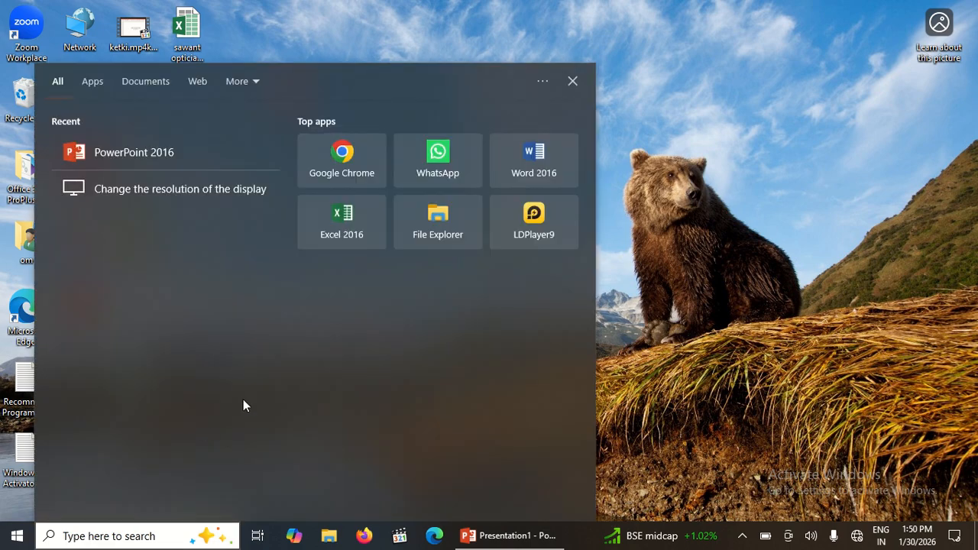
{"action": "left_click", "coordinate": [327, 233]}
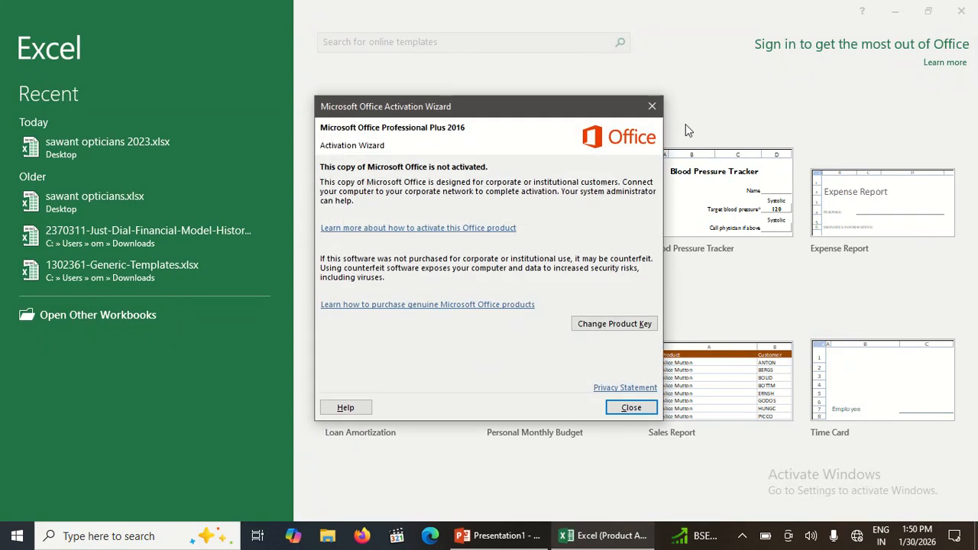
{"action": "left_click", "coordinate": [651, 107]}
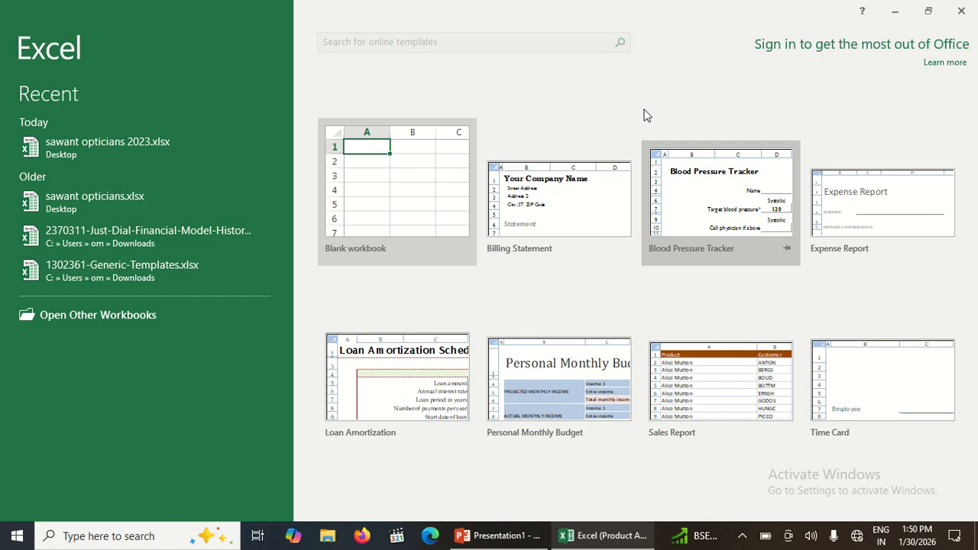
{"action": "left_click", "coordinate": [391, 158]}
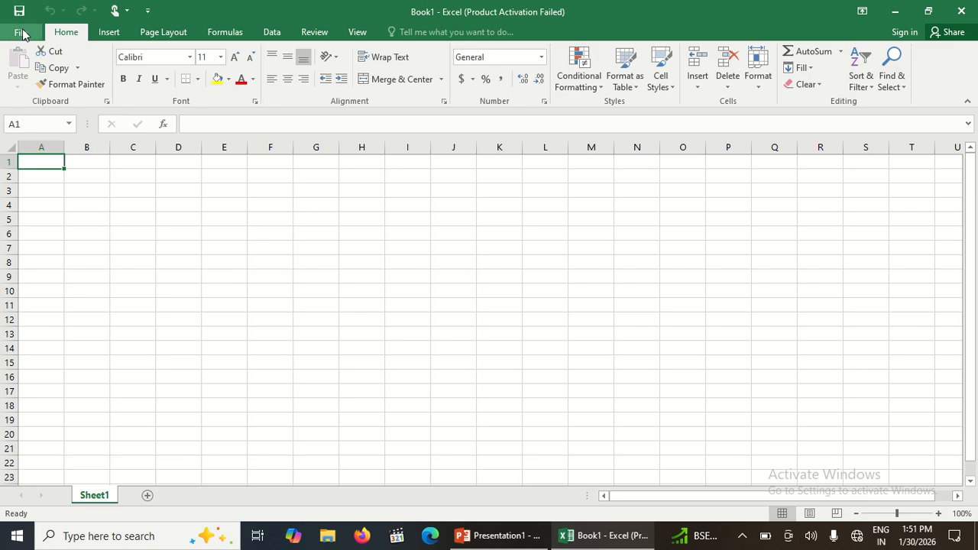
Look through the Insert, Page Layout, Formulas, Data, Review and View command sets, ending on the Home commands
{"action": "left_click", "coordinate": [108, 34]}
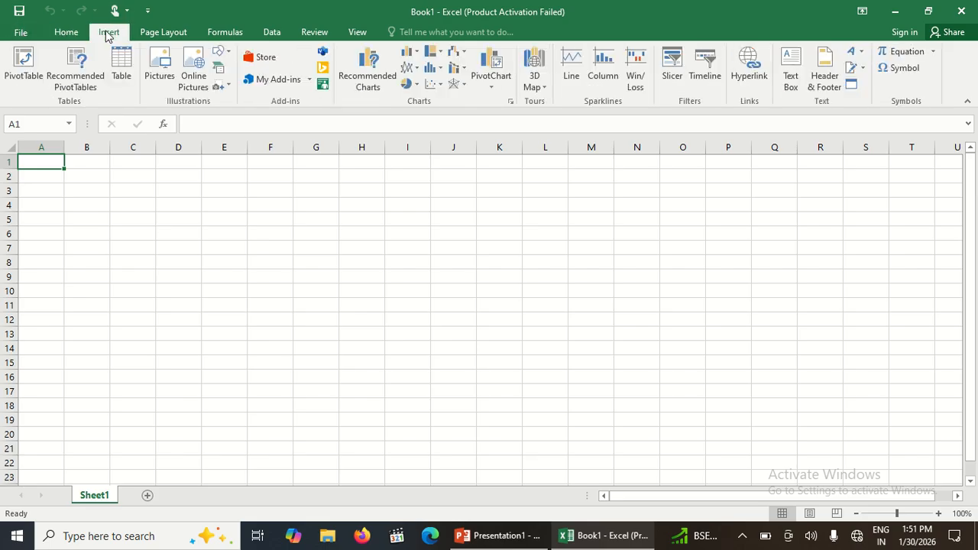
{"action": "left_click", "coordinate": [166, 33]}
{"action": "left_click", "coordinate": [237, 34]}
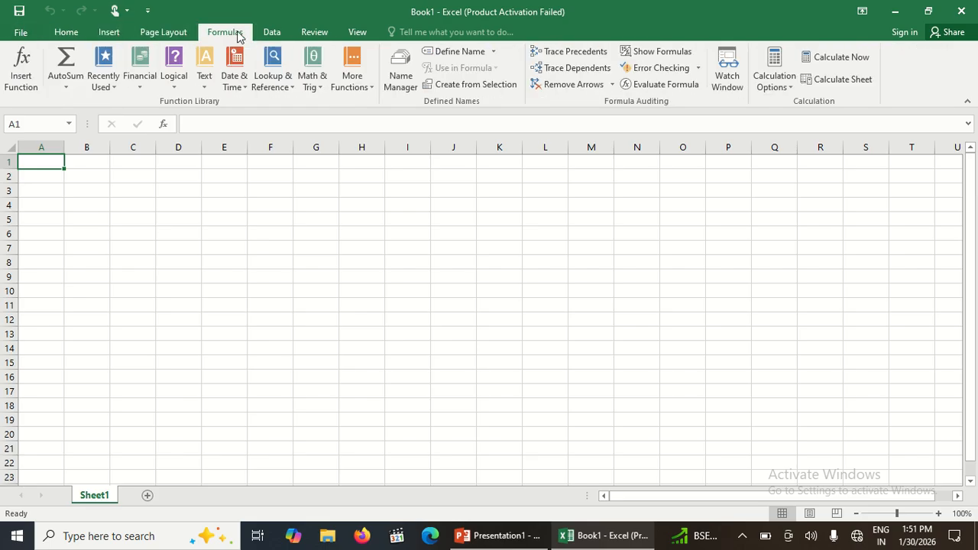
{"action": "left_click", "coordinate": [271, 32]}
{"action": "left_click", "coordinate": [305, 32]}
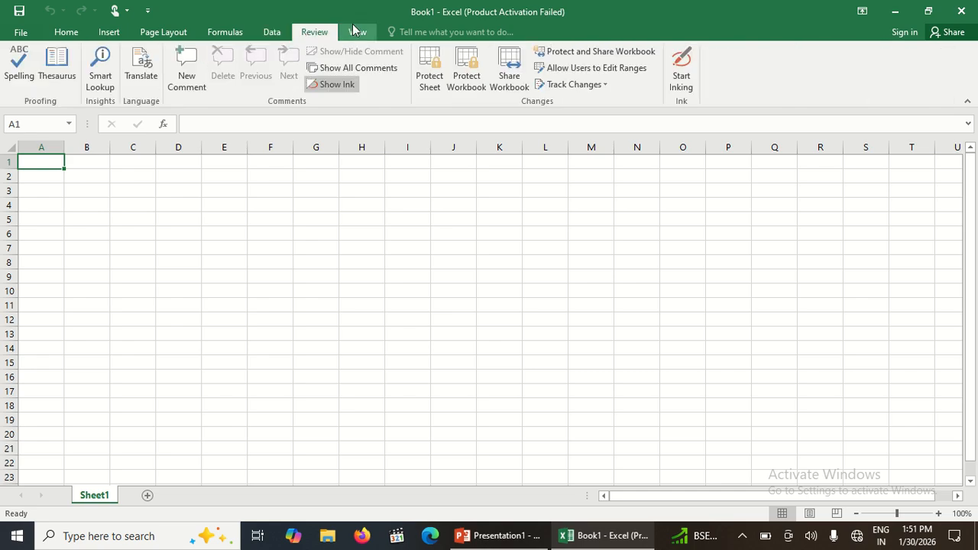
{"action": "left_click", "coordinate": [356, 32]}
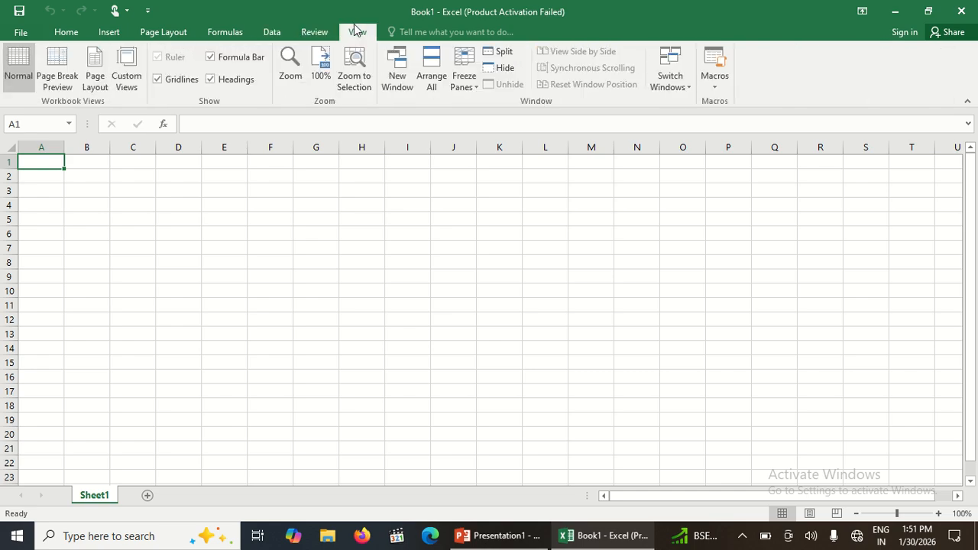
{"action": "left_click", "coordinate": [54, 35]}
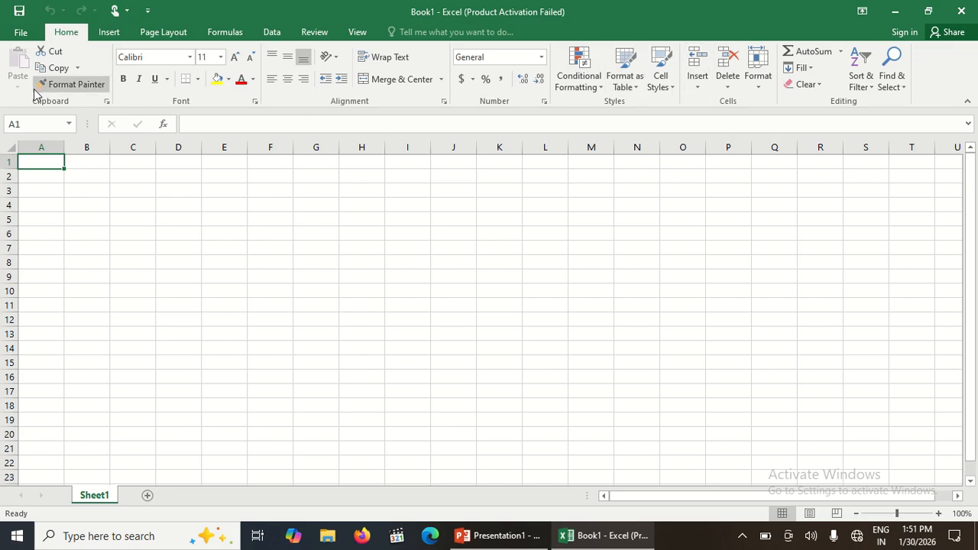
{"action": "left_click", "coordinate": [70, 84]}
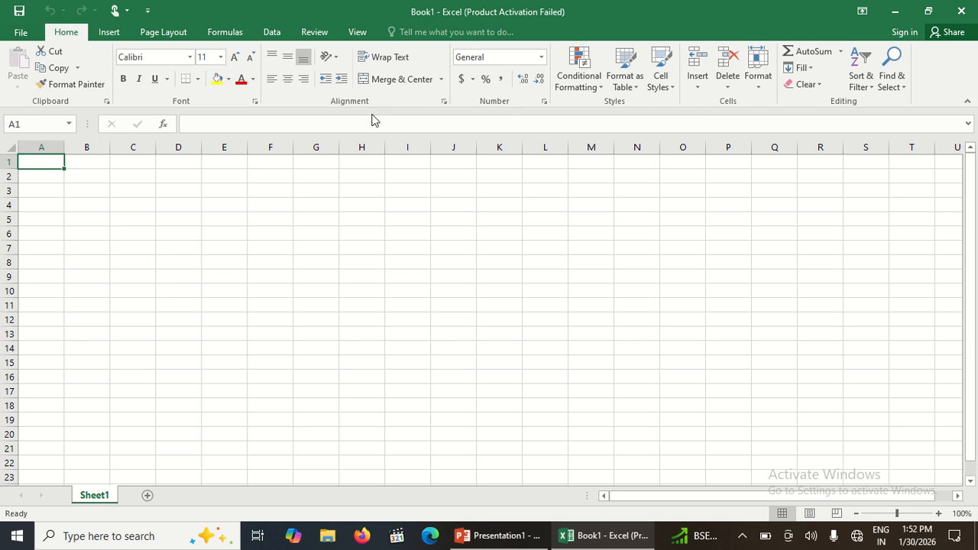
Examine the worksheet's columns by selecting B, C, D and A individually and viewing the columns beyond Z
{"action": "left_click", "coordinate": [95, 141]}
{"action": "left_click", "coordinate": [132, 142]}
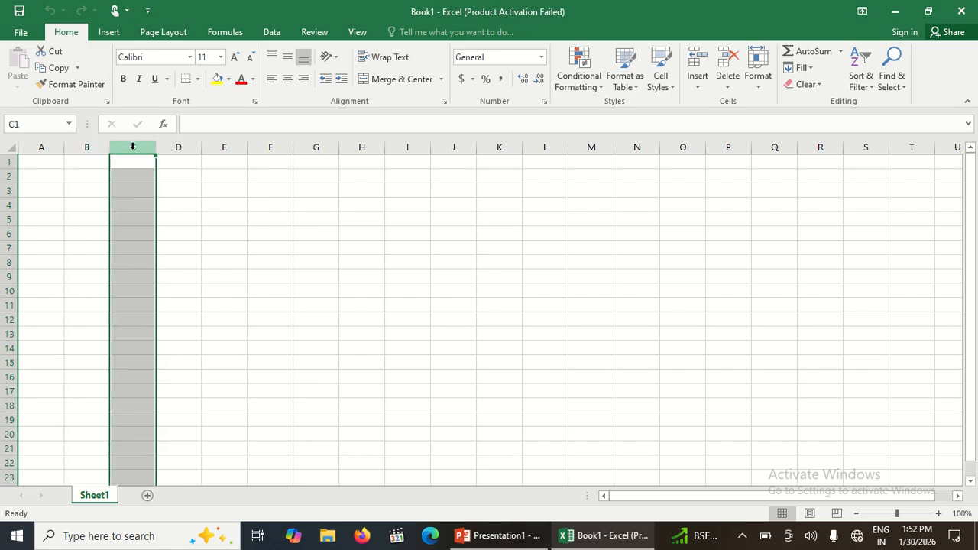
{"action": "left_click", "coordinate": [179, 142]}
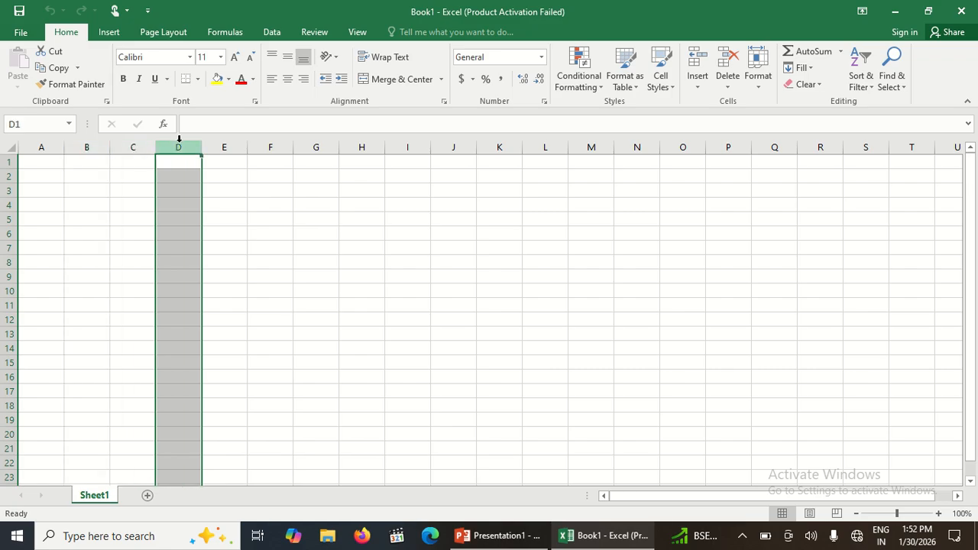
{"action": "left_click", "coordinate": [48, 148]}
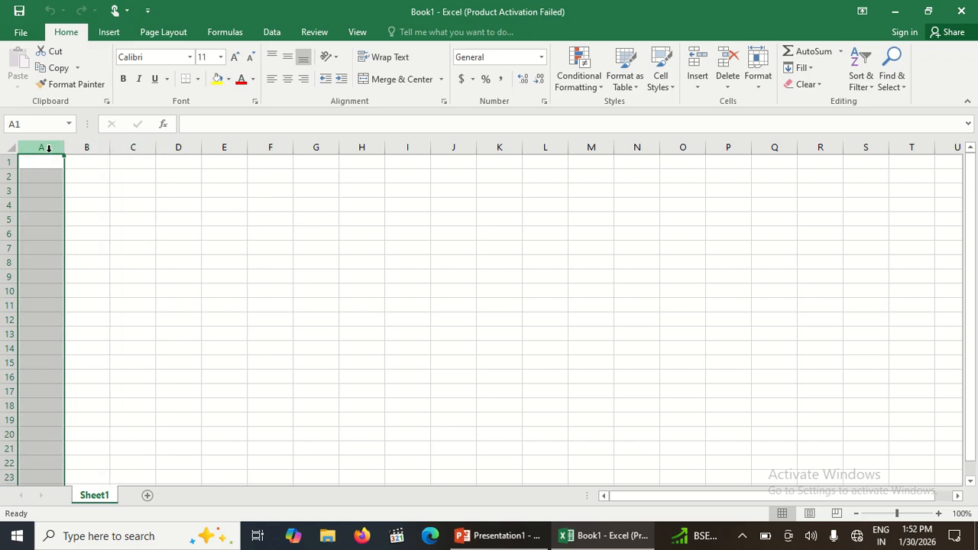
{"action": "left_click", "coordinate": [96, 145]}
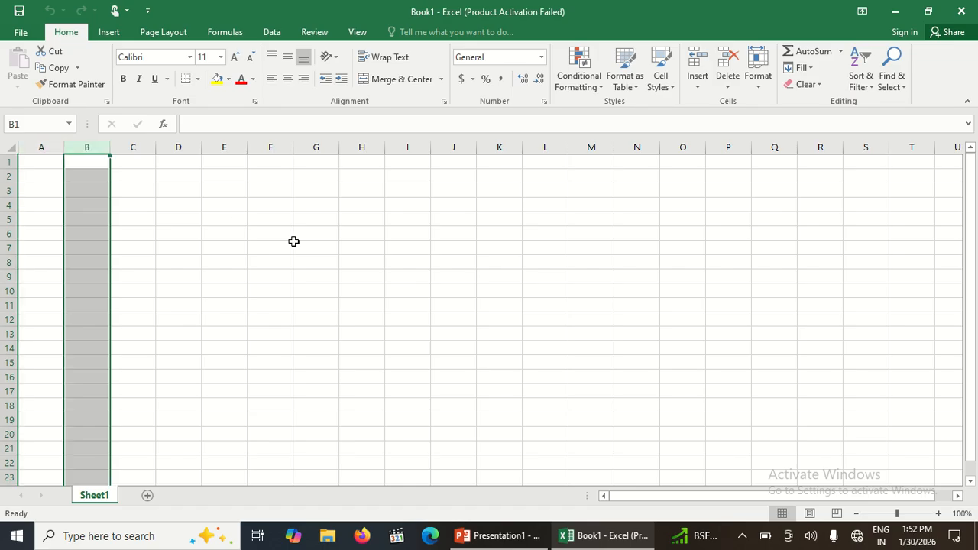
{"action": "left_click", "coordinate": [377, 383]}
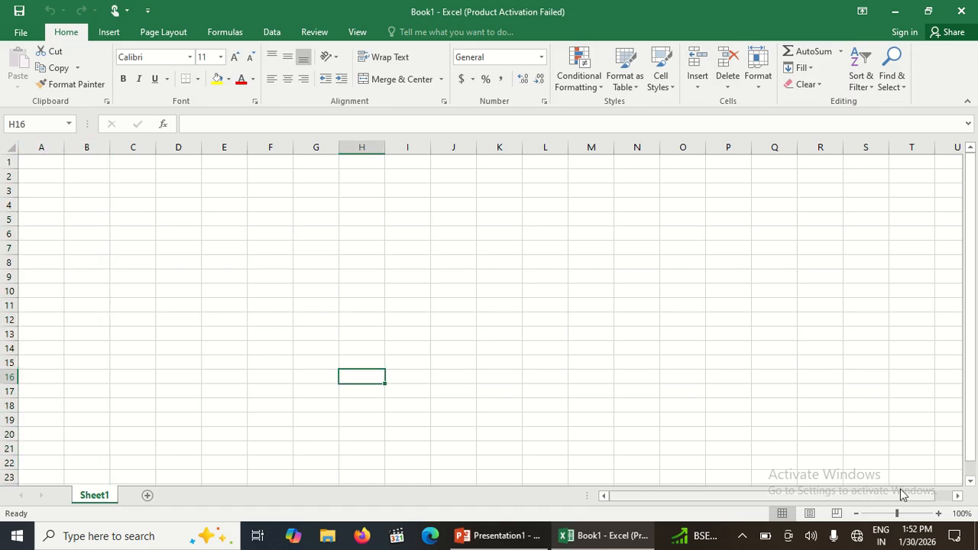
{"action": "left_click_drag", "start_coordinate": [954, 497], "coordinate": [954, 498]}
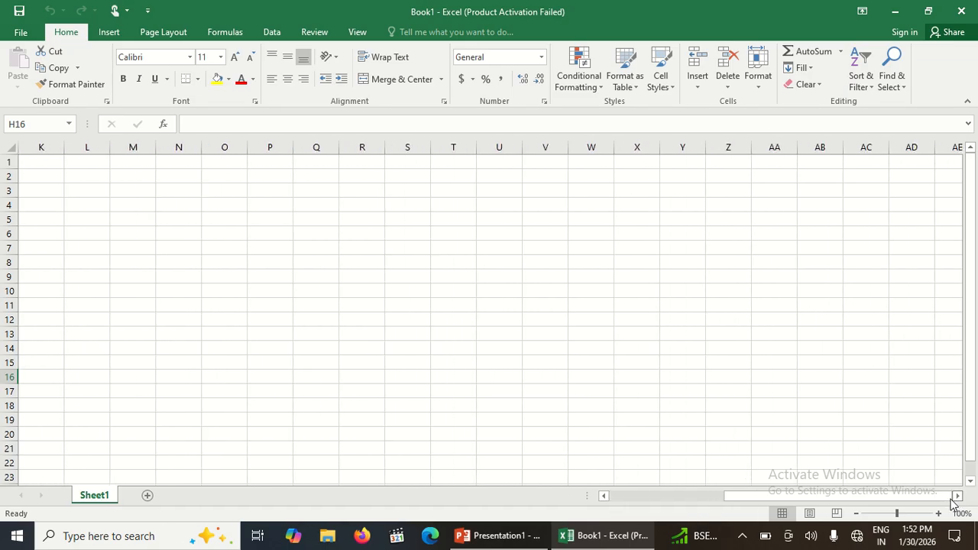
{"action": "left_click_drag", "start_coordinate": [870, 497], "coordinate": [719, 513]}
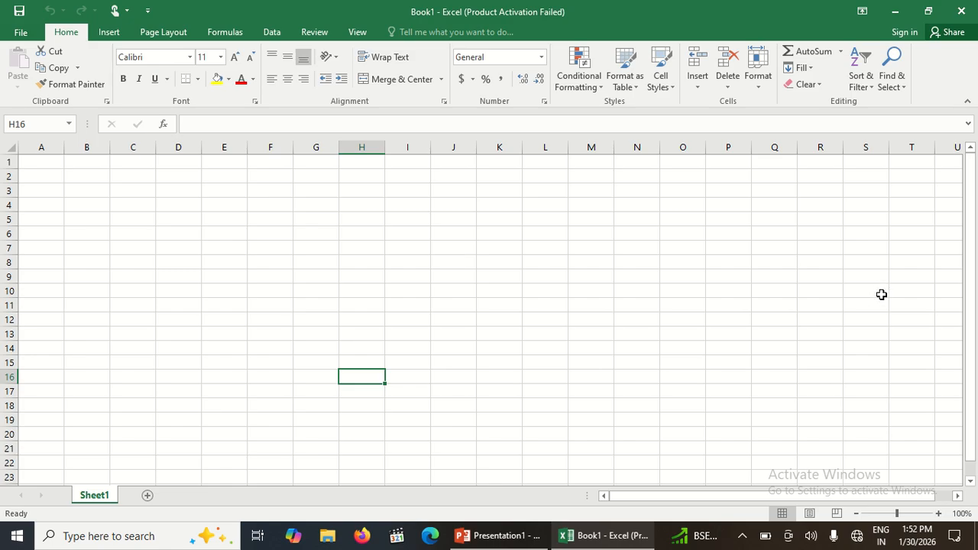
Examine the worksheet's rows by selecting rows 17 and 16, ending with cell D10 and the cell below it
{"action": "left_click", "coordinate": [9, 391]}
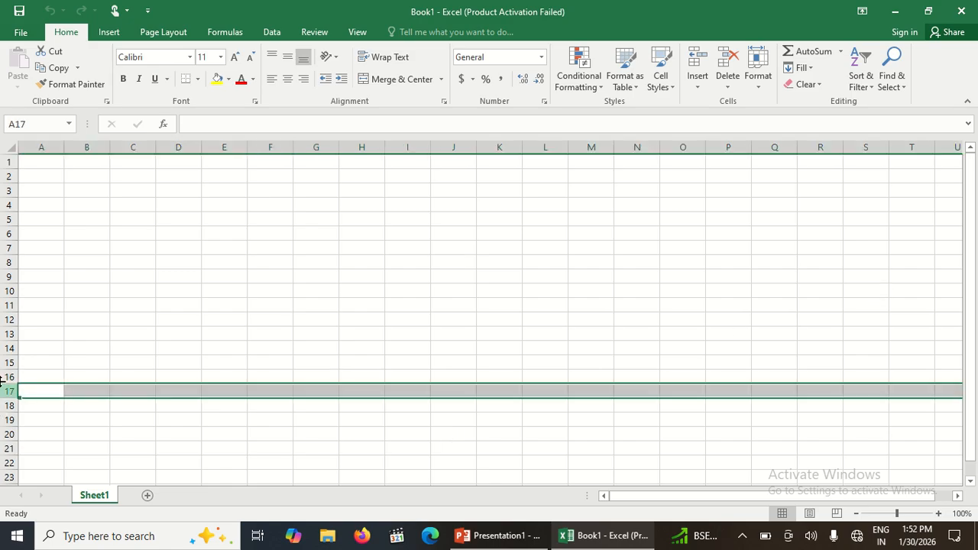
{"action": "left_click", "coordinate": [9, 377]}
{"action": "left_click", "coordinate": [189, 291]}
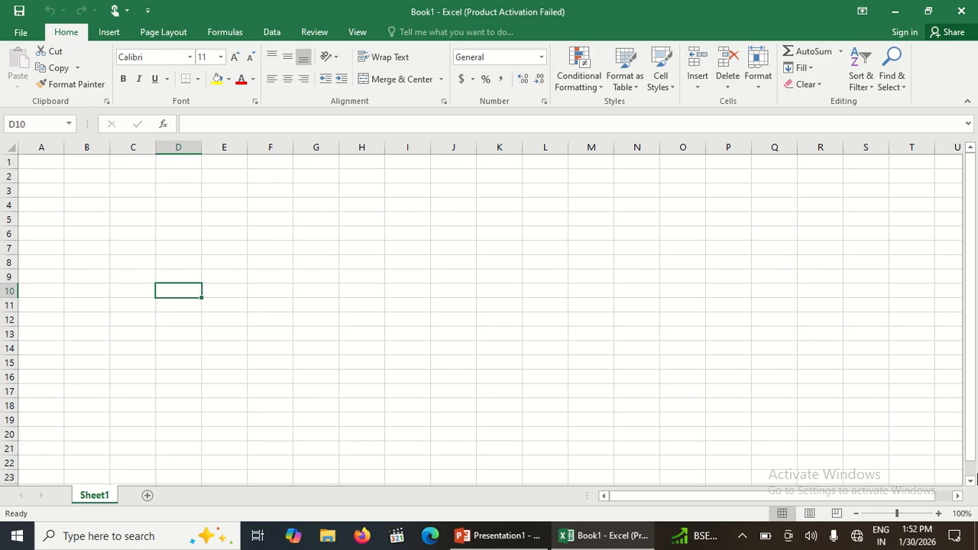
{"action": "key", "text": "Down"}
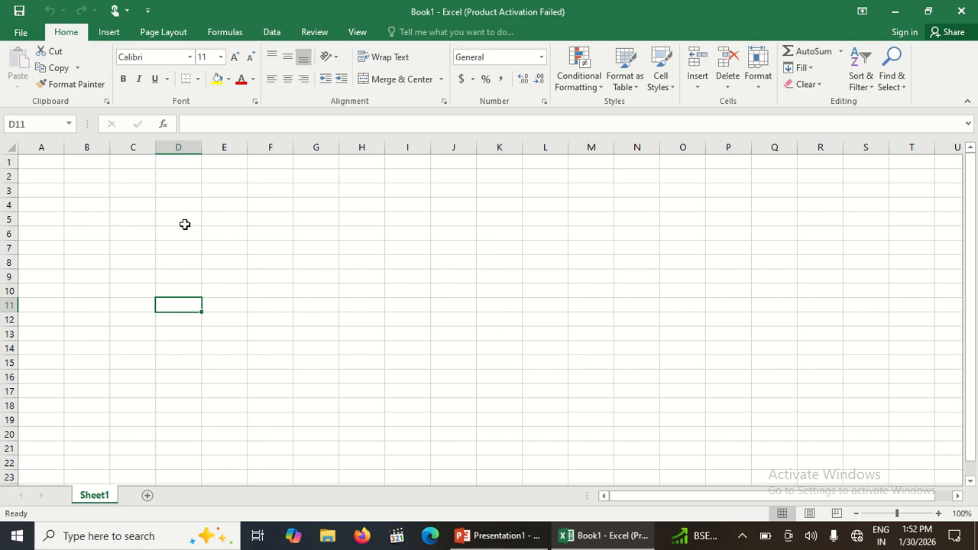
Examine how cells are addressed using cell D3, column D, row 4, and cells D4, F1 and D5
{"action": "left_click", "coordinate": [159, 195]}
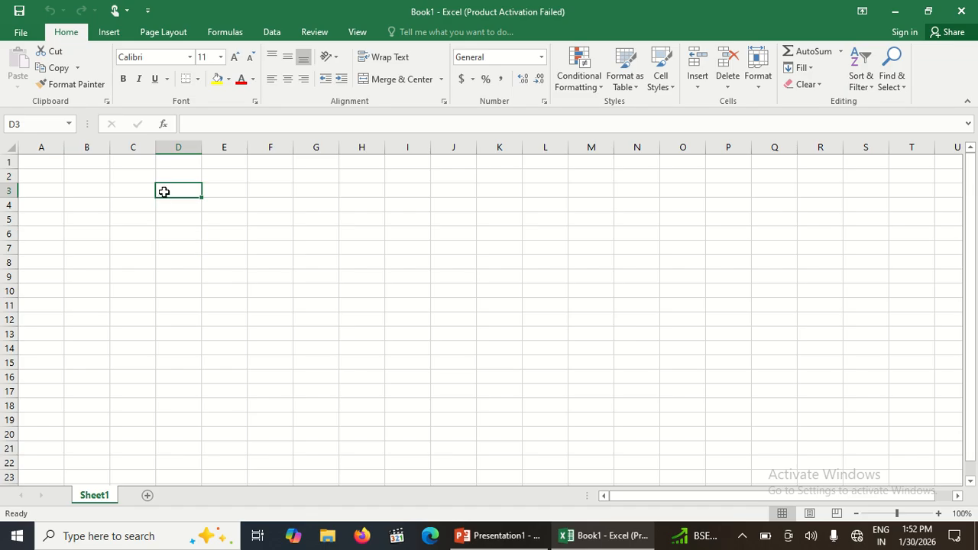
{"action": "left_click", "coordinate": [179, 148]}
{"action": "left_click", "coordinate": [6, 205]}
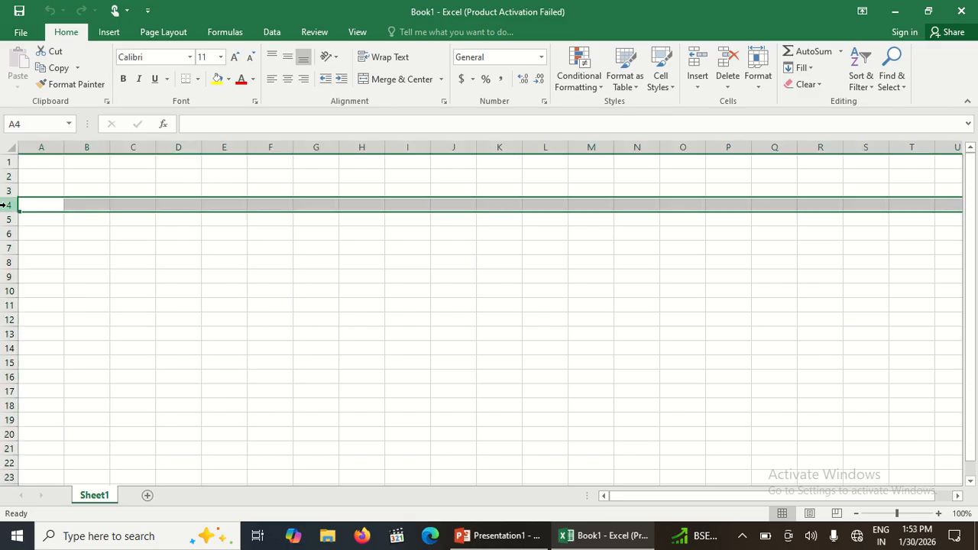
{"action": "left_click", "coordinate": [170, 207]}
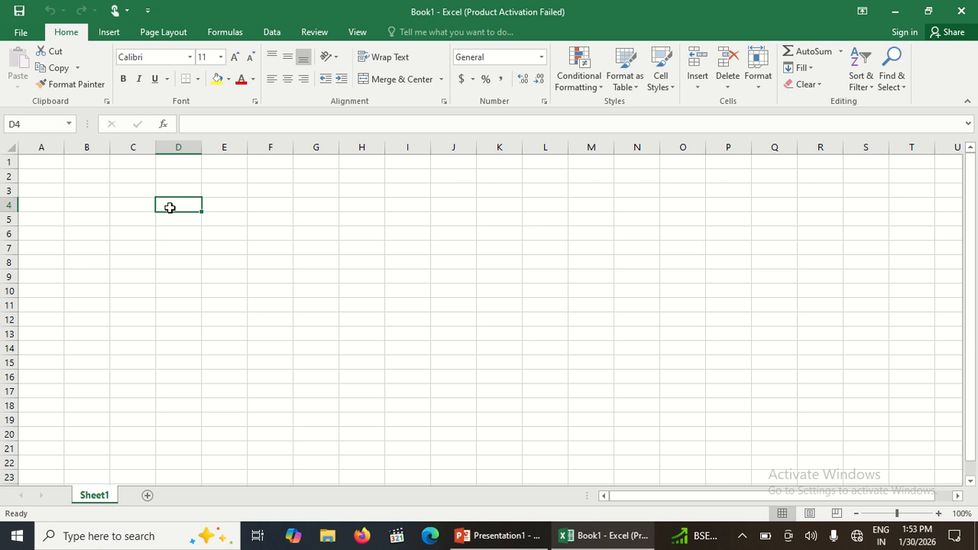
{"action": "left_click", "coordinate": [256, 165]}
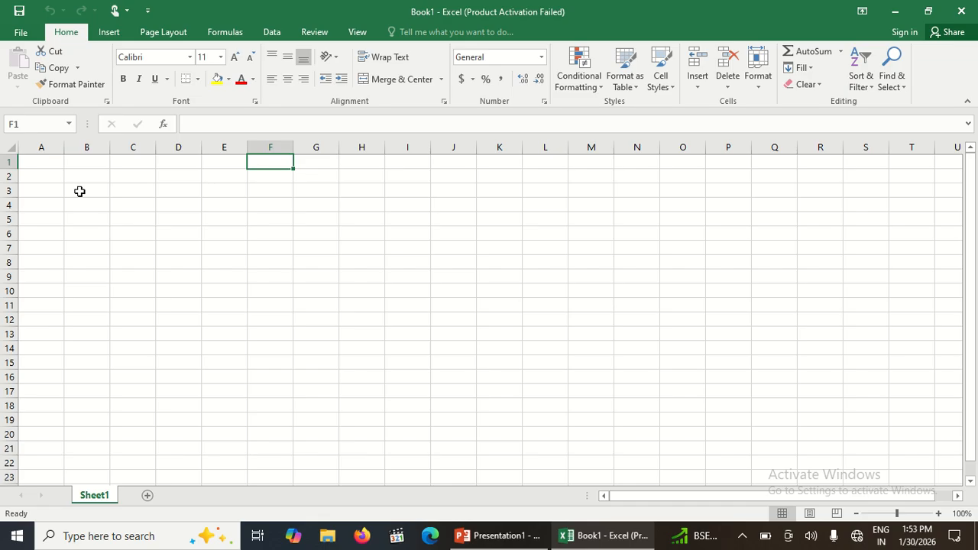
{"action": "left_click", "coordinate": [196, 215]}
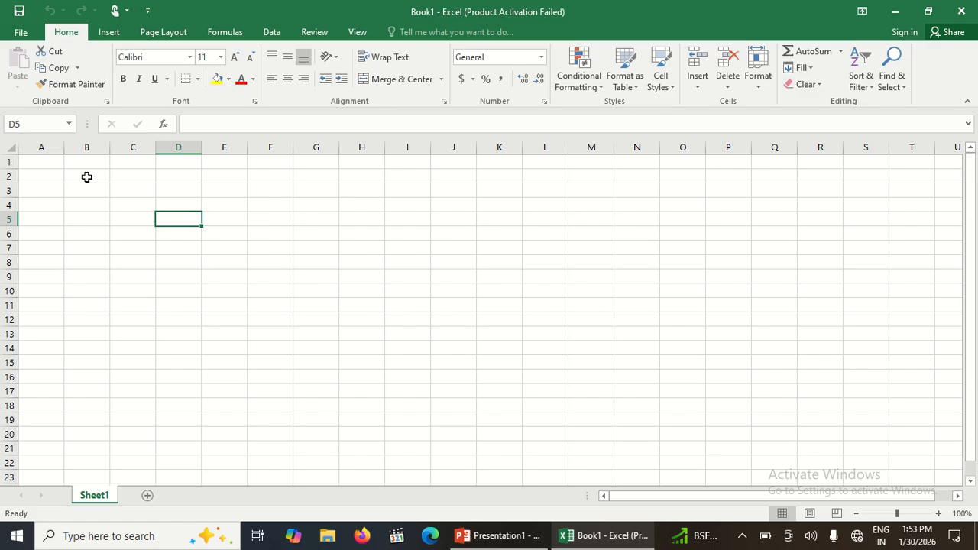
View the Insert Function options for cell B2 and close them without inserting a function
{"action": "left_click", "coordinate": [87, 176]}
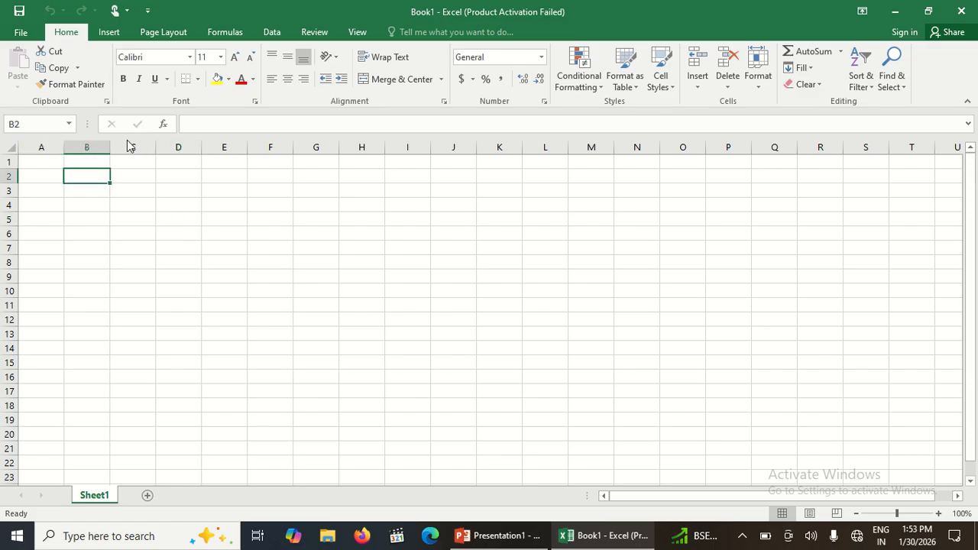
{"action": "left_click", "coordinate": [164, 126]}
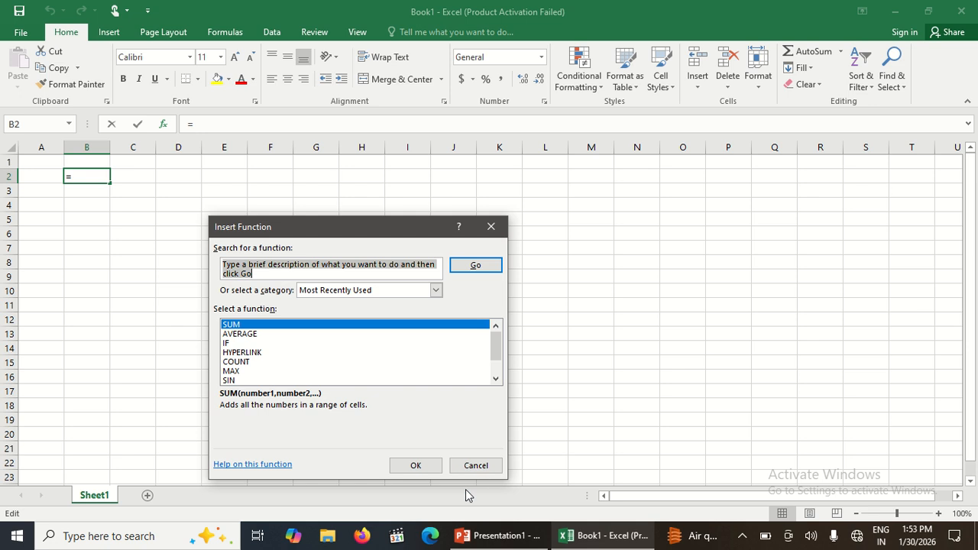
{"action": "left_click", "coordinate": [475, 470]}
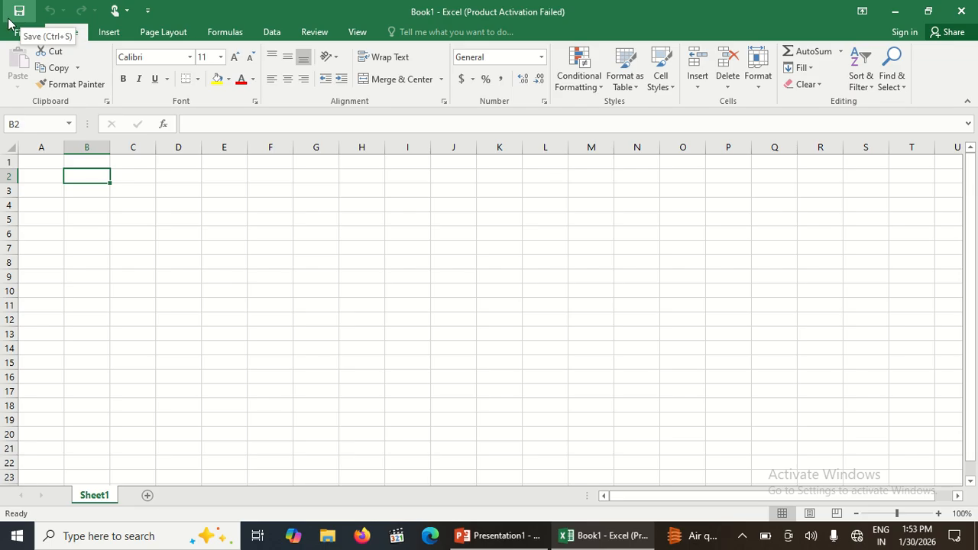
Customize the Quick Access Toolbar by removing the Save command and adding the Open command
{"action": "left_click", "coordinate": [147, 10]}
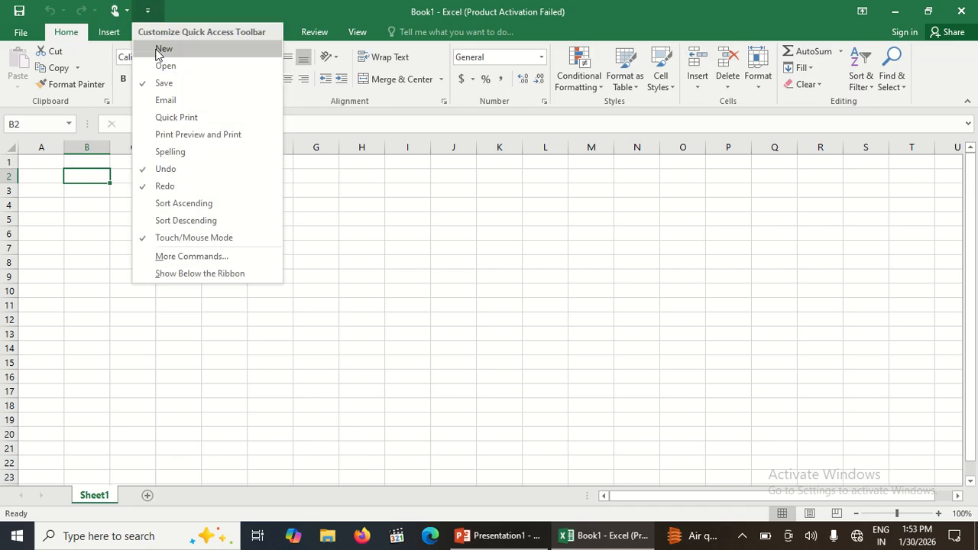
{"action": "left_click", "coordinate": [162, 86]}
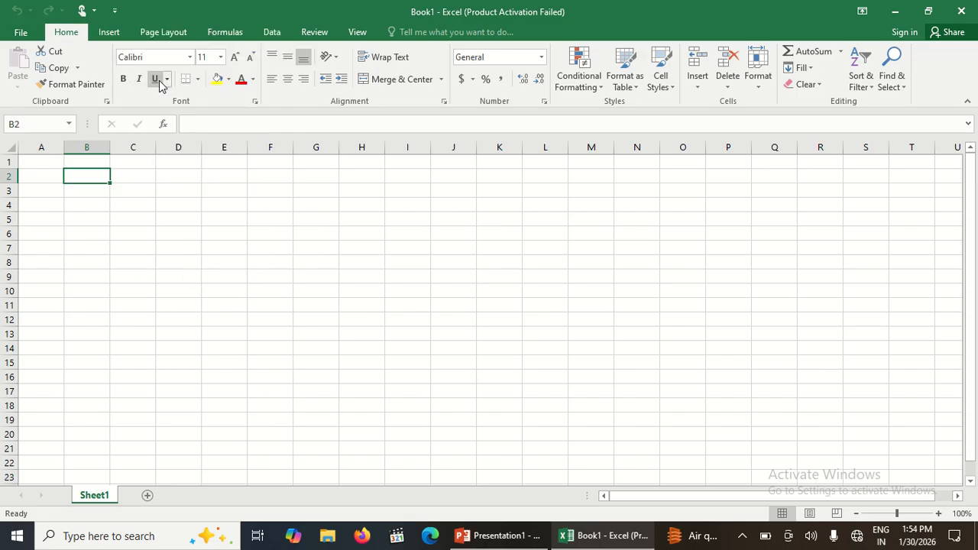
{"action": "left_click", "coordinate": [115, 12]}
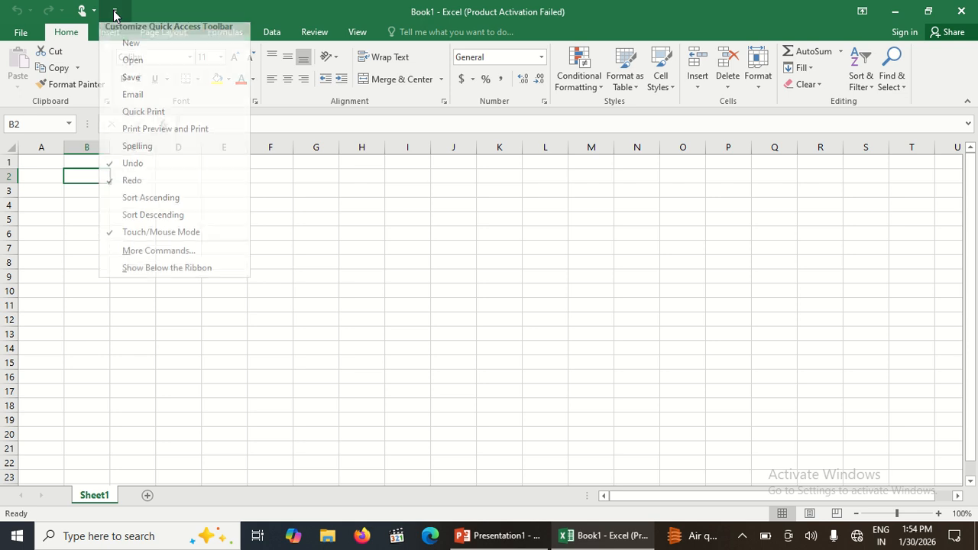
{"action": "left_click", "coordinate": [139, 69]}
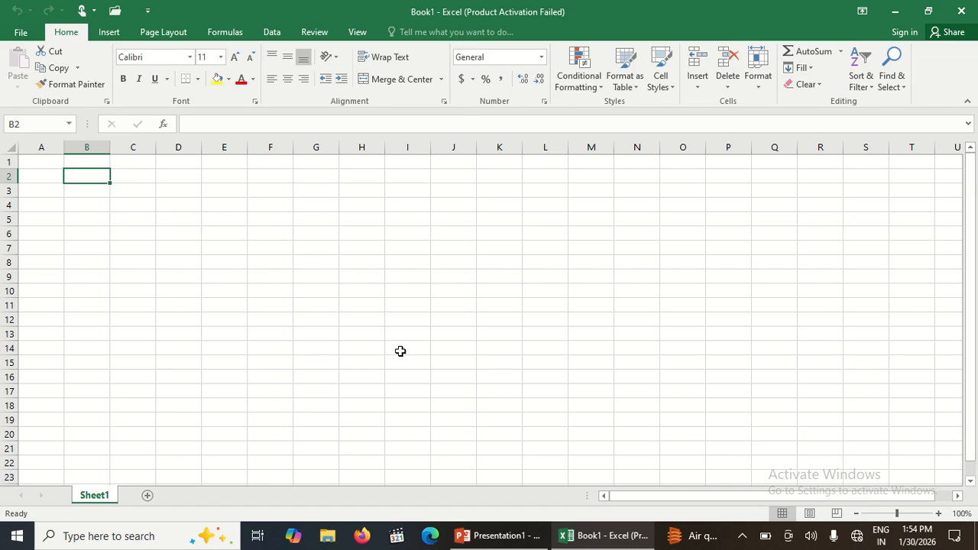
Enter "learning lens" in cell B2 and reselect that cell
{"action": "type", "text": "learning"}
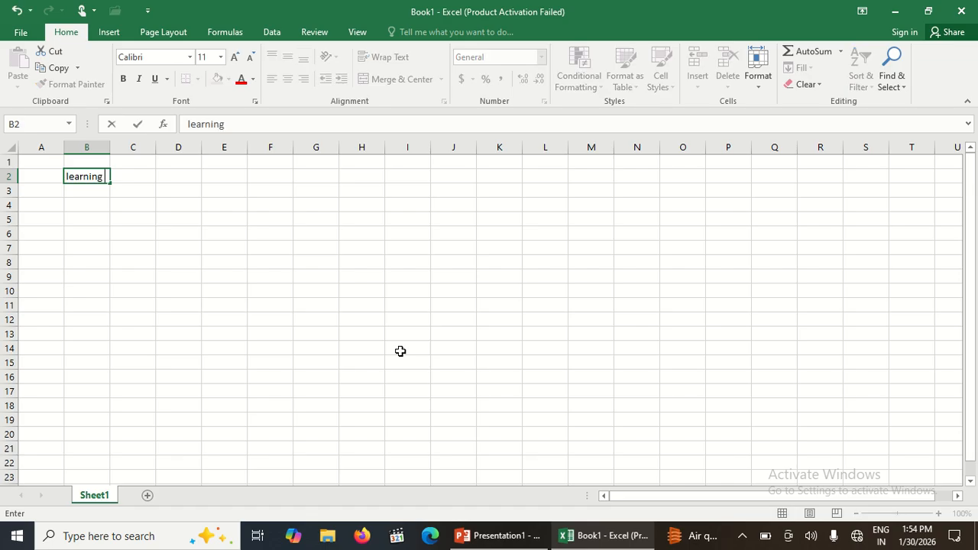
{"action": "type", "text": " lens"}
{"action": "key", "text": "Return"}
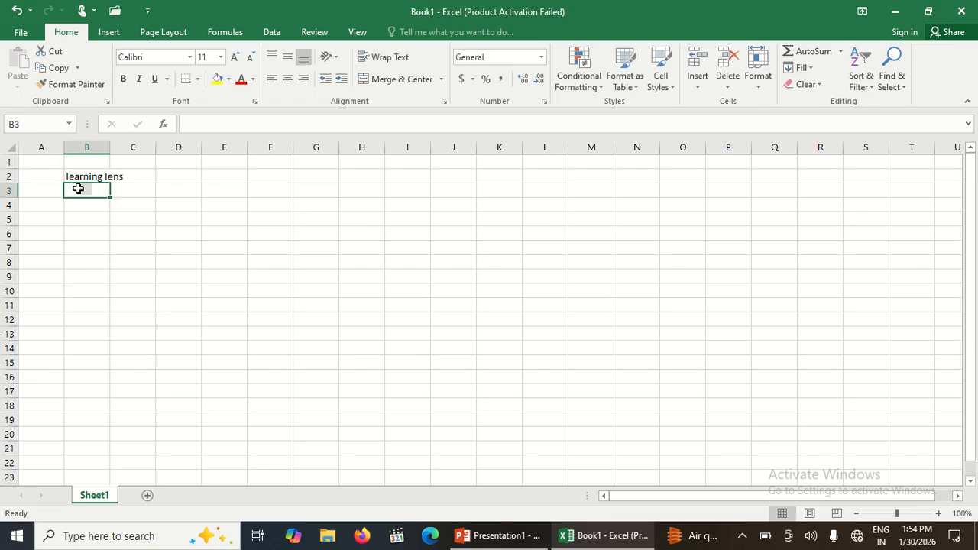
{"action": "left_click", "coordinate": [90, 173]}
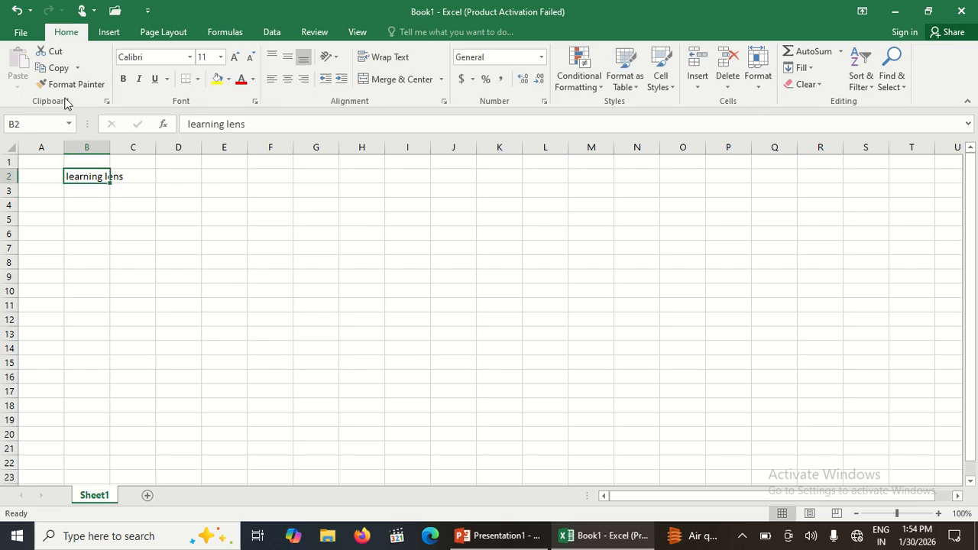
Undo and redo the text entry in cell B2, ending with cell D3 selected
{"action": "left_click", "coordinate": [15, 10]}
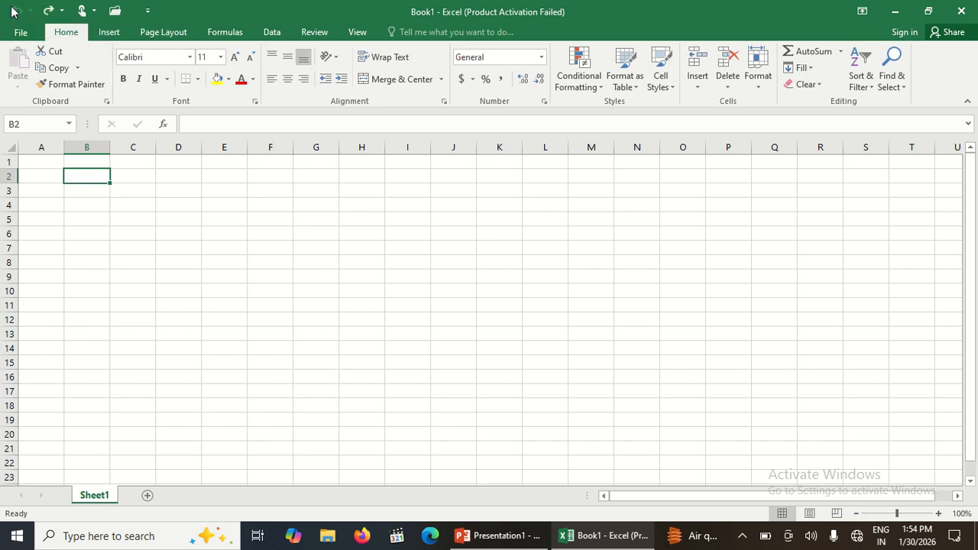
{"action": "left_click", "coordinate": [48, 10]}
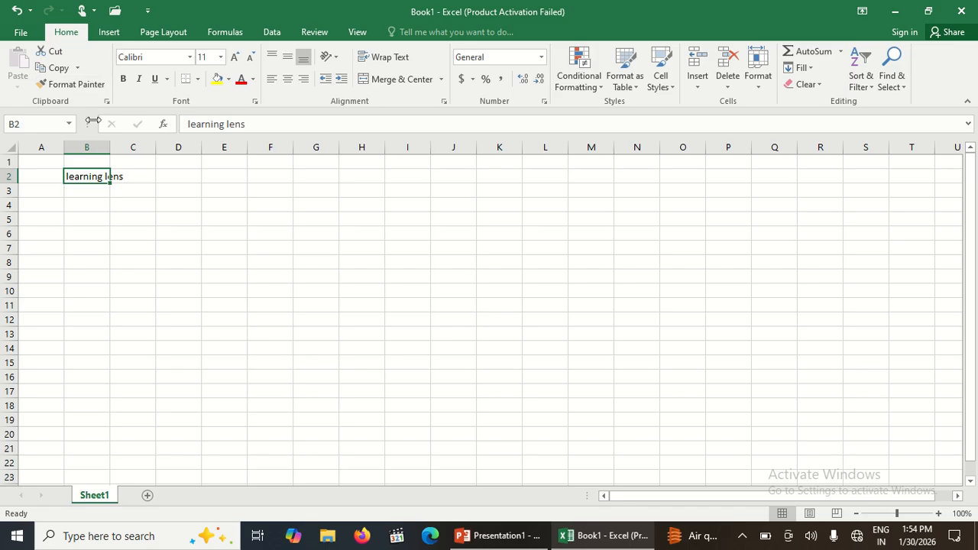
{"action": "left_click", "coordinate": [160, 192]}
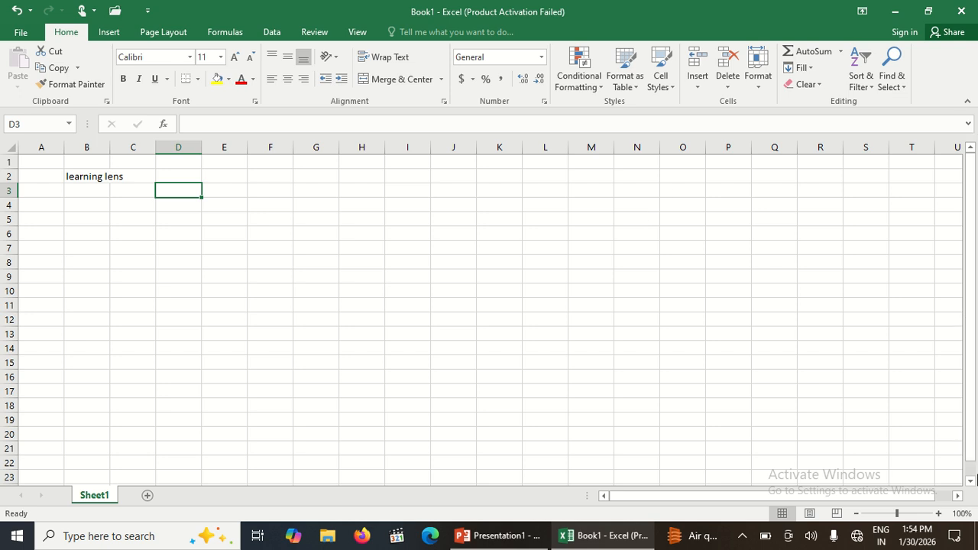
Look through the lower rows and the farther columns of the worksheet and return to cell A1's area
{"action": "left_click", "coordinate": [971, 481]}
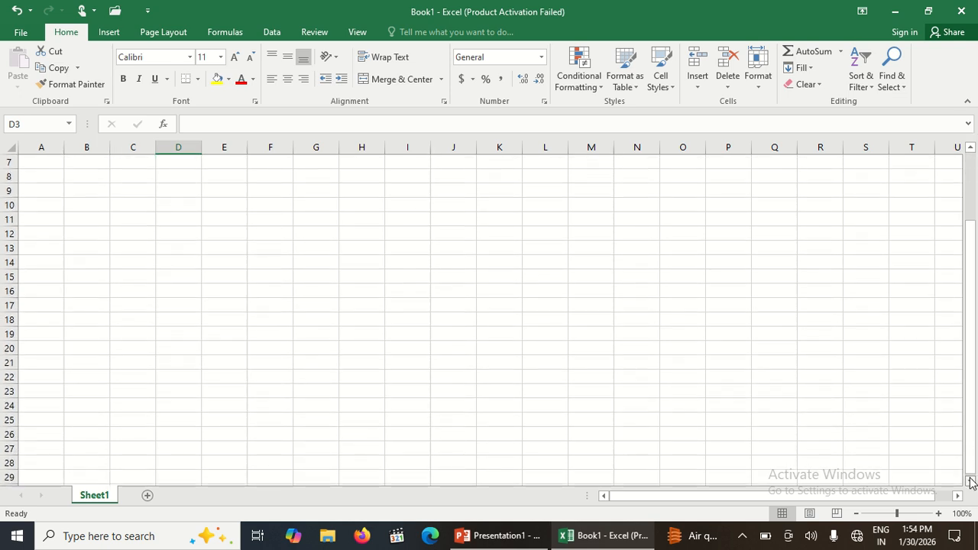
{"action": "left_click_drag", "start_coordinate": [973, 426], "coordinate": [974, 349]}
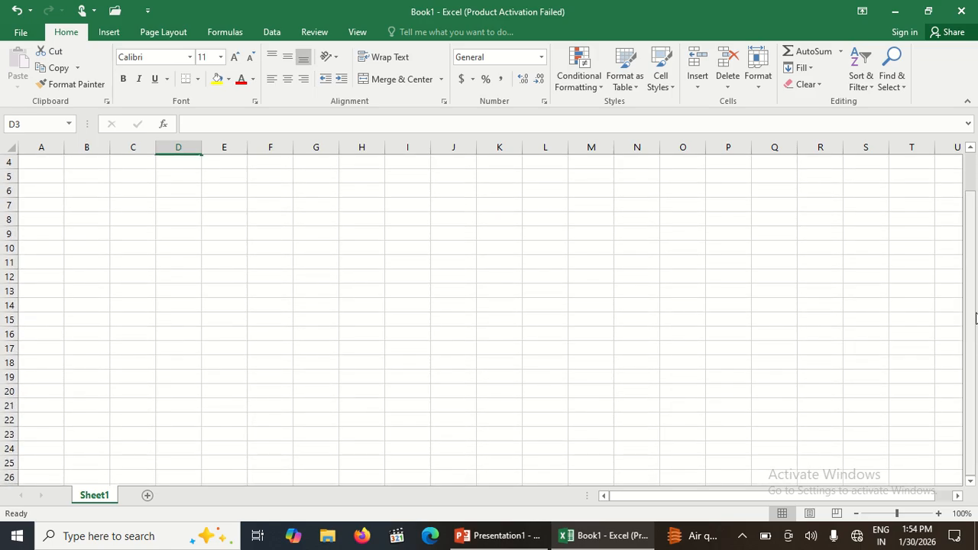
{"action": "scroll", "coordinate": [976, 291], "scroll_direction": "down", "scroll_amount": 1}
{"action": "left_click_drag", "start_coordinate": [976, 290], "coordinate": [970, 284]}
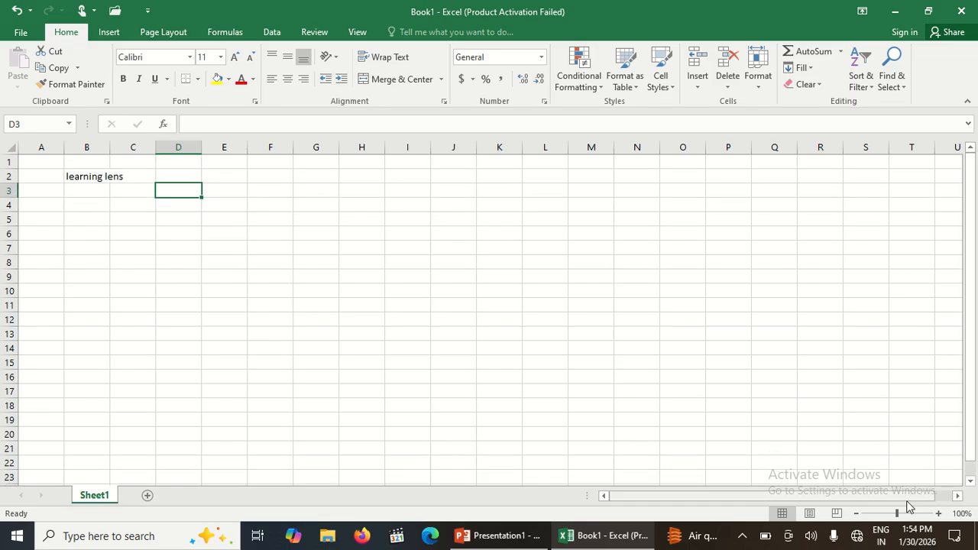
{"action": "left_click_drag", "start_coordinate": [956, 499], "coordinate": [956, 501]}
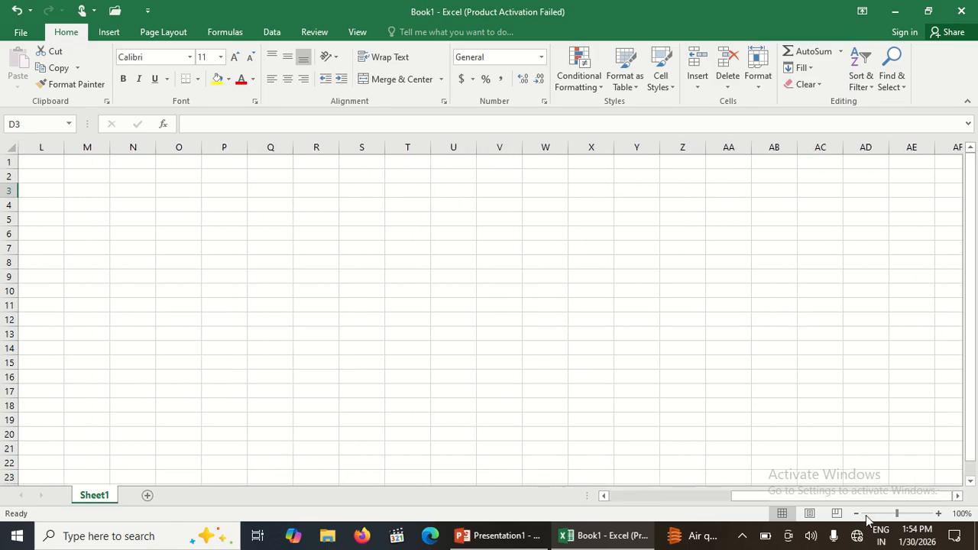
{"action": "left_click_drag", "start_coordinate": [785, 496], "coordinate": [673, 530]}
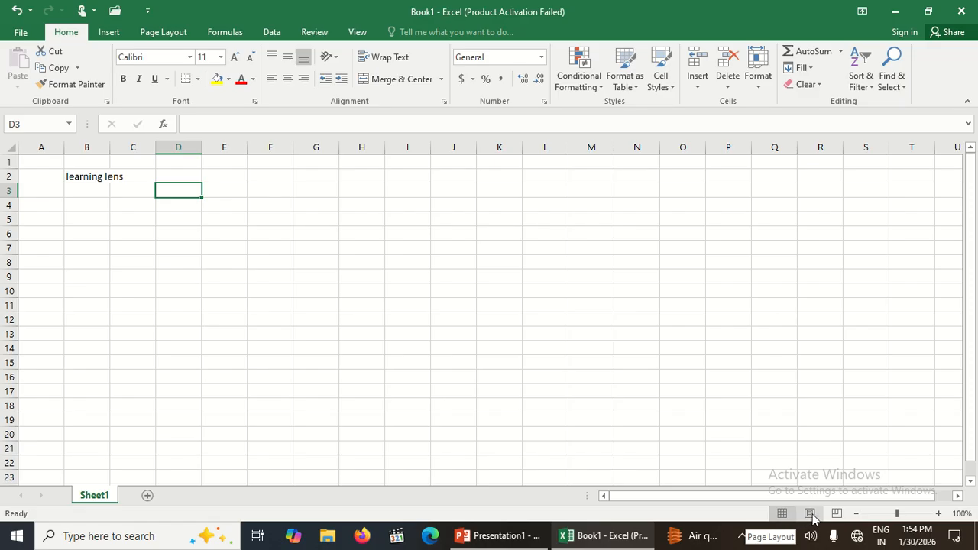
Zoom the worksheet out to 10%
{"action": "left_click", "coordinate": [857, 515]}
{"action": "left_click", "coordinate": [857, 515]}
{"action": "left_click", "coordinate": [857, 515]}
{"action": "left_click", "coordinate": [857, 515]}
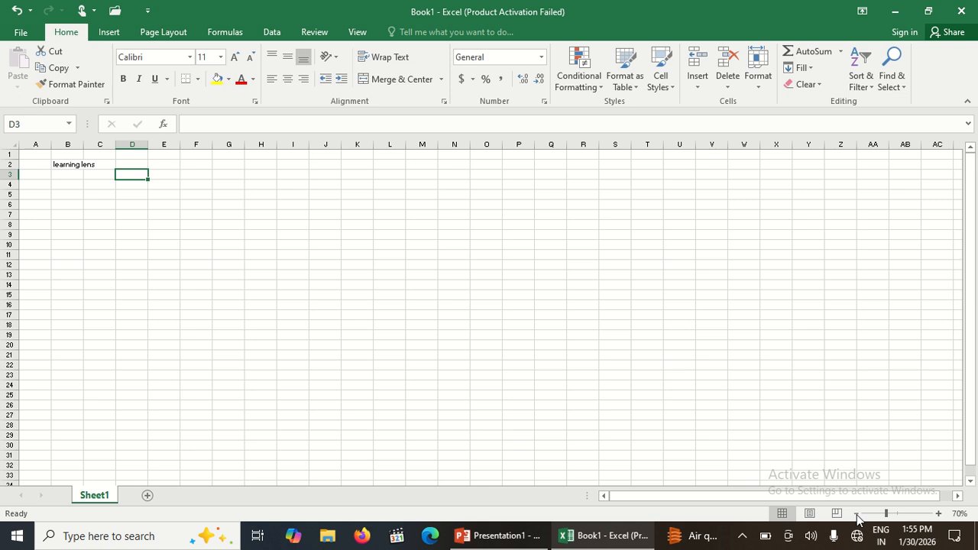
{"action": "left_click", "coordinate": [857, 515]}
{"action": "left_click", "coordinate": [857, 516]}
{"action": "left_click", "coordinate": [857, 515]}
{"action": "left_click", "coordinate": [856, 515]}
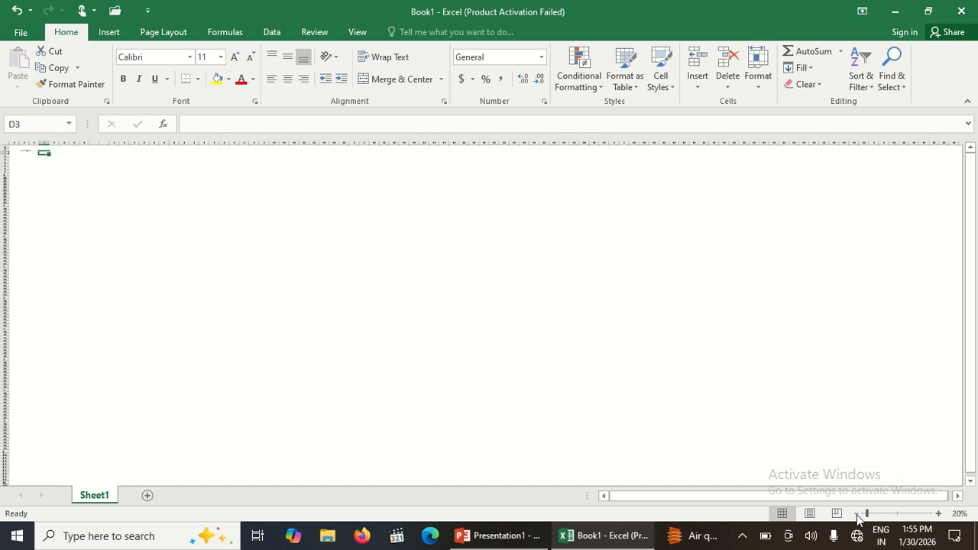
{"action": "left_click", "coordinate": [857, 515]}
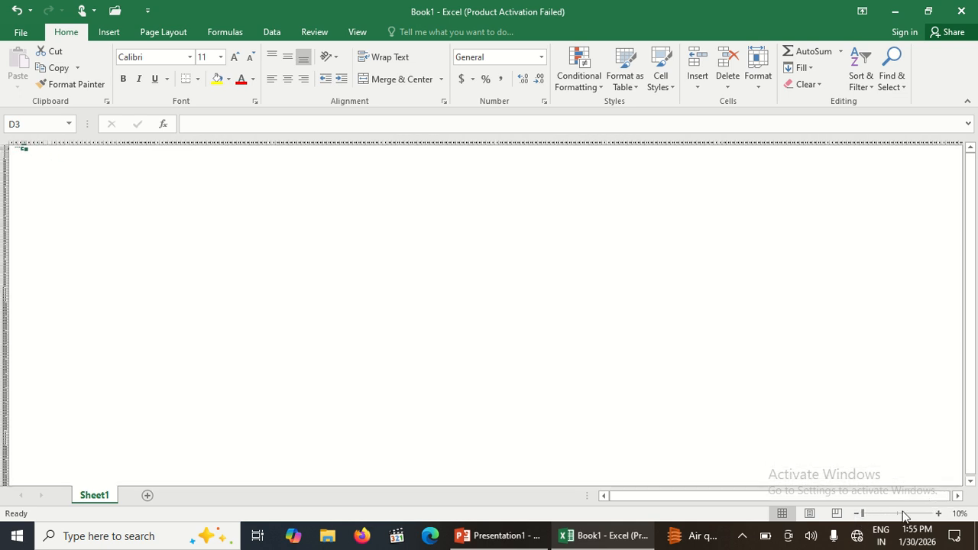
Zoom the worksheet in to 370%
{"action": "left_click", "coordinate": [939, 515]}
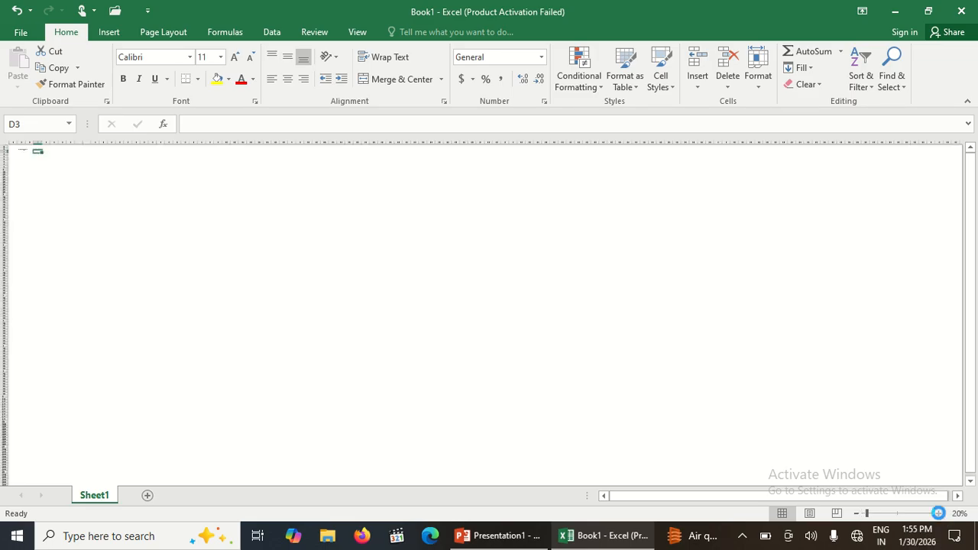
{"action": "double_click", "coordinate": [939, 514]}
{"action": "double_click", "coordinate": [939, 514]}
{"action": "double_click", "coordinate": [939, 514]}
{"action": "double_click", "coordinate": [939, 515]}
{"action": "left_click", "coordinate": [939, 514]}
{"action": "left_click", "coordinate": [939, 514]}
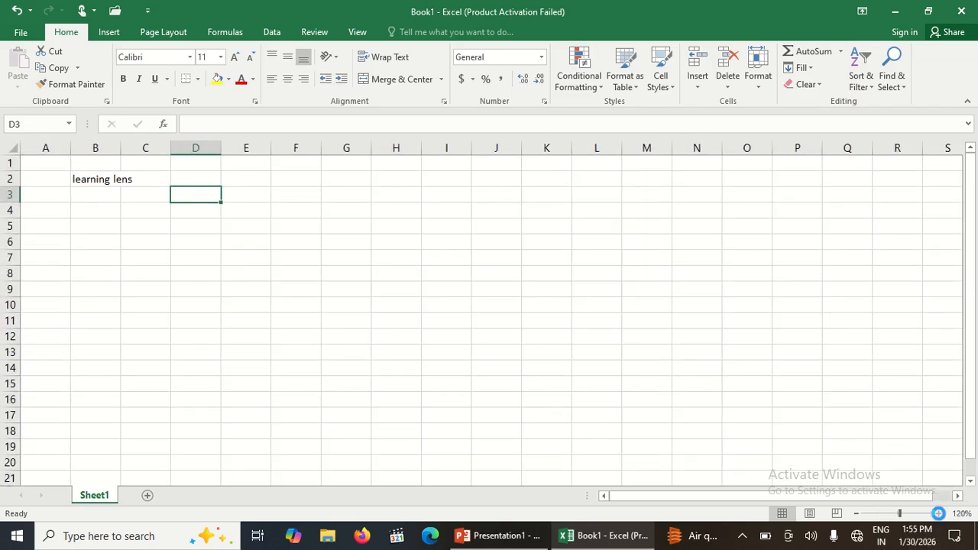
{"action": "double_click", "coordinate": [939, 514]}
{"action": "double_click", "coordinate": [940, 515]}
{"action": "double_click", "coordinate": [939, 514]}
{"action": "left_click", "coordinate": [940, 514]}
{"action": "double_click", "coordinate": [940, 514]}
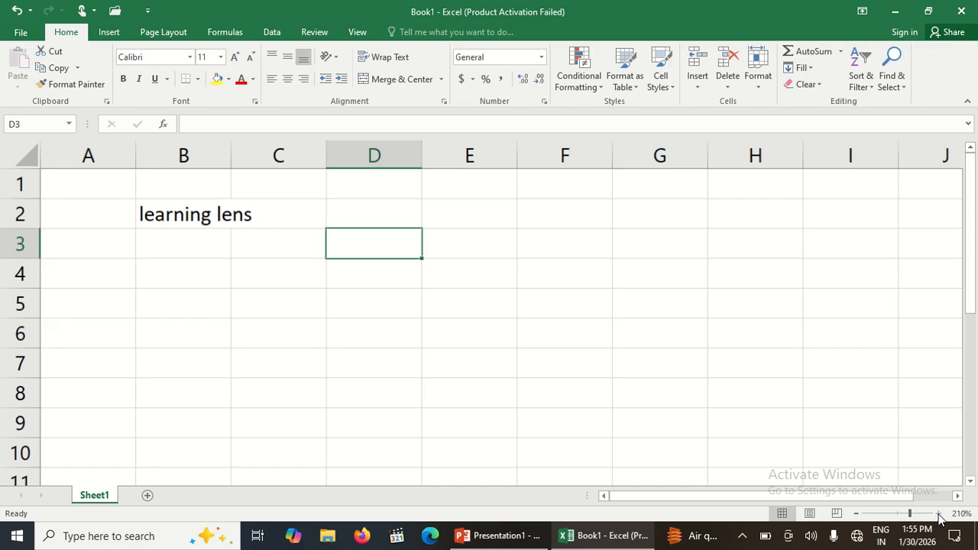
{"action": "double_click", "coordinate": [940, 514]}
{"action": "double_click", "coordinate": [939, 515]}
{"action": "double_click", "coordinate": [939, 515]}
{"action": "left_click", "coordinate": [940, 515]}
{"action": "double_click", "coordinate": [940, 515]}
{"action": "left_click", "coordinate": [940, 515]}
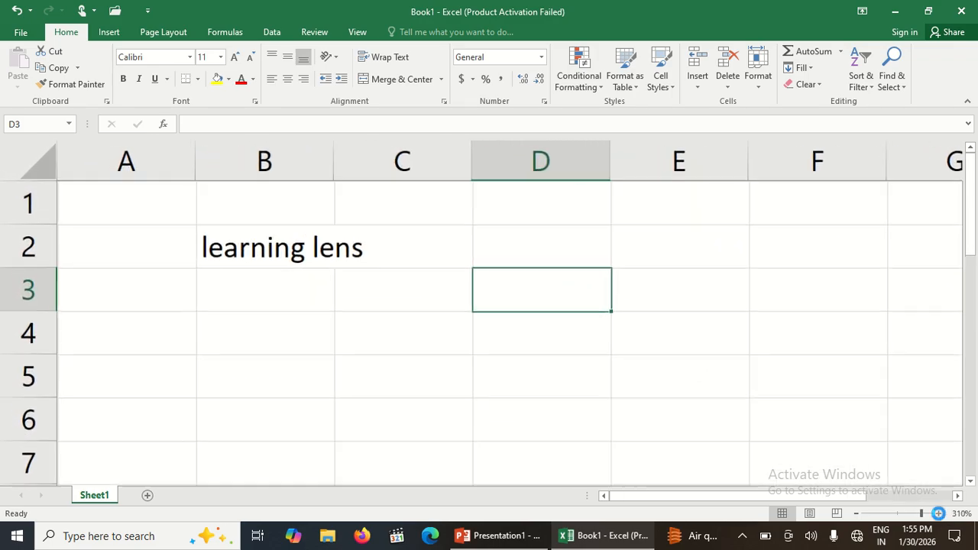
{"action": "double_click", "coordinate": [939, 514]}
{"action": "left_click", "coordinate": [939, 515]}
{"action": "double_click", "coordinate": [940, 514]}
{"action": "left_click", "coordinate": [939, 515]}
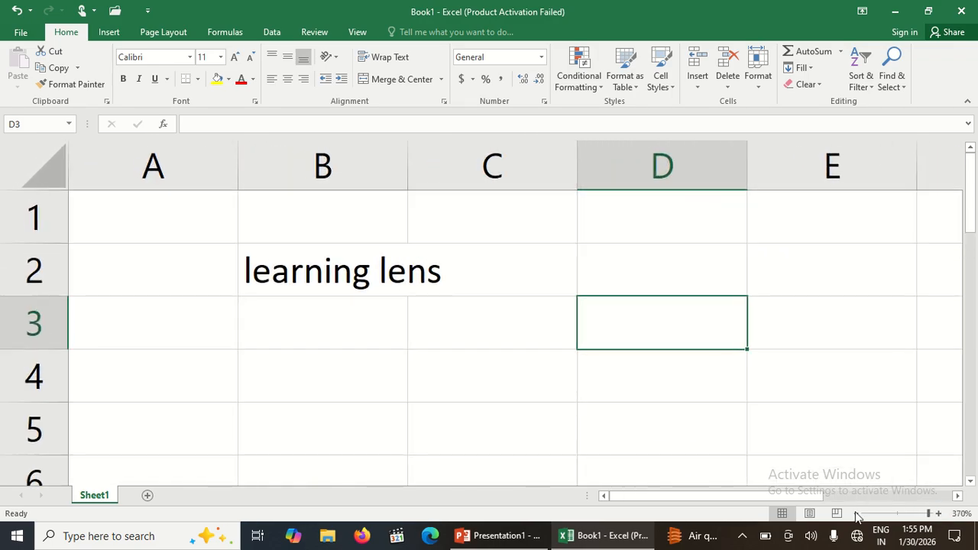
Return the worksheet zoom to 100%
{"action": "left_click", "coordinate": [856, 514]}
{"action": "left_click", "coordinate": [899, 514]}
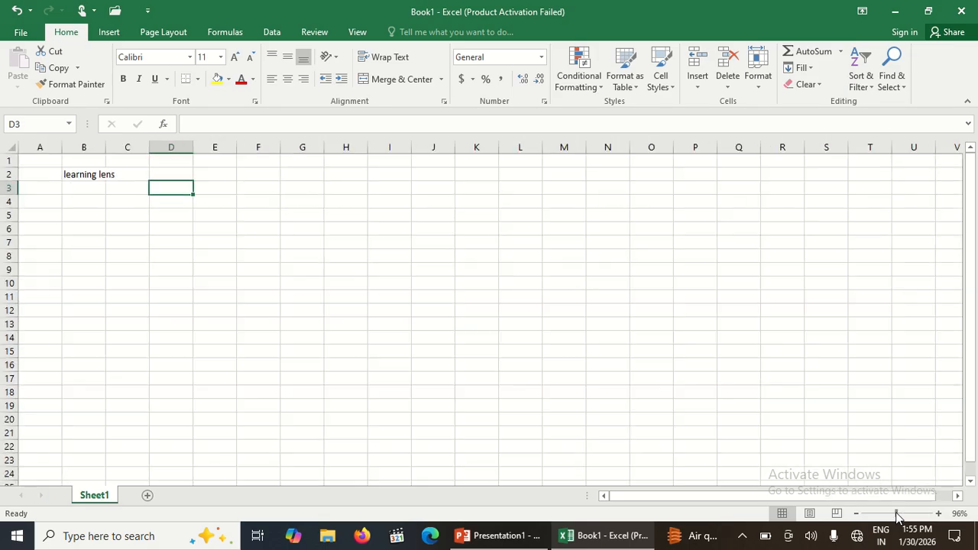
{"action": "left_click", "coordinate": [940, 514]}
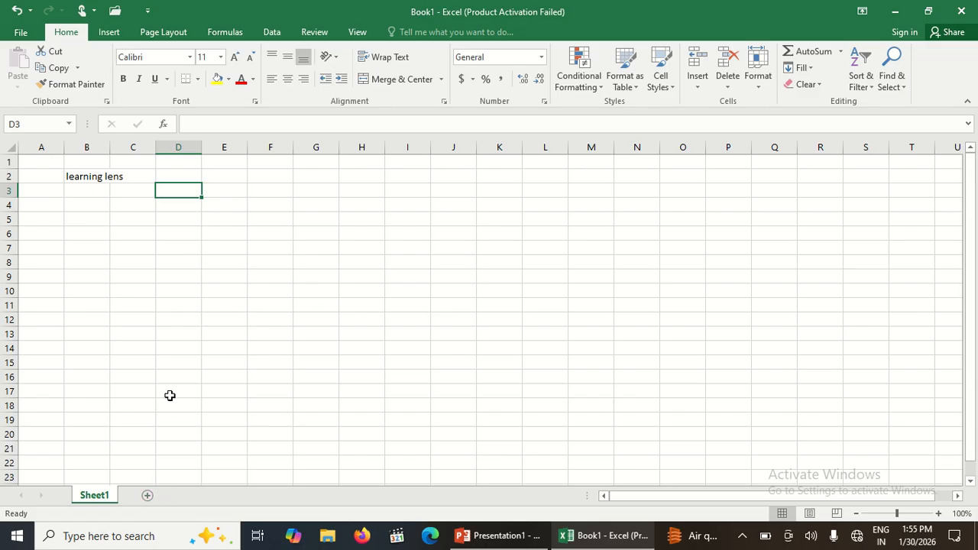
Add a second worksheet and clear the text from cell B2 on Sheet1
{"action": "left_click", "coordinate": [148, 496]}
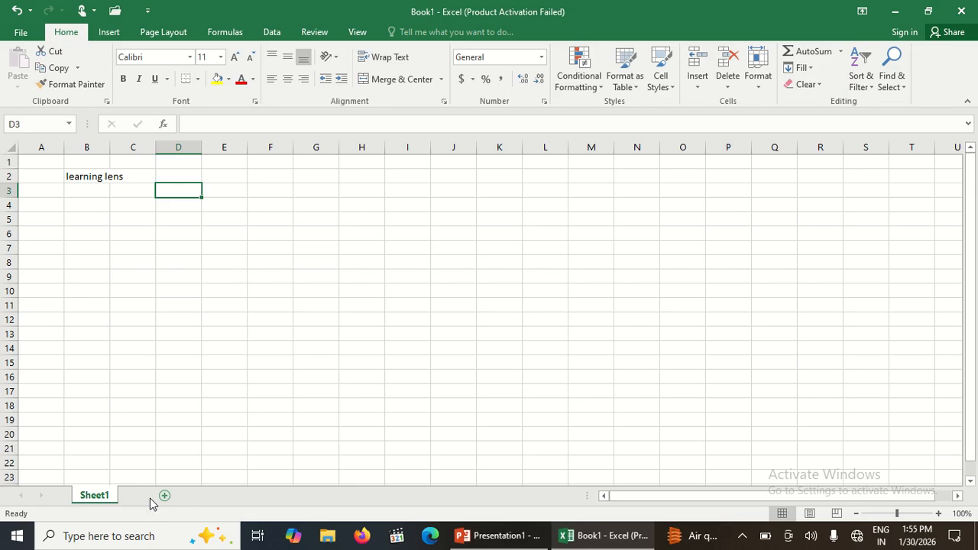
{"action": "left_click", "coordinate": [101, 497]}
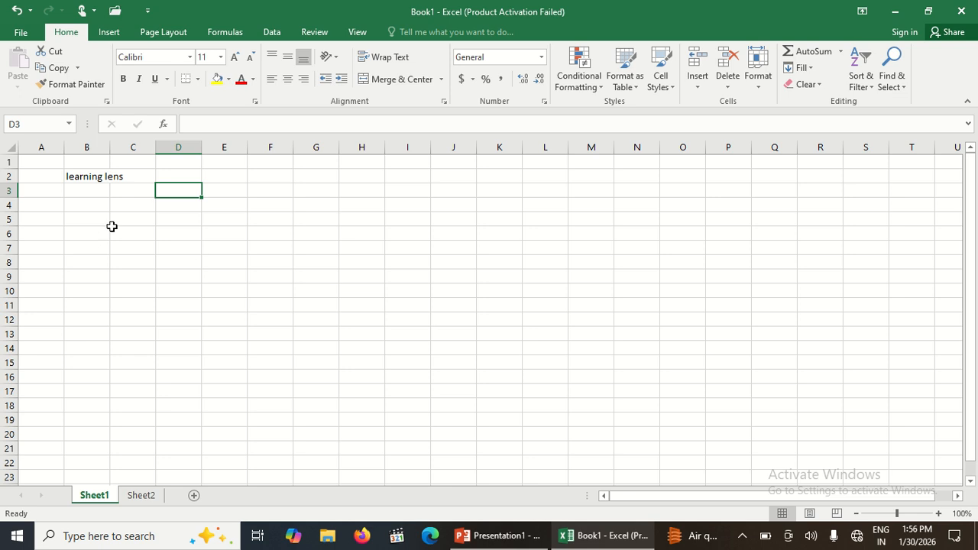
{"action": "left_click", "coordinate": [98, 178]}
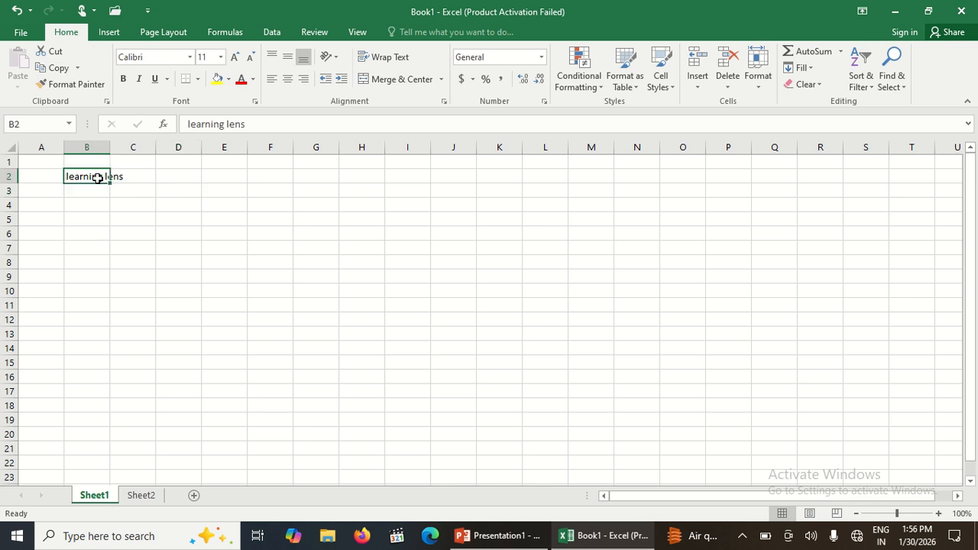
{"action": "key", "text": "Delete"}
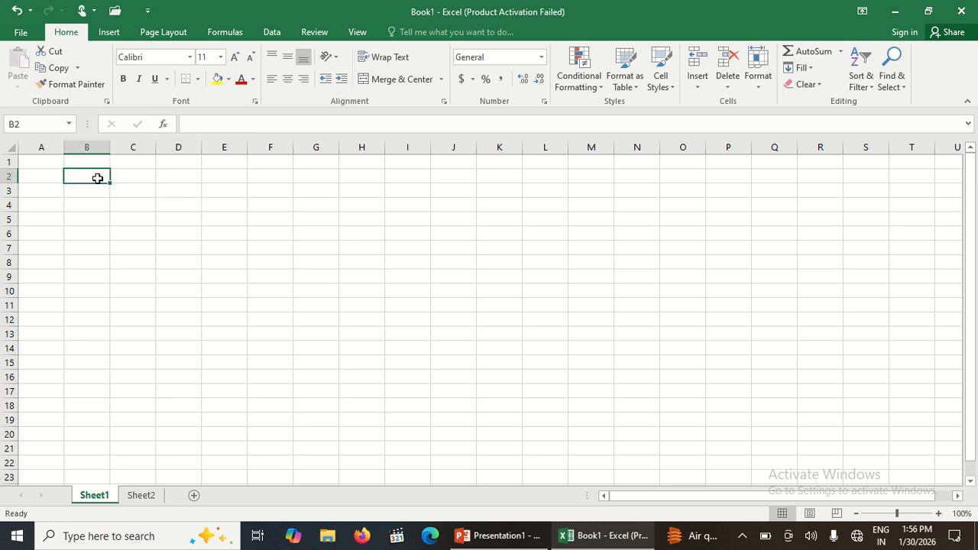
Enter the column headings "Name" in cell A1 and "Marathi" in cell B1
{"action": "left_click", "coordinate": [45, 164]}
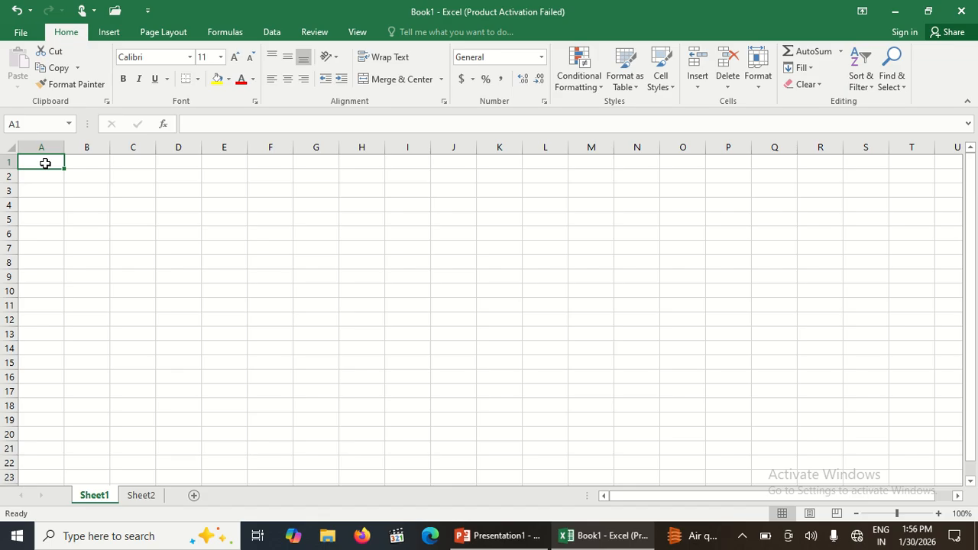
{"action": "type", "text": "Name"}
{"action": "key", "text": "Tab"}
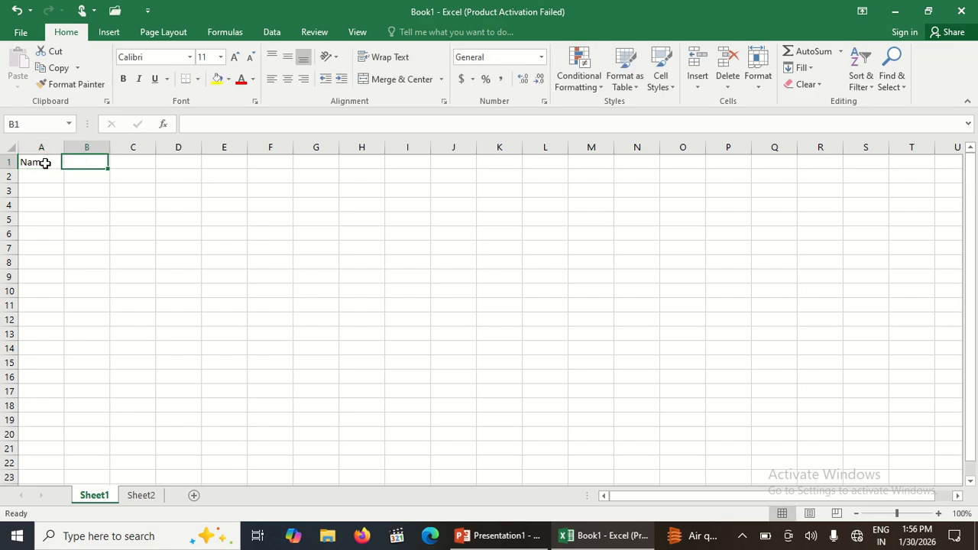
{"action": "type", "text": "Marathi"}
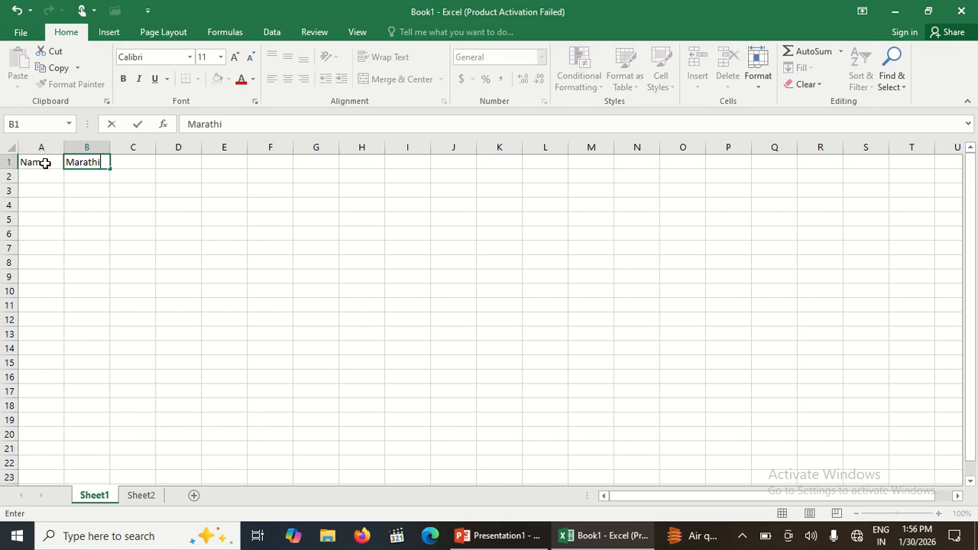
{"action": "key", "text": "Return"}
{"action": "key", "text": "Up"}
{"action": "key", "text": "Right"}
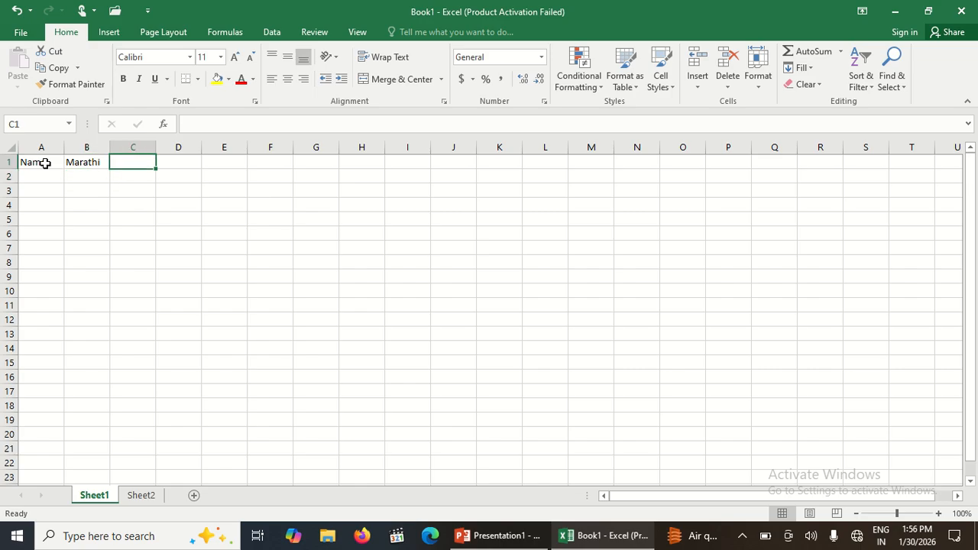
Enter the column heading "Hindi" in cell C1
{"action": "type", "text": "Hindi"}
{"action": "key", "text": "BackSpace"}
{"action": "key", "text": "BackSpace"}
{"action": "key", "text": "BackSpace"}
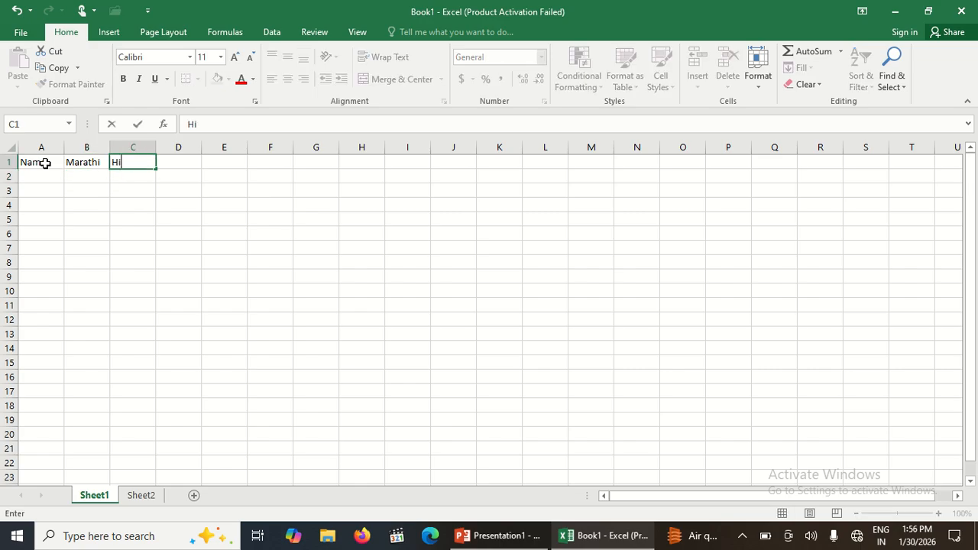
{"action": "key", "text": "BackSpace"}
{"action": "type", "text": "Hindi"}
{"action": "key", "text": "Tab"}
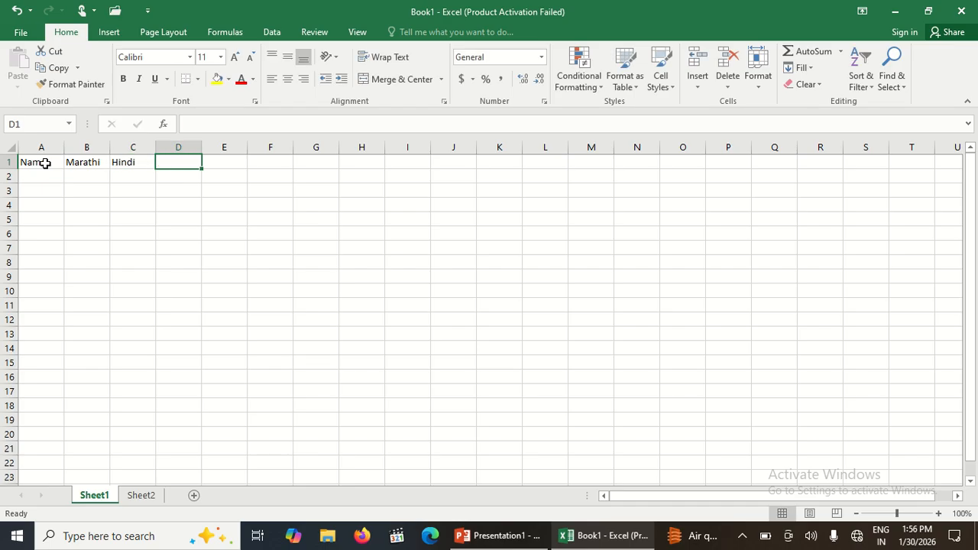
Enter the column headings "English" in cell D1 and "Algebra" in cell E1
{"action": "type", "text": "English"}
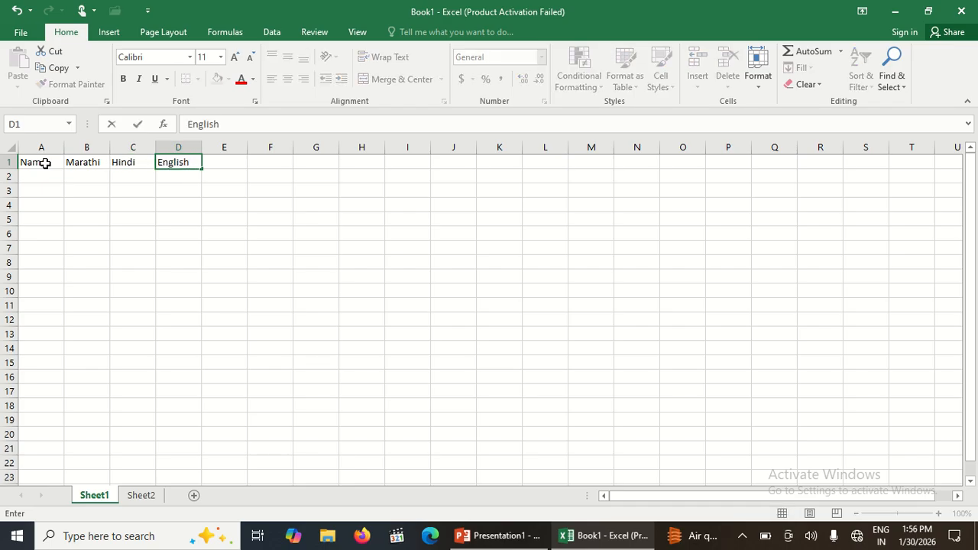
{"action": "key", "text": "Tab"}
{"action": "type", "text": "Algeb"}
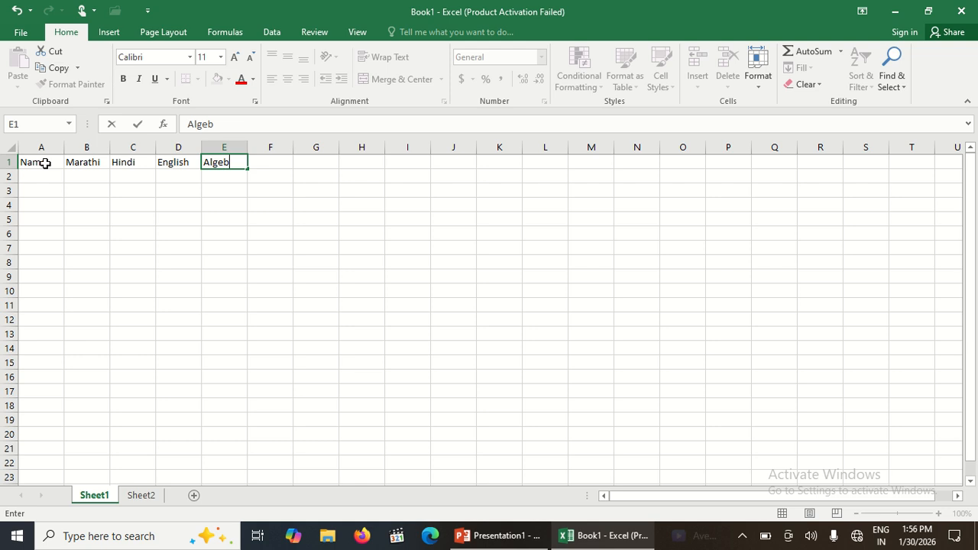
{"action": "key", "text": "Tab"}
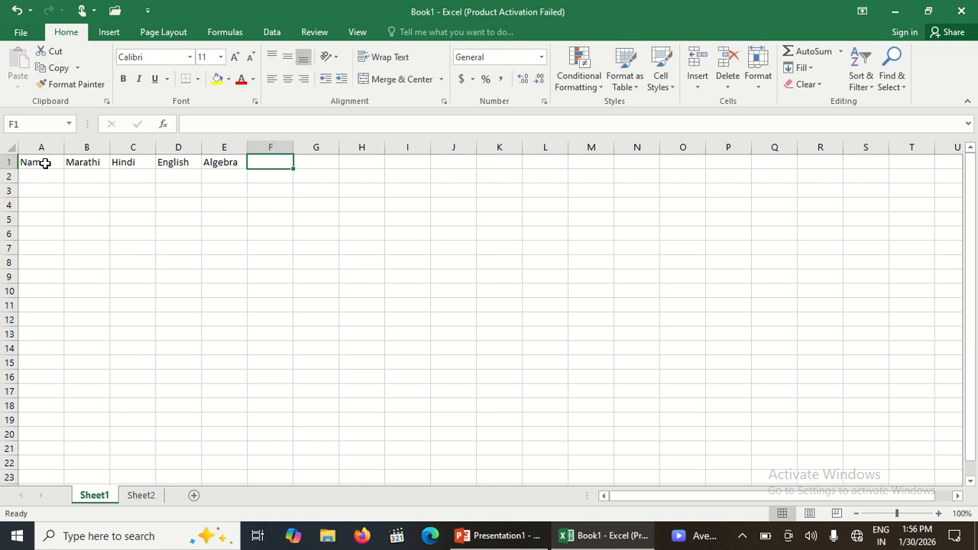
{"action": "key", "text": "alt"}
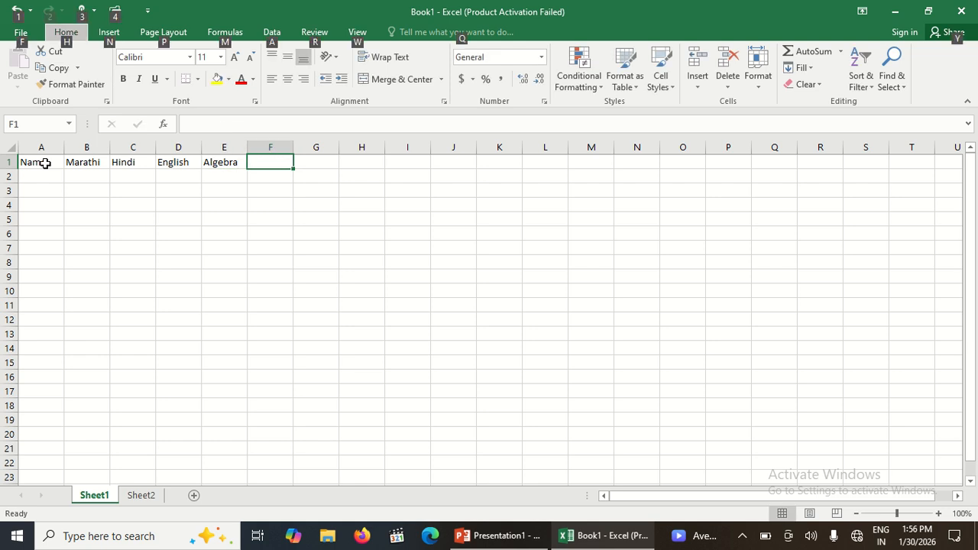
{"action": "key", "text": "Tab"}
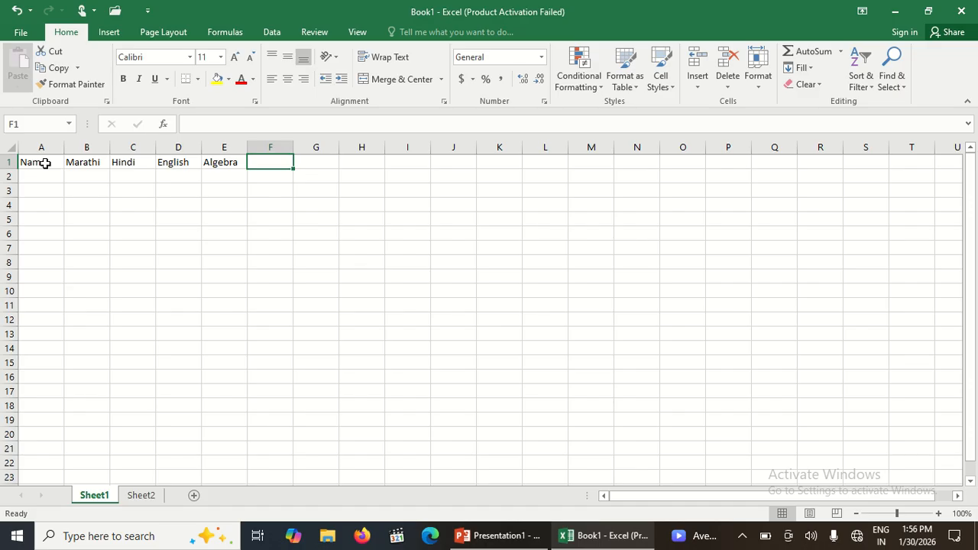
{"action": "key", "text": "Down"}
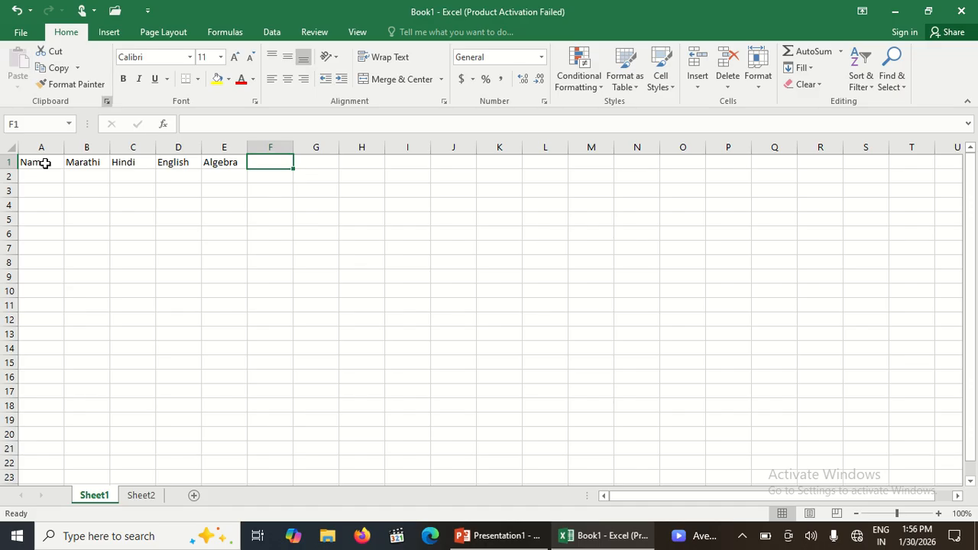
Enter the column heading "Geometry" in cell F1
{"action": "left_click", "coordinate": [269, 164]}
{"action": "type", "text": "Geometr"}
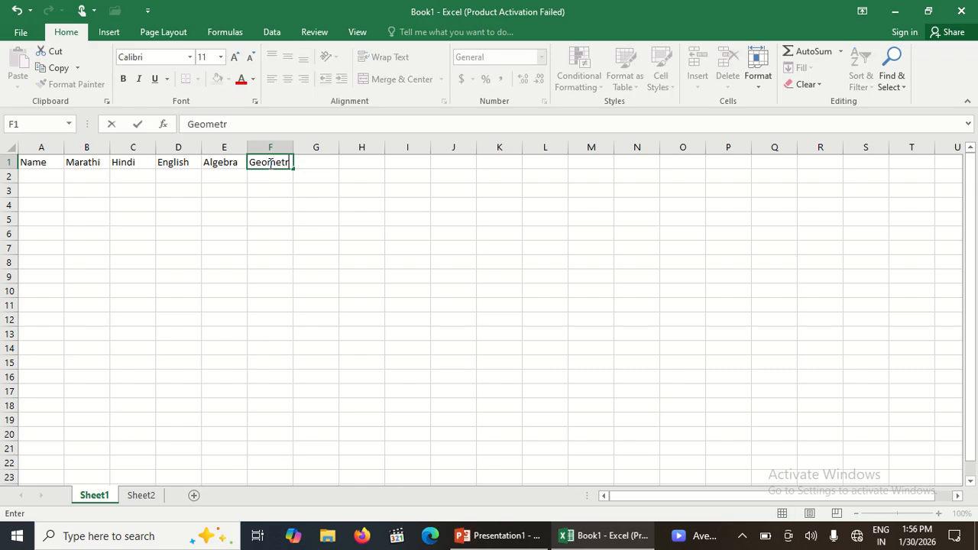
{"action": "type", "text": "y"}
{"action": "key", "text": "Return"}
Enter the first three students' names in cells A2 to A4 of the Name column
{"action": "key", "text": "Down"}
{"action": "key", "text": "Left"}
{"action": "key", "text": "Left"}
{"action": "key", "text": "Left"}
{"action": "key", "text": "Left"}
{"action": "key", "text": "Left"}
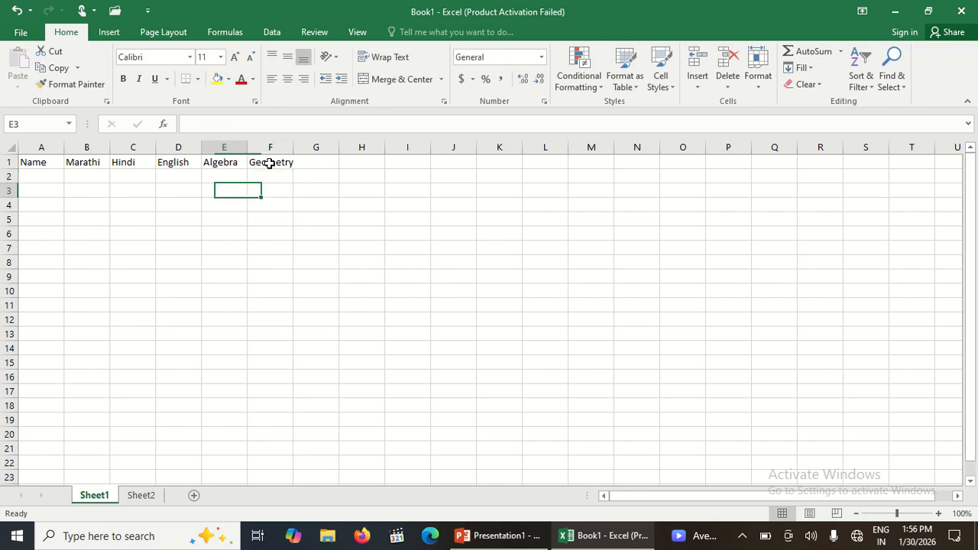
{"action": "key", "text": "Up"}
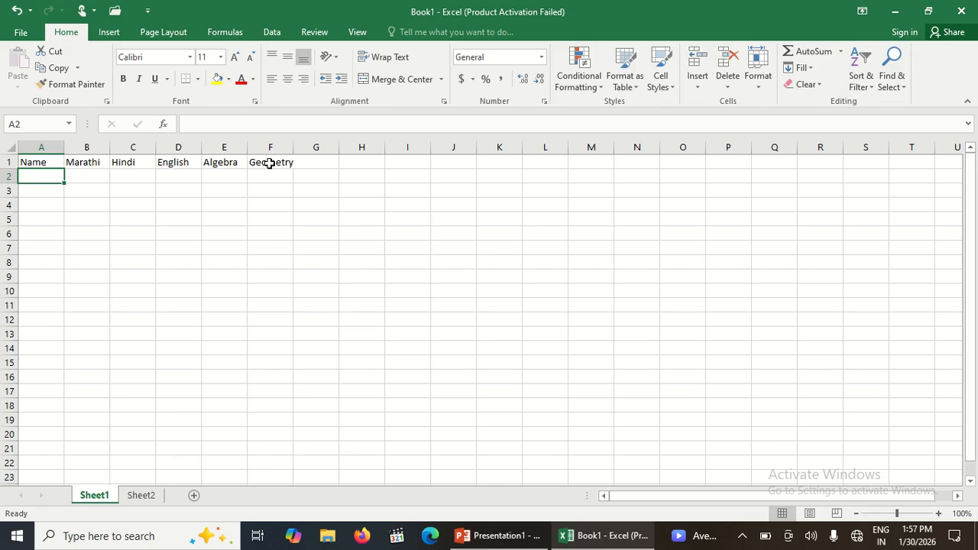
{"action": "type", "text": "Yogita"}
{"action": "key", "text": "Return"}
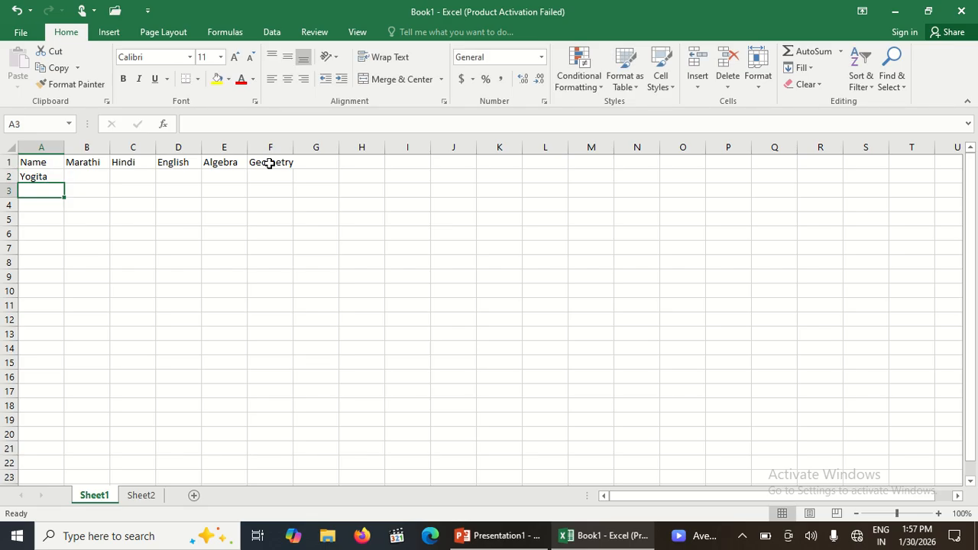
{"action": "type", "text": "Chinmay"}
{"action": "key", "text": "Return"}
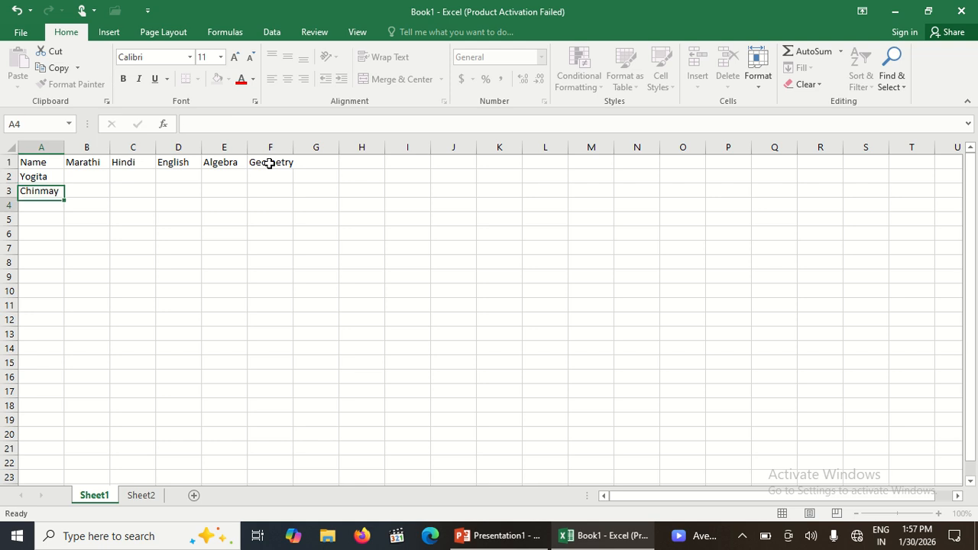
{"action": "type", "text": "Vrushali"}
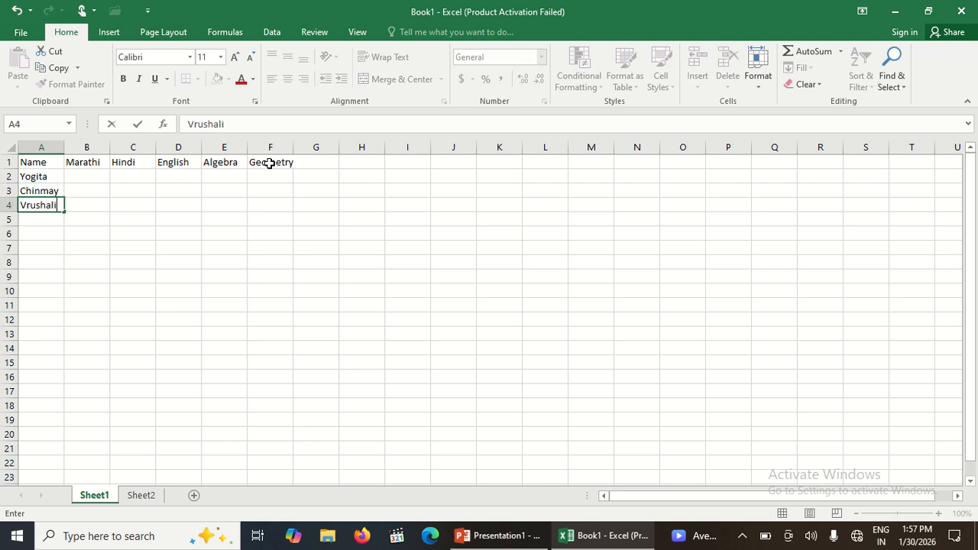
{"action": "key", "text": "Return"}
Enter three more student names in cells A5 to A7 of the Name column
{"action": "type", "text": "Pa"}
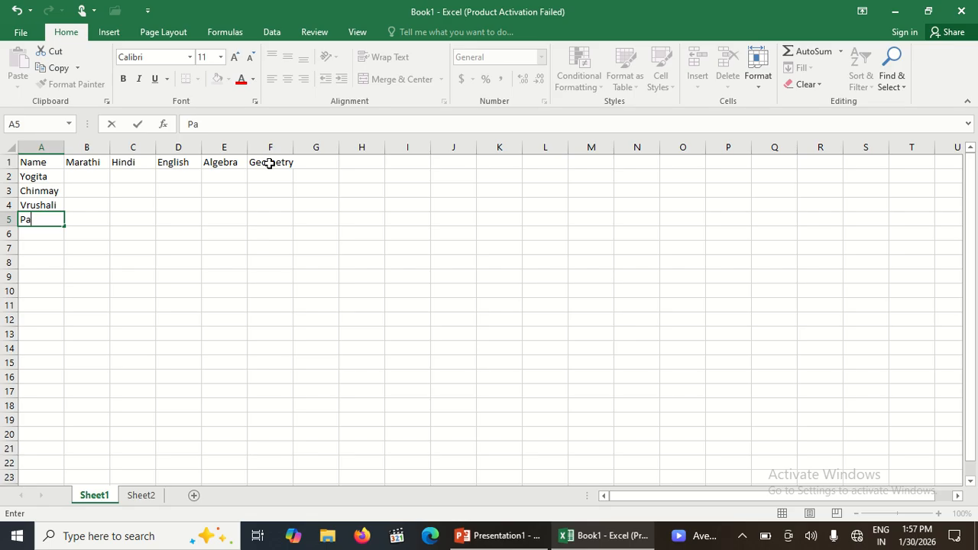
{"action": "type", "text": "rth"}
{"action": "key", "text": "Return"}
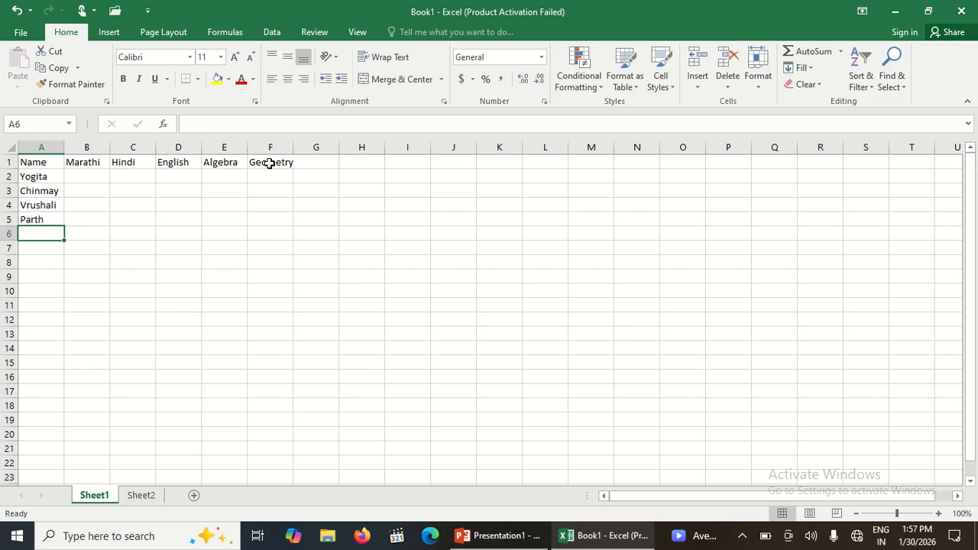
{"action": "type", "text": "Ketki"}
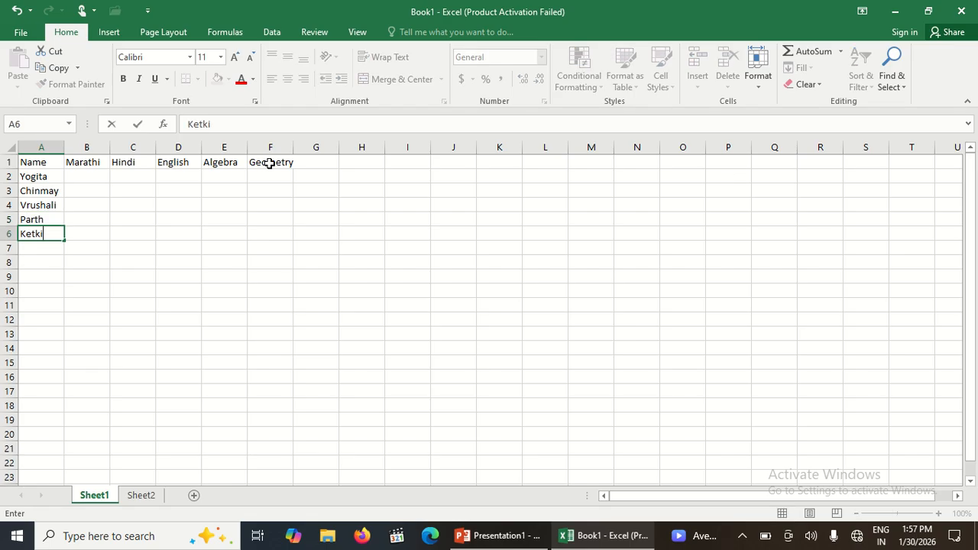
{"action": "key", "text": "Return"}
{"action": "type", "text": "Rohan"}
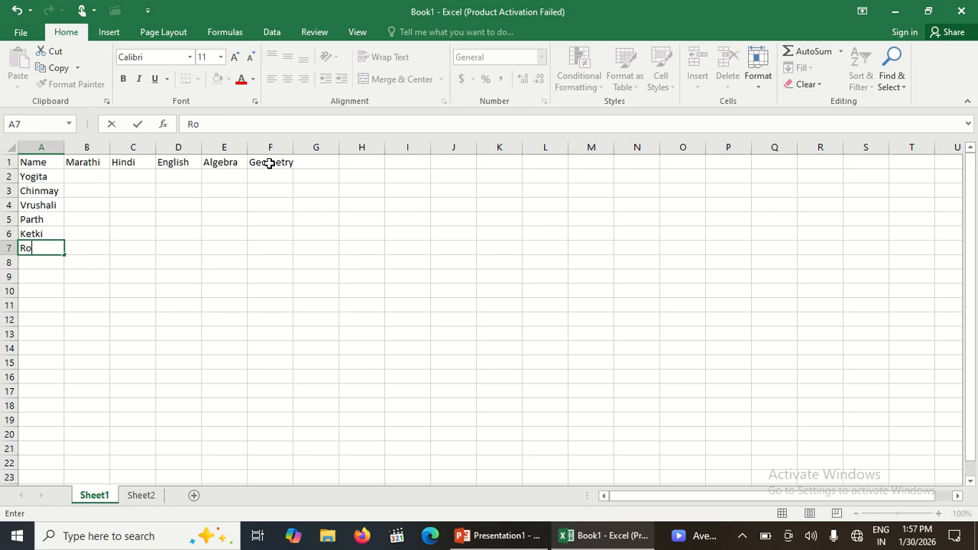
{"action": "key", "text": "Tab"}
Enter the Marathi marks 60, 50 and 40 in cells B2 to B4
{"action": "key", "text": "Up"}
{"action": "key", "text": "Up"}
{"action": "key", "text": "Up"}
{"action": "key", "text": "Up"}
{"action": "key", "text": "Up"}
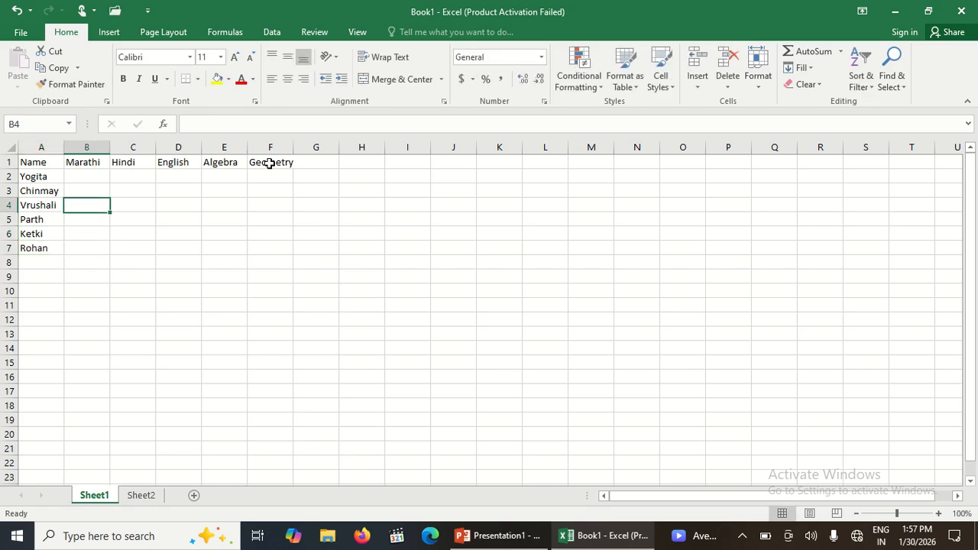
{"action": "type", "text": "60"}
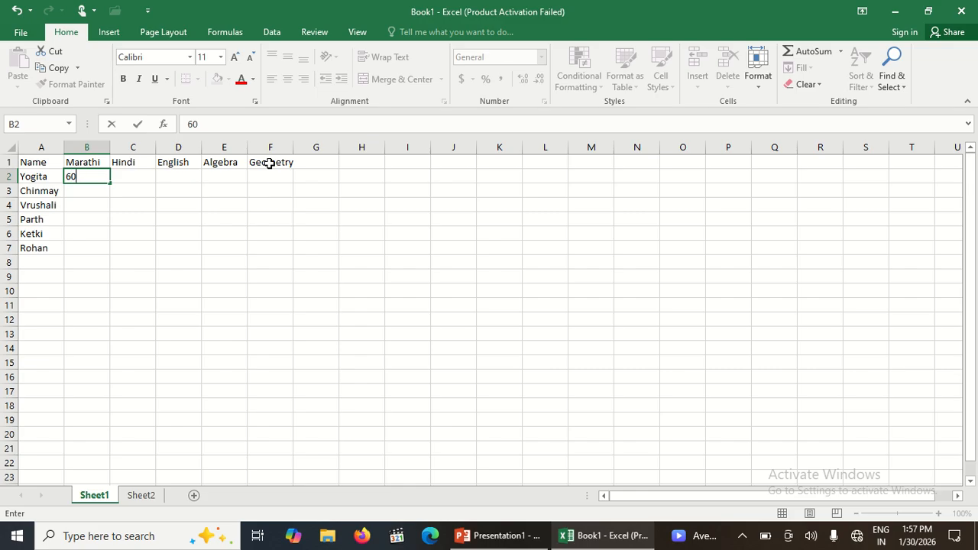
{"action": "key", "text": "Return"}
{"action": "type", "text": "50"}
{"action": "key", "text": "Return"}
{"action": "type", "text": "40"}
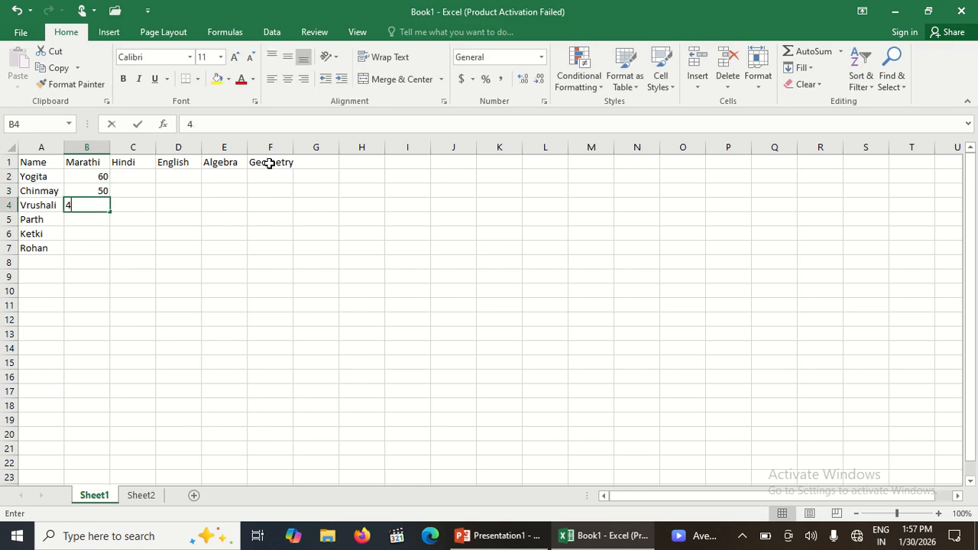
{"action": "key", "text": "Return"}
Enter the Marathi marks 88, 75 and 98 in cells B5 to B7
{"action": "type", "text": "88"}
{"action": "key", "text": "Return"}
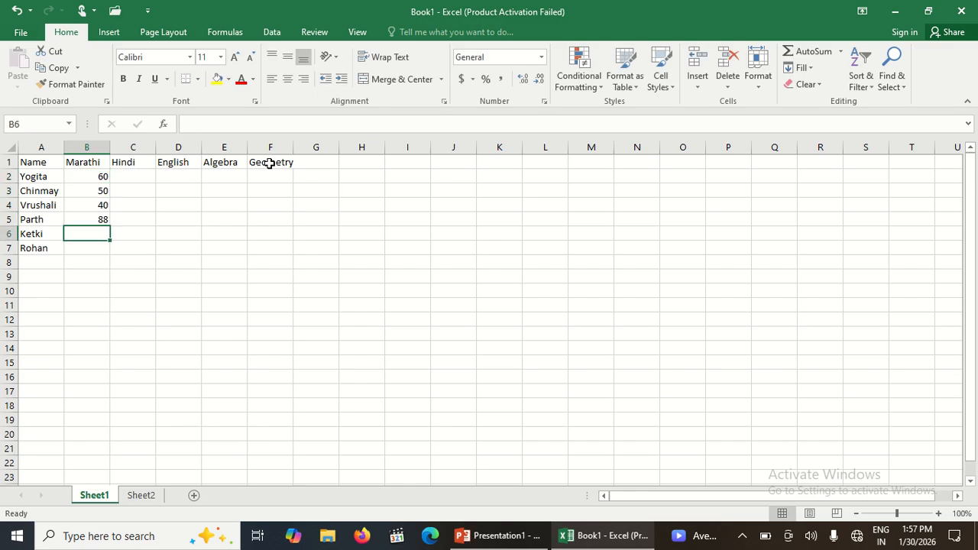
{"action": "type", "text": "7"}
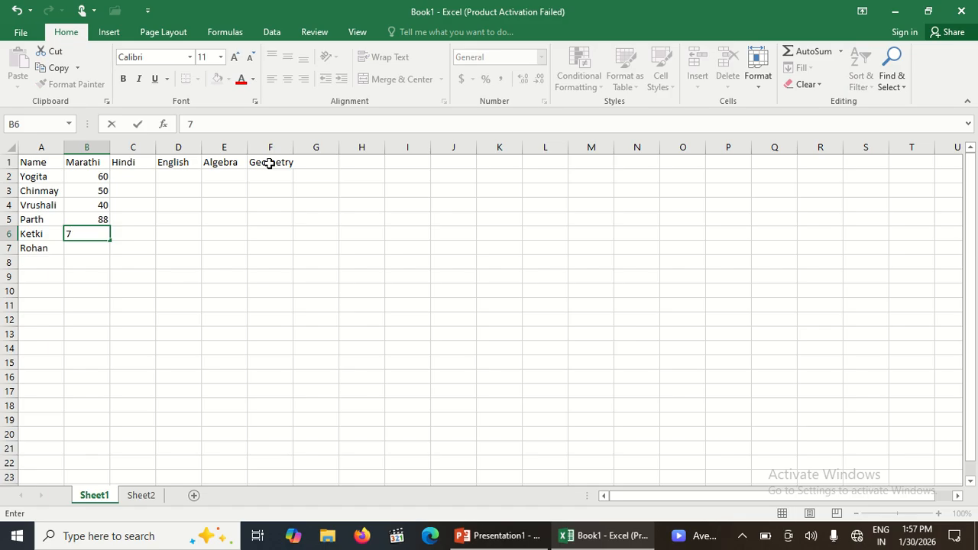
{"action": "type", "text": "5"}
{"action": "key", "text": "Return"}
{"action": "type", "text": "98"}
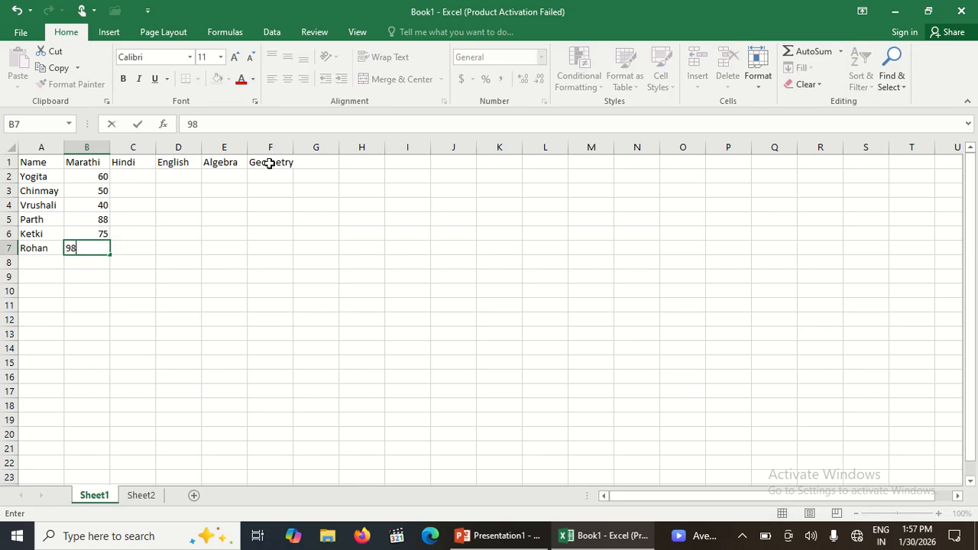
{"action": "key", "text": "Tab"}
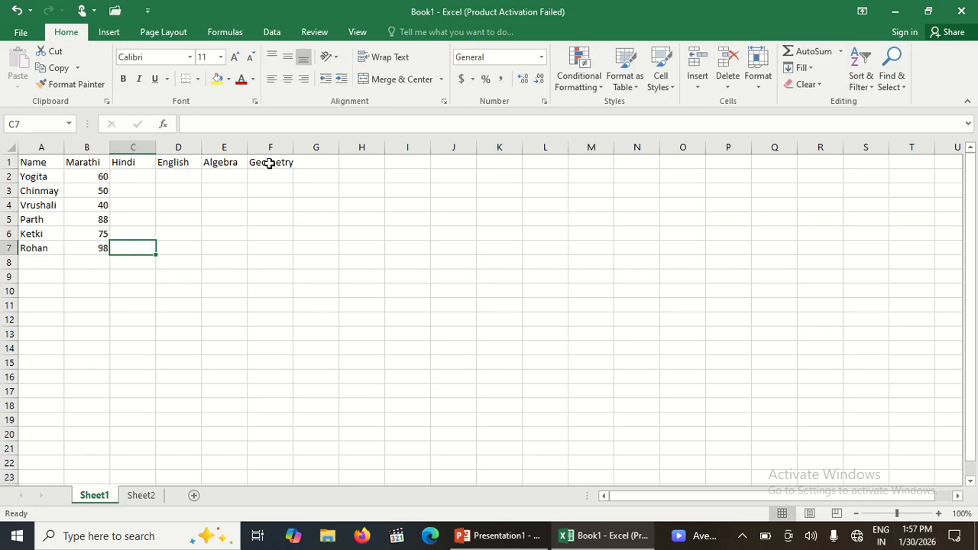
Fill in the Hindi marks from cell C7 up to C2 with 65, 45, 87, 69, 87 and 55
{"action": "type", "text": "65"}
{"action": "key", "text": "Up"}
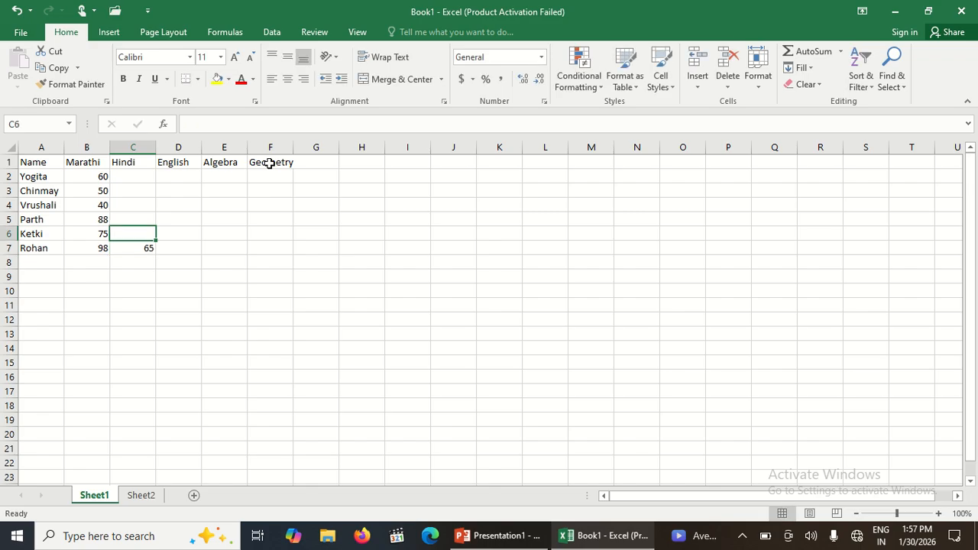
{"action": "type", "text": "45"}
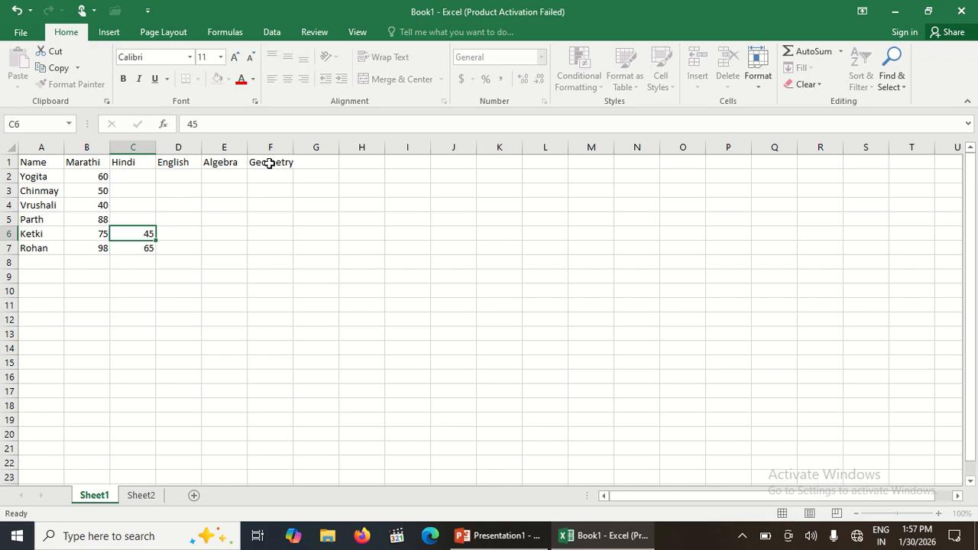
{"action": "key", "text": "Up"}
{"action": "type", "text": "87"}
{"action": "key", "text": "Up"}
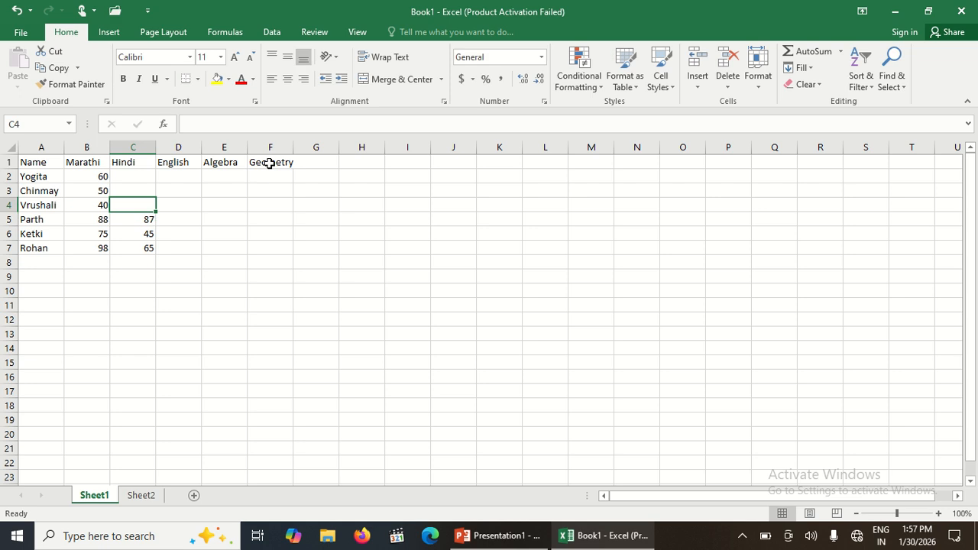
{"action": "type", "text": "69"}
{"action": "key", "text": "Up"}
{"action": "type", "text": "87"}
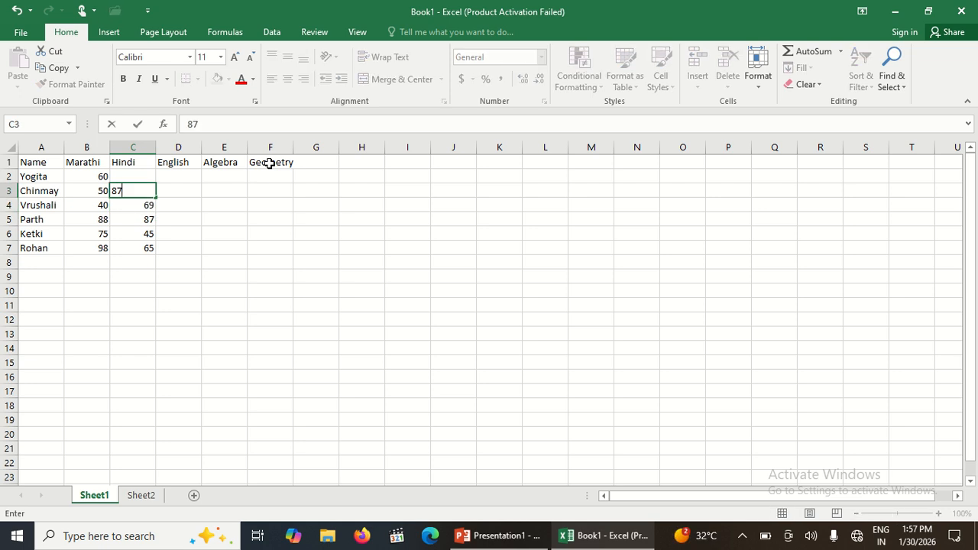
{"action": "key", "text": "Up"}
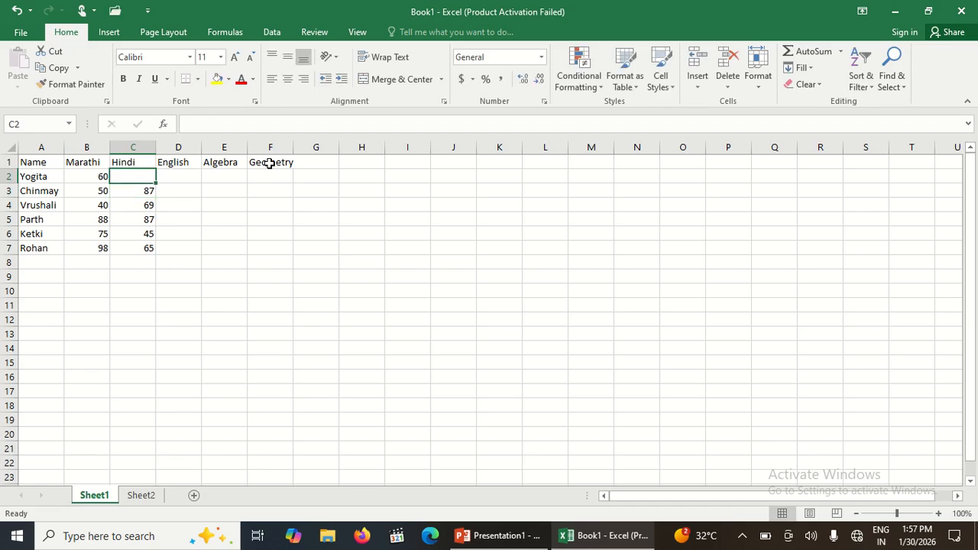
{"action": "type", "text": "55"}
{"action": "key", "text": "Tab"}
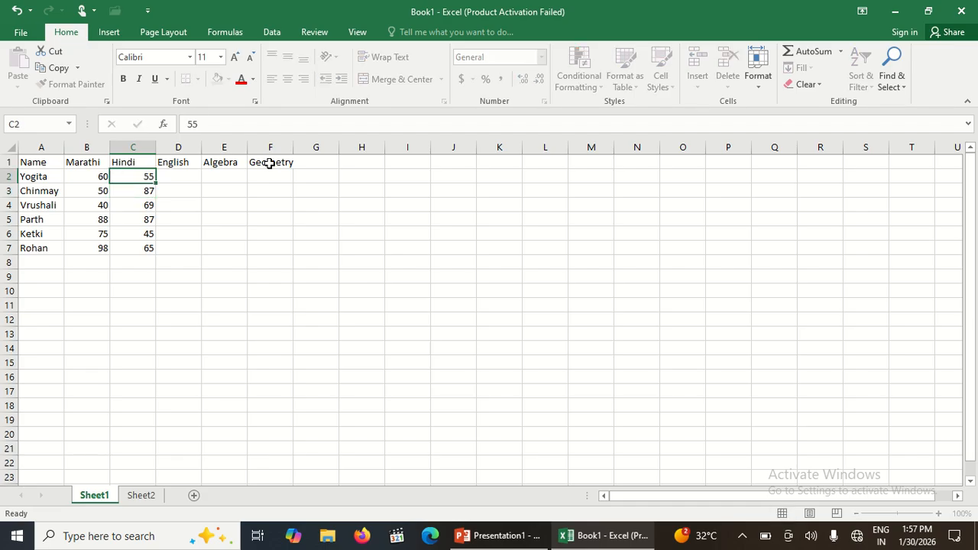
Enter the English marks 52, 46, 86, 91, 77 and 90 in cells D2 to D7
{"action": "type", "text": "52"}
{"action": "key", "text": "Return"}
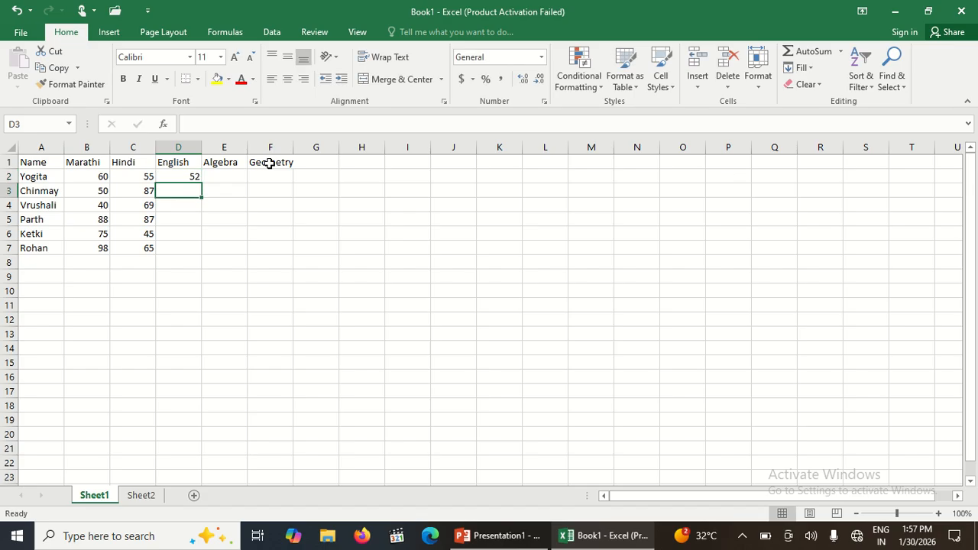
{"action": "type", "text": "46"}
{"action": "key", "text": "Return"}
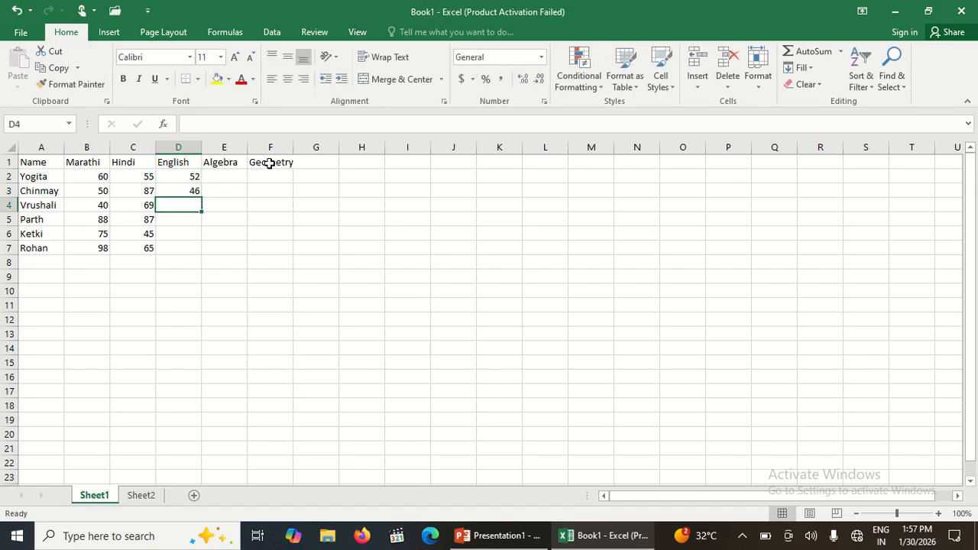
{"action": "type", "text": "86"}
{"action": "key", "text": "Return"}
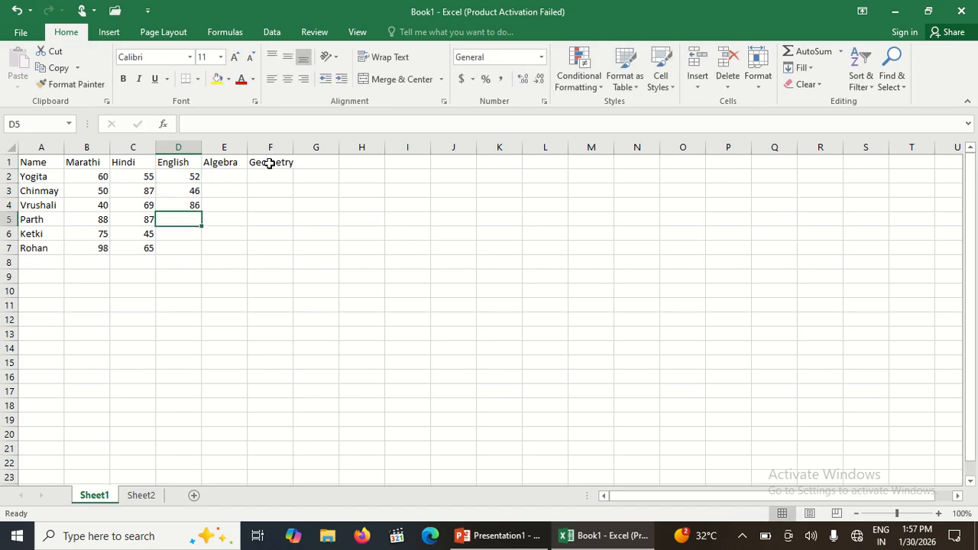
{"action": "type", "text": "91"}
{"action": "key", "text": "Return"}
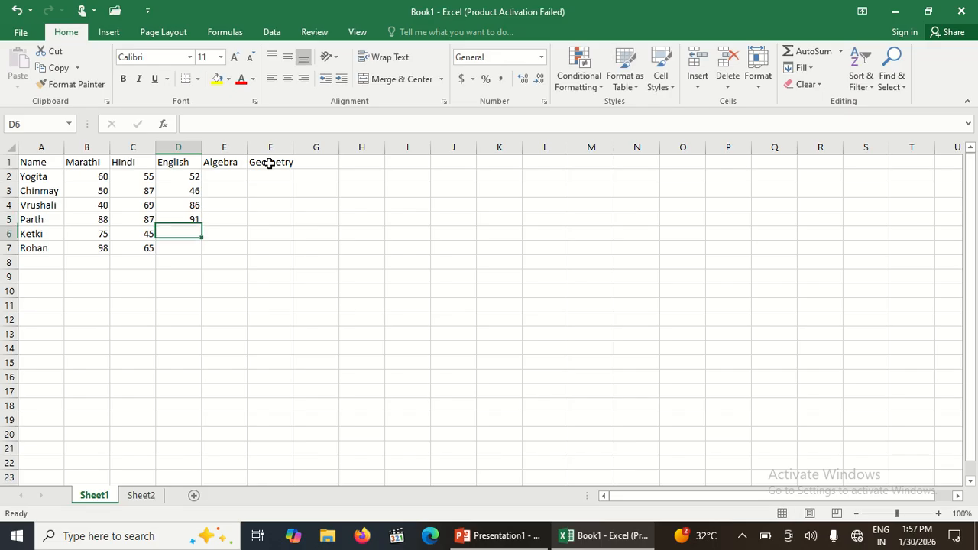
{"action": "type", "text": "7"}
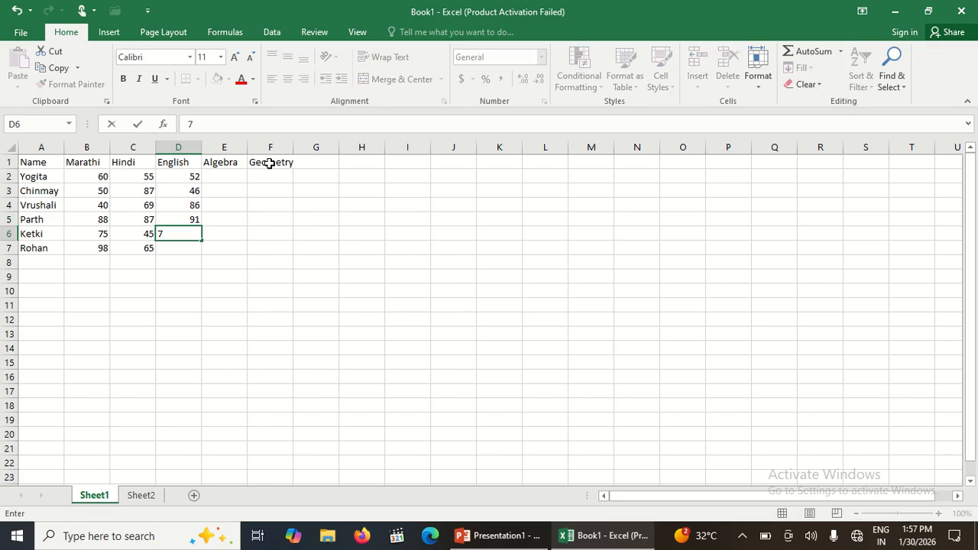
{"action": "type", "text": "7"}
{"action": "key", "text": "Return"}
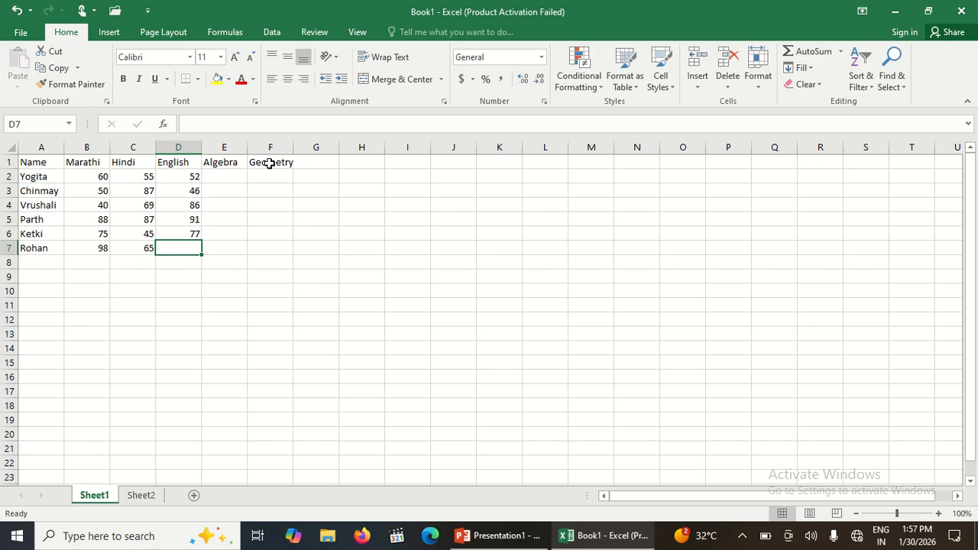
{"action": "type", "text": "90"}
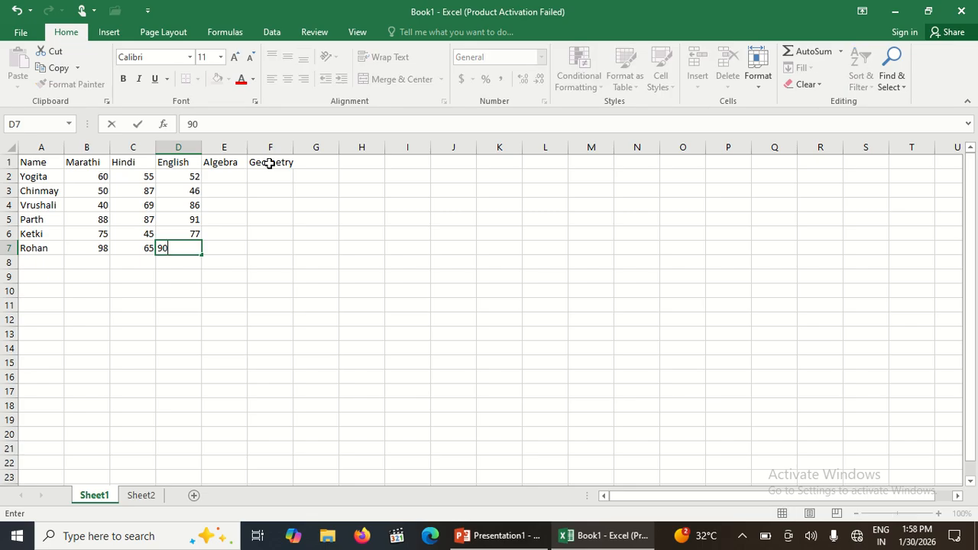
{"action": "key", "text": "Tab"}
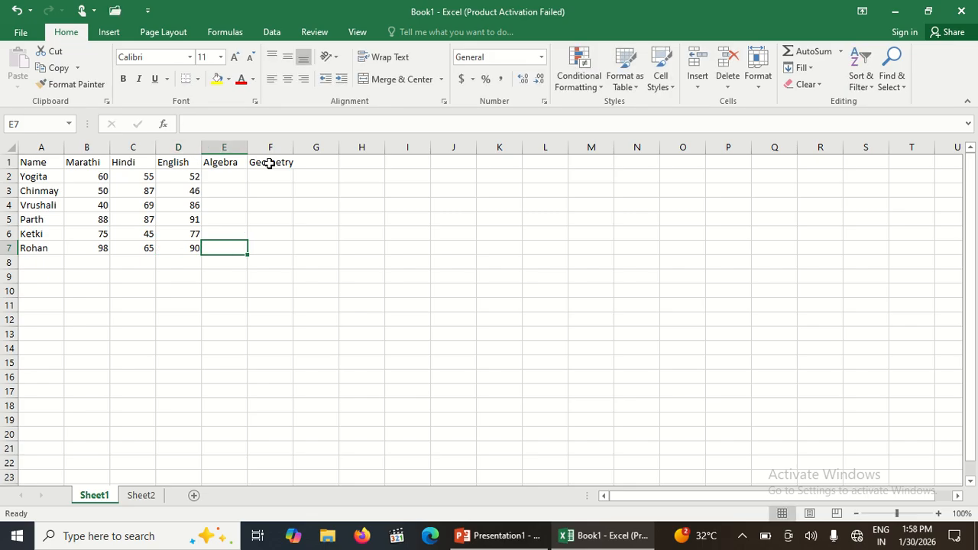
Enter the Algebra marks 82, 92 and 46 from cell E7 up to E5
{"action": "type", "text": "8"}
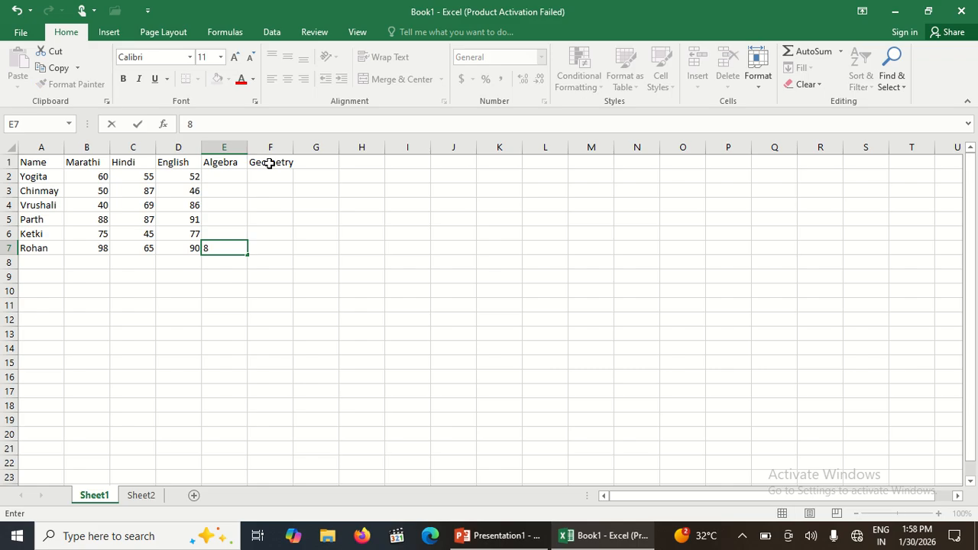
{"action": "type", "text": "2"}
{"action": "key", "text": "Up"}
{"action": "type", "text": "9"}
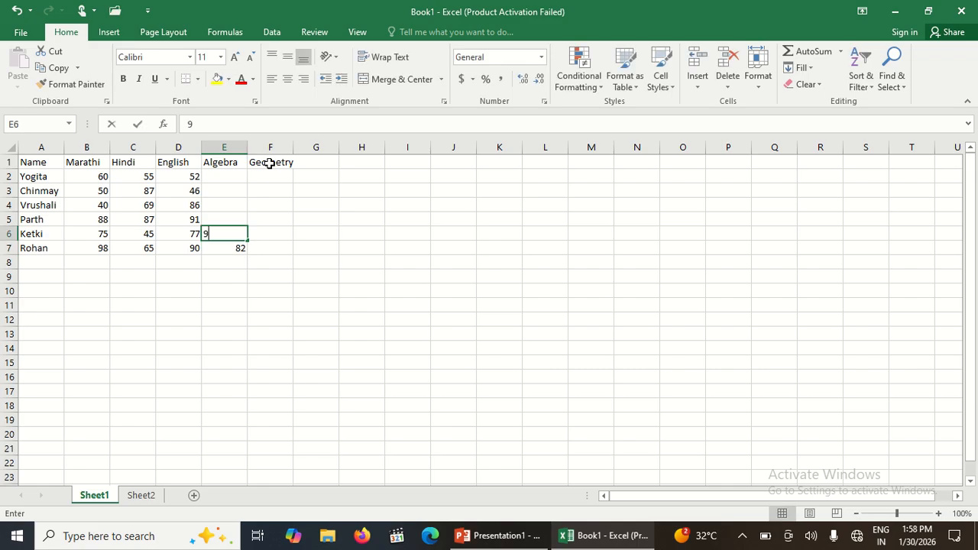
{"action": "type", "text": "2"}
{"action": "key", "text": "Up"}
{"action": "type", "text": "46"}
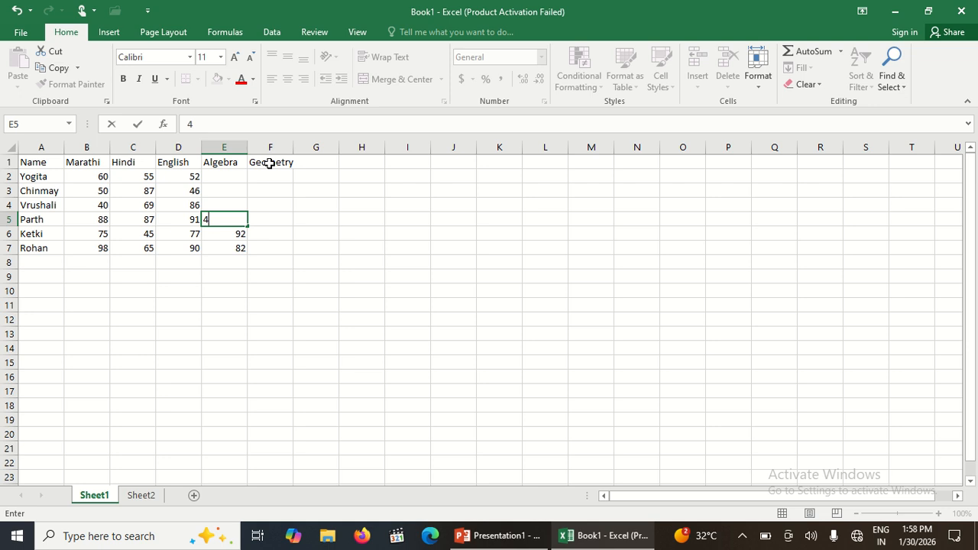
{"action": "key", "text": "Up"}
Enter the Algebra marks 44, 87 and 78 from cell E4 up to E2
{"action": "type", "text": "44"}
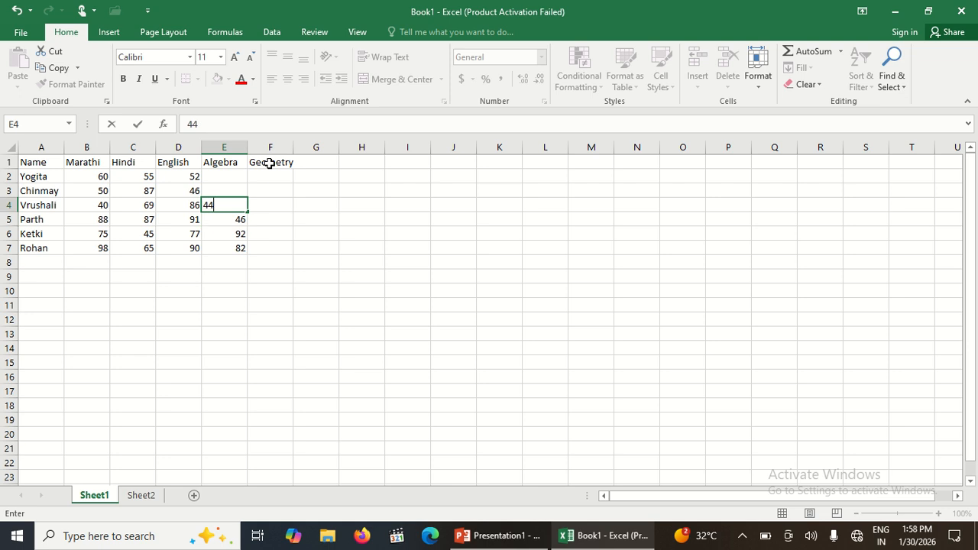
{"action": "key", "text": "Up"}
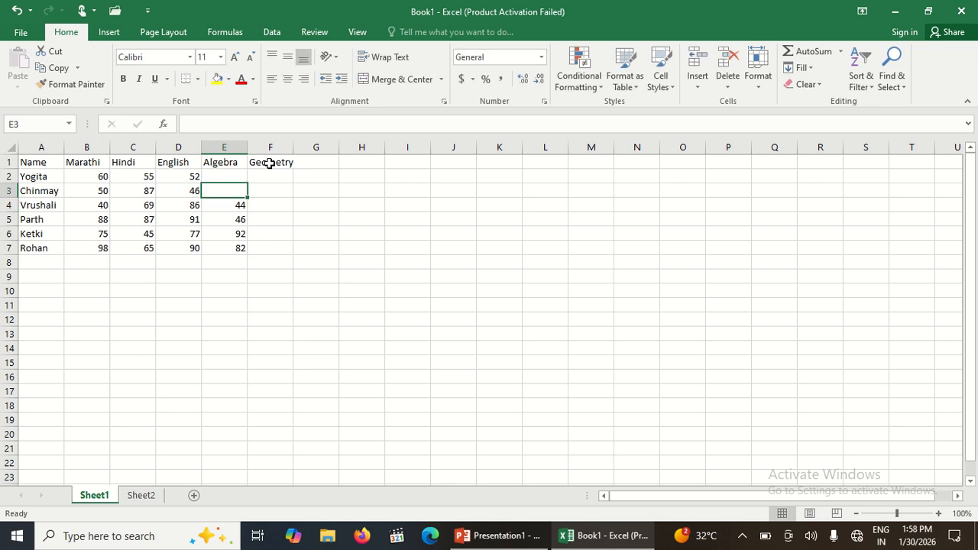
{"action": "type", "text": "8"}
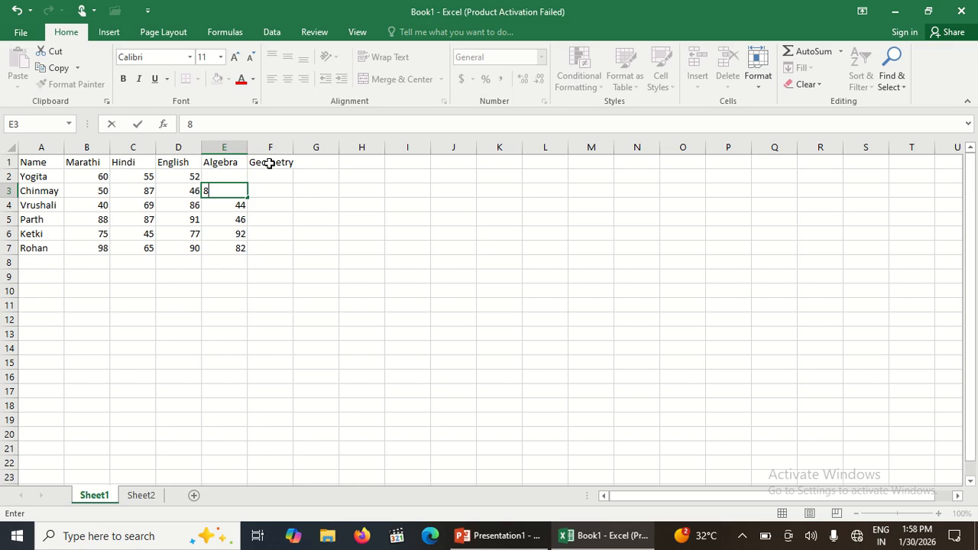
{"action": "type", "text": "7"}
{"action": "key", "text": "Up"}
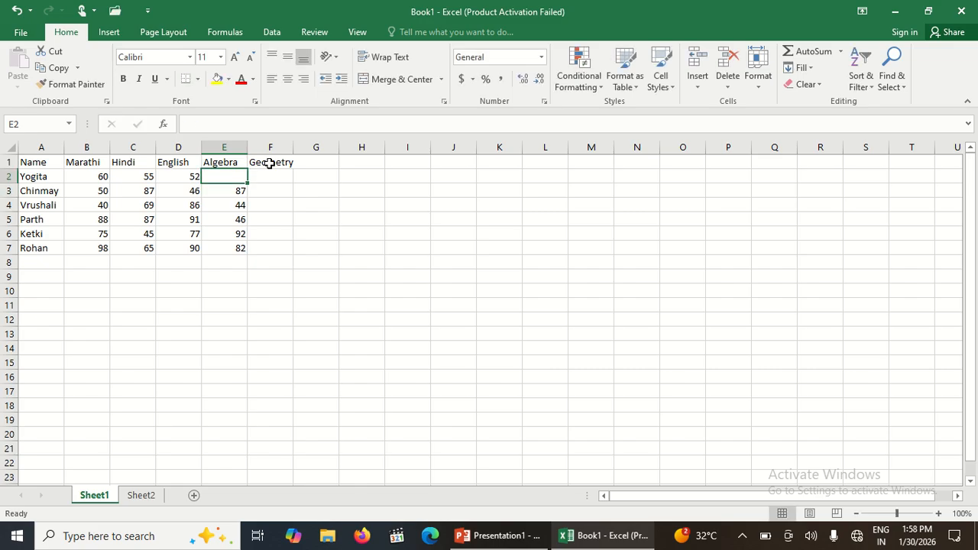
{"action": "type", "text": "78"}
{"action": "key", "text": "Tab"}
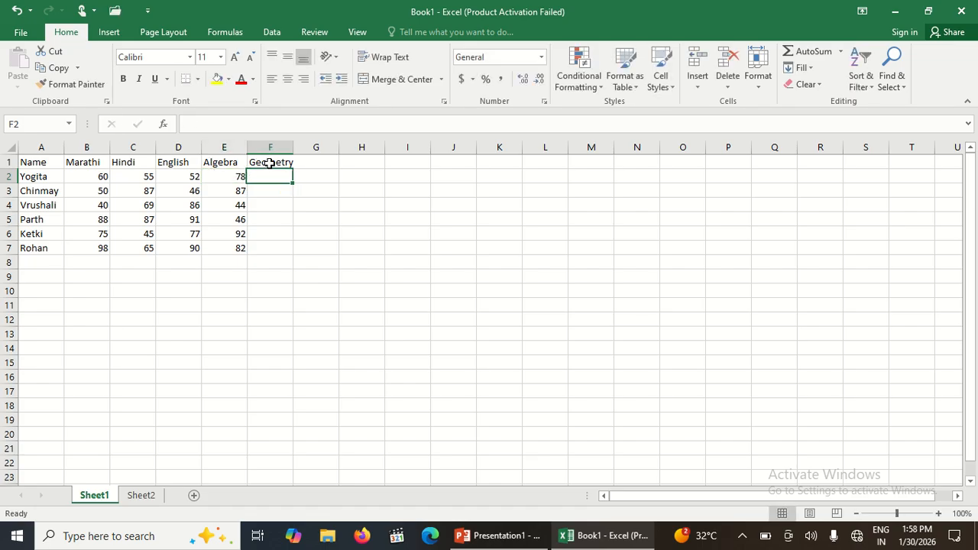
Enter the Geometry marks 96, 54 and 89 in cells F2 to F4
{"action": "type", "text": "96"}
{"action": "key", "text": "Return"}
{"action": "type", "text": "54"}
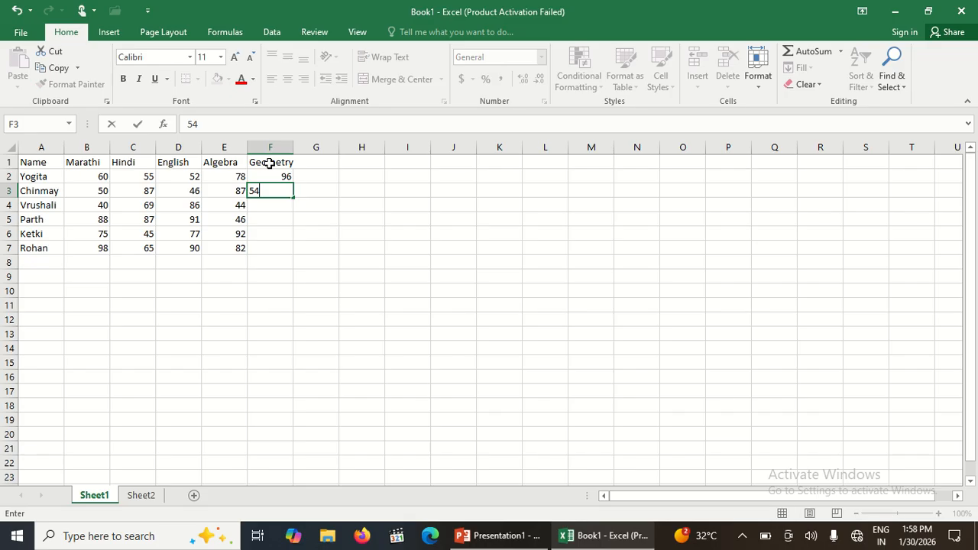
{"action": "key", "text": "Return"}
{"action": "type", "text": "89"}
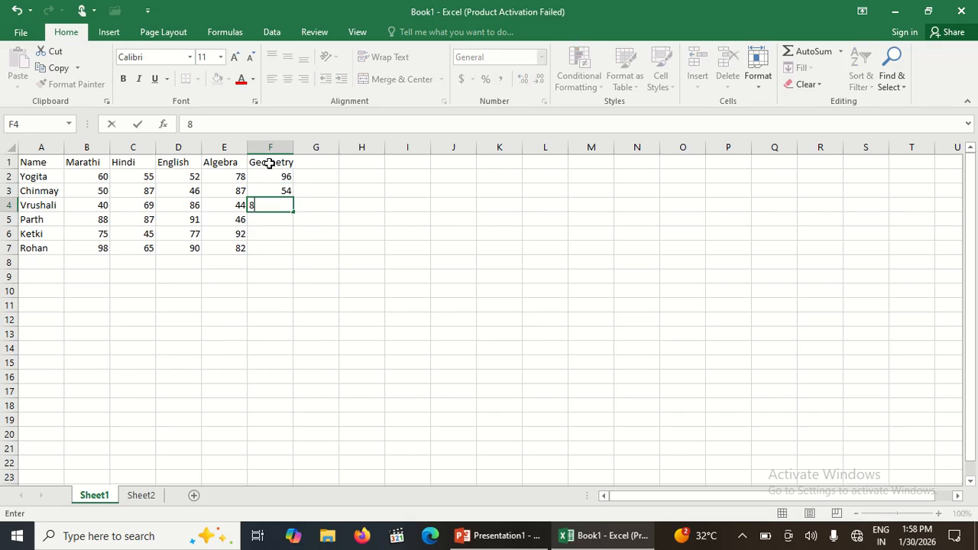
{"action": "key", "text": "Return"}
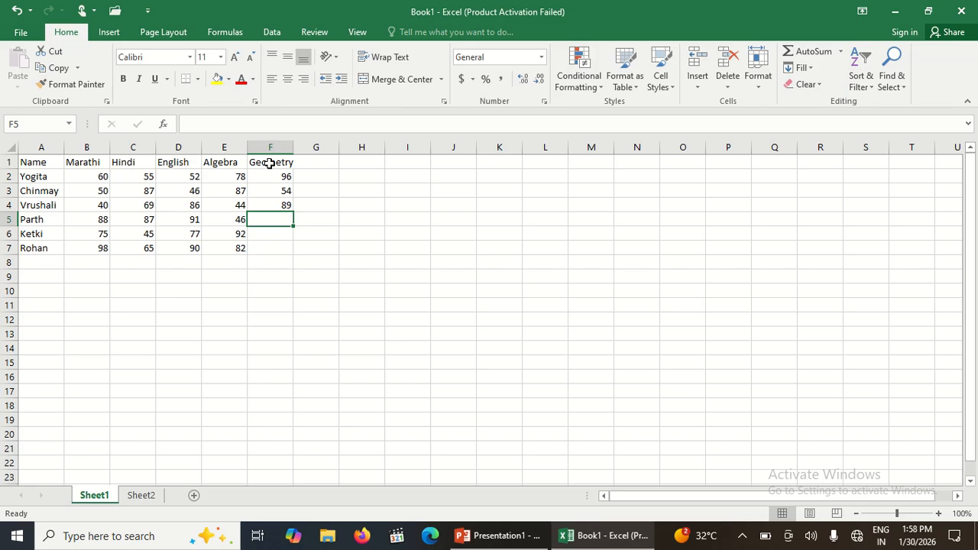
Enter the Geometry marks 71, 68 and 94 in cells F5 to F7
{"action": "type", "text": "7"}
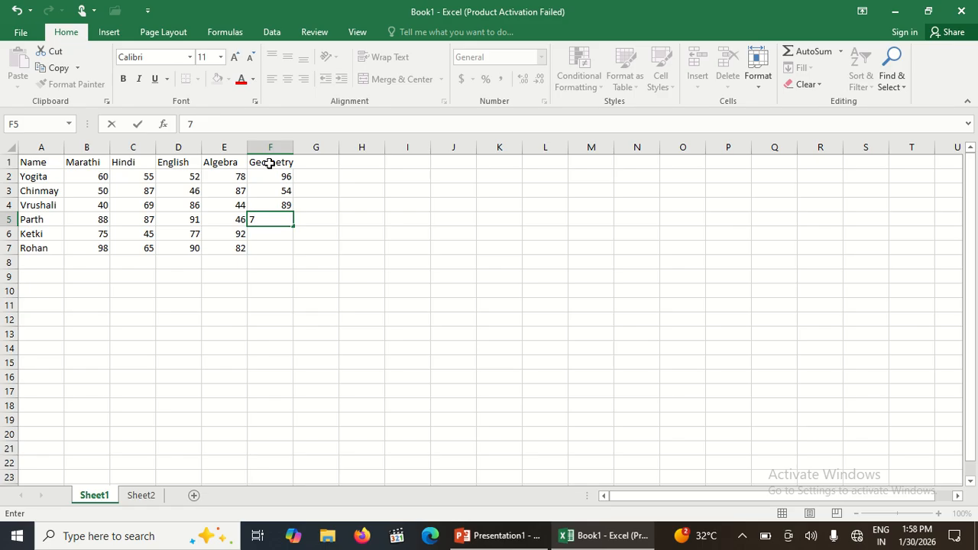
{"action": "type", "text": "1"}
{"action": "key", "text": "Return"}
{"action": "type", "text": "6"}
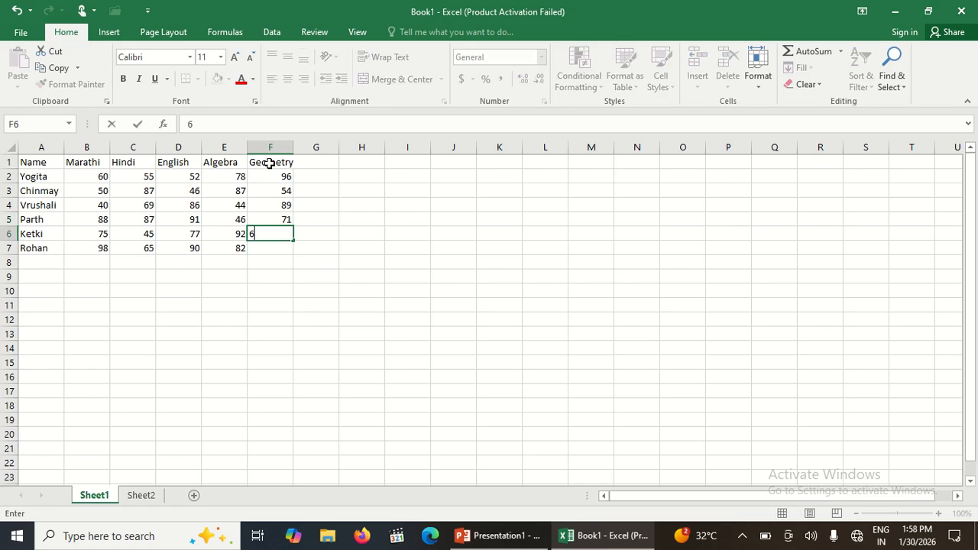
{"action": "type", "text": "8"}
{"action": "key", "text": "Return"}
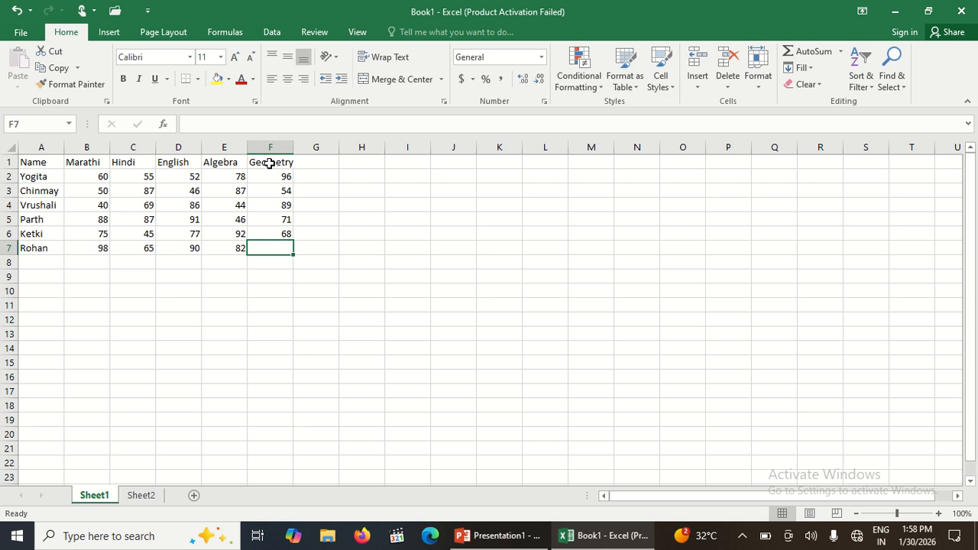
{"action": "type", "text": "9"}
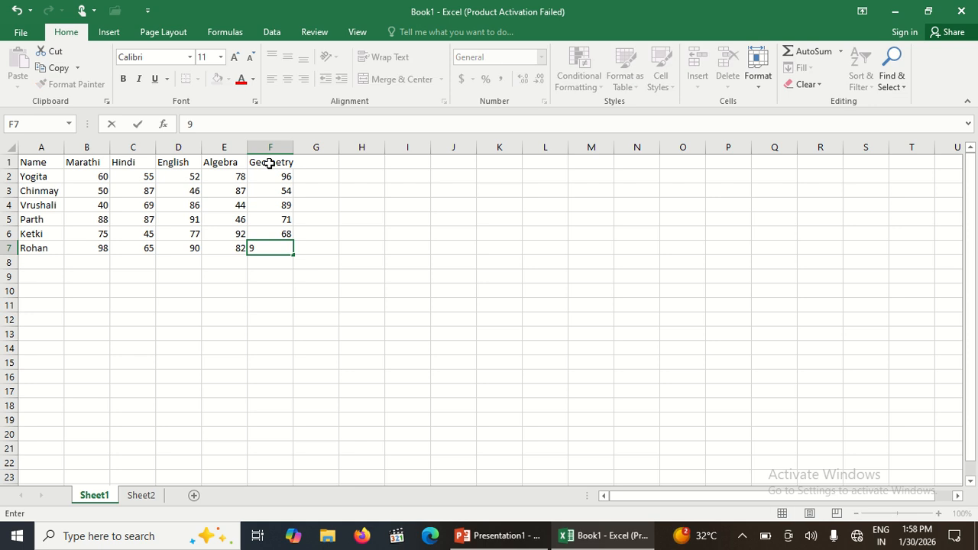
{"action": "type", "text": "4"}
{"action": "left_click", "coordinate": [181, 273]}
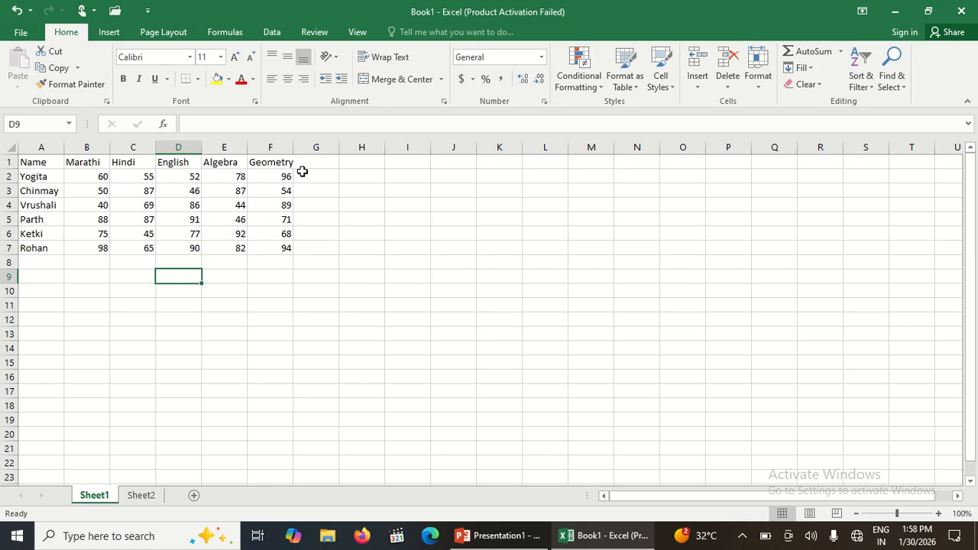
Create a new blank workbook and close it again
{"action": "left_click", "coordinate": [17, 37]}
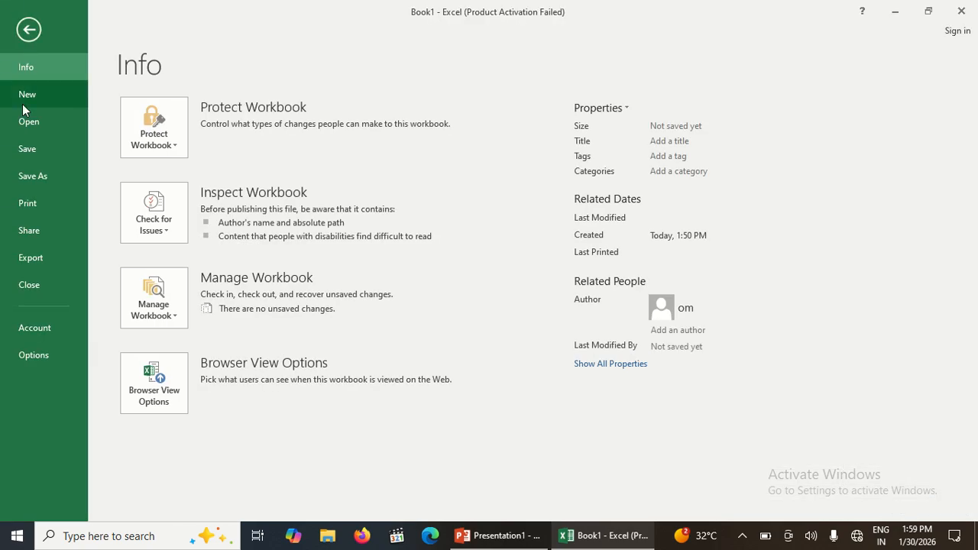
{"action": "left_click", "coordinate": [23, 105]}
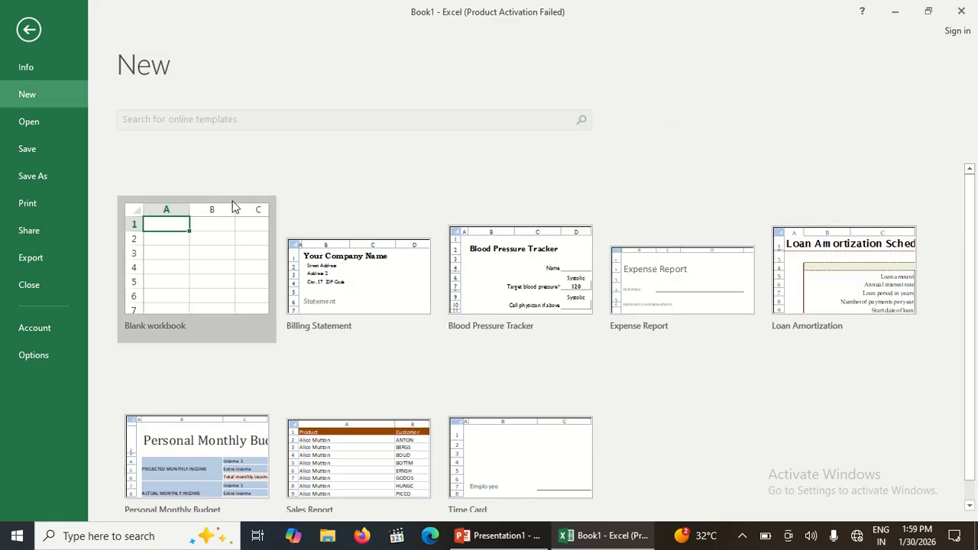
{"action": "left_click", "coordinate": [194, 240]}
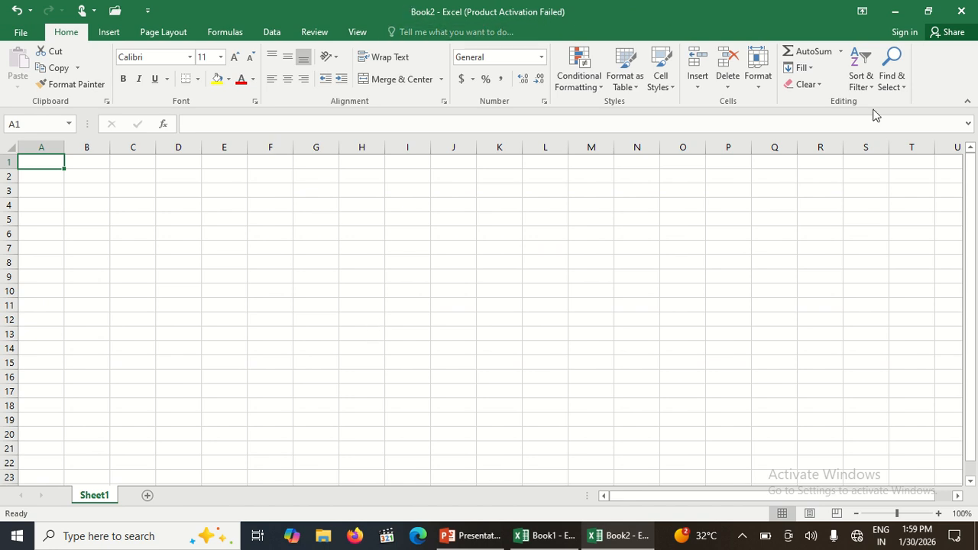
{"action": "left_click", "coordinate": [961, 10]}
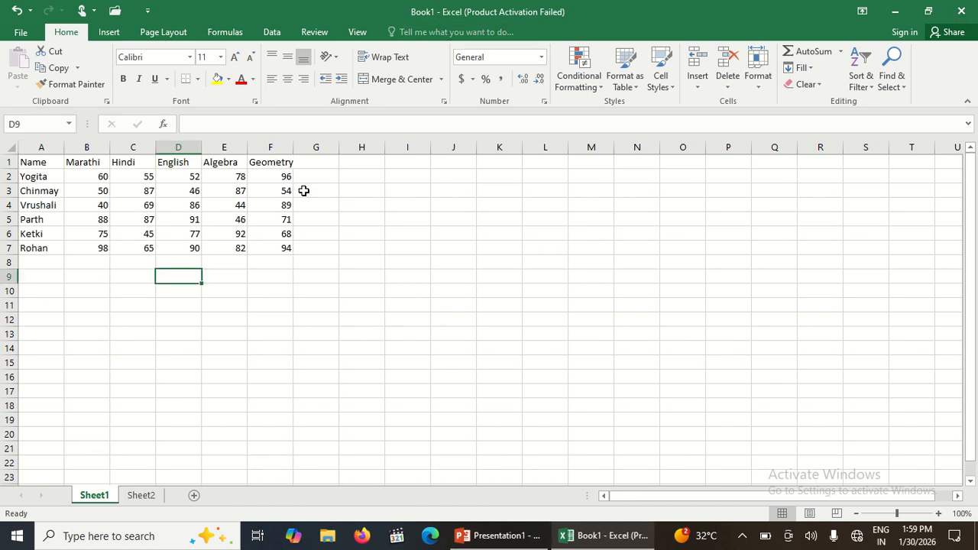
Start saving the marks workbook under Save As with the Desktop as its location
{"action": "left_click", "coordinate": [21, 36]}
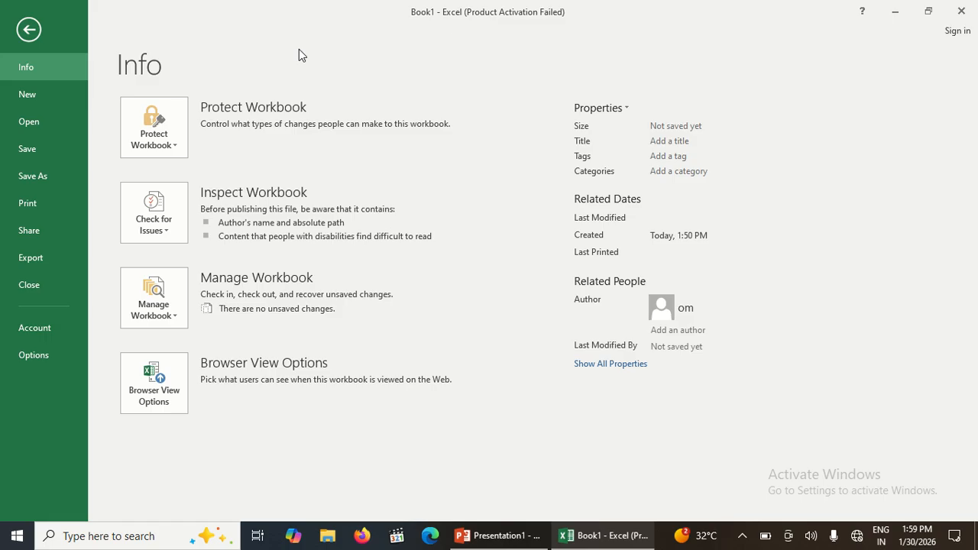
{"action": "left_click", "coordinate": [36, 184]}
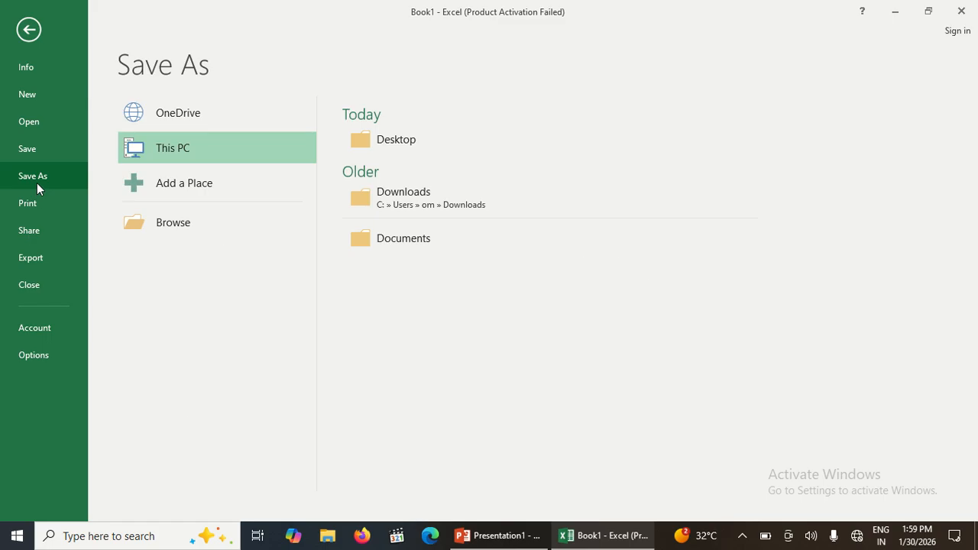
{"action": "left_click", "coordinate": [421, 140]}
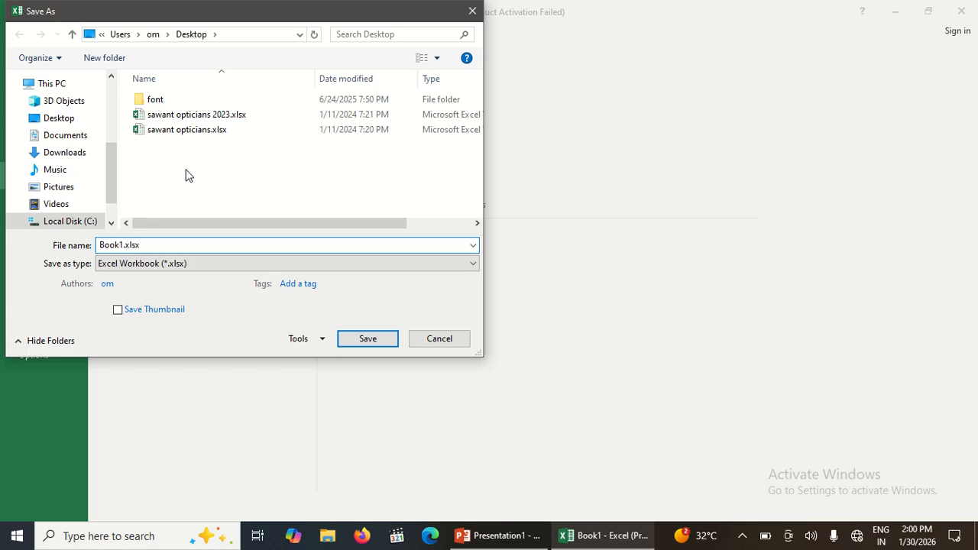
Create a folder named Learning Lens on the Desktop and open it as the save location
{"action": "right_click", "coordinate": [189, 174]}
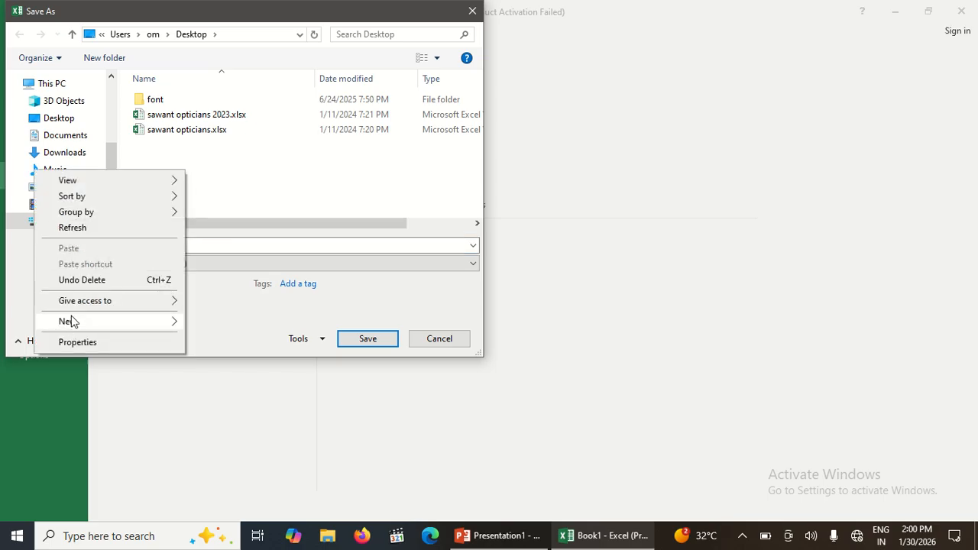
{"action": "mouse_move", "coordinate": [70, 321]}
{"action": "left_click", "coordinate": [217, 324]}
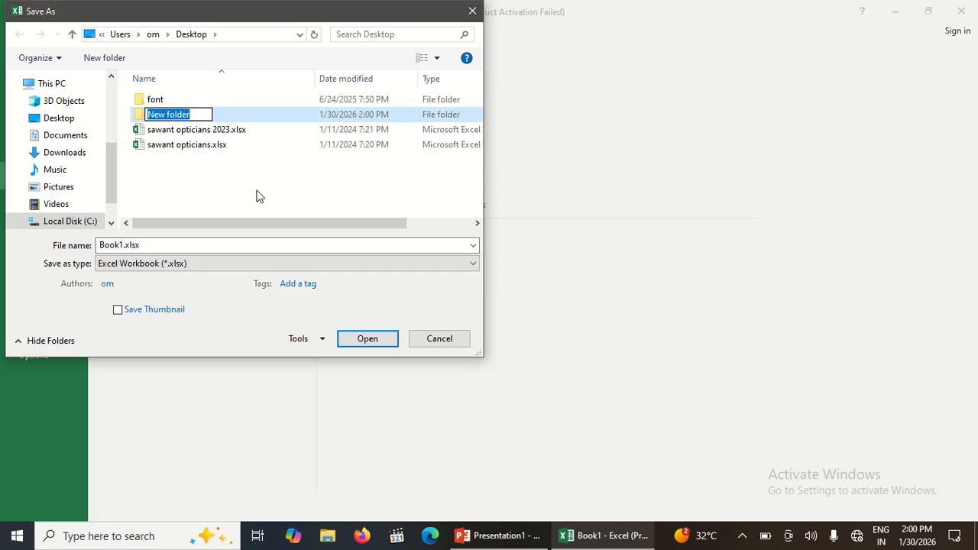
{"action": "type", "text": "Learning Le"}
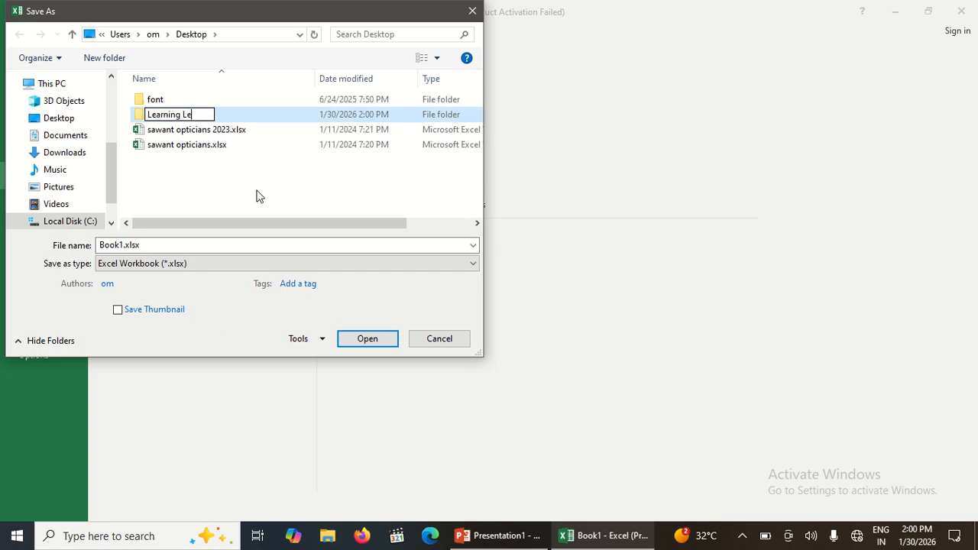
{"action": "type", "text": "ns"}
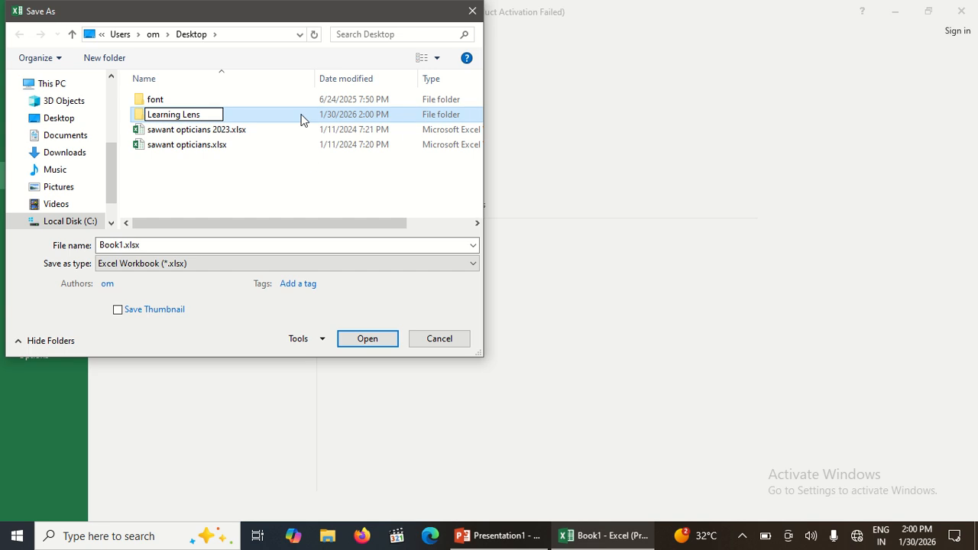
{"action": "key", "text": "Return"}
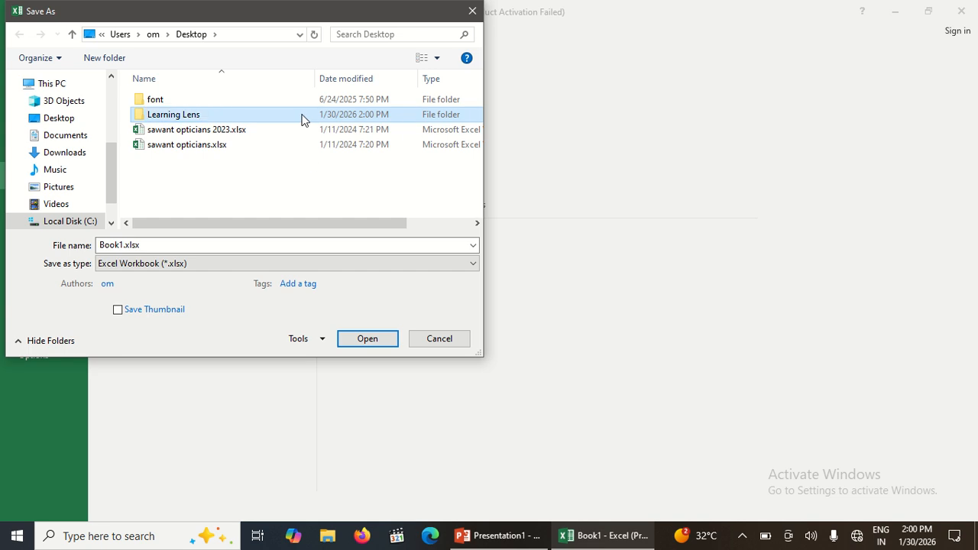
{"action": "double_click", "coordinate": [263, 115]}
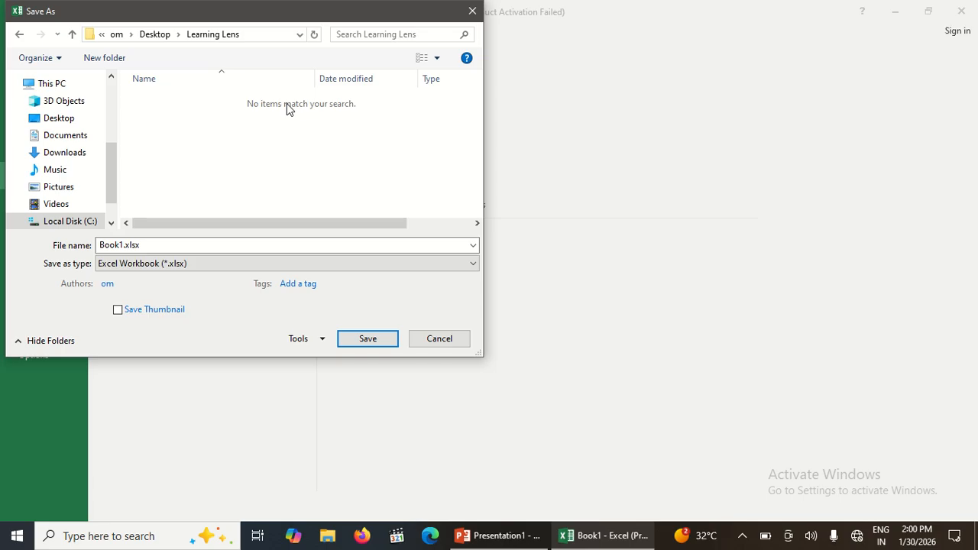
{"action": "right_click", "coordinate": [287, 106]}
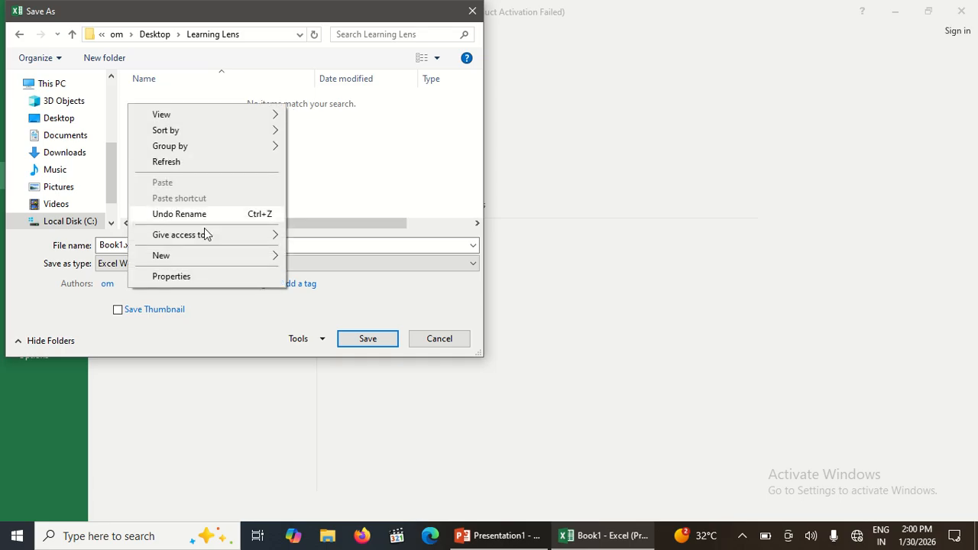
{"action": "mouse_move", "coordinate": [196, 256]}
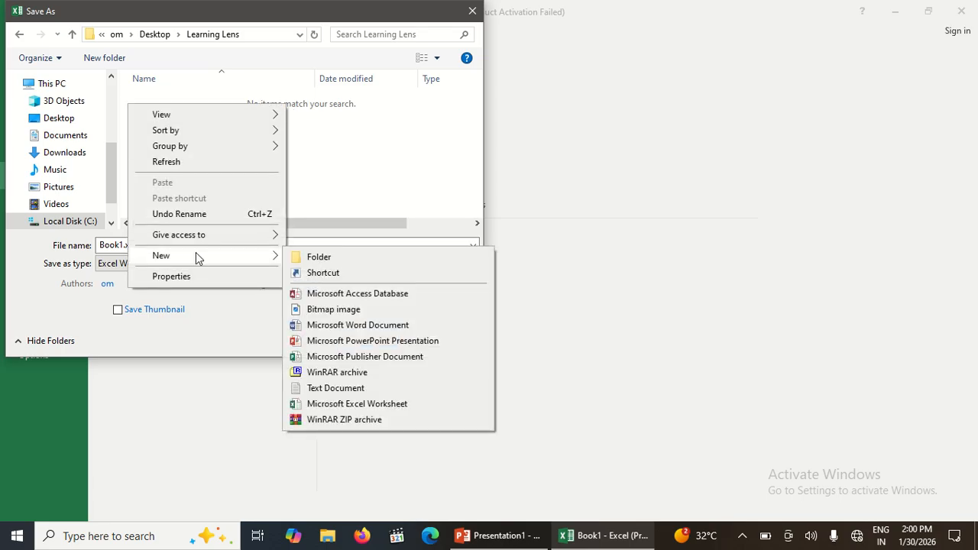
{"action": "left_click", "coordinate": [322, 257]}
{"action": "left_click", "coordinate": [263, 150]}
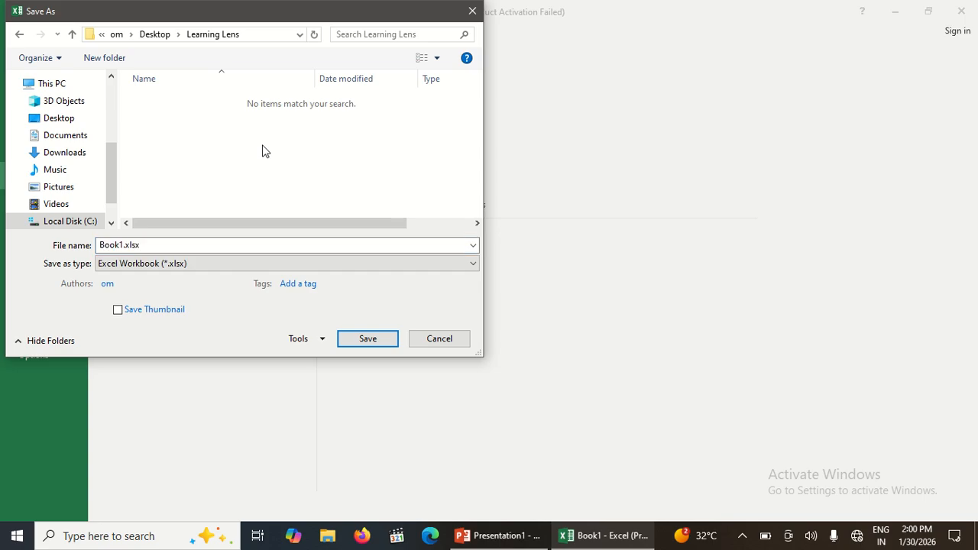
Create a folder named Basic Excel inside Learning Lens and open it as the save location
{"action": "right_click", "coordinate": [265, 150]}
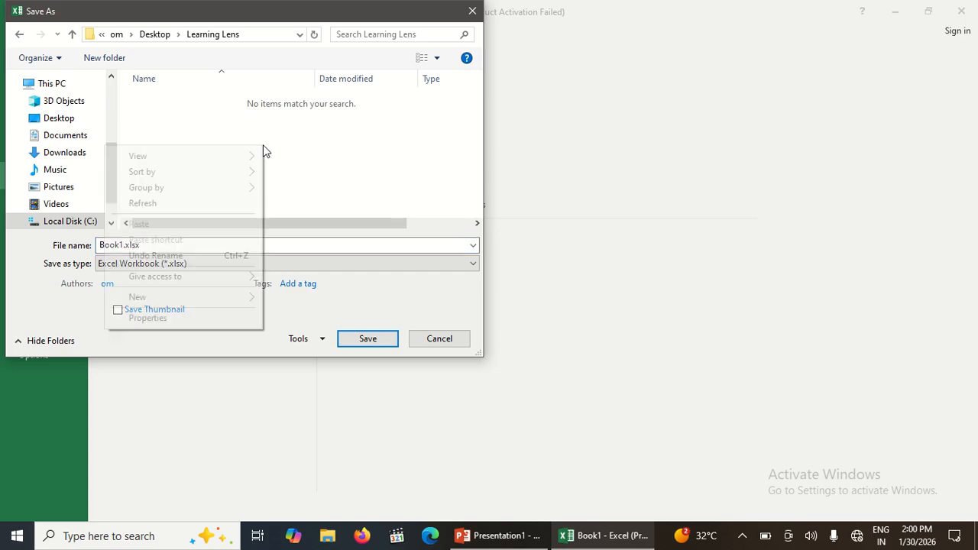
{"action": "mouse_move", "coordinate": [137, 298]}
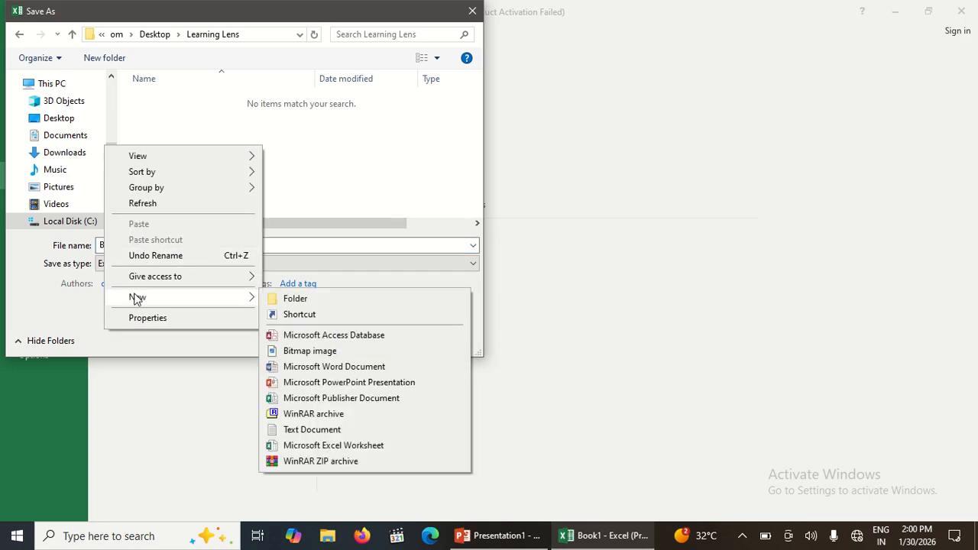
{"action": "left_click", "coordinate": [306, 299]}
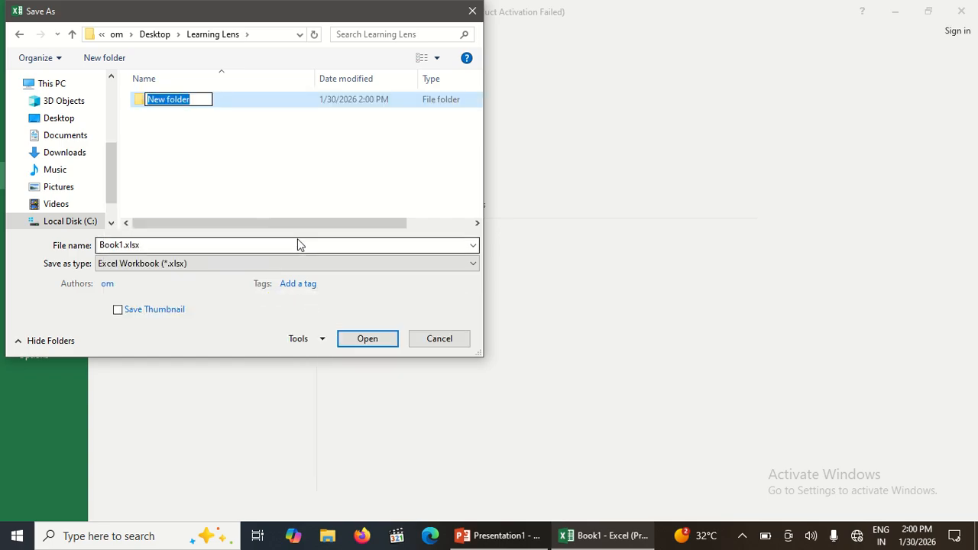
{"action": "type", "text": "Basi"}
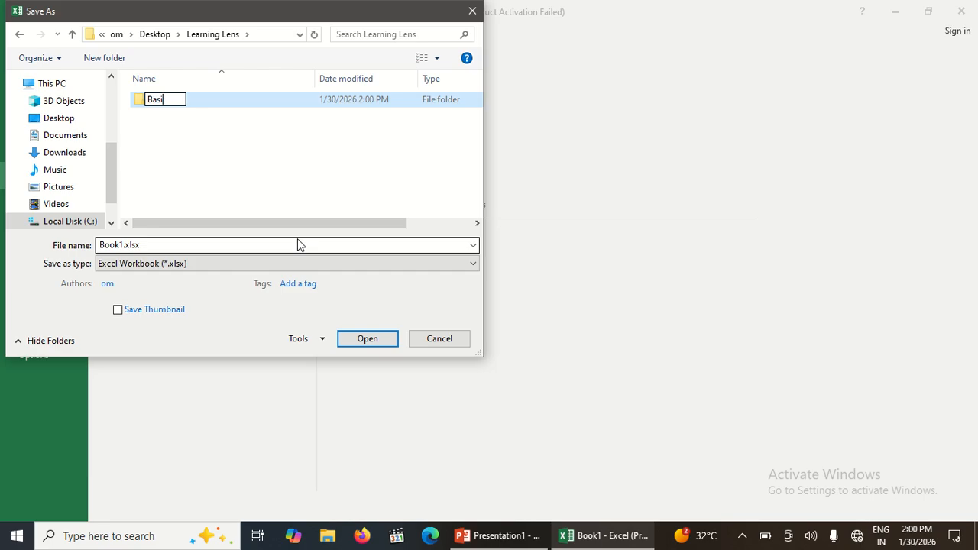
{"action": "type", "text": "c Excel"}
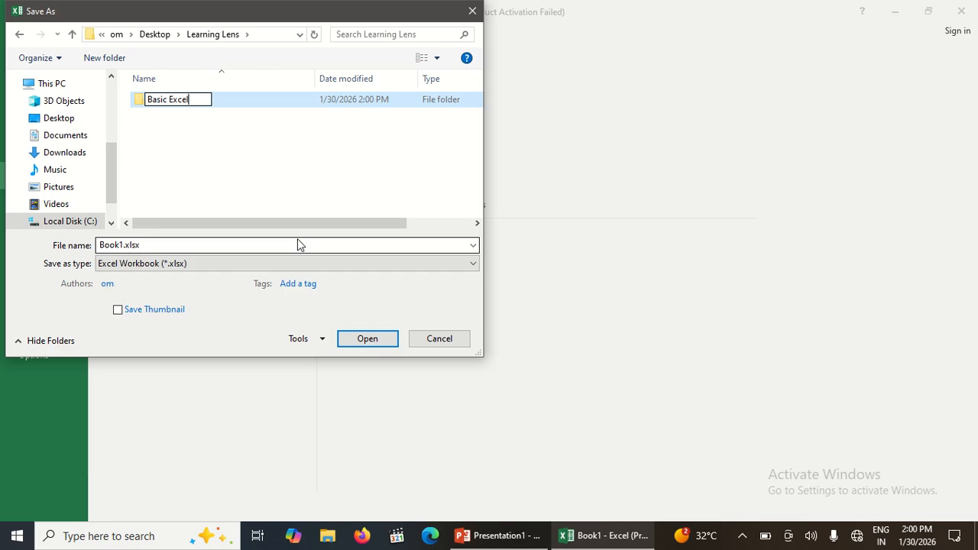
{"action": "double_click", "coordinate": [345, 104]}
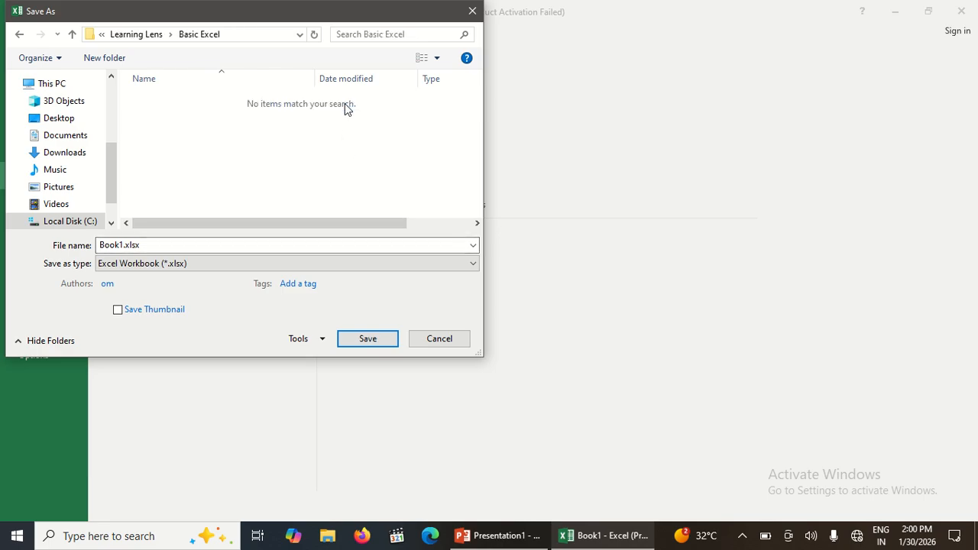
Name the workbook Student Marksheet and save it in the Basic Excel folder
{"action": "double_click", "coordinate": [156, 242]}
{"action": "left_click", "coordinate": [155, 241]}
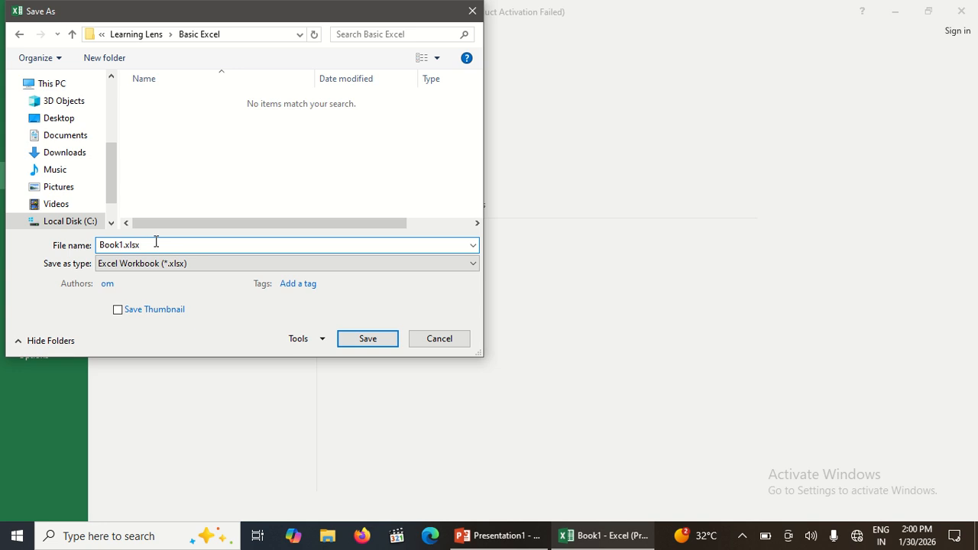
{"action": "key", "text": "BackSpace"}
{"action": "key", "text": "BackSpace"}
{"action": "key", "text": "BackSpace"}
{"action": "key", "text": "BackSpace"}
{"action": "key", "text": "BackSpace"}
{"action": "key", "text": "BackSpace"}
{"action": "key", "text": "BackSpace"}
{"action": "key", "text": "BackSpace"}
{"action": "key", "text": "BackSpace"}
{"action": "type", "text": "Student Markshee"}
{"action": "left_click", "coordinate": [358, 345]}
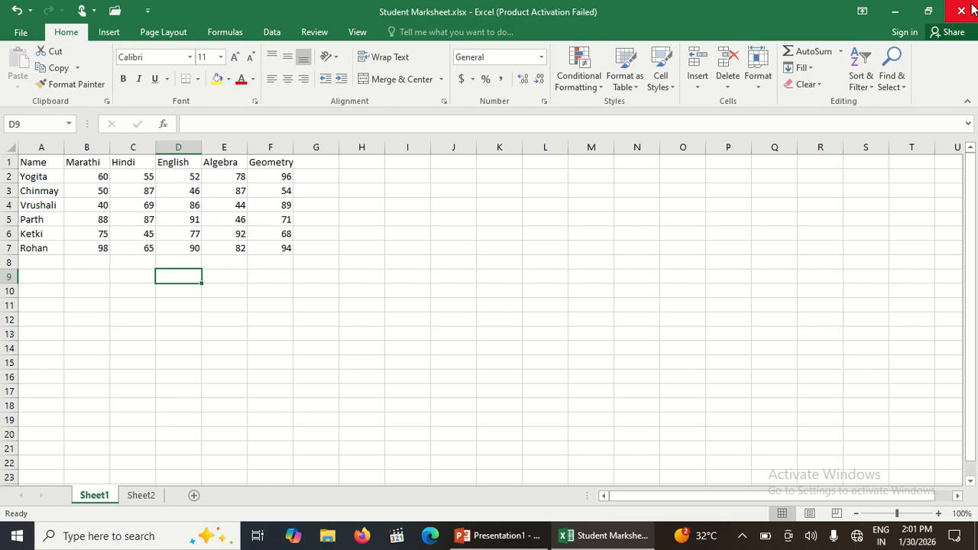
Restore the workbook window to a smaller size, minimize and reopen it, and close the workbook
{"action": "left_click", "coordinate": [930, 13]}
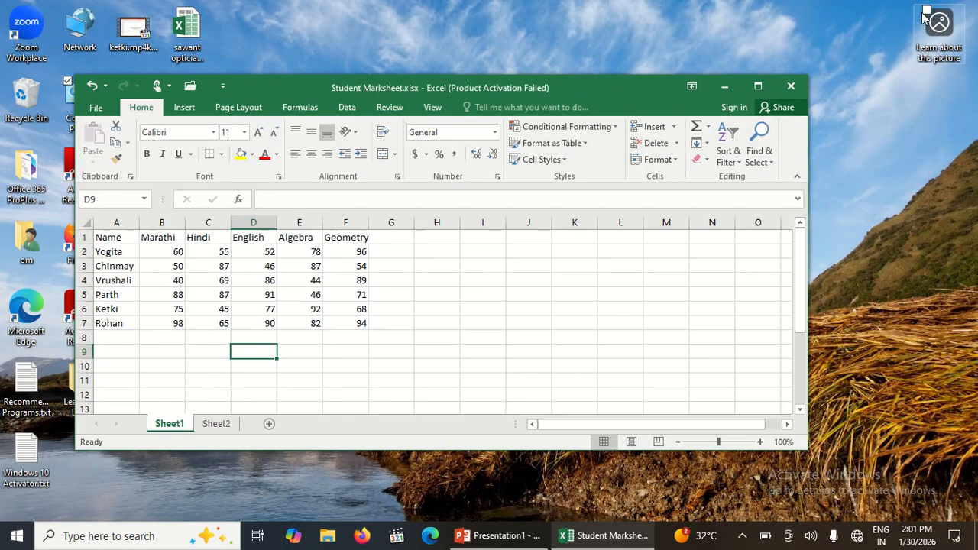
{"action": "left_click", "coordinate": [725, 89]}
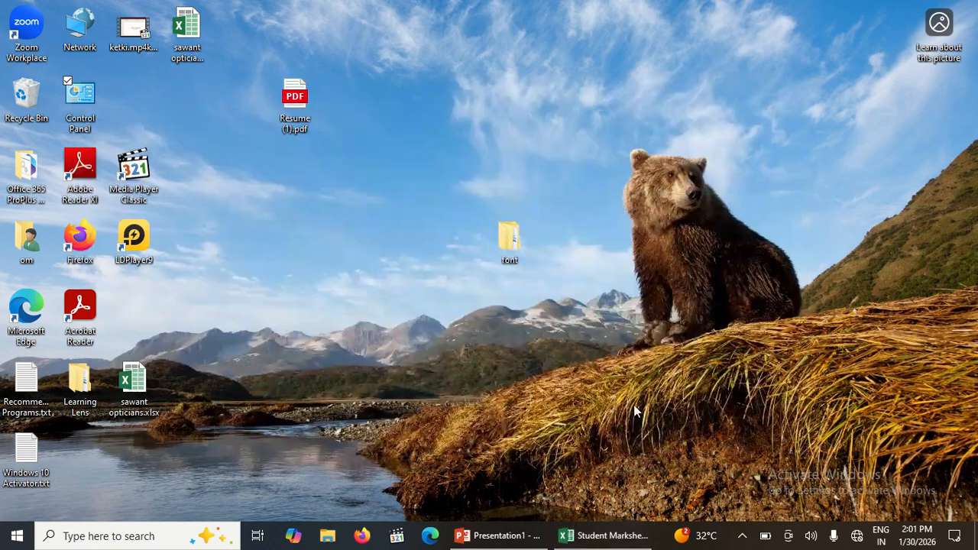
{"action": "left_click", "coordinate": [590, 537]}
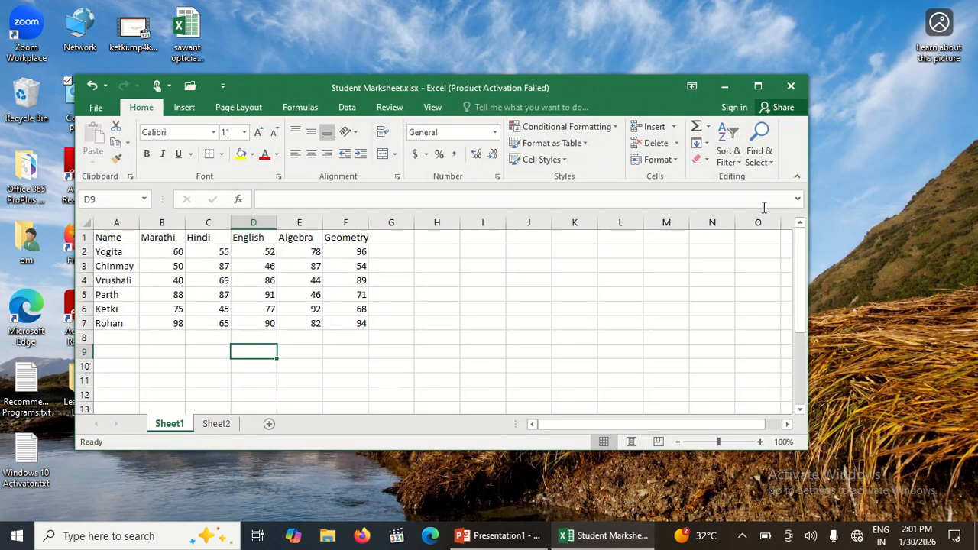
{"action": "left_click", "coordinate": [791, 89]}
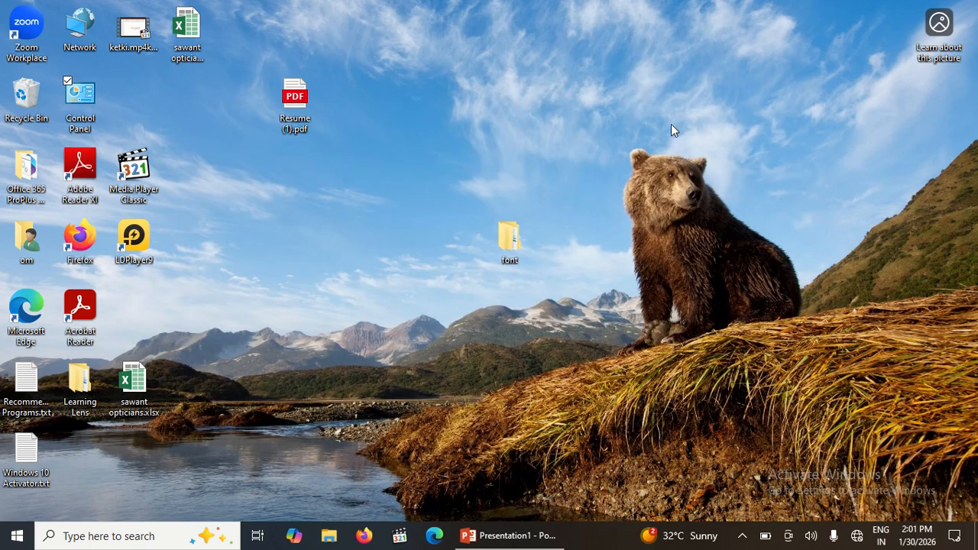
Launch Excel 2016 again, dismiss the activation wizard, maximize the window and create a blank workbook
{"action": "left_click", "coordinate": [164, 537]}
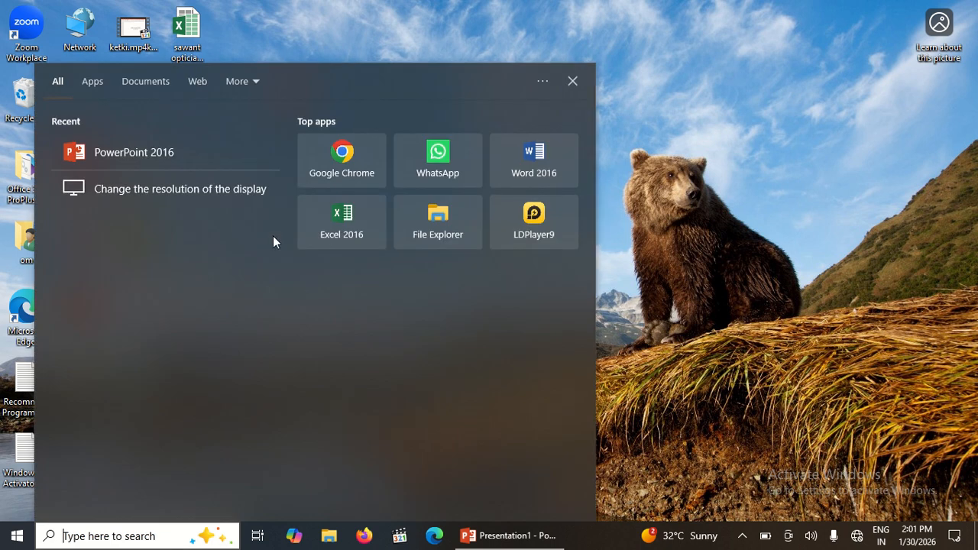
{"action": "left_click", "coordinate": [338, 212]}
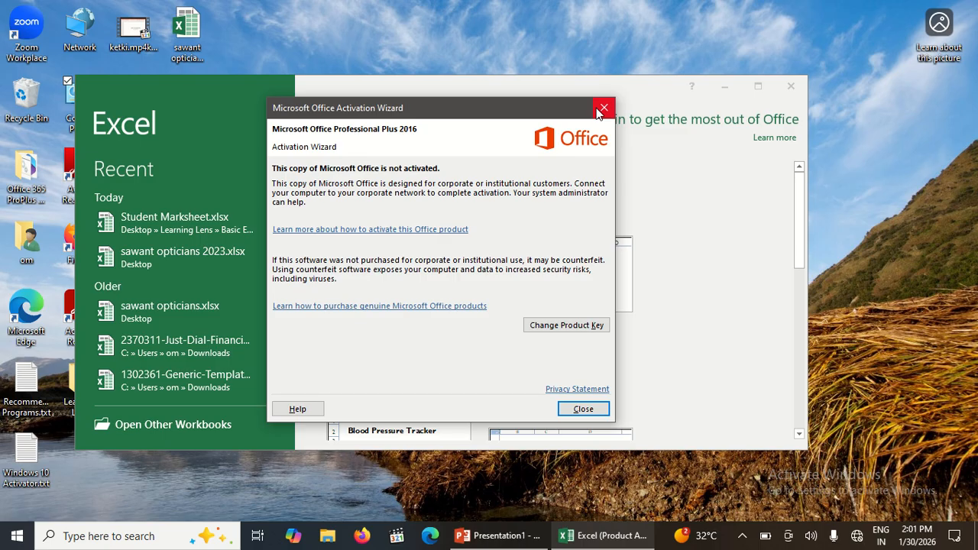
{"action": "left_click", "coordinate": [604, 109]}
{"action": "left_click", "coordinate": [757, 86]}
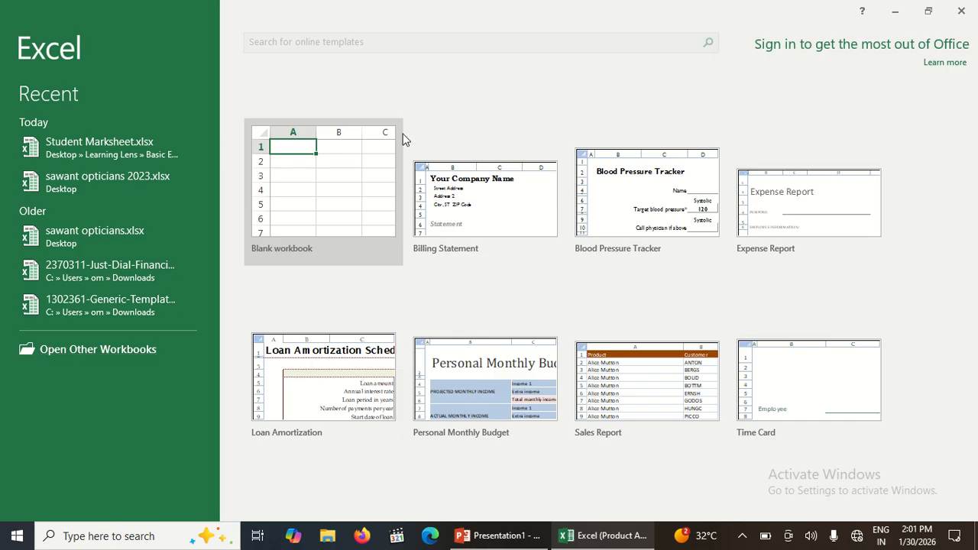
{"action": "left_click", "coordinate": [272, 206]}
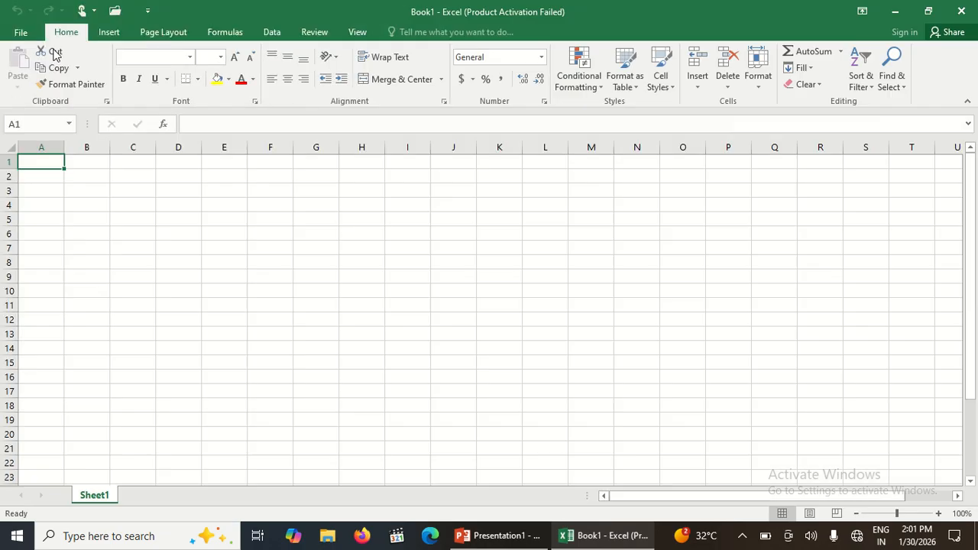
Open Student Marksheet.xlsx from the Basic Excel folder inside Learning Lens on the Desktop
{"action": "left_click", "coordinate": [9, 33]}
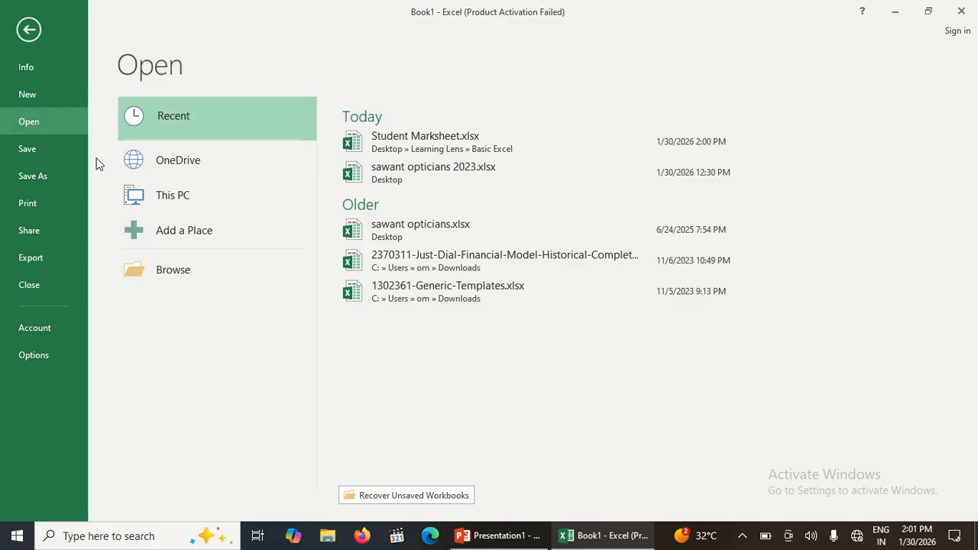
{"action": "left_click", "coordinate": [232, 198]}
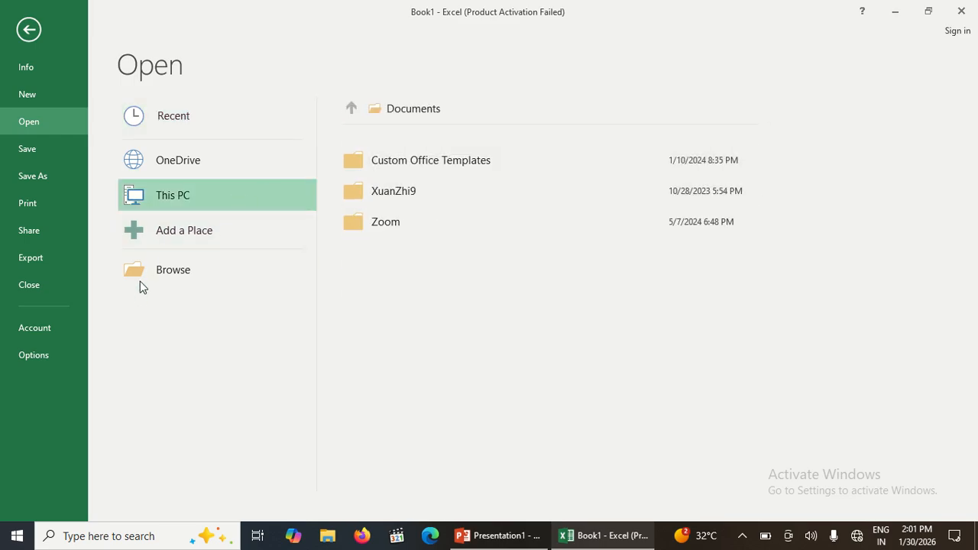
{"action": "left_click", "coordinate": [159, 272]}
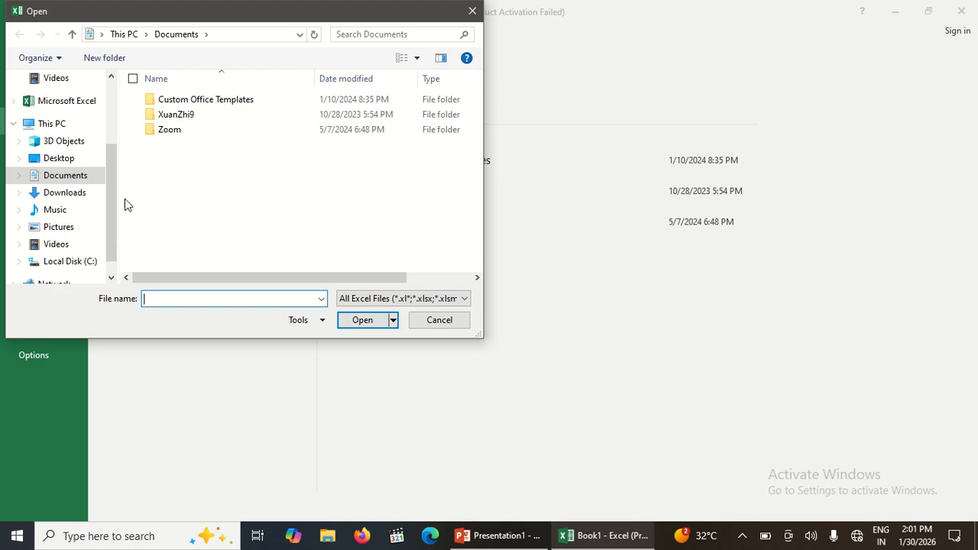
{"action": "left_click", "coordinate": [67, 159]}
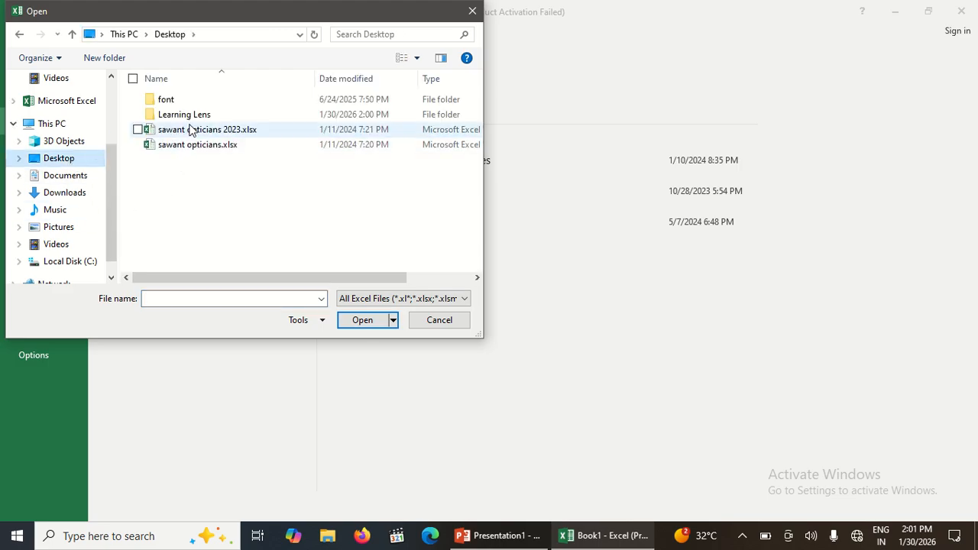
{"action": "double_click", "coordinate": [203, 115]}
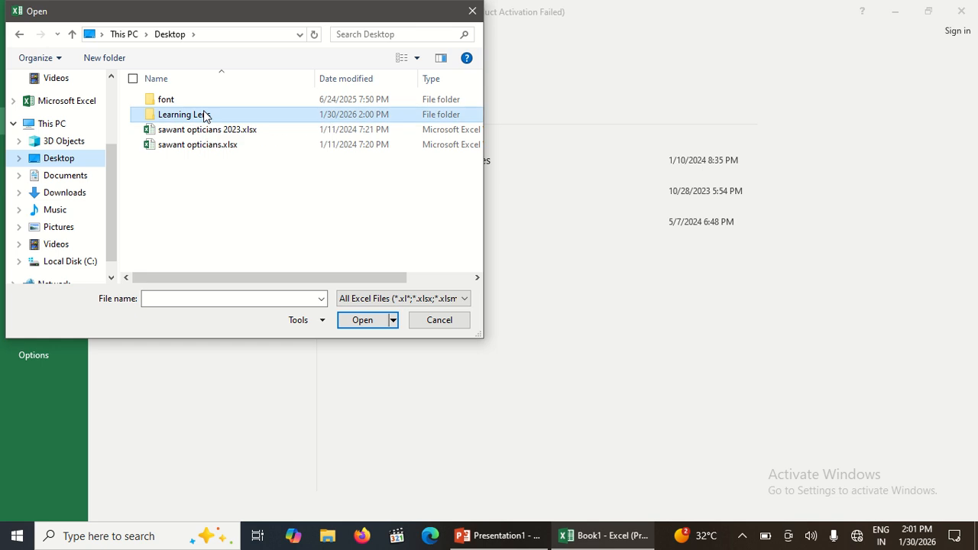
{"action": "double_click", "coordinate": [204, 105]}
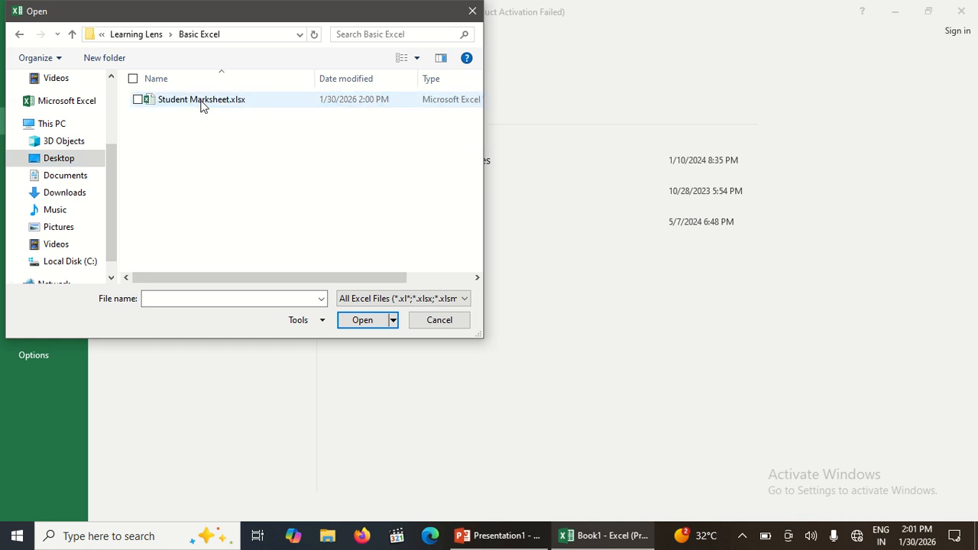
{"action": "double_click", "coordinate": [202, 104]}
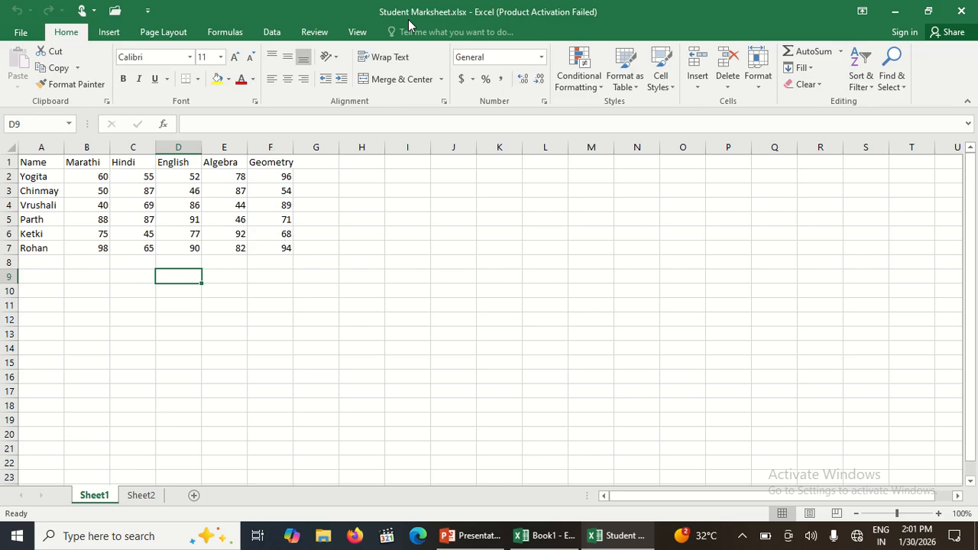
{"action": "left_click", "coordinate": [337, 317]}
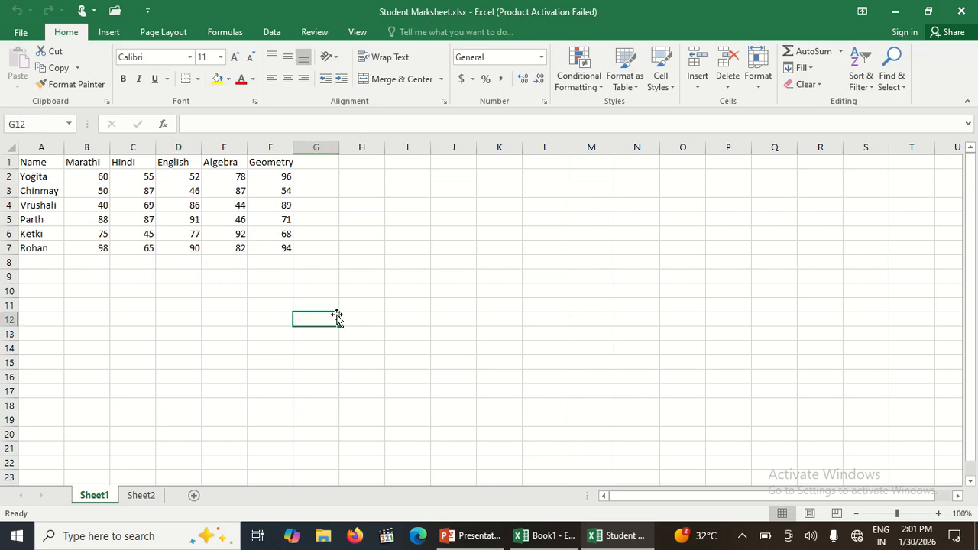
{"action": "left_click", "coordinate": [19, 31]}
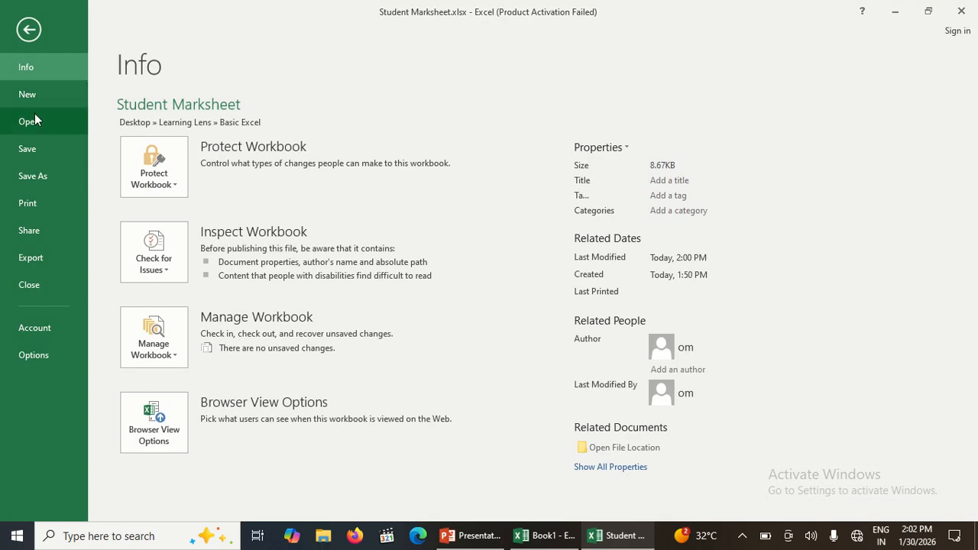
{"action": "left_click", "coordinate": [23, 30]}
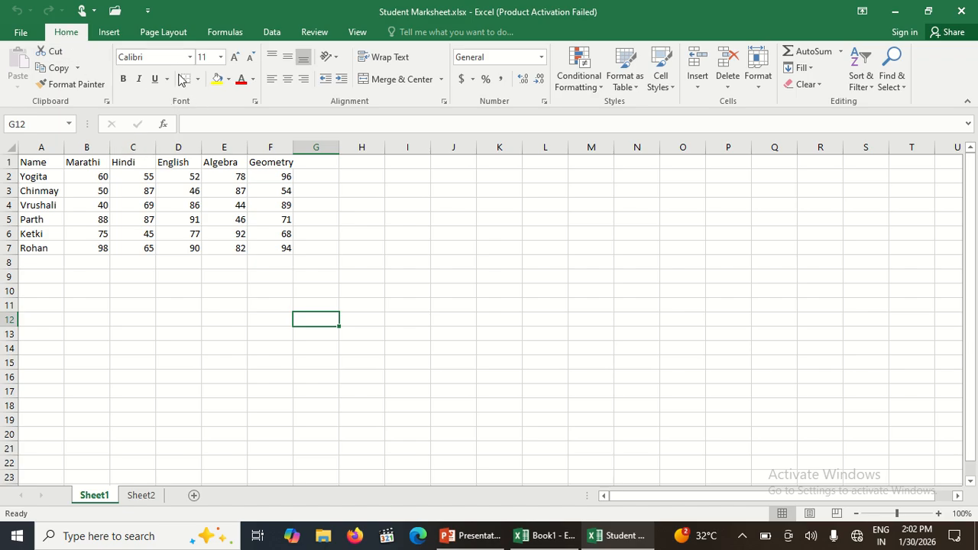
Set the header cells A1 to F1 to the Bahnschrift Light Condensed font at size 12
{"action": "left_click", "coordinate": [44, 163]}
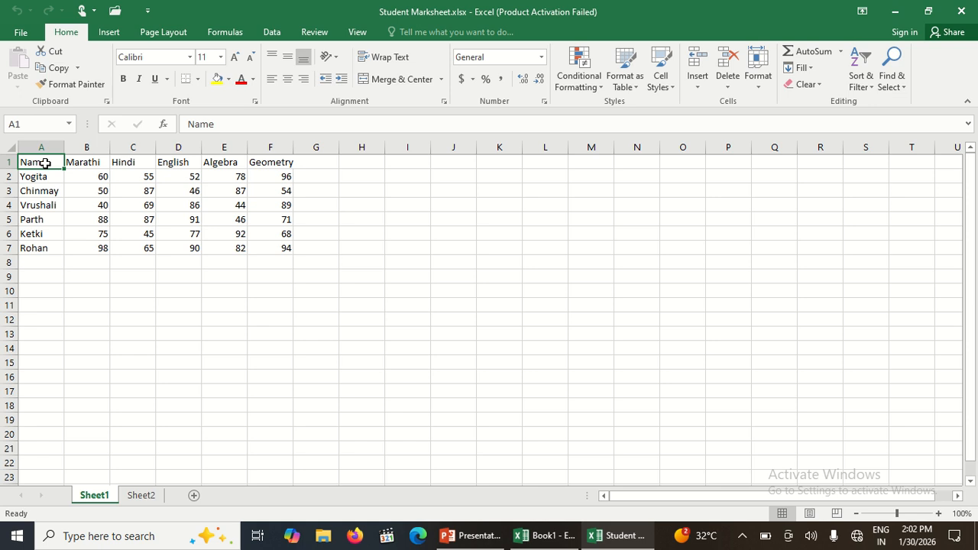
{"action": "key", "text": "shift+Right"}
{"action": "key", "text": "shift+Right"}
{"action": "key", "text": "shift+Right"}
{"action": "key", "text": "shift+Right"}
{"action": "key", "text": "shift+Right"}
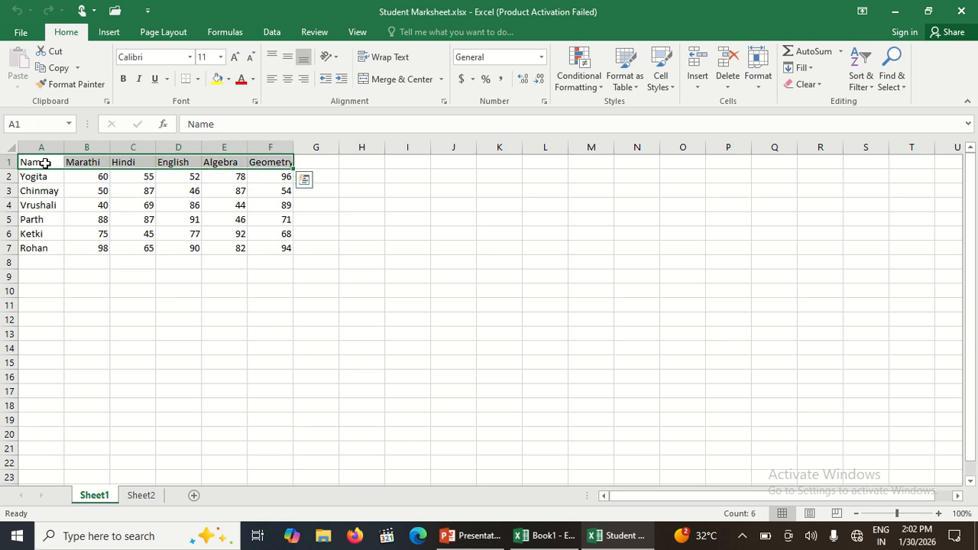
{"action": "left_click", "coordinate": [188, 57]}
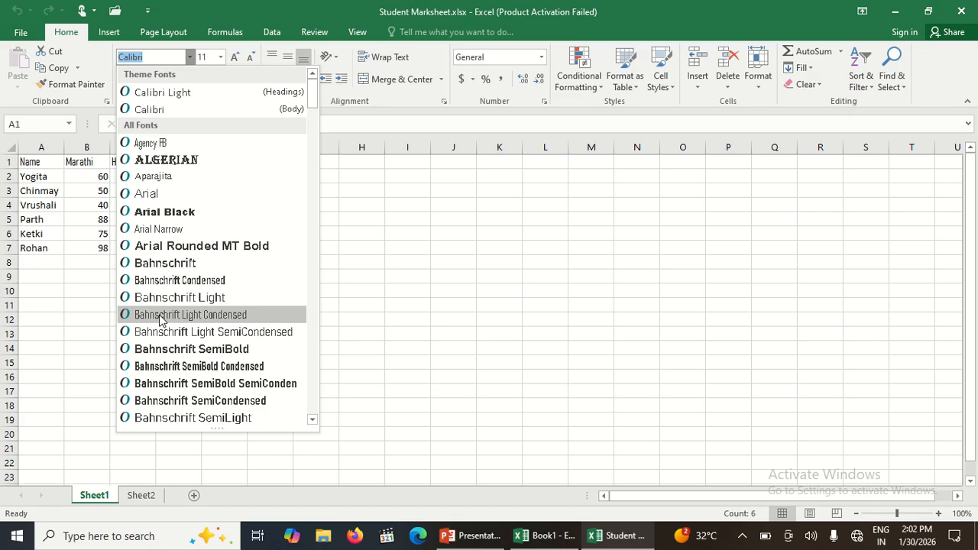
{"action": "left_click", "coordinate": [161, 315]}
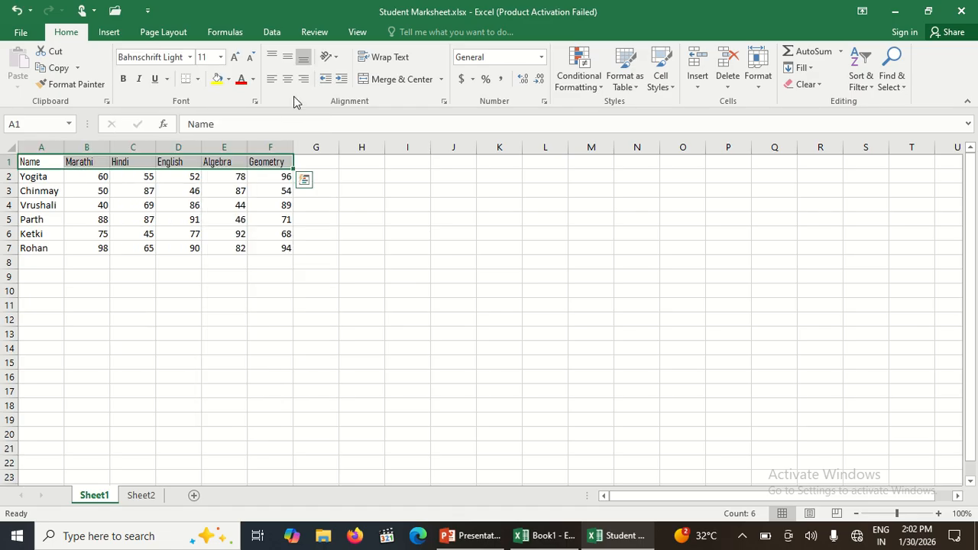
{"action": "left_click", "coordinate": [220, 58]}
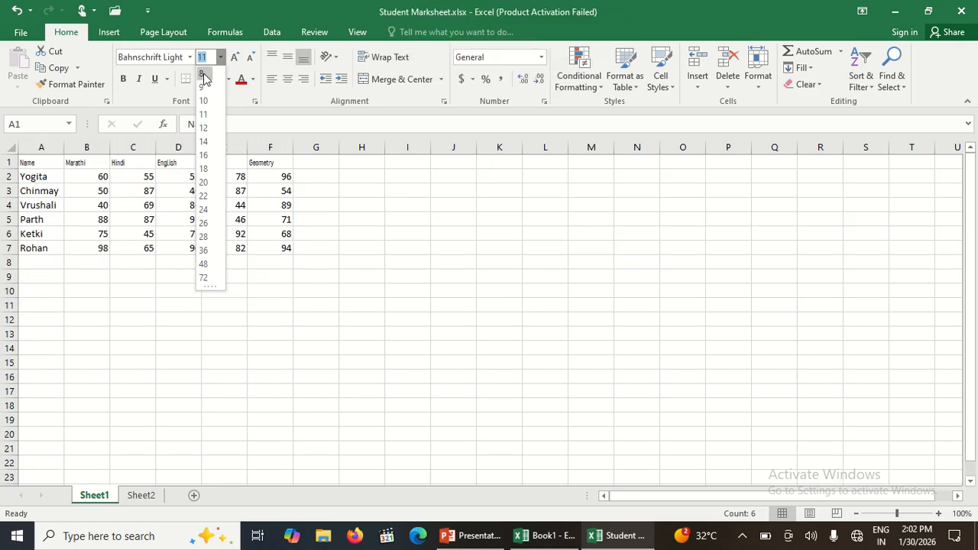
{"action": "left_click", "coordinate": [204, 129]}
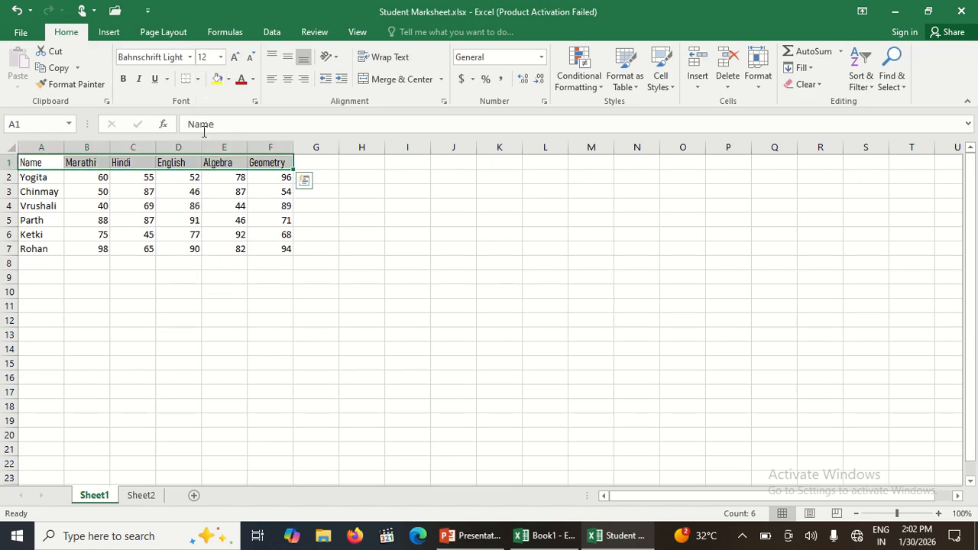
Enlarge the header row's text stepwise to size 24 and reduce it stepwise back to 12
{"action": "left_click", "coordinate": [234, 59]}
{"action": "left_click", "coordinate": [235, 59]}
{"action": "left_click", "coordinate": [235, 60]}
{"action": "left_click", "coordinate": [235, 59]}
{"action": "left_click", "coordinate": [234, 60]}
{"action": "left_click", "coordinate": [235, 60]}
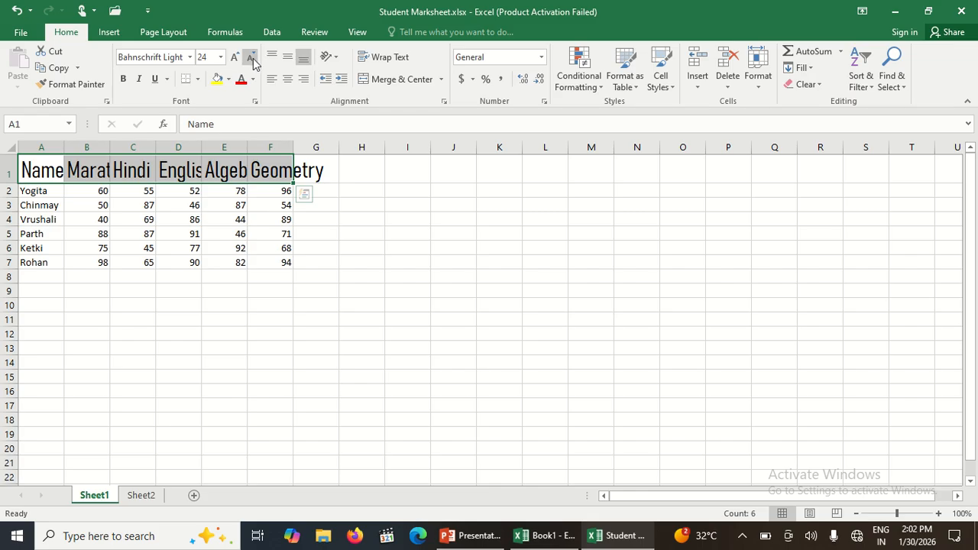
{"action": "left_click", "coordinate": [252, 60]}
{"action": "left_click", "coordinate": [252, 59]}
{"action": "left_click", "coordinate": [252, 59]}
{"action": "left_click", "coordinate": [252, 60]}
{"action": "left_click", "coordinate": [252, 59]}
{"action": "left_click", "coordinate": [252, 59]}
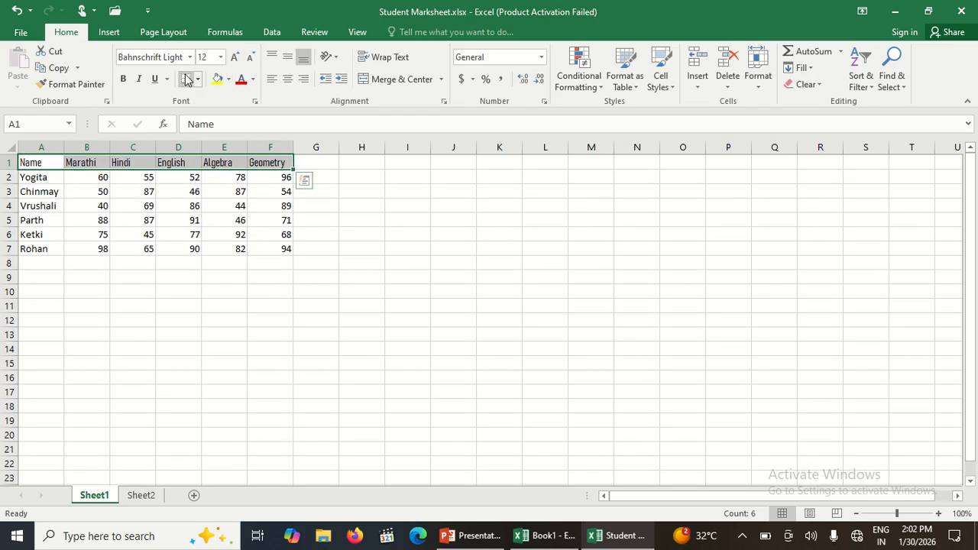
Make the header cells A1 to F1 bold and italic
{"action": "left_click", "coordinate": [126, 82]}
{"action": "left_click", "coordinate": [139, 81]}
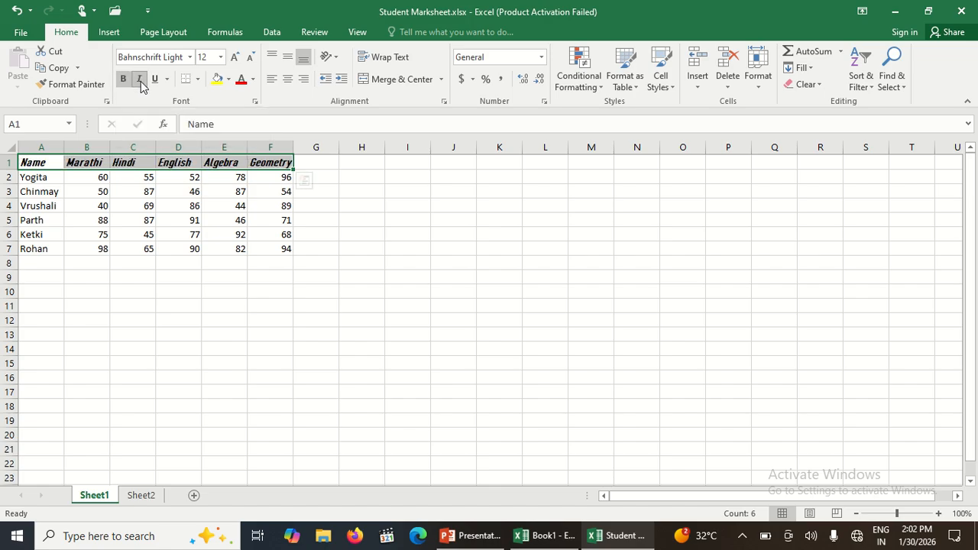
Underline the header cells A1 to F1 and change the underline style to Double Underline
{"action": "left_click", "coordinate": [154, 80]}
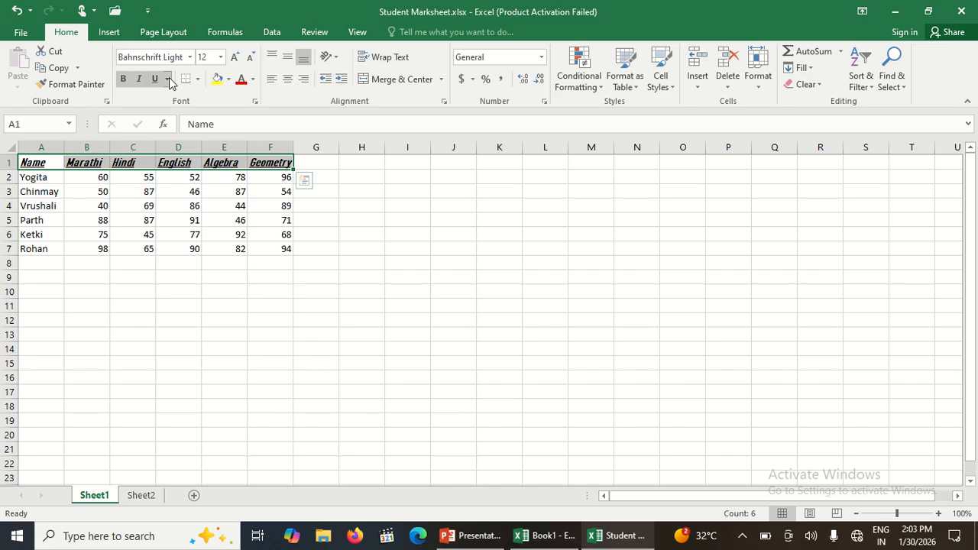
{"action": "left_click", "coordinate": [168, 79]}
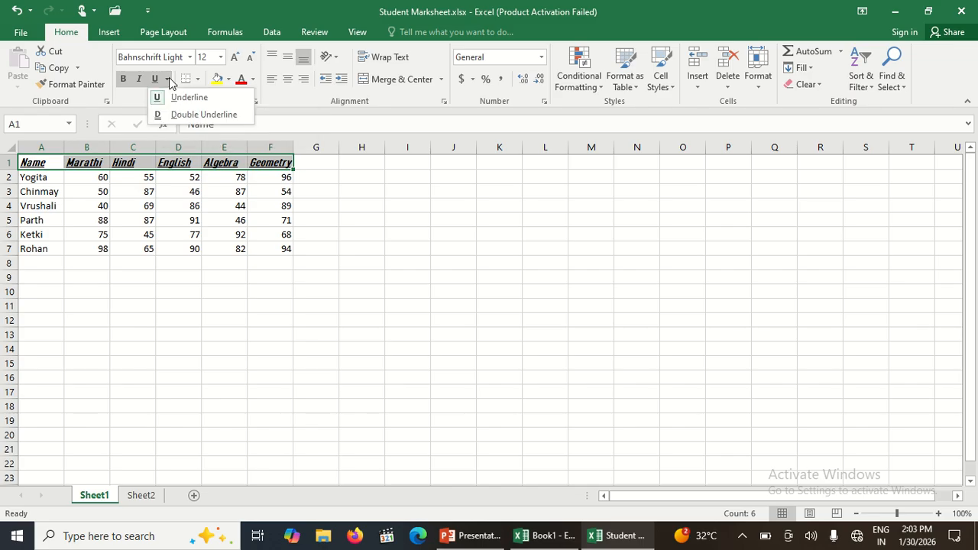
{"action": "left_click", "coordinate": [165, 121]}
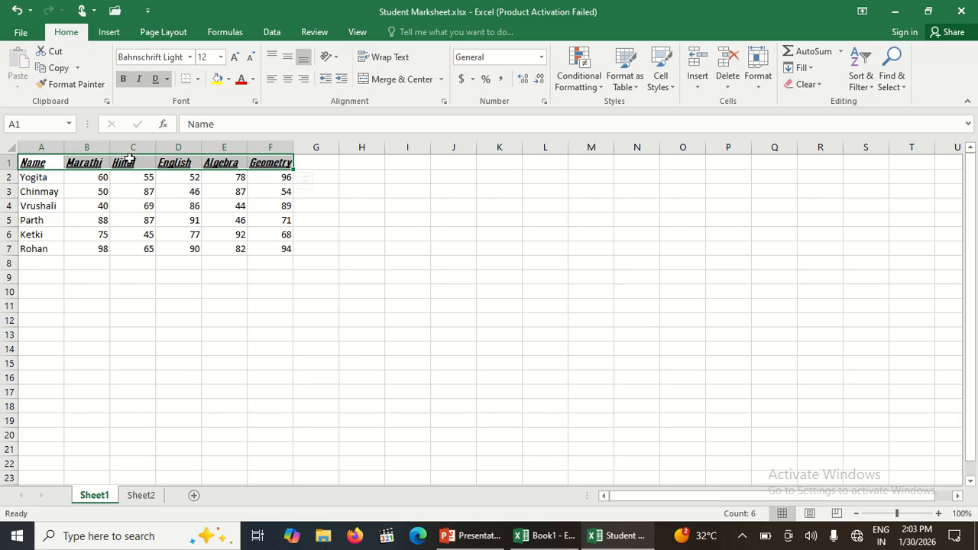
Remove the bold, italic and double underline formatting from the header cells A1 to F1
{"action": "left_click", "coordinate": [123, 80]}
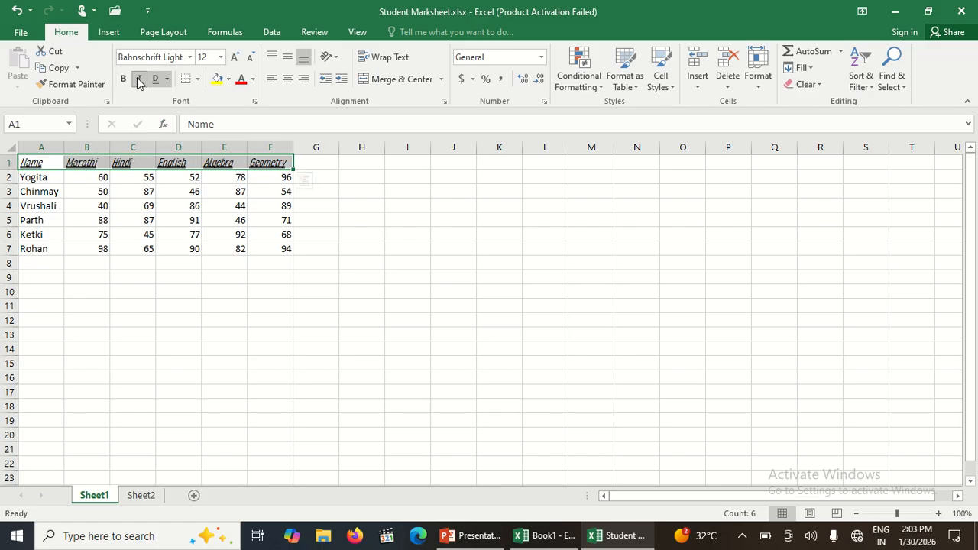
{"action": "left_click", "coordinate": [139, 79]}
{"action": "left_click", "coordinate": [156, 80]}
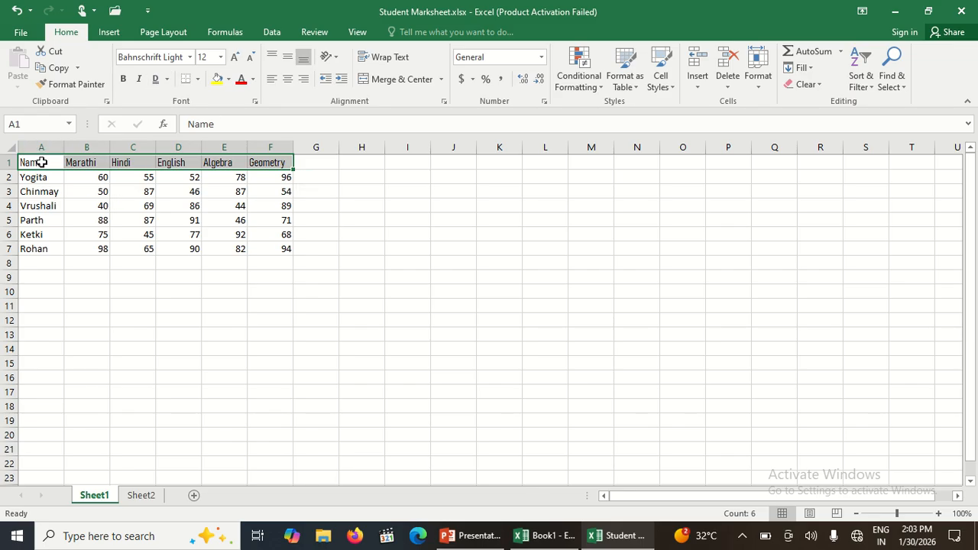
Apply a bottom border and a top border to the whole marks table, A1 to F7
{"action": "key", "text": "shift+Down"}
{"action": "key", "text": "shift+Down"}
{"action": "key", "text": "shift+Down"}
{"action": "key", "text": "shift+Down"}
{"action": "key", "text": "shift+Down"}
{"action": "key", "text": "shift+Down"}
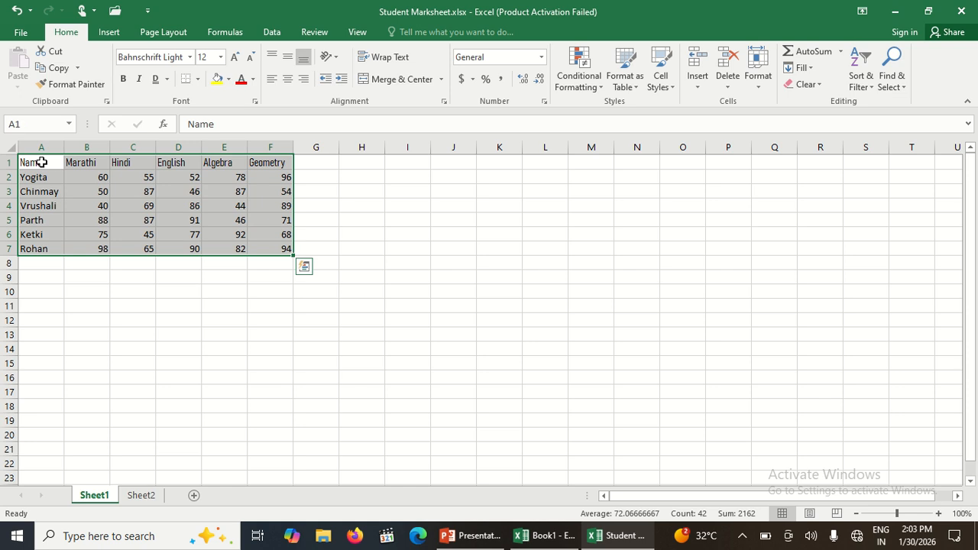
{"action": "left_click", "coordinate": [198, 80]}
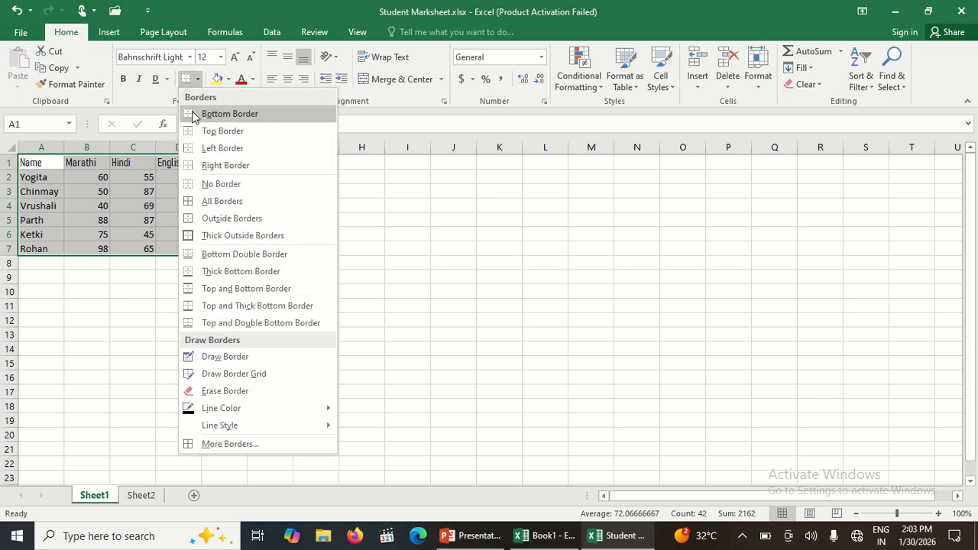
{"action": "left_click", "coordinate": [192, 115]}
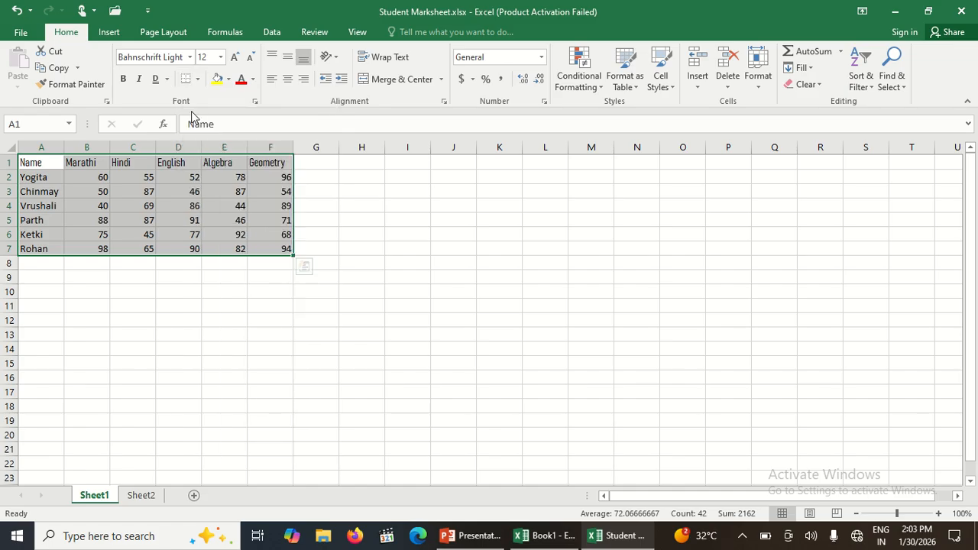
{"action": "left_click", "coordinate": [197, 80]}
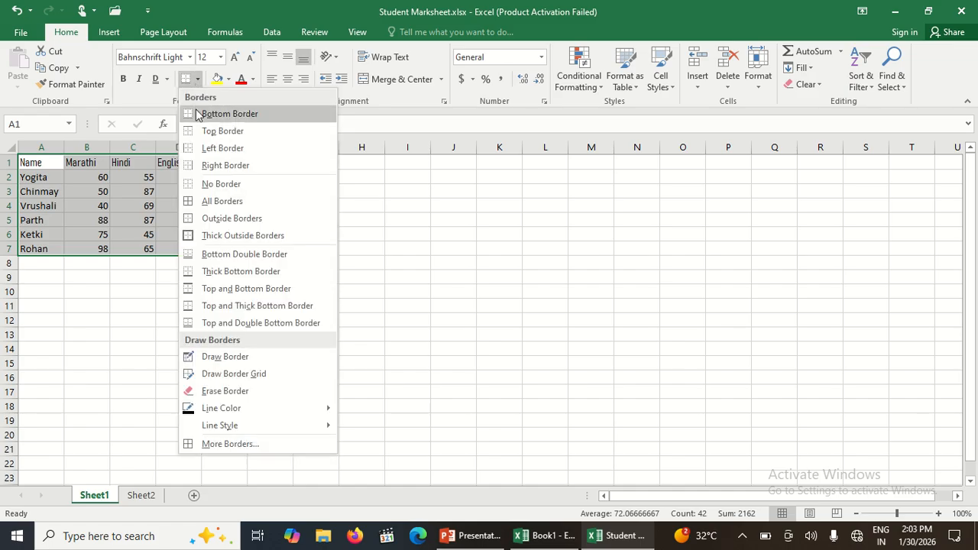
{"action": "left_click", "coordinate": [196, 133]}
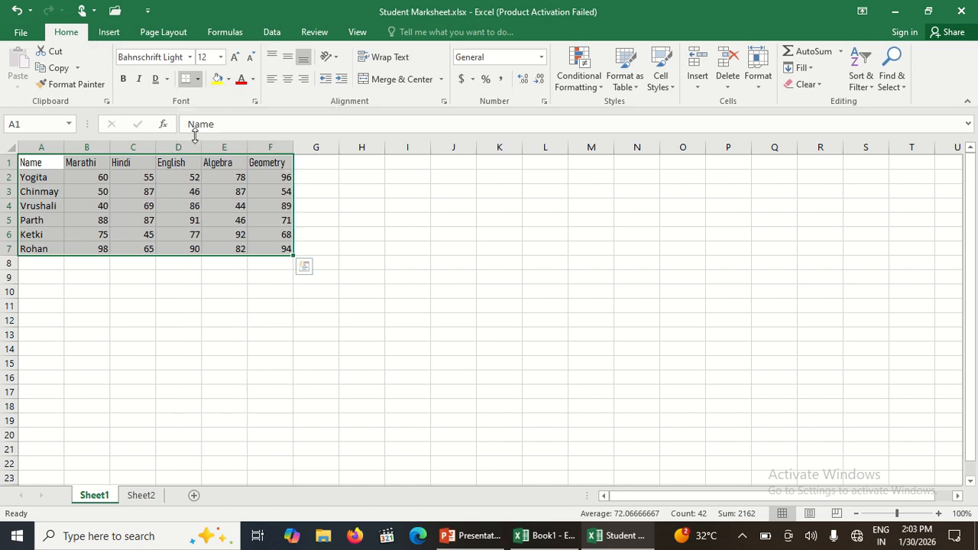
Add a left border and a right border to the marks table A1 to F7
{"action": "left_click", "coordinate": [199, 81]}
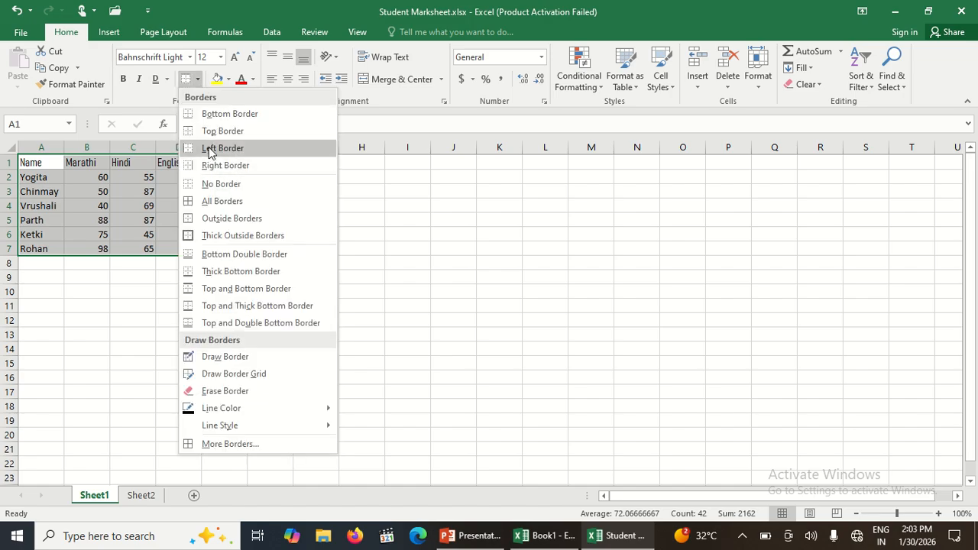
{"action": "left_click", "coordinate": [212, 147]}
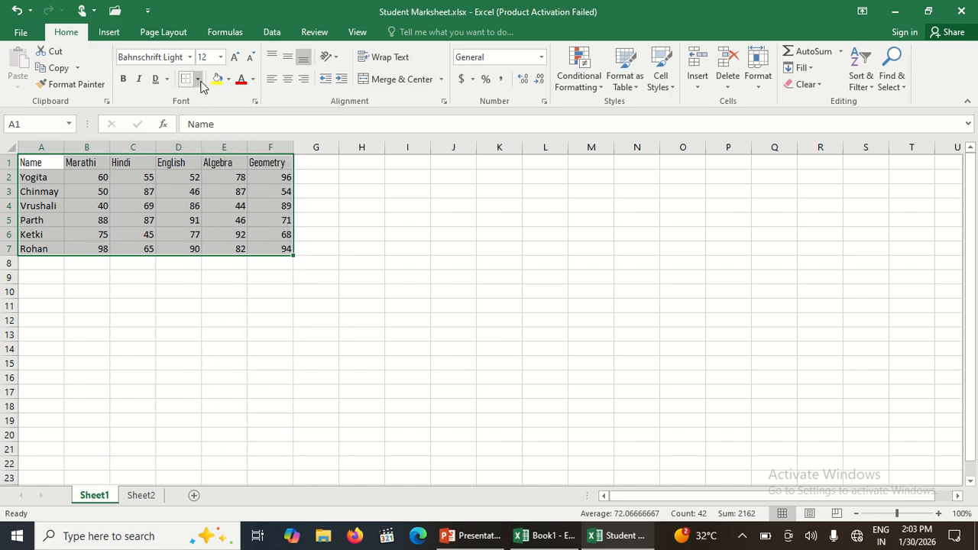
{"action": "left_click", "coordinate": [197, 80]}
{"action": "left_click", "coordinate": [209, 165]}
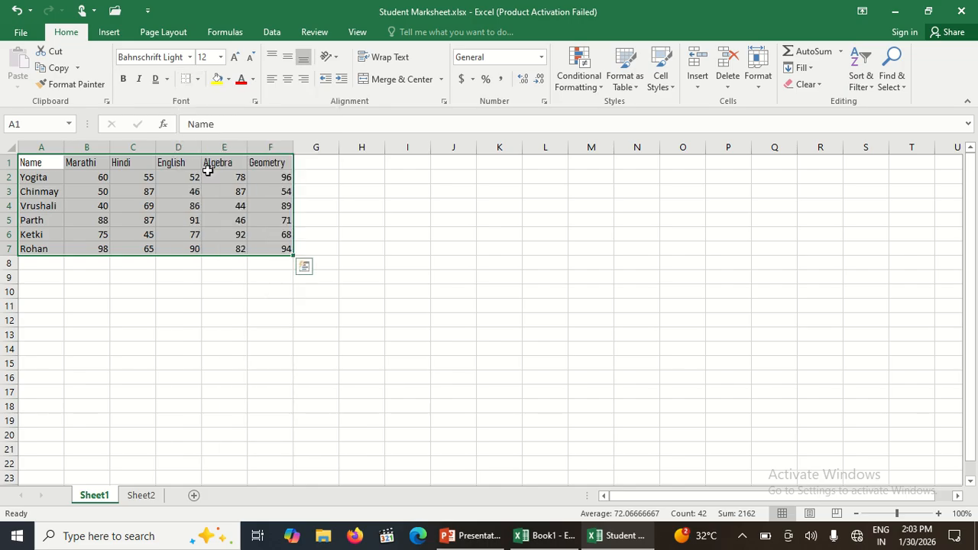
{"action": "left_click", "coordinate": [419, 237]}
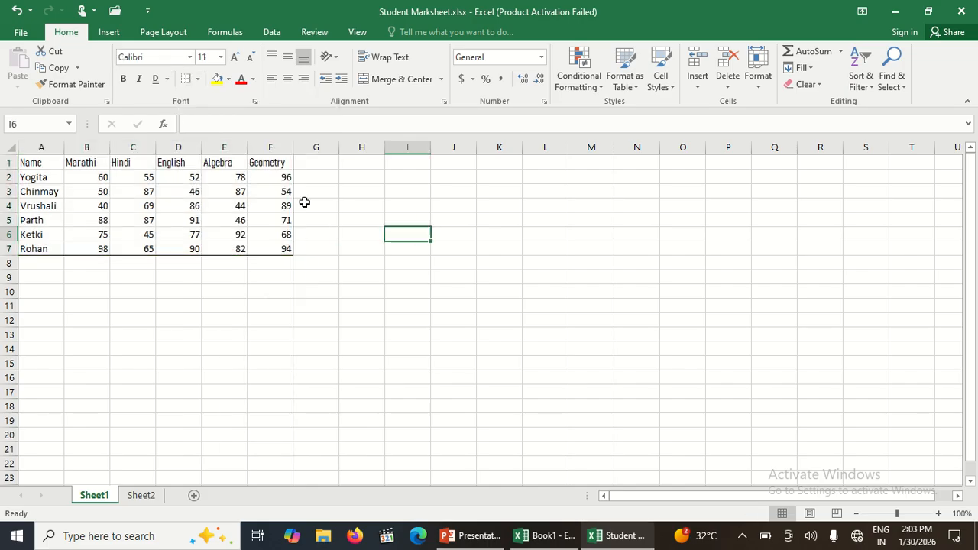
Apply All Borders to every cell of the marks table, A1 to F7
{"action": "left_click", "coordinate": [49, 166]}
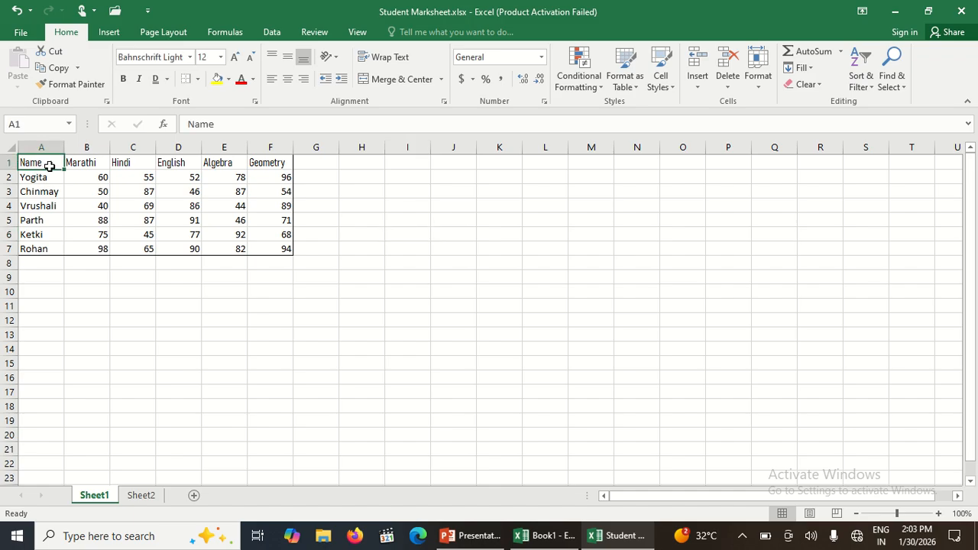
{"action": "key", "text": "shift+Down"}
{"action": "key", "text": "shift+Down"}
{"action": "key", "text": "shift+Right"}
{"action": "key", "text": "shift+Right"}
{"action": "key", "text": "shift+Right"}
{"action": "key", "text": "shift+Right"}
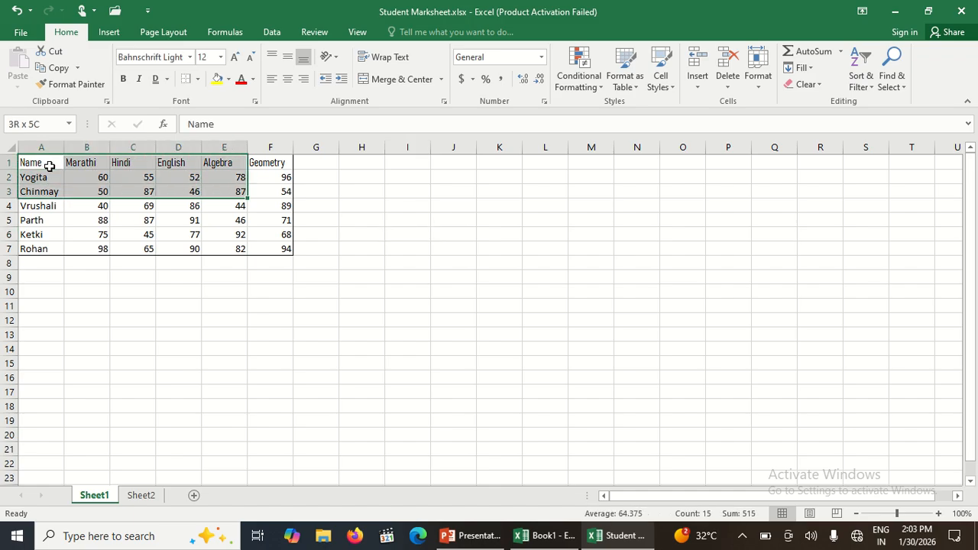
{"action": "key", "text": "shift+Right"}
{"action": "key", "text": "shift+Down"}
{"action": "key", "text": "shift+Down"}
{"action": "key", "text": "shift+Down"}
{"action": "key", "text": "shift+Down"}
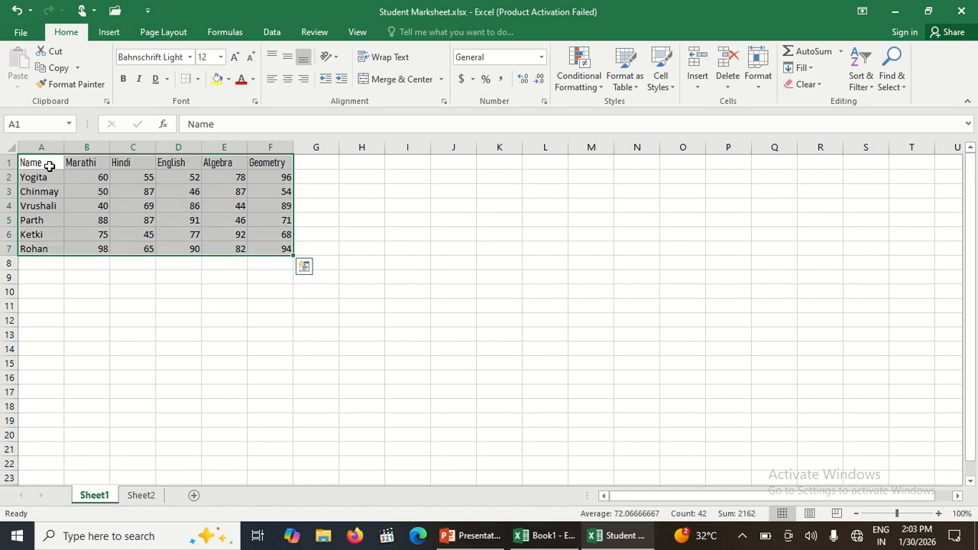
{"action": "left_click", "coordinate": [198, 79]}
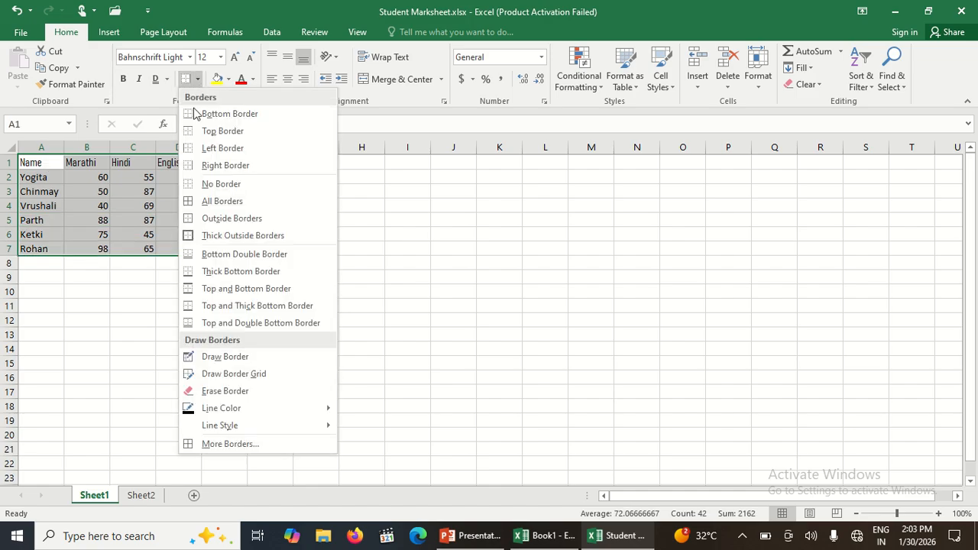
{"action": "left_click", "coordinate": [206, 202]}
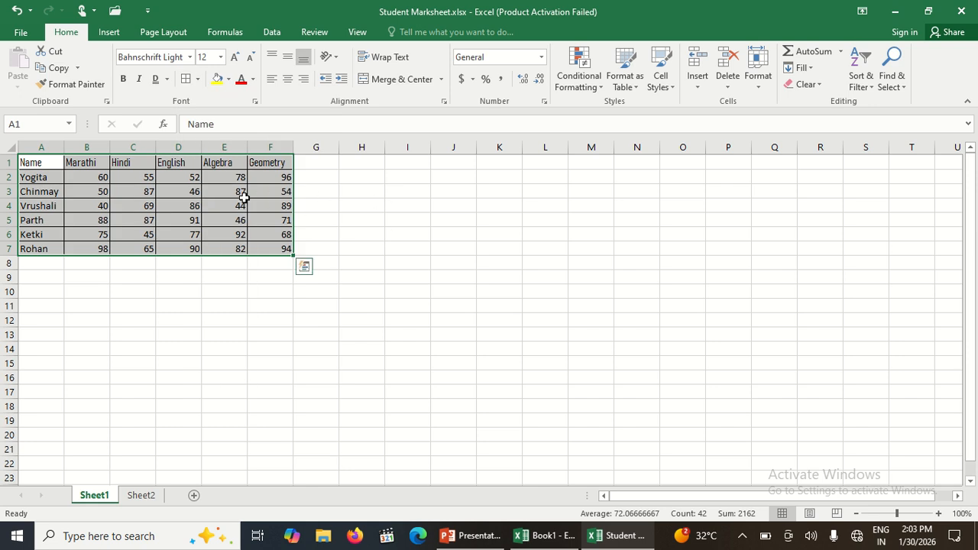
{"action": "left_click", "coordinate": [351, 201]}
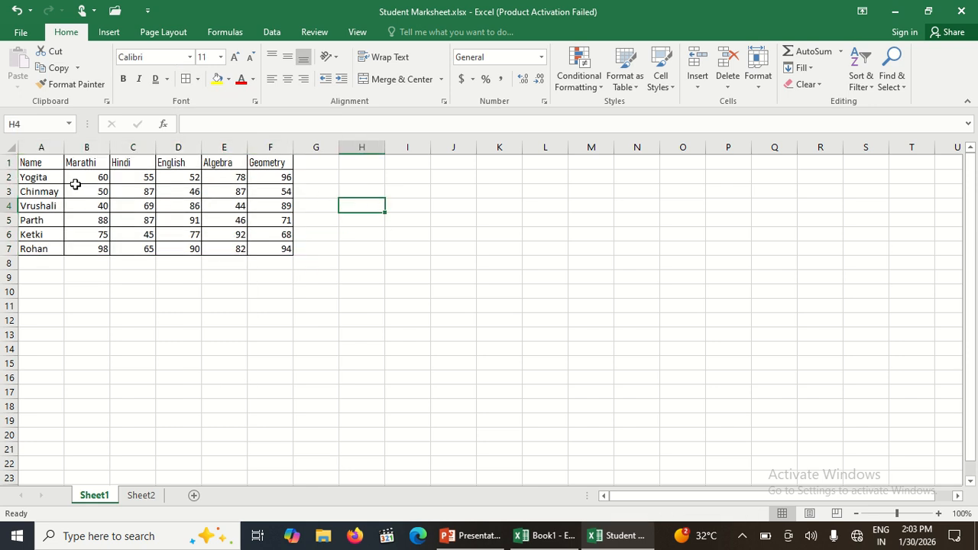
Remove all borders from the marks table A1 to F7 with the No Border option
{"action": "left_click", "coordinate": [47, 165]}
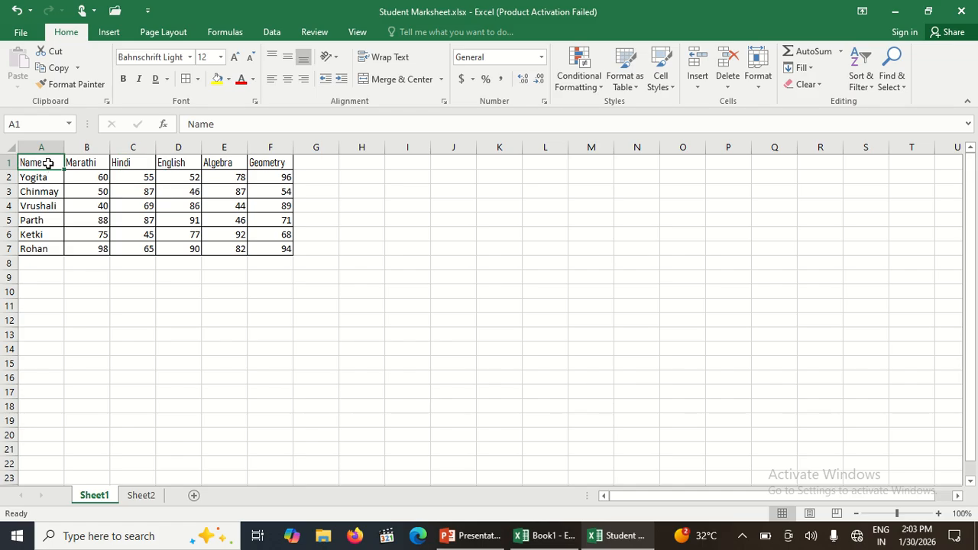
{"action": "key", "text": "shift+Right"}
{"action": "key", "text": "shift+Right"}
{"action": "key", "text": "shift+Right"}
{"action": "key", "text": "shift+Right"}
{"action": "key", "text": "shift+Right"}
{"action": "key", "text": "shift+Down"}
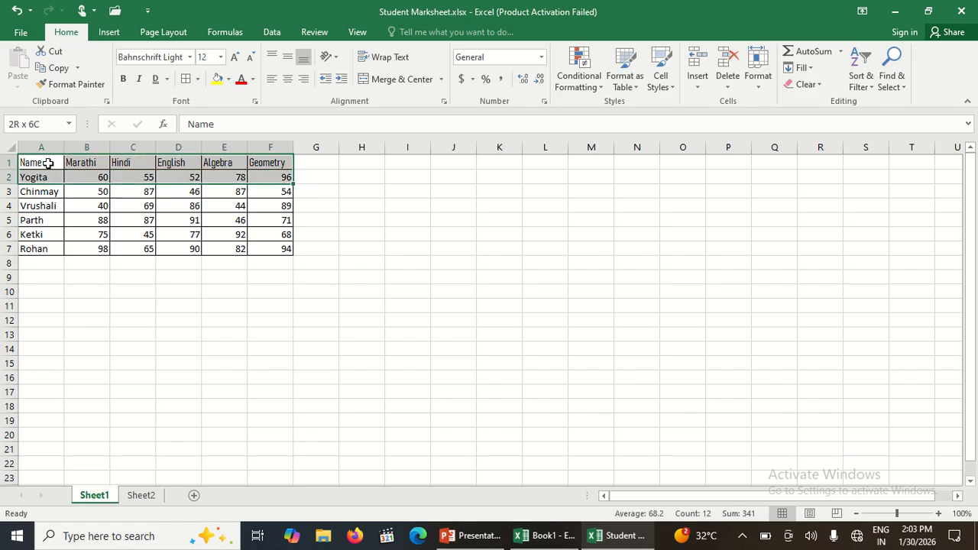
{"action": "key", "text": "shift+Down"}
{"action": "key", "text": "shift+Down"}
{"action": "key", "text": "shift+Down"}
{"action": "key", "text": "shift+Down"}
{"action": "key", "text": "shift+Down"}
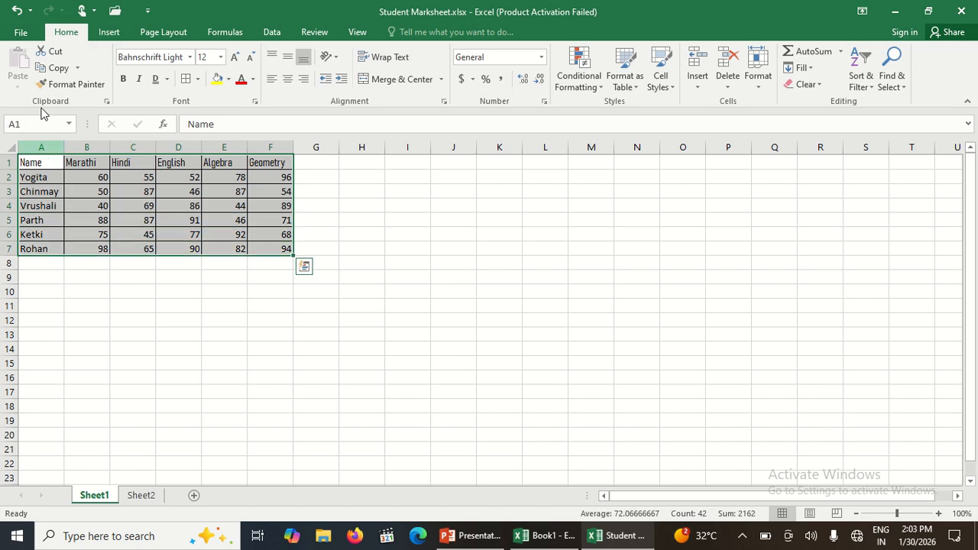
{"action": "left_click", "coordinate": [198, 80]}
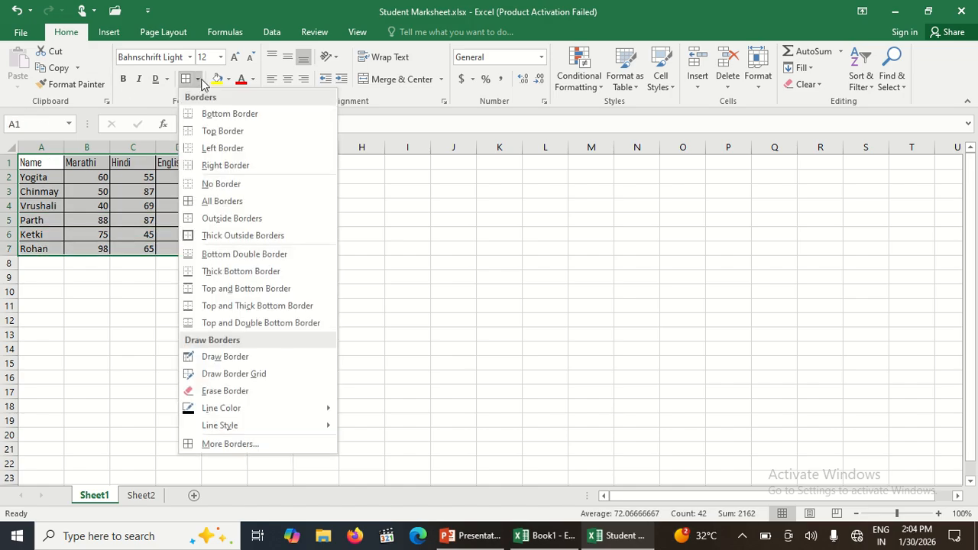
{"action": "left_click", "coordinate": [220, 185]}
{"action": "left_click", "coordinate": [192, 177]}
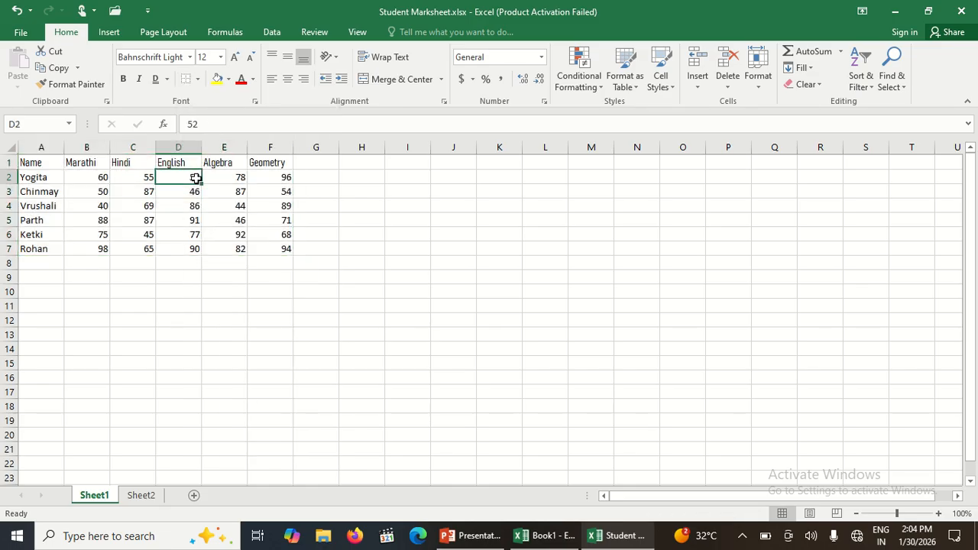
{"action": "left_click", "coordinate": [360, 218]}
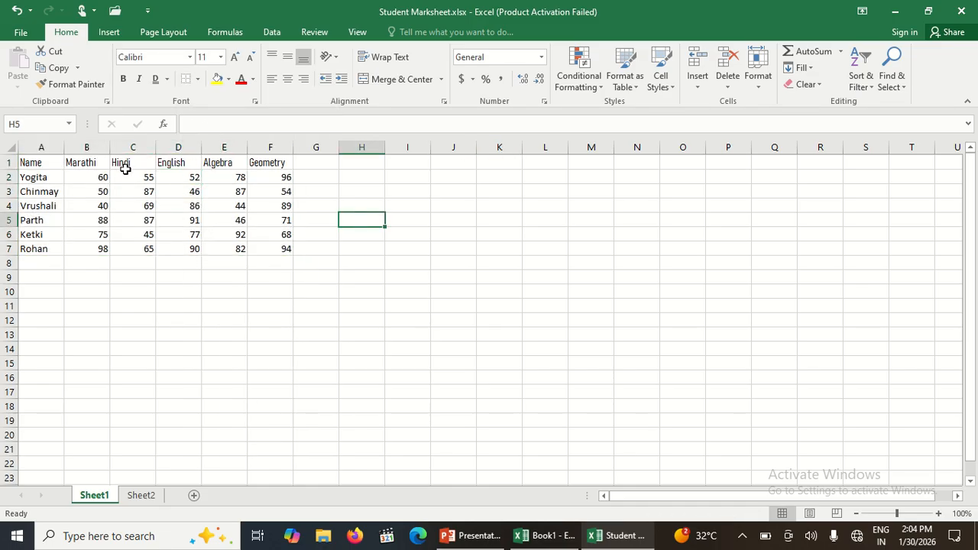
{"action": "left_click", "coordinate": [50, 158]}
{"action": "double_click", "coordinate": [50, 159]}
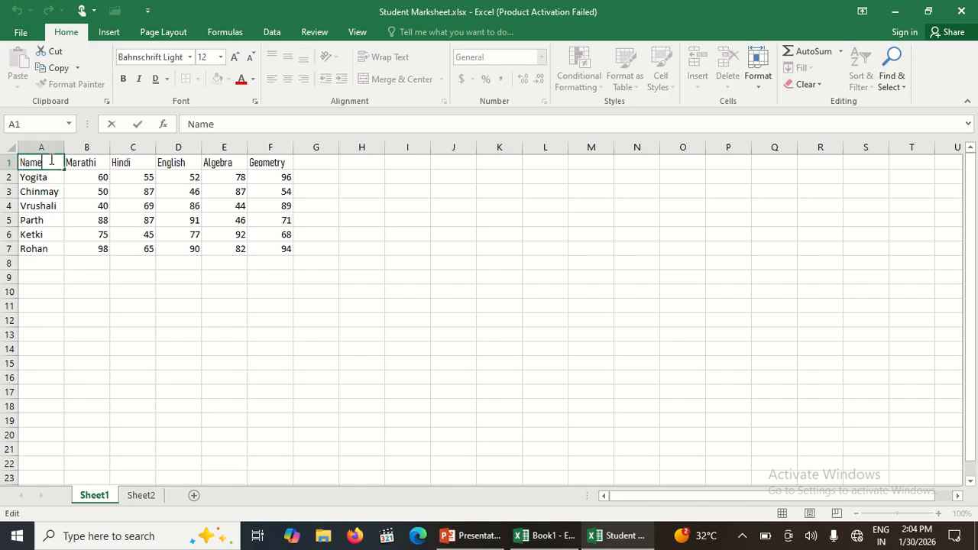
{"action": "left_click", "coordinate": [90, 221]}
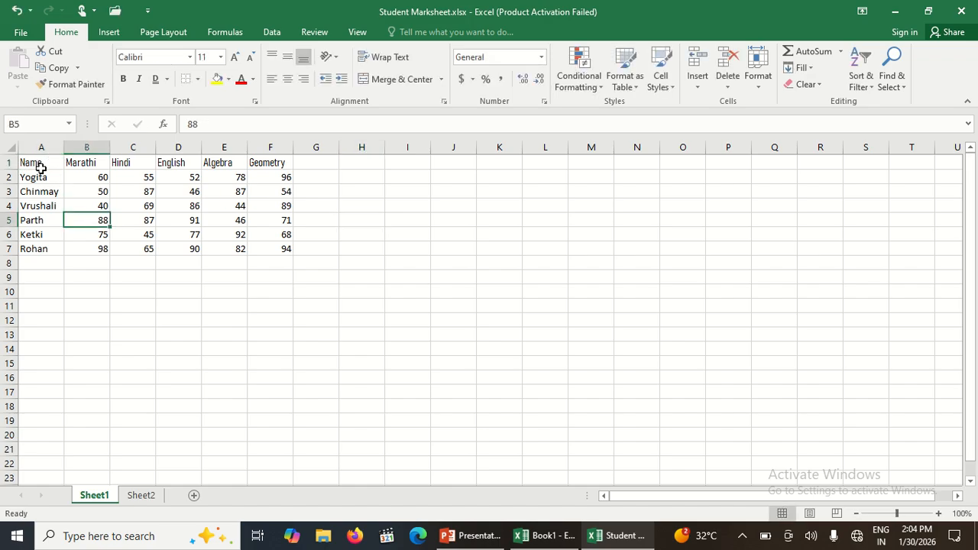
Give the Name column cells A1 to A7 a dark red fill and a yellow font colour
{"action": "left_click", "coordinate": [39, 166]}
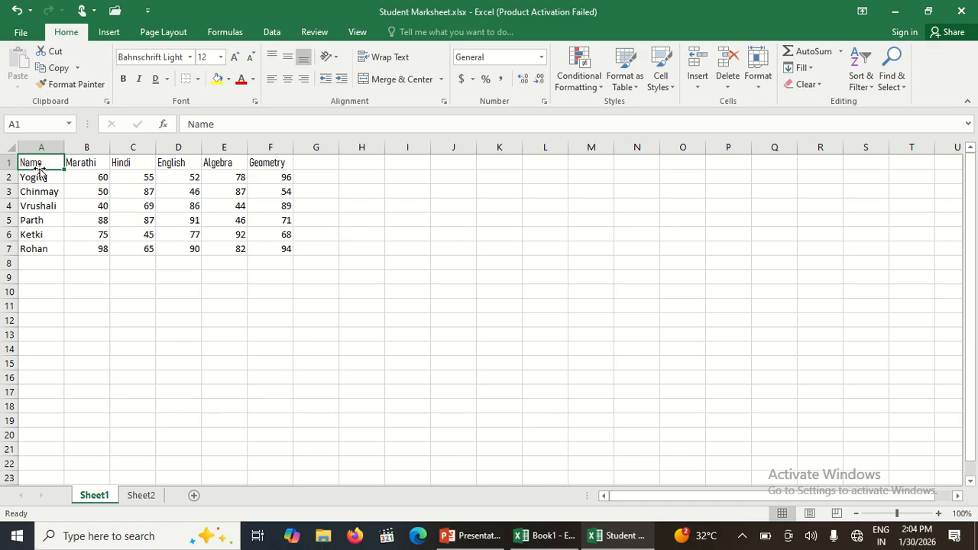
{"action": "key", "text": "shift+Down"}
{"action": "key", "text": "shift+Down"}
{"action": "key", "text": "shift+Down"}
{"action": "key", "text": "shift+Down"}
{"action": "key", "text": "shift+Down"}
{"action": "key", "text": "shift+Down"}
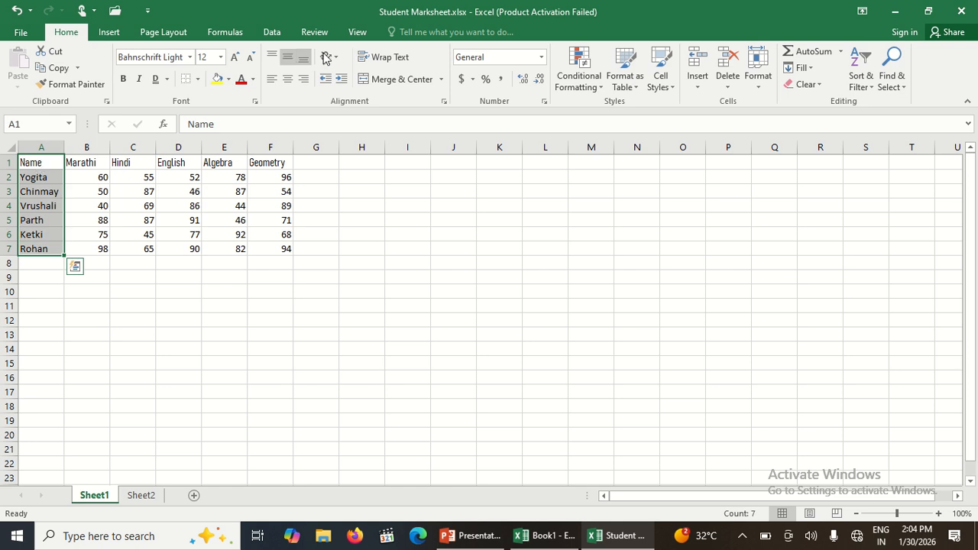
{"action": "left_click", "coordinate": [232, 79]}
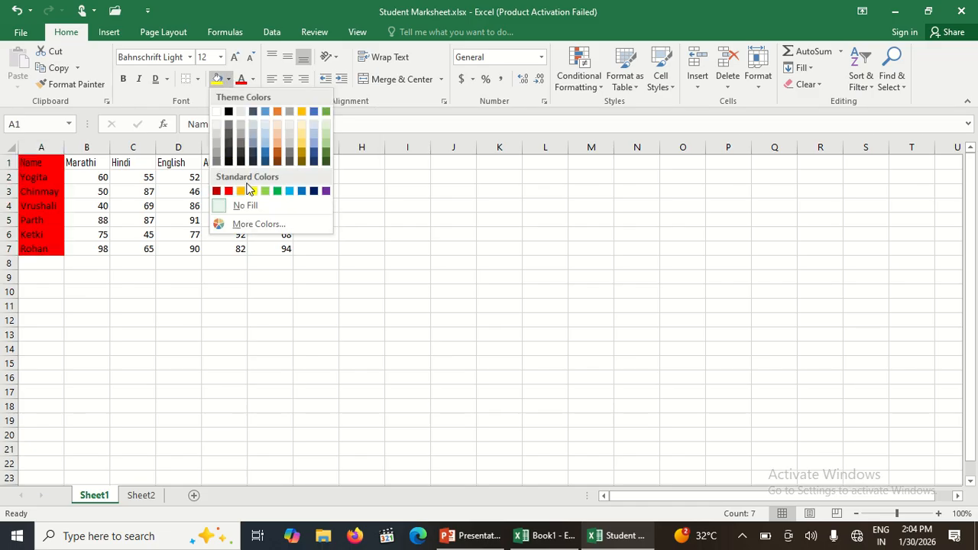
{"action": "left_click", "coordinate": [217, 191]}
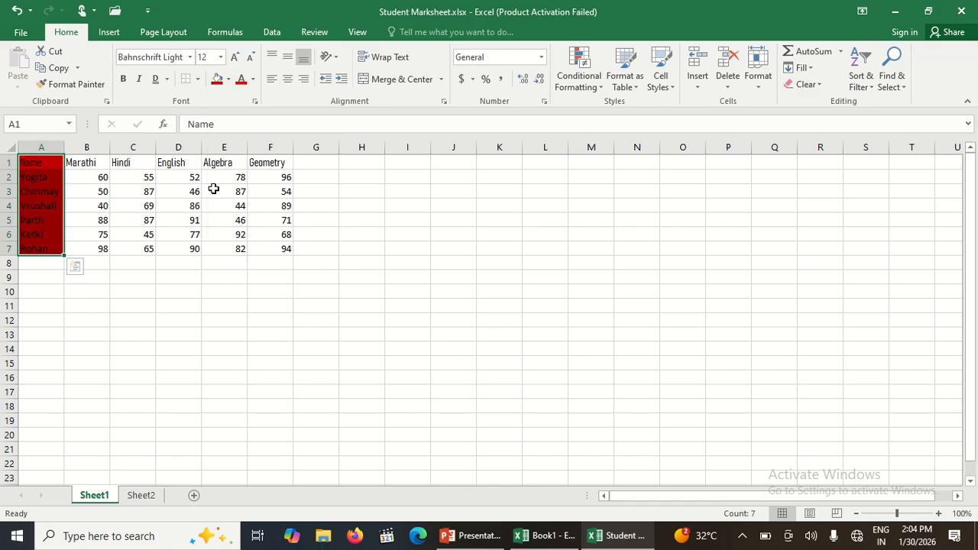
{"action": "left_click", "coordinate": [253, 79]}
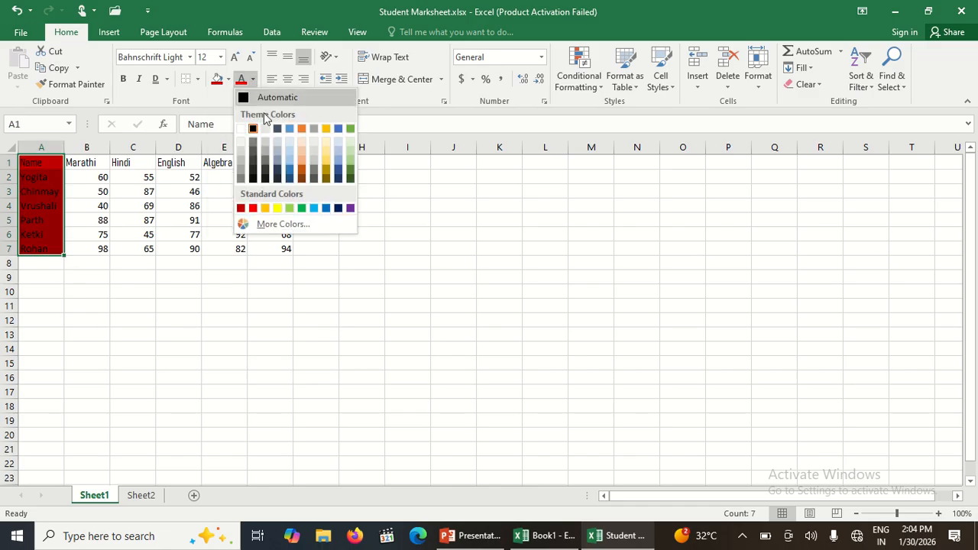
{"action": "left_click", "coordinate": [276, 208]}
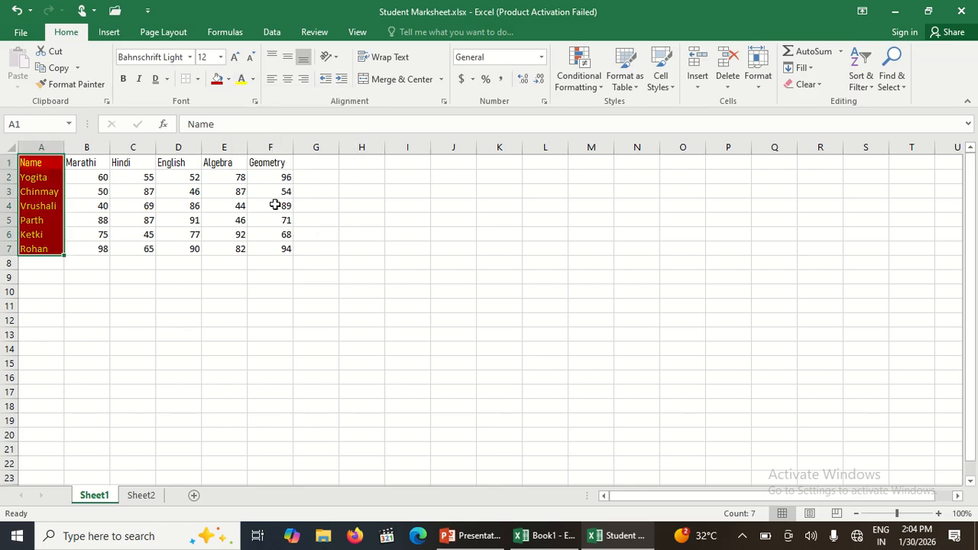
{"action": "left_click", "coordinate": [228, 78]}
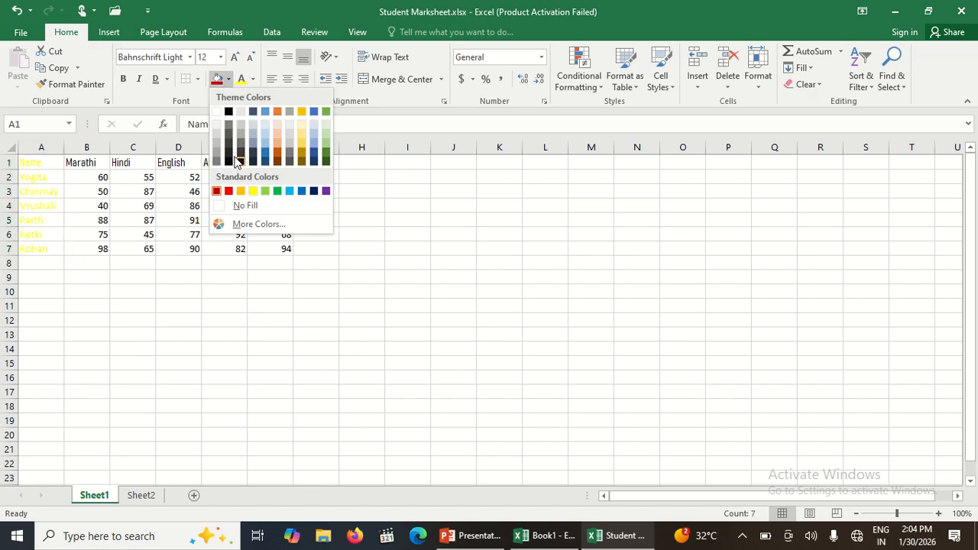
{"action": "left_click", "coordinate": [253, 81]}
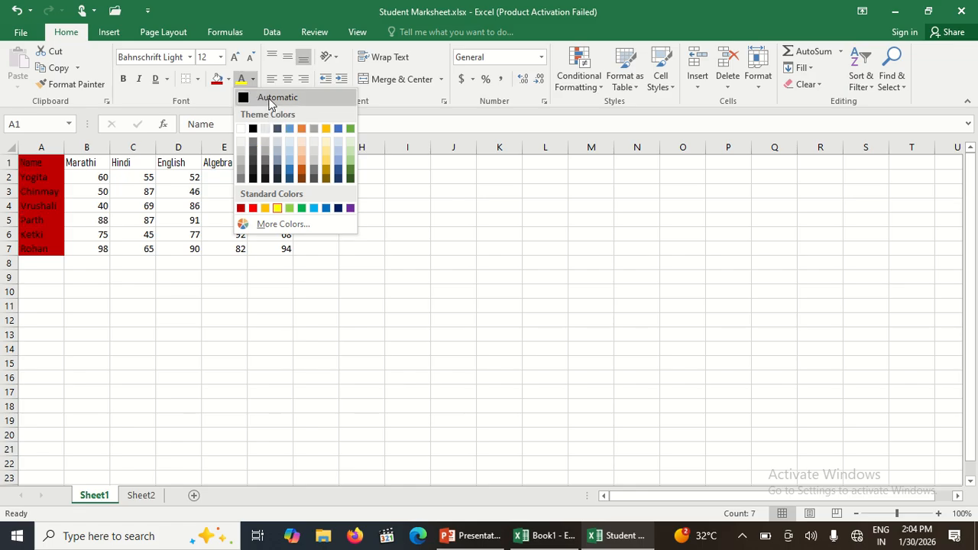
{"action": "left_click", "coordinate": [185, 219]}
{"action": "left_click", "coordinate": [183, 220]}
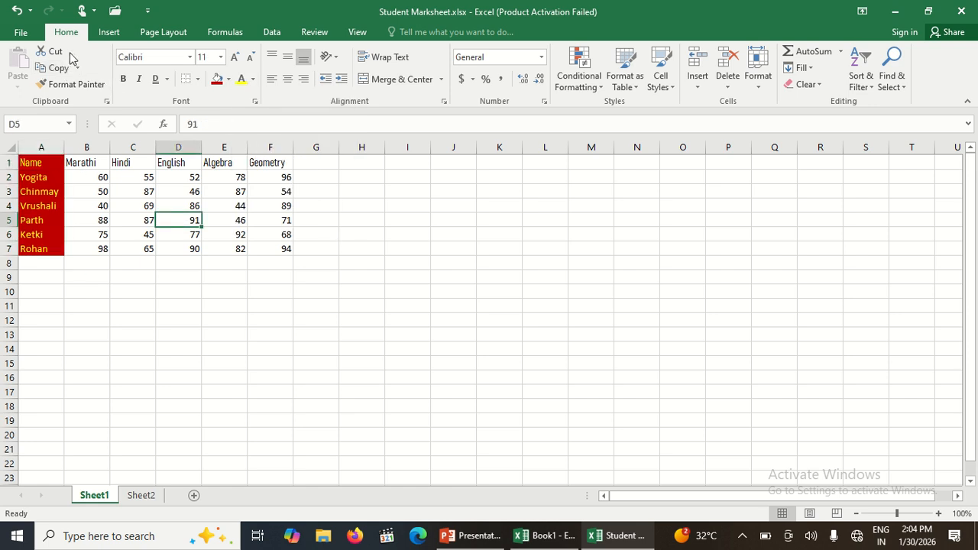
Cut the Marathi marks in B2 to B7 and paste them into column G starting at G2
{"action": "left_click", "coordinate": [88, 178]}
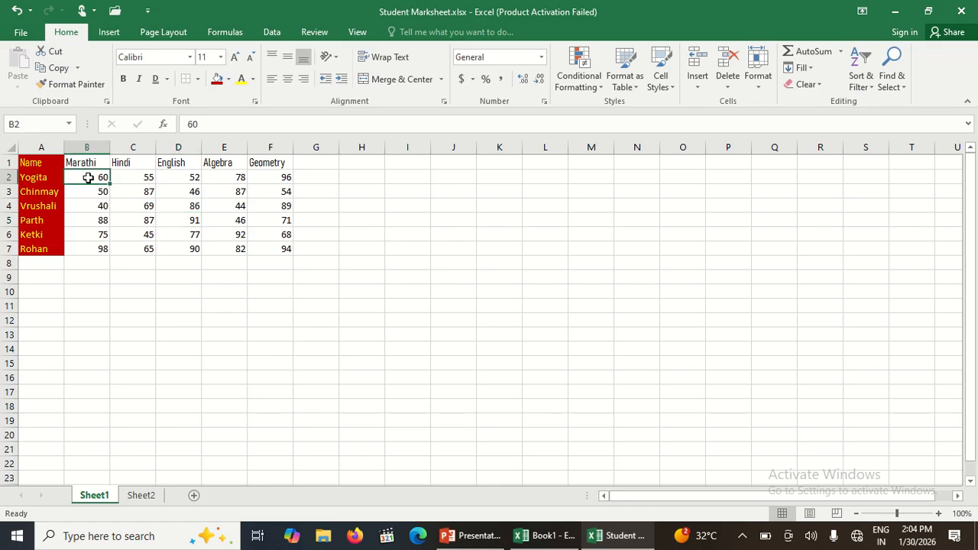
{"action": "key", "text": "shift+Down"}
{"action": "key", "text": "shift+Down"}
{"action": "key", "text": "shift+Down"}
{"action": "key", "text": "shift+Down"}
{"action": "key", "text": "shift+Down"}
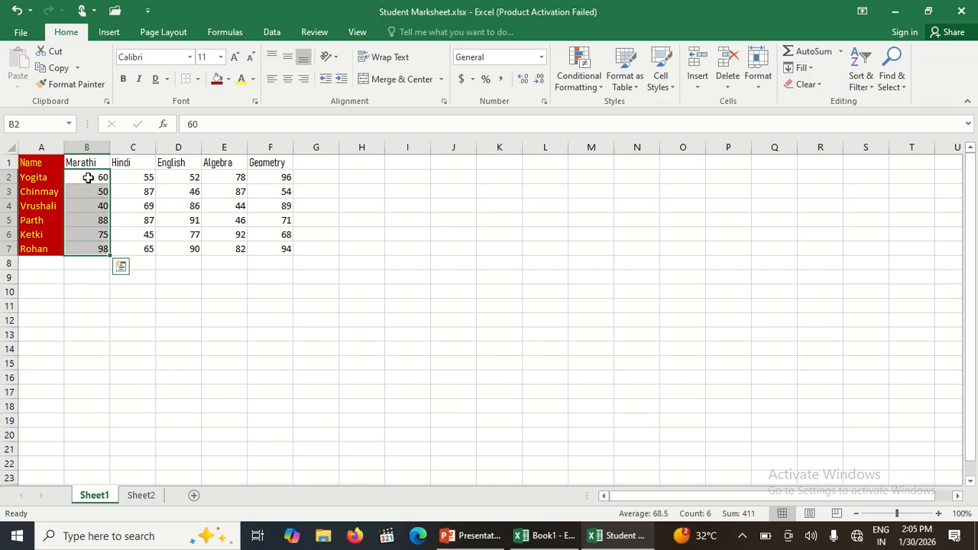
{"action": "left_click", "coordinate": [52, 51]}
{"action": "left_click", "coordinate": [315, 178]}
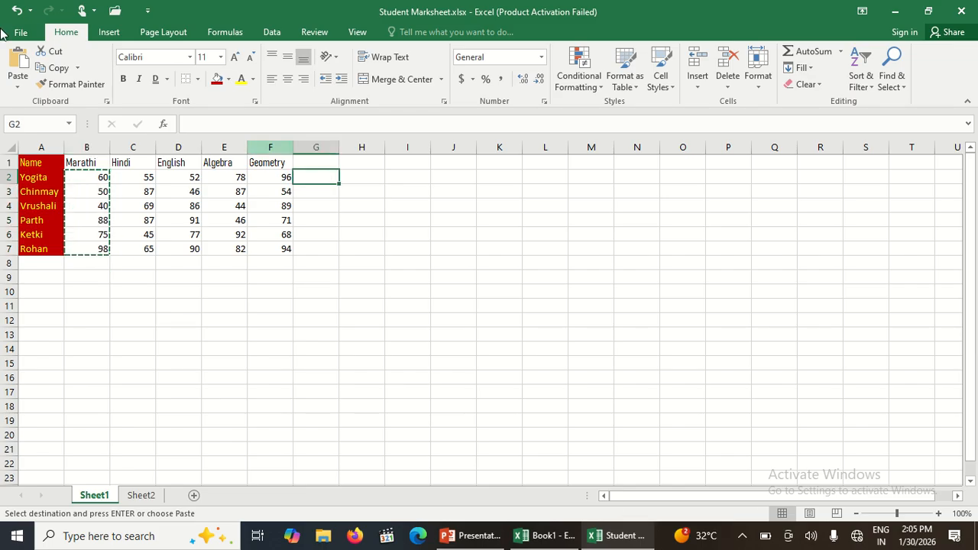
{"action": "left_click", "coordinate": [17, 60]}
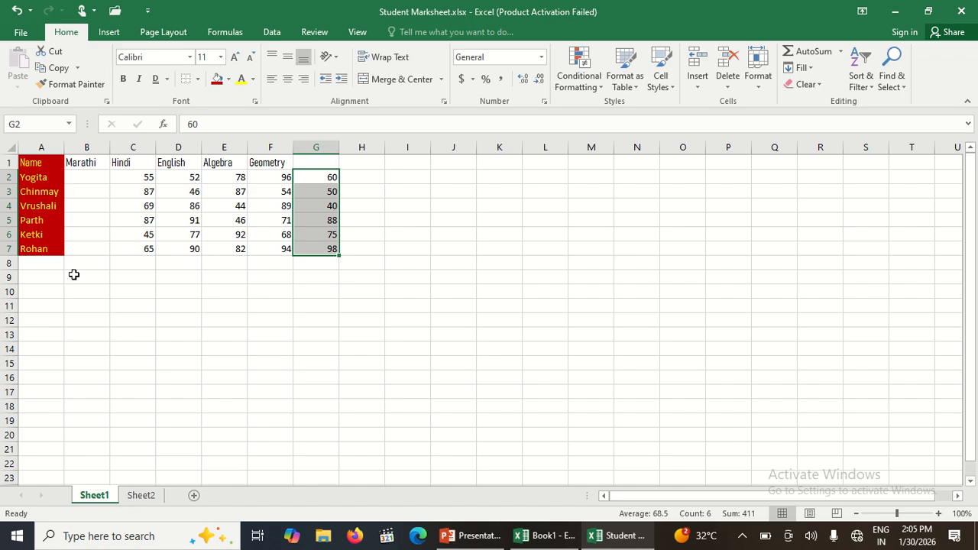
Copy the marks in G2 to G7 and paste them back under the Marathi heading starting at B2
{"action": "left_click", "coordinate": [59, 71]}
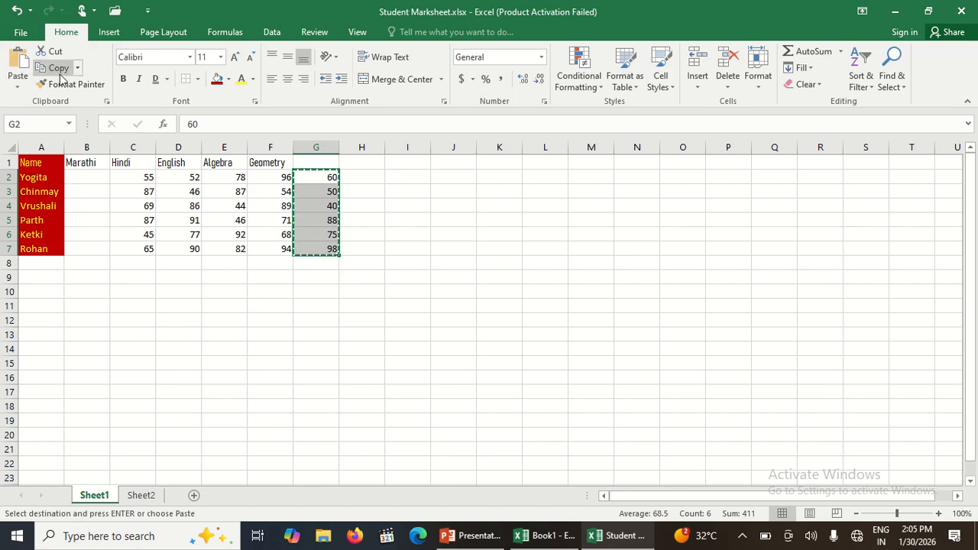
{"action": "left_click", "coordinate": [91, 167]}
{"action": "left_click", "coordinate": [88, 187]}
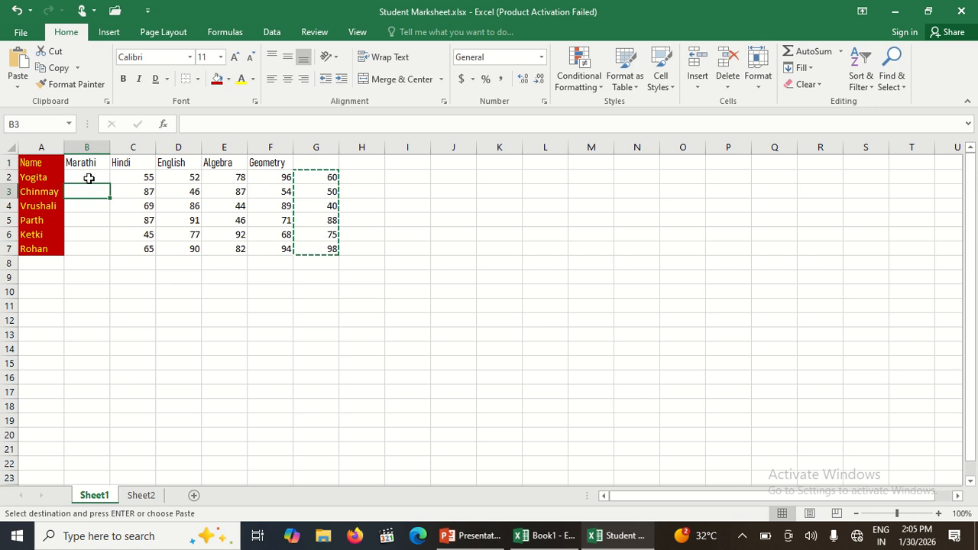
{"action": "left_click", "coordinate": [89, 178]}
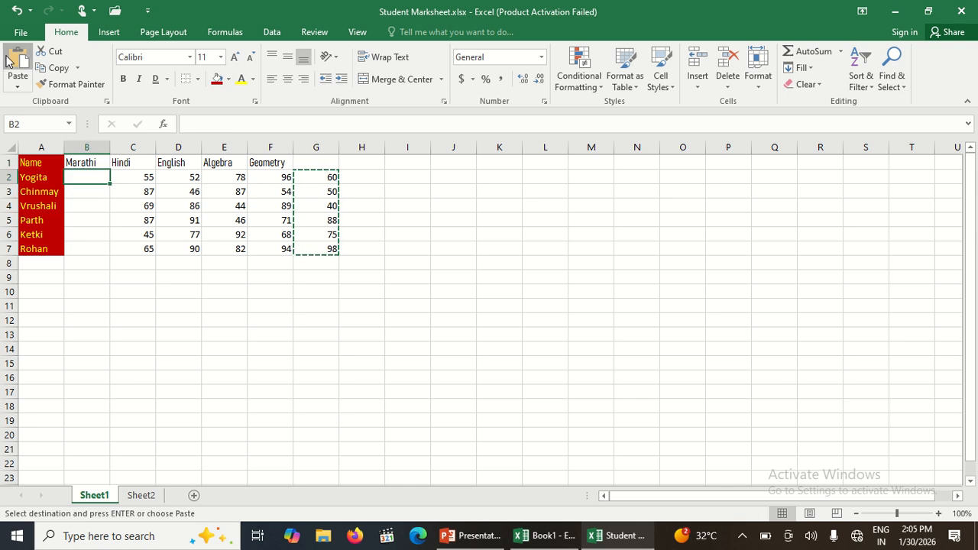
{"action": "left_click", "coordinate": [11, 61]}
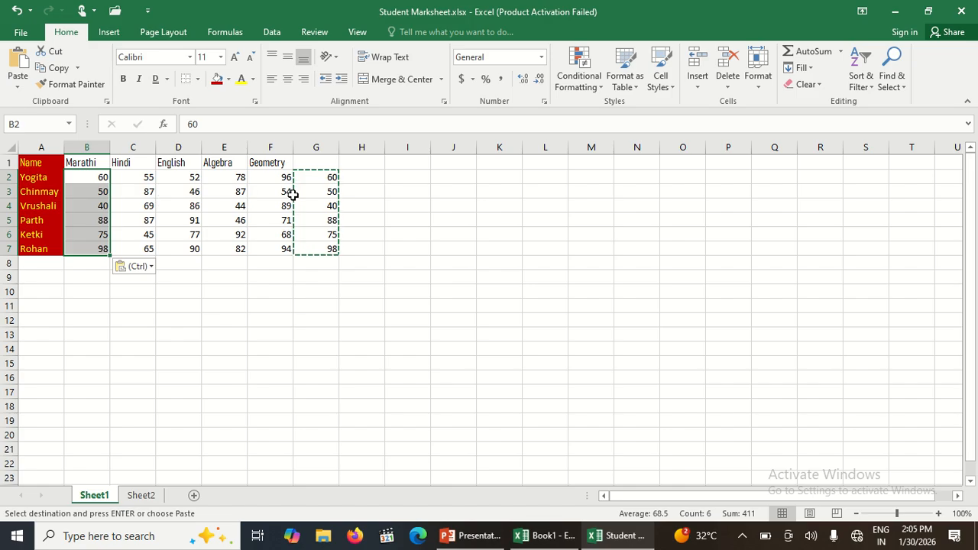
{"action": "left_click", "coordinate": [208, 308]}
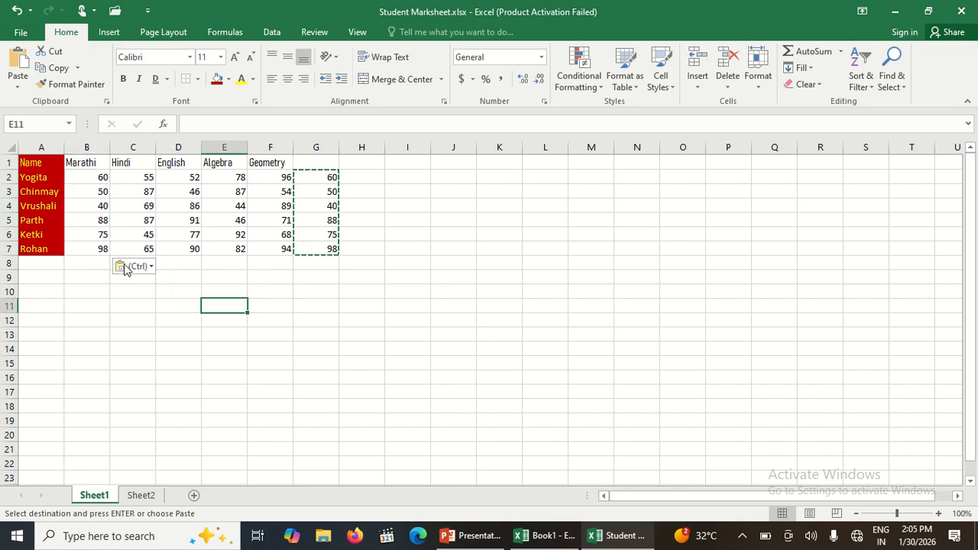
Copy the formatting of the Name column cells A1 to A7 onto cells G2 to G8 with Format Painter
{"action": "left_click", "coordinate": [33, 164]}
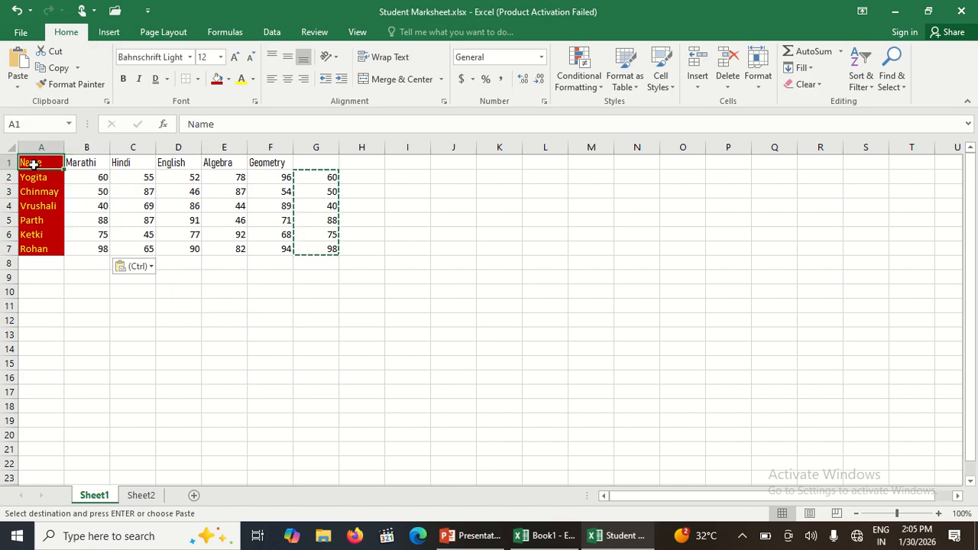
{"action": "key", "text": "shift+Down"}
{"action": "key", "text": "shift+Down"}
{"action": "key", "text": "shift+Down"}
{"action": "key", "text": "shift+Down"}
{"action": "key", "text": "shift+Down"}
{"action": "key", "text": "shift+Down"}
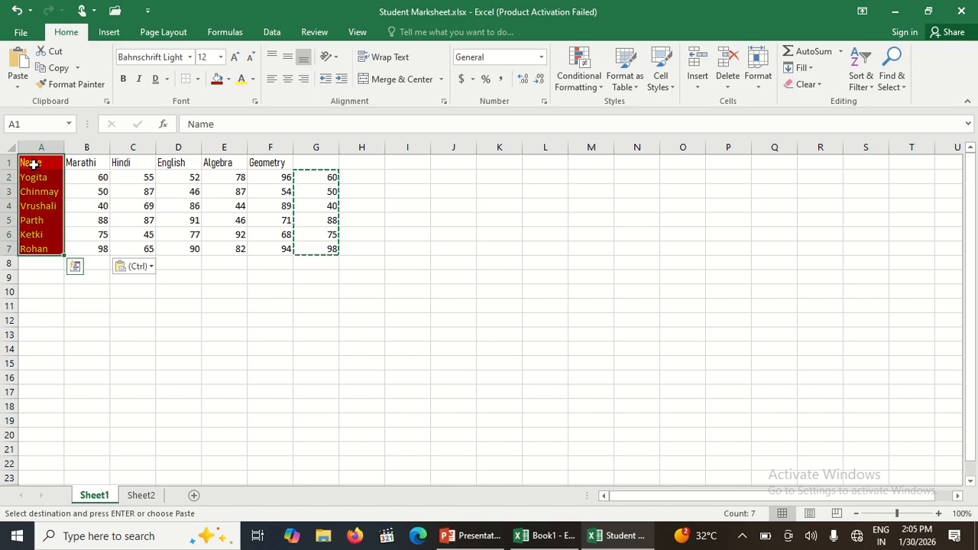
{"action": "left_click", "coordinate": [82, 92]}
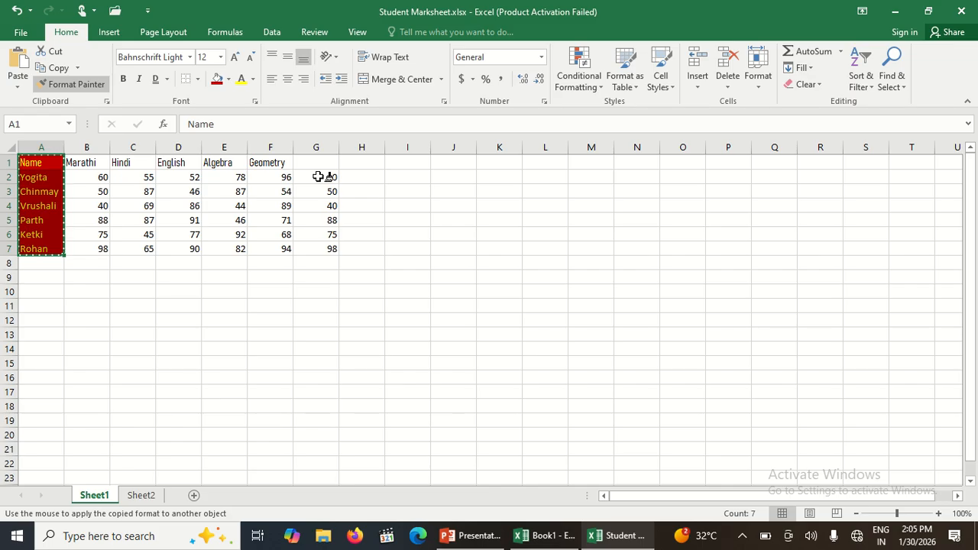
{"action": "left_click", "coordinate": [318, 176]}
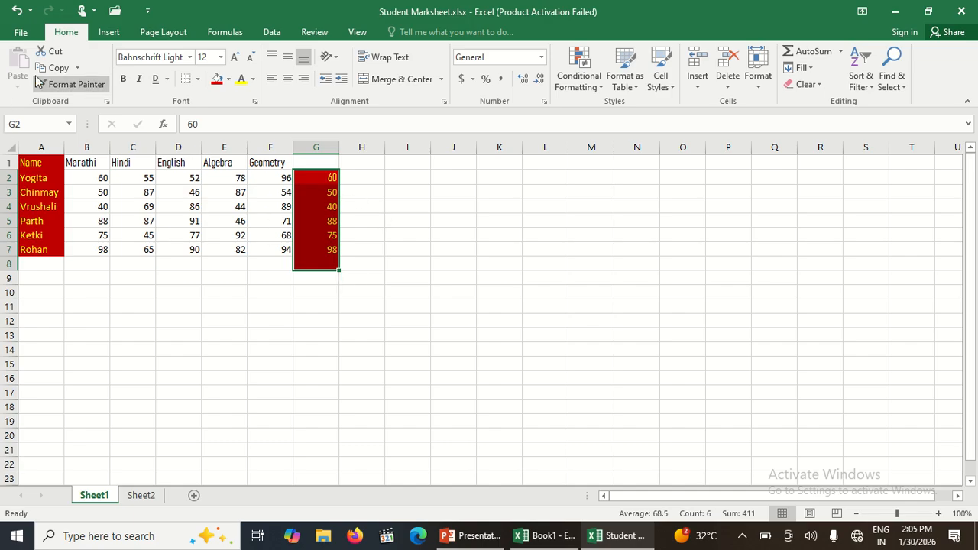
Undo the Format Painter formatting on the column G cells
{"action": "left_click", "coordinate": [13, 10]}
{"action": "left_click", "coordinate": [13, 11]}
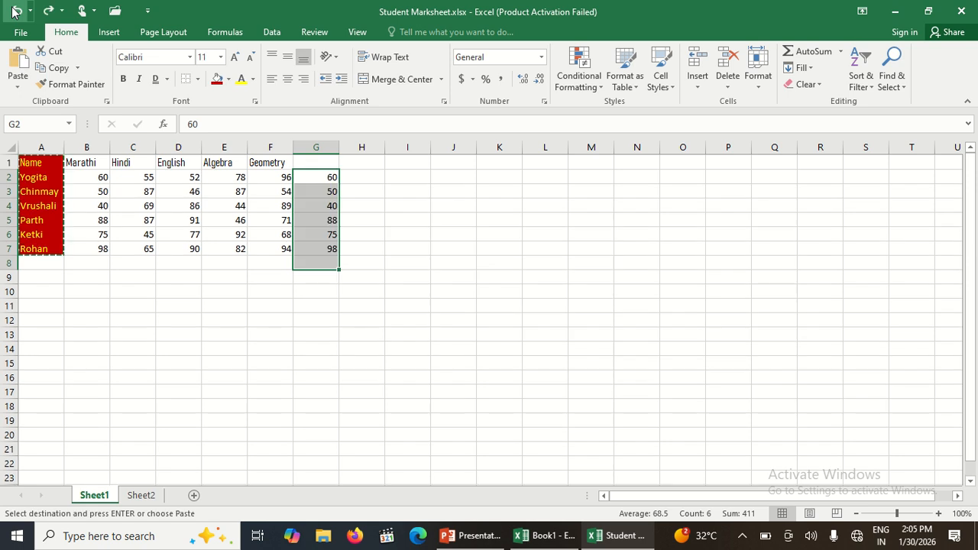
{"action": "left_click", "coordinate": [385, 280]}
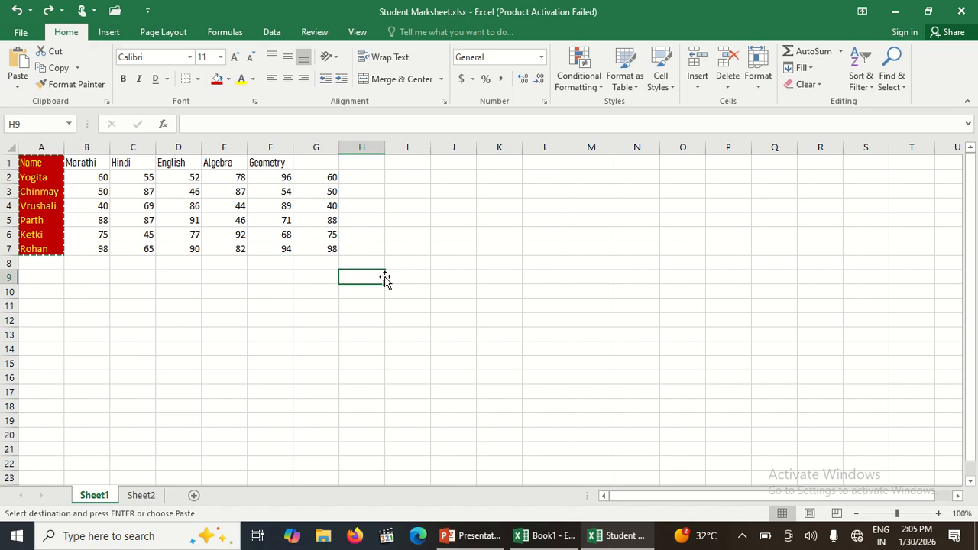
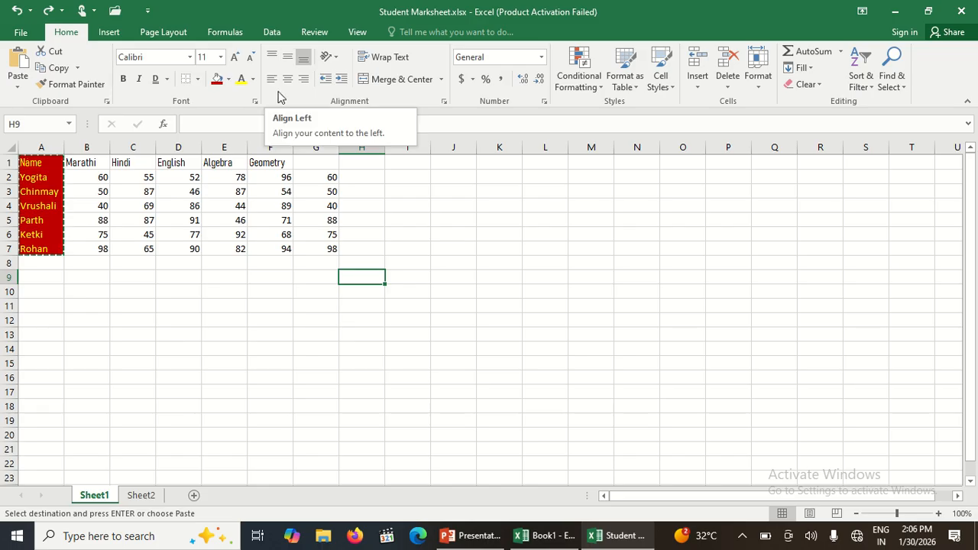
Select the header row cells A1 to F1, from Name to Geometry
{"action": "left_click", "coordinate": [52, 162]}
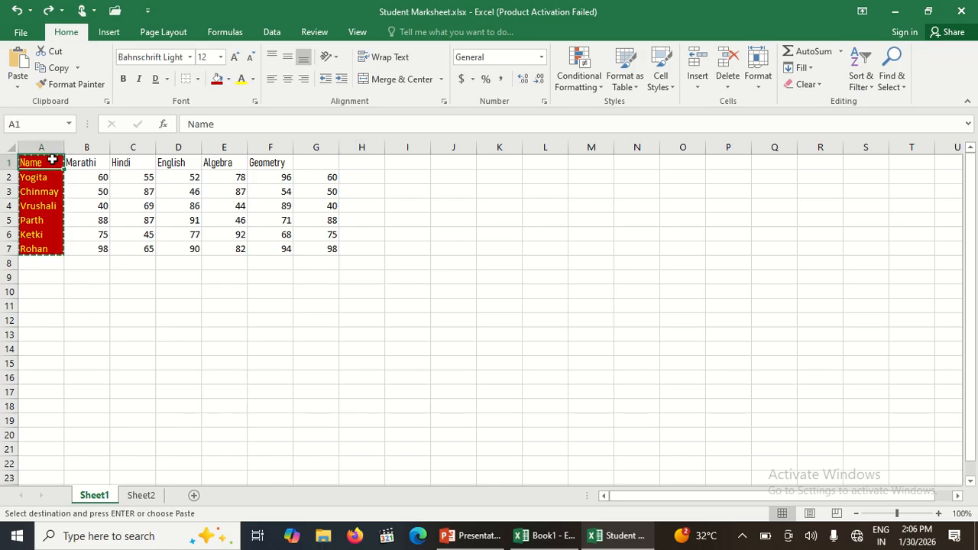
{"action": "key", "text": "shift+Right"}
{"action": "key", "text": "shift+Right"}
{"action": "key", "text": "shift+Right"}
{"action": "key", "text": "shift+Right"}
{"action": "key", "text": "shift+Right"}
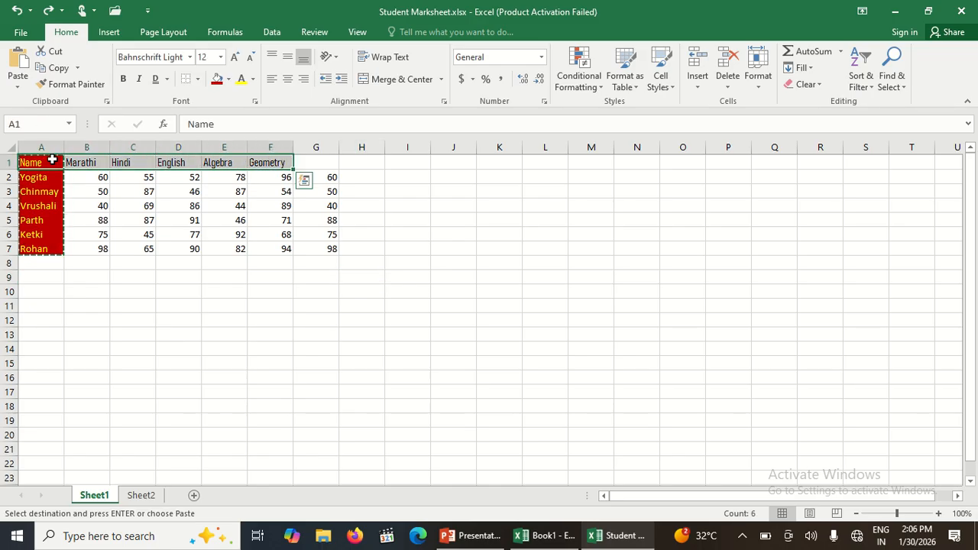
Try center and right alignment on the header row A1:F1, finishing with the text aligned left
{"action": "left_click", "coordinate": [269, 86]}
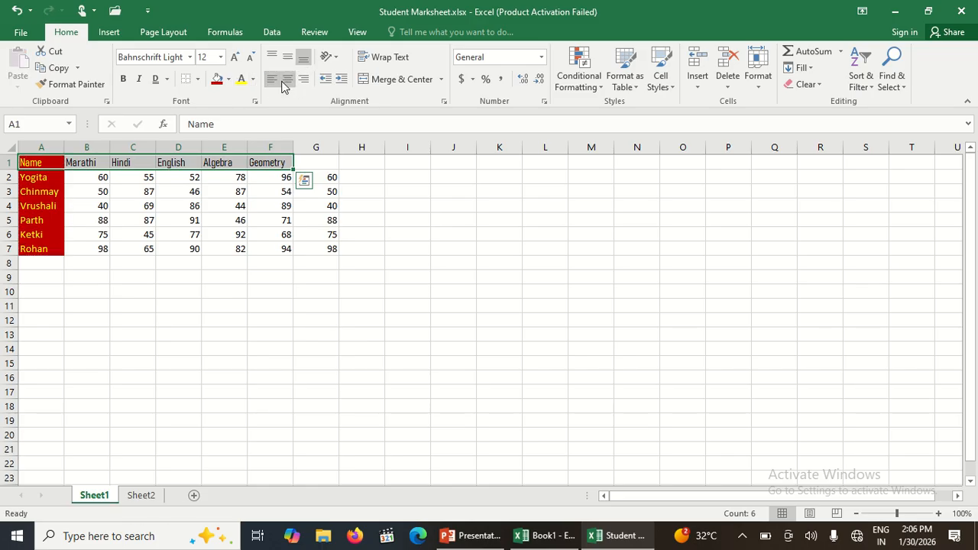
{"action": "left_click", "coordinate": [285, 80]}
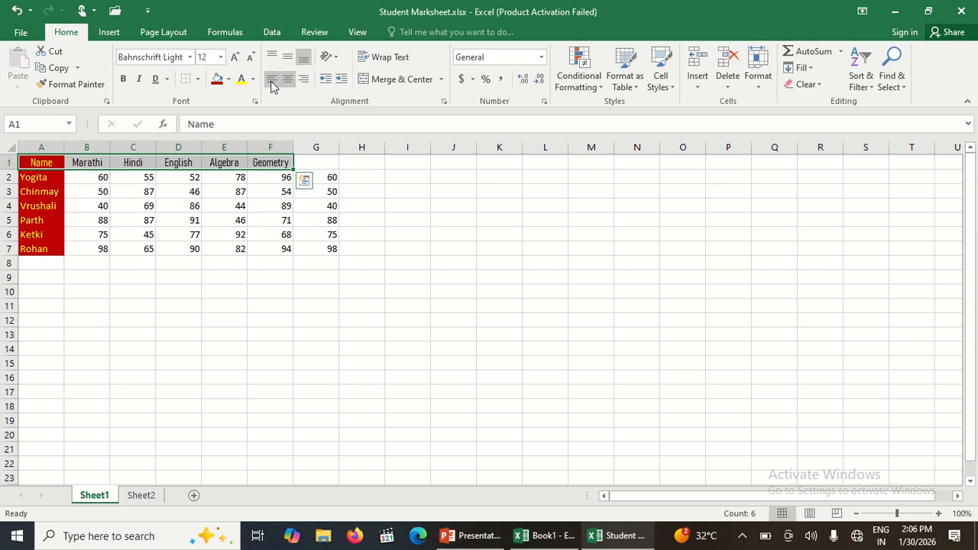
{"action": "left_click", "coordinate": [285, 81]}
{"action": "left_click", "coordinate": [287, 80]}
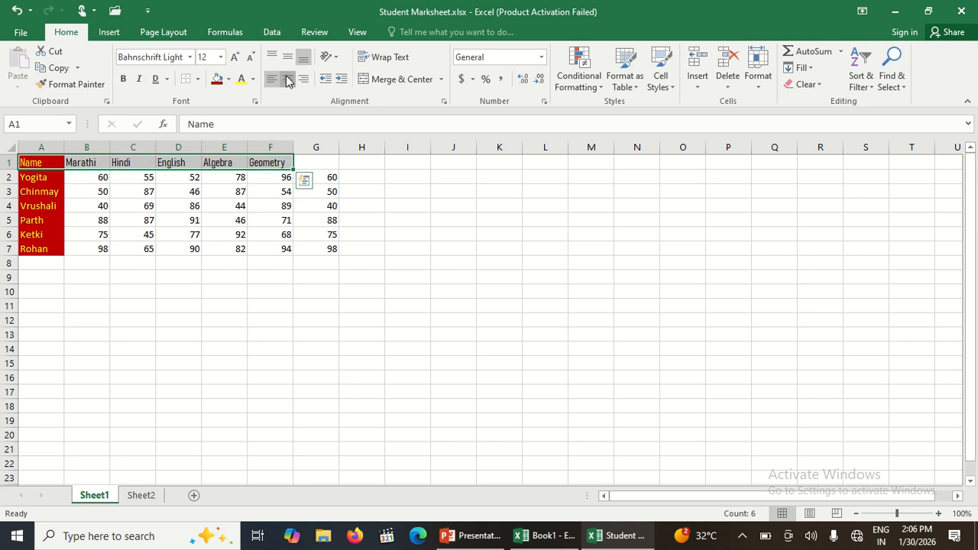
{"action": "left_click", "coordinate": [304, 80]}
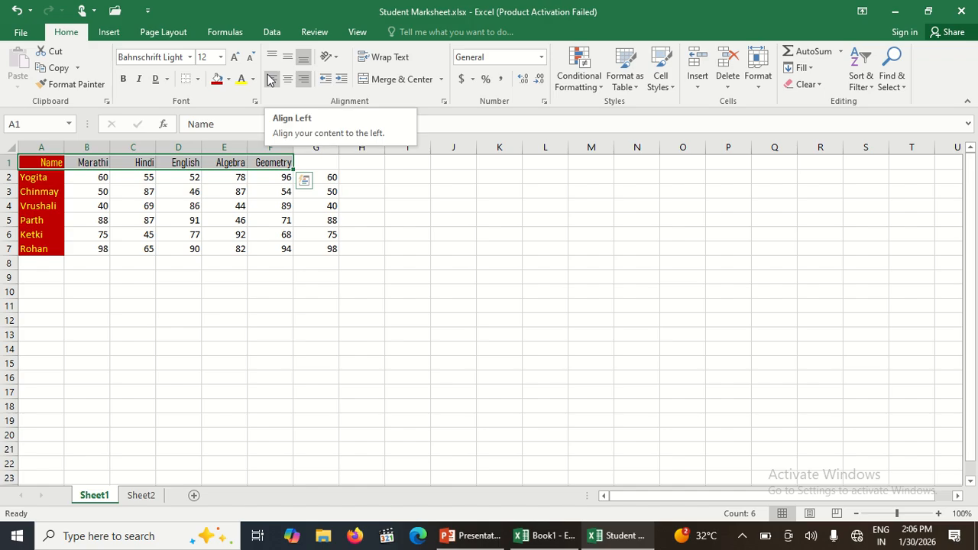
{"action": "left_click", "coordinate": [269, 80]}
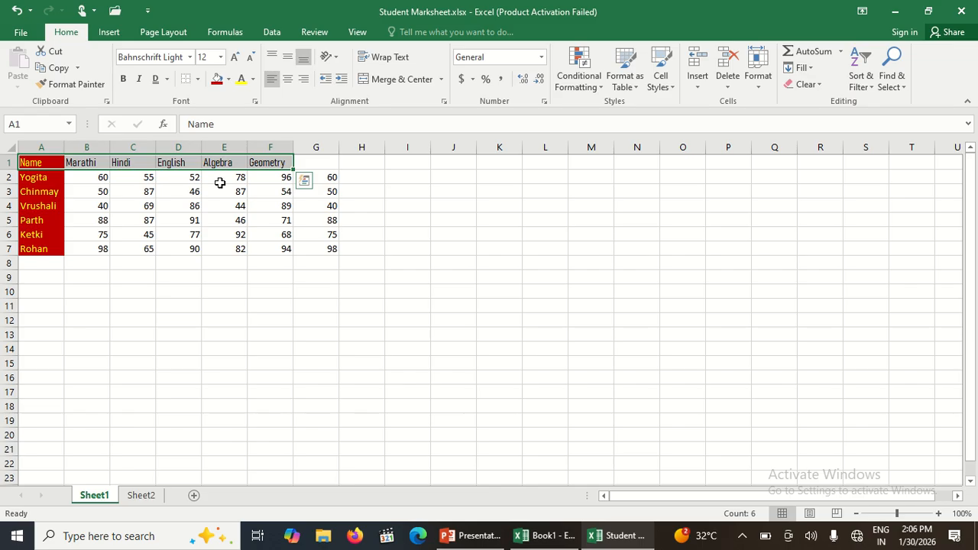
Try top and middle vertical alignment on the header row A1:F1, and return it to bottom alignment
{"action": "left_click", "coordinate": [271, 57]}
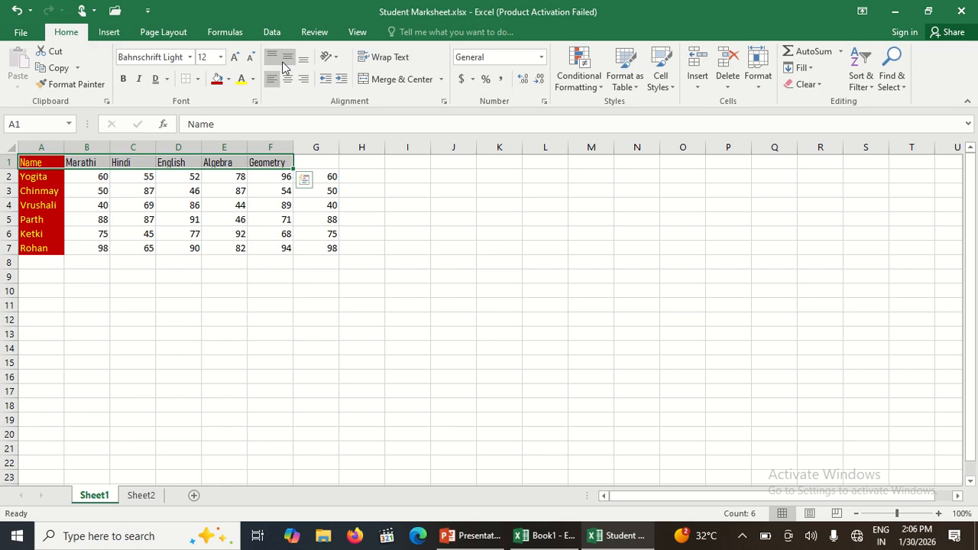
{"action": "left_click", "coordinate": [282, 61]}
{"action": "left_click", "coordinate": [303, 59]}
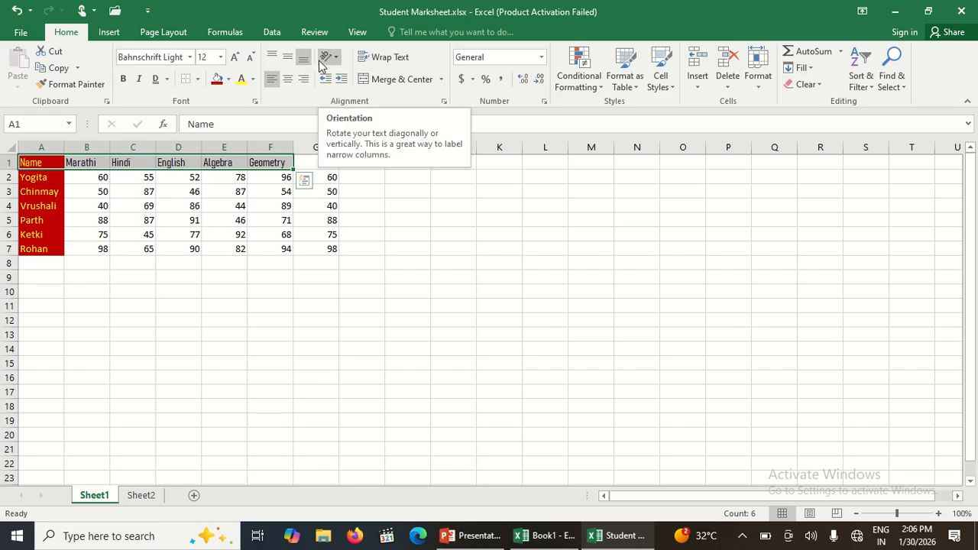
Try angling the header row's text counterclockwise and clockwise, and undo both rotations
{"action": "left_click", "coordinate": [328, 58]}
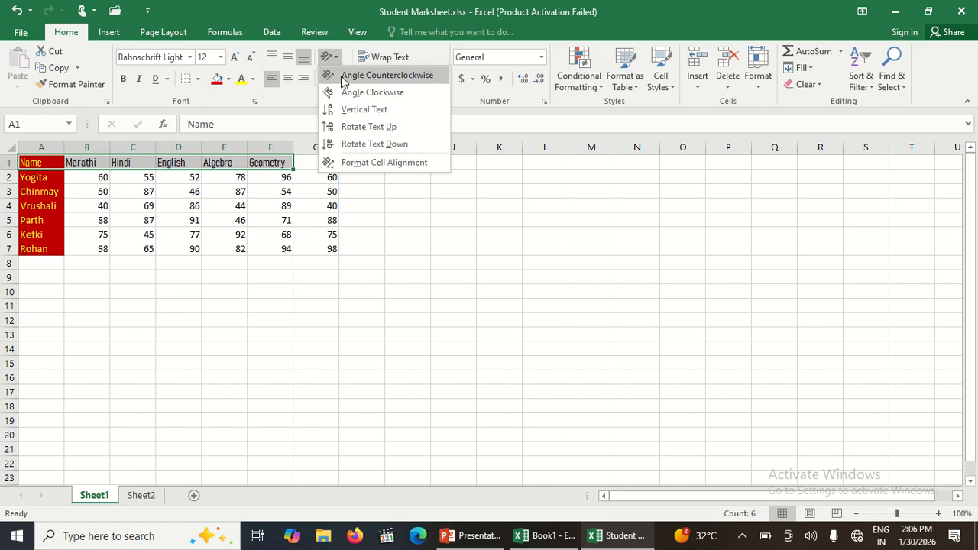
{"action": "left_click", "coordinate": [382, 75]}
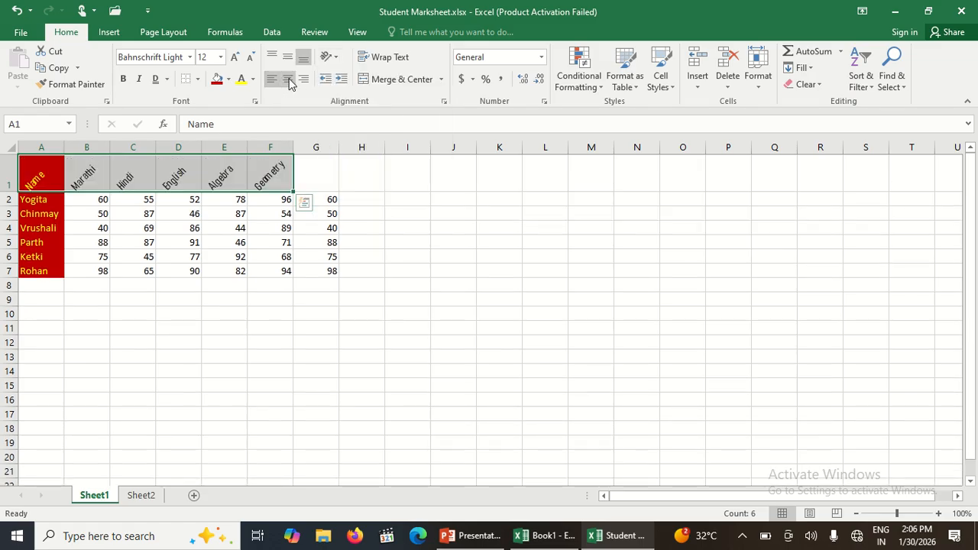
{"action": "left_click", "coordinate": [324, 60]}
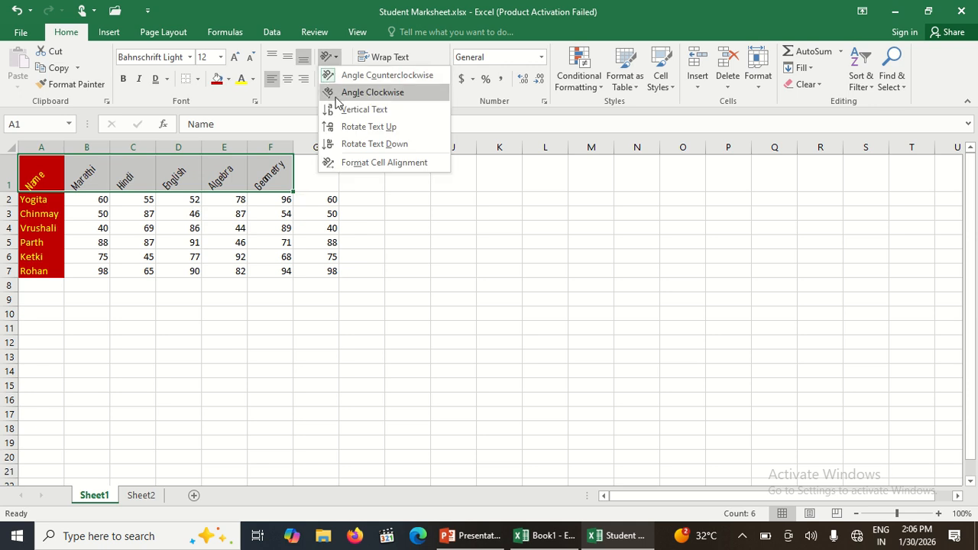
{"action": "left_click", "coordinate": [334, 92]}
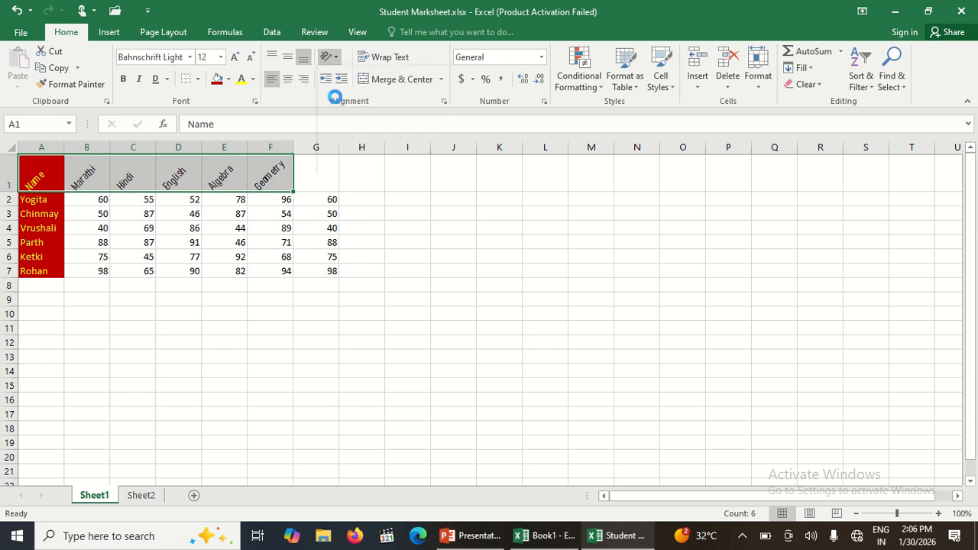
{"action": "left_click", "coordinate": [14, 15]}
{"action": "left_click", "coordinate": [14, 16]}
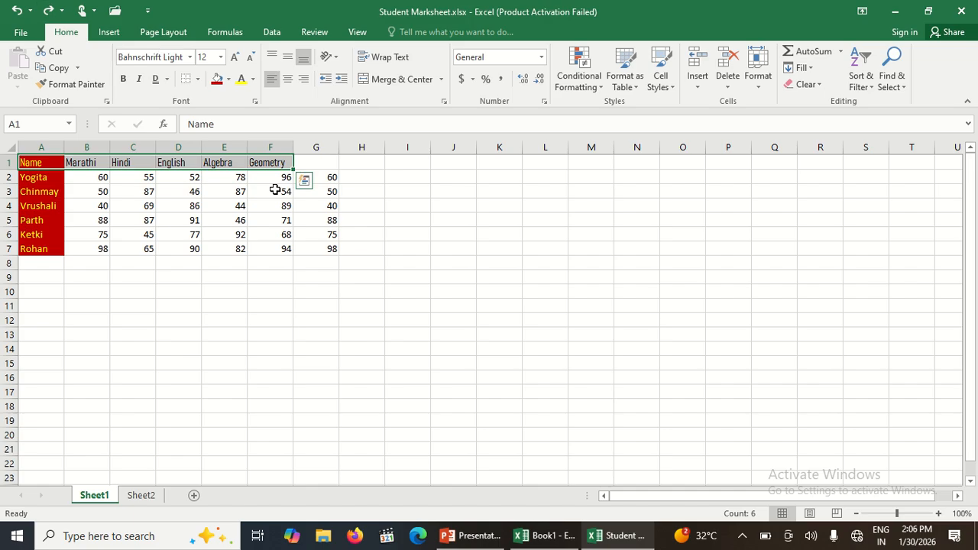
{"action": "left_click", "coordinate": [460, 221]}
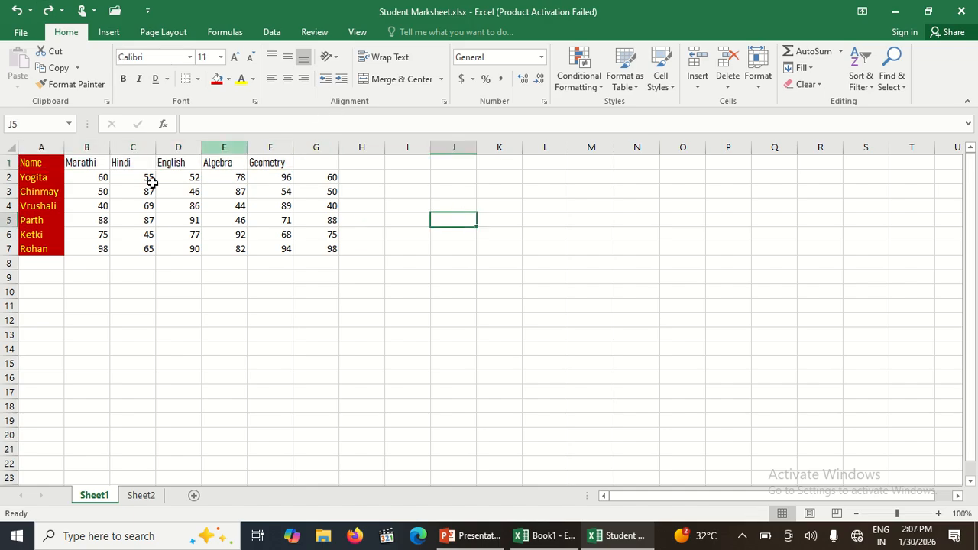
Increase the indent of the Name column cells A1:A7 by three levels
{"action": "left_click", "coordinate": [52, 166]}
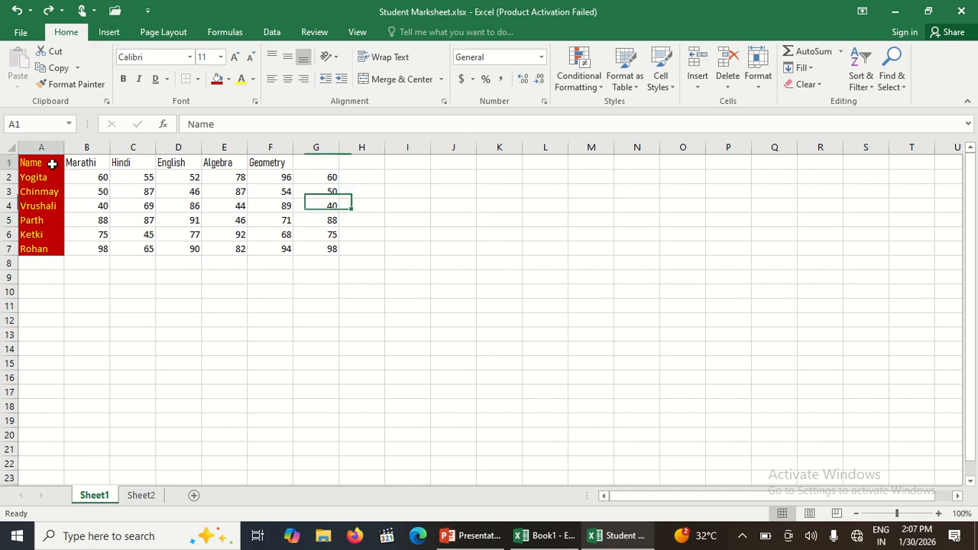
{"action": "key", "text": "shift+Down"}
{"action": "key", "text": "shift+Down"}
{"action": "key", "text": "shift+Down"}
{"action": "key", "text": "shift+Down"}
{"action": "key", "text": "shift+Down"}
{"action": "key", "text": "shift+Down"}
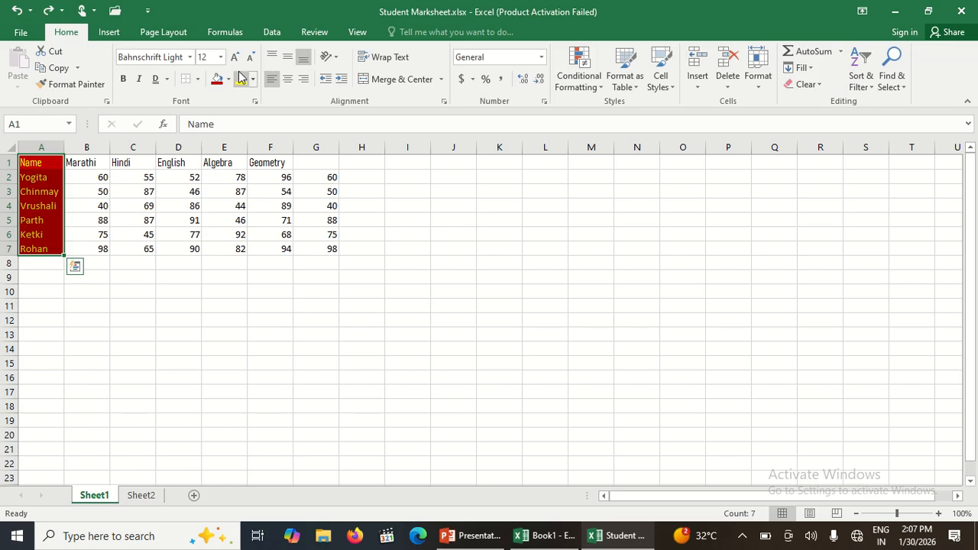
{"action": "left_click", "coordinate": [327, 81]}
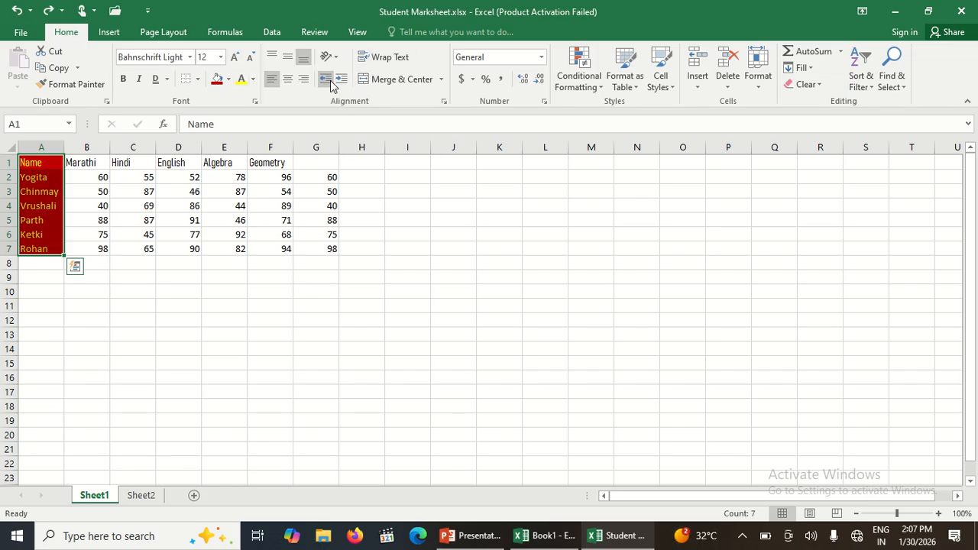
{"action": "left_click", "coordinate": [343, 79]}
{"action": "left_click", "coordinate": [344, 79]}
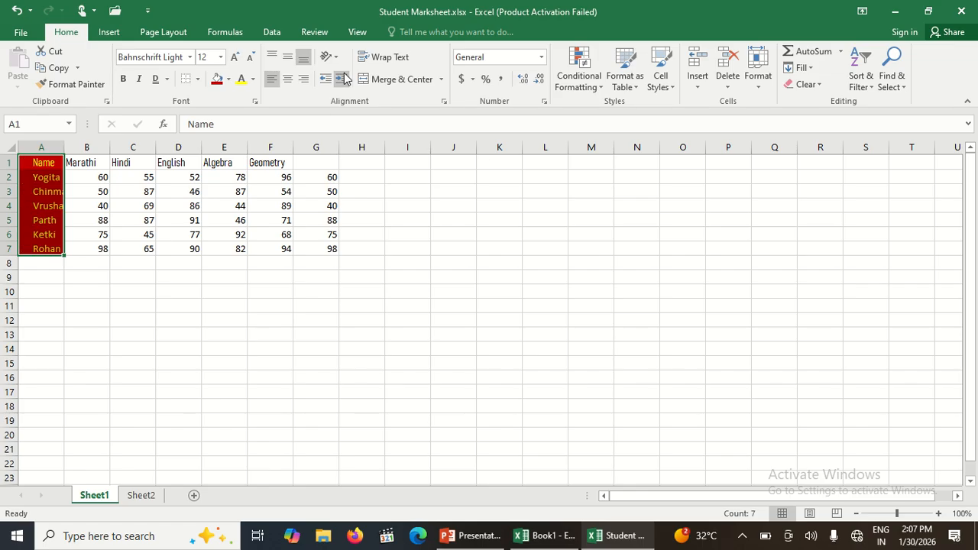
{"action": "left_click", "coordinate": [343, 80]}
Decrease the indent of the Name column cells A1:A7 by three levels
{"action": "left_click", "coordinate": [324, 79]}
{"action": "left_click", "coordinate": [325, 79]}
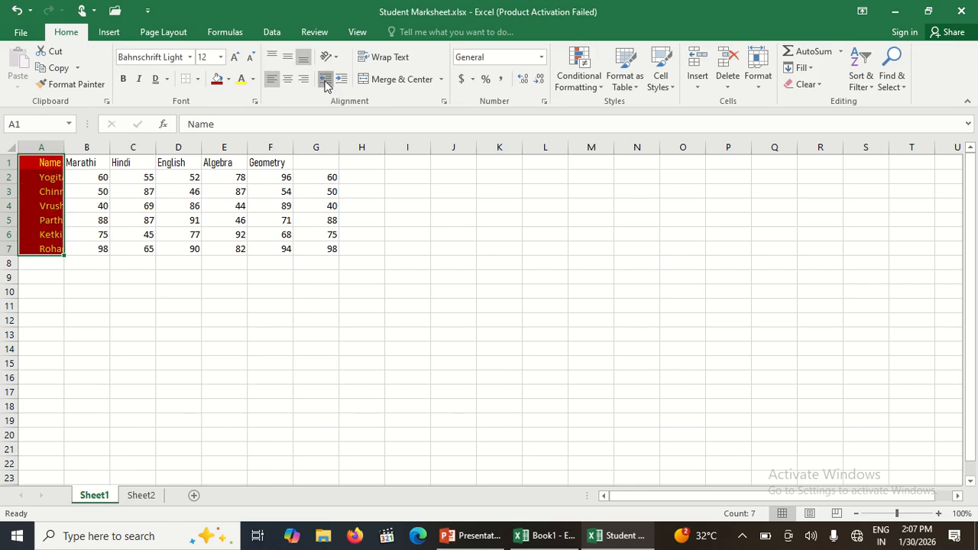
{"action": "left_click", "coordinate": [325, 79]}
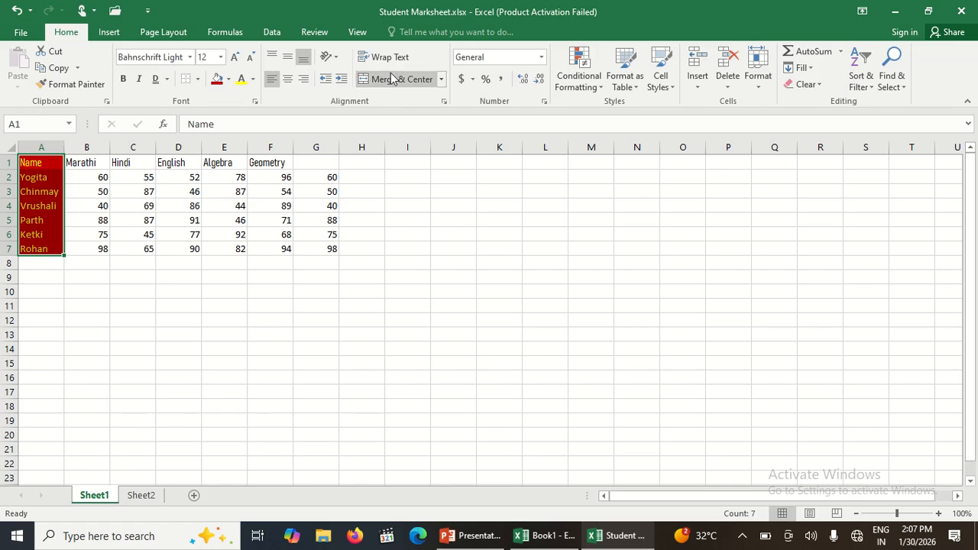
Enter the text "student marksheet" in cell E10 below the marks table
{"action": "left_click", "coordinate": [245, 293]}
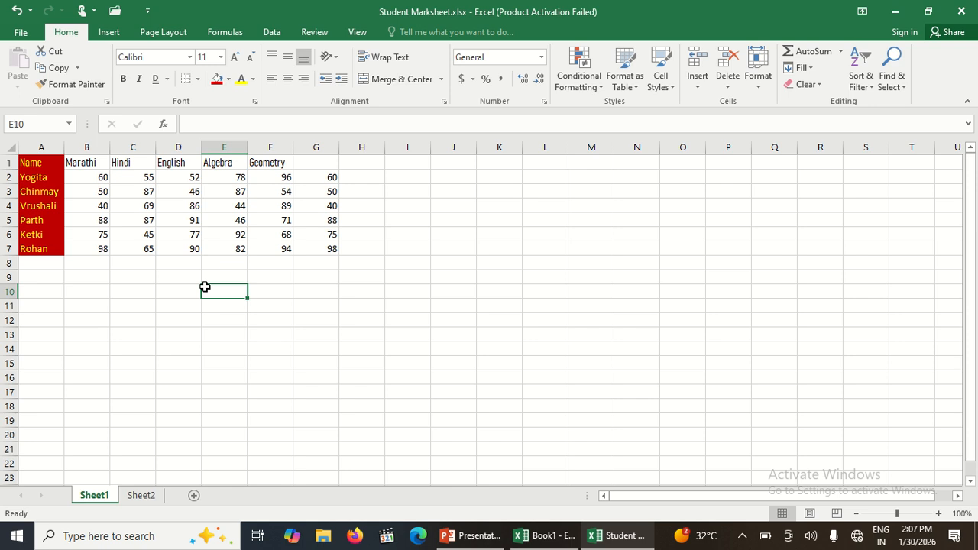
{"action": "type", "text": "student ma"}
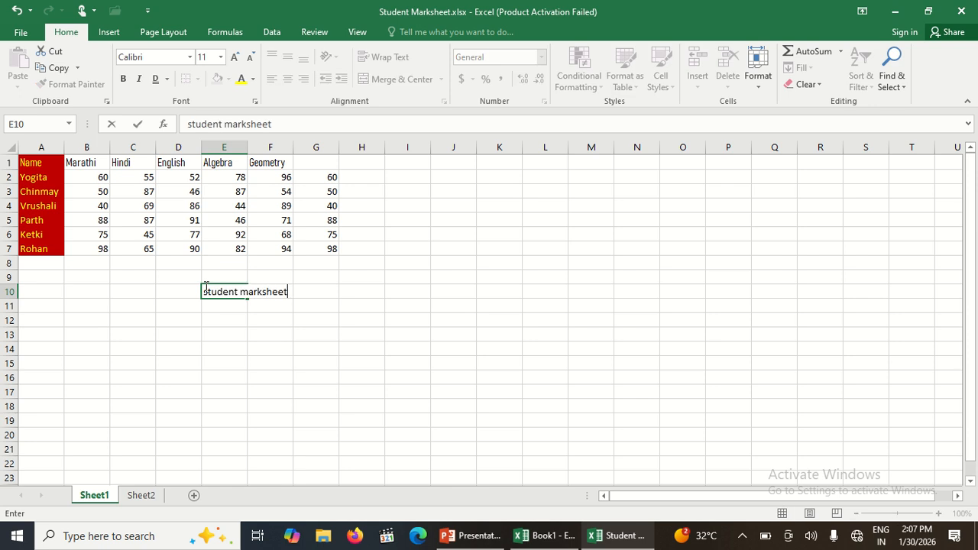
{"action": "type", "text": "rksheet"}
{"action": "left_click", "coordinate": [502, 366]}
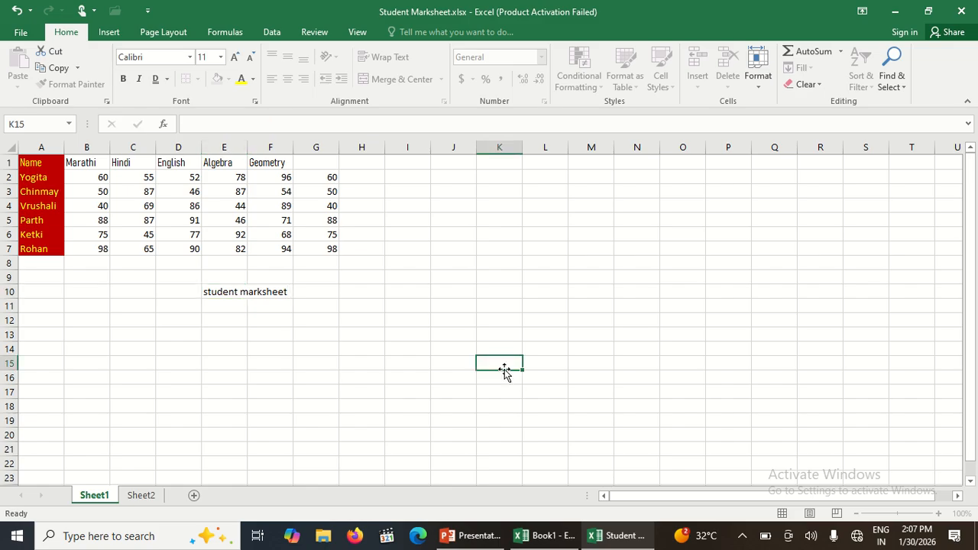
Turn on text wrapping for cells E10:F10
{"action": "left_click", "coordinate": [230, 297]}
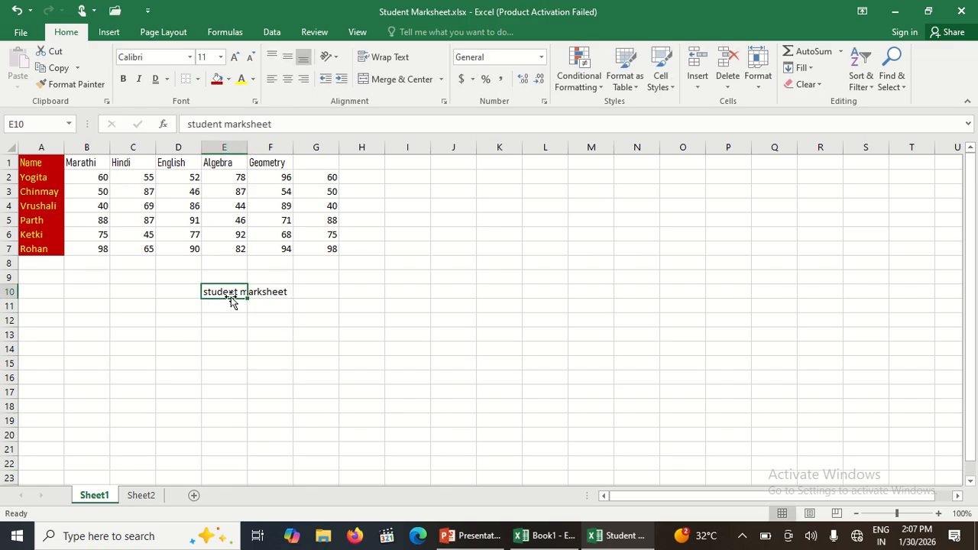
{"action": "key", "text": "shift+Right"}
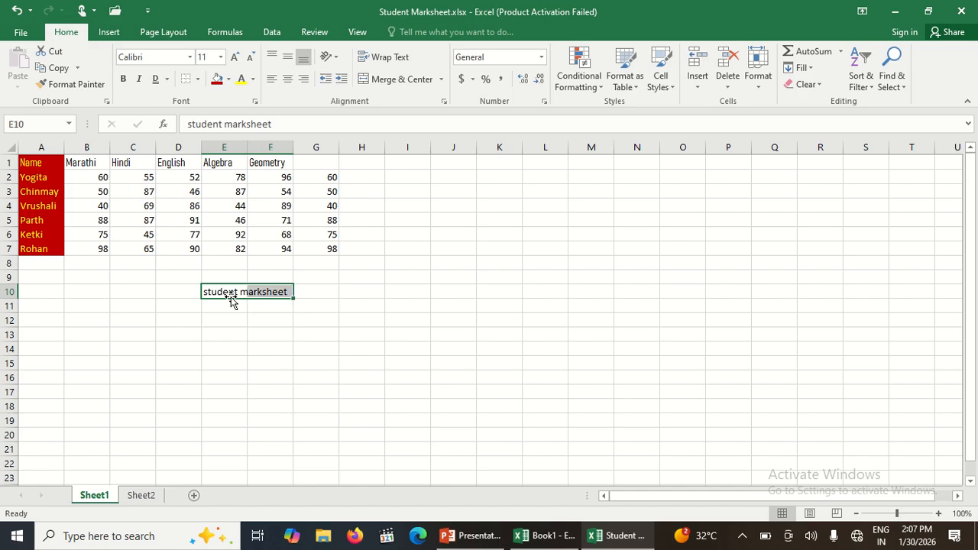
{"action": "left_click", "coordinate": [386, 61]}
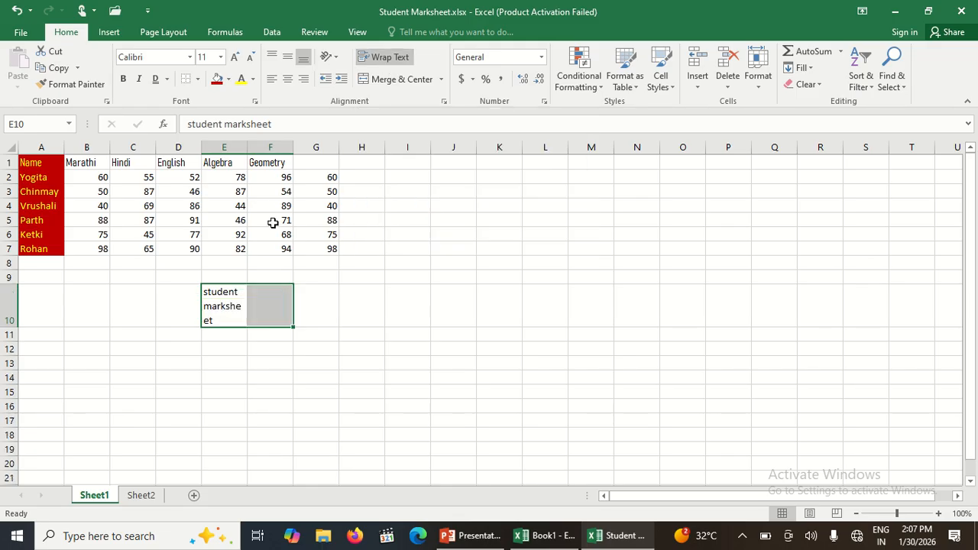
Turn off text wrapping for cell E10 and deselect it
{"action": "left_click", "coordinate": [237, 322]}
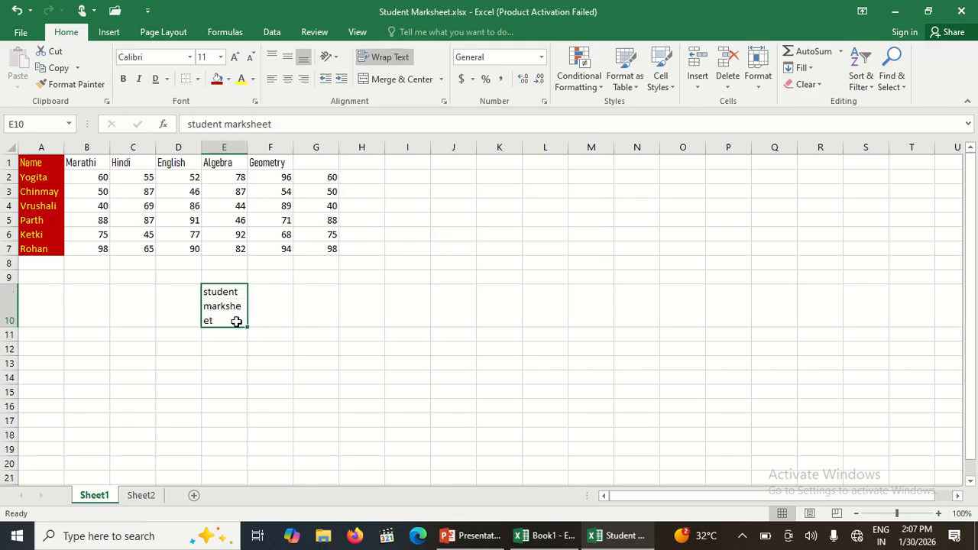
{"action": "left_click", "coordinate": [386, 59]}
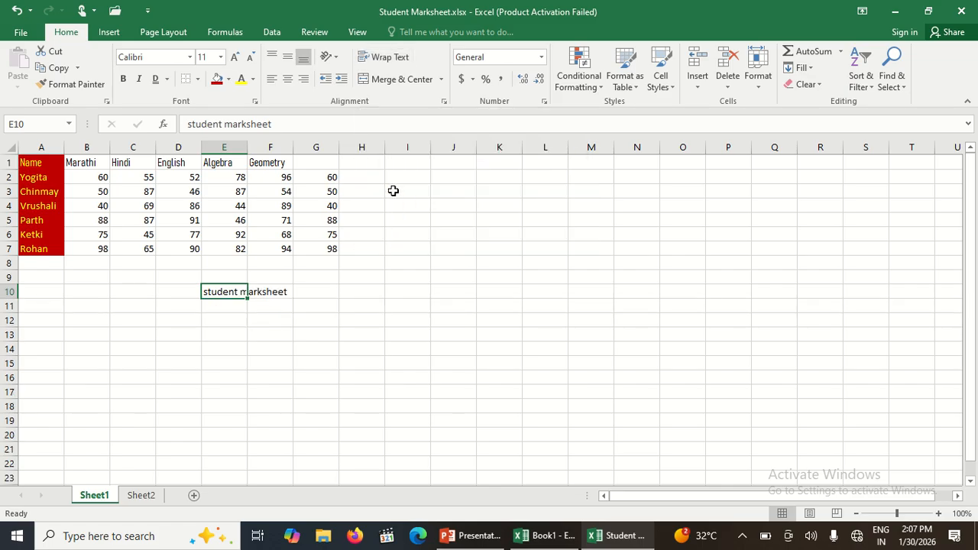
{"action": "left_click", "coordinate": [398, 233]}
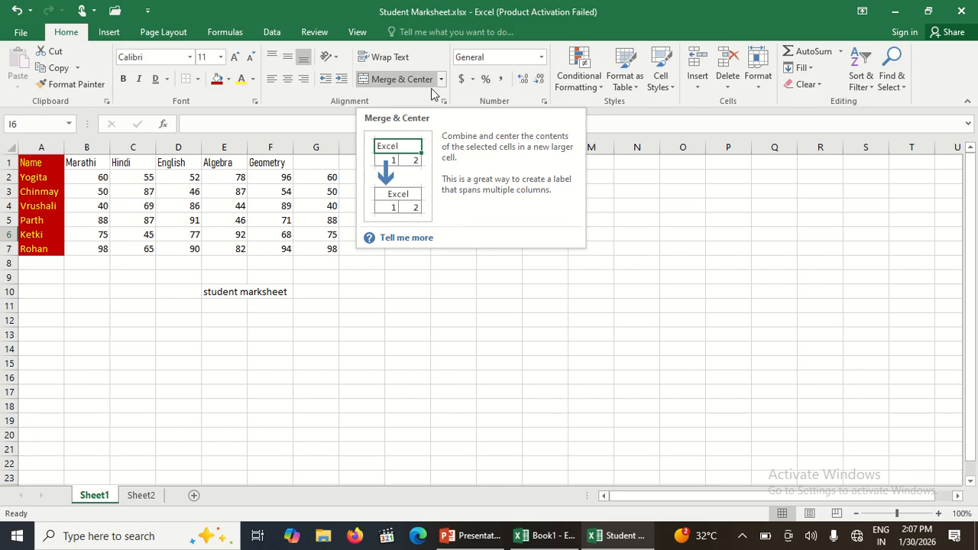
{"action": "left_click", "coordinate": [485, 265]}
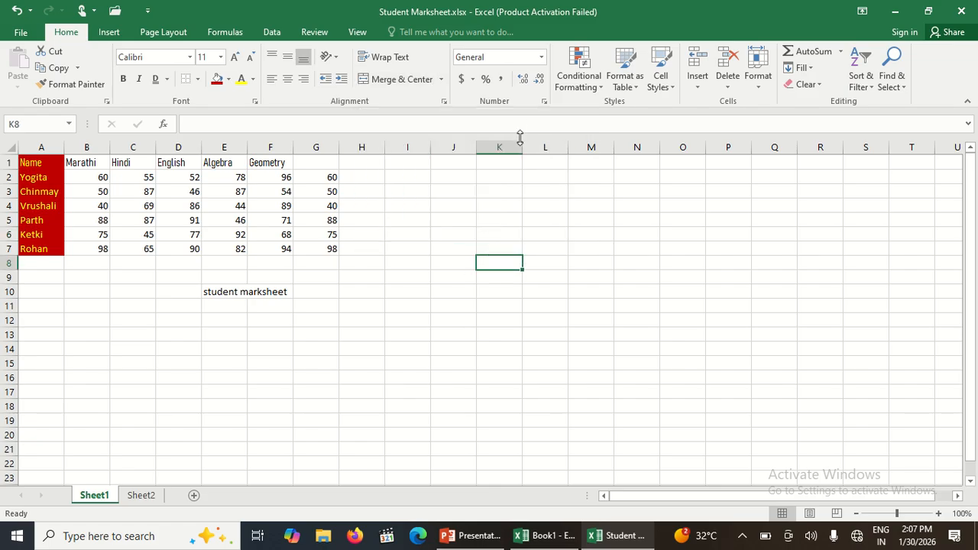
Apply the Euro (€ 123) accounting format to all subject marks in B2:F7
{"action": "left_click", "coordinate": [101, 178]}
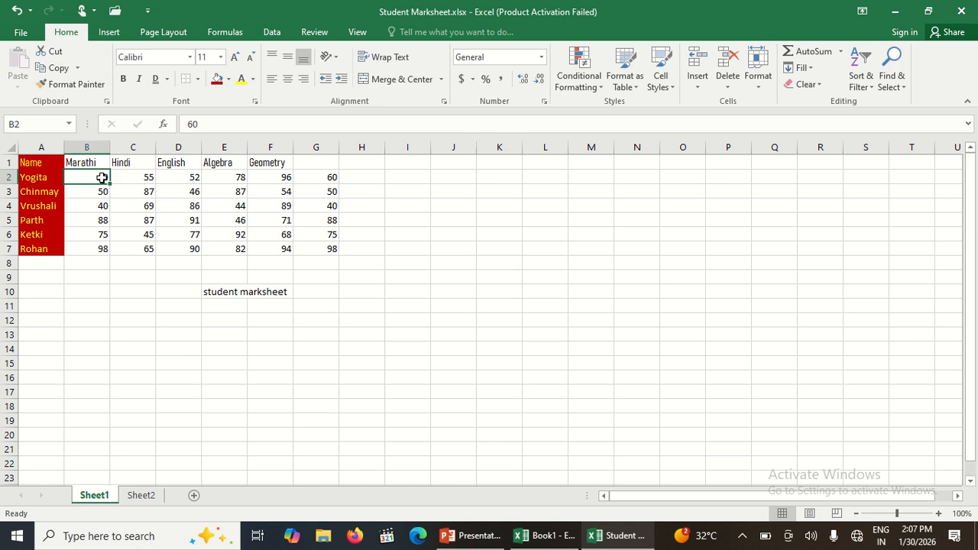
{"action": "key", "text": "shift+Down"}
{"action": "key", "text": "shift+Down"}
{"action": "key", "text": "shift+Down"}
{"action": "key", "text": "shift+Down"}
{"action": "key", "text": "shift+Down"}
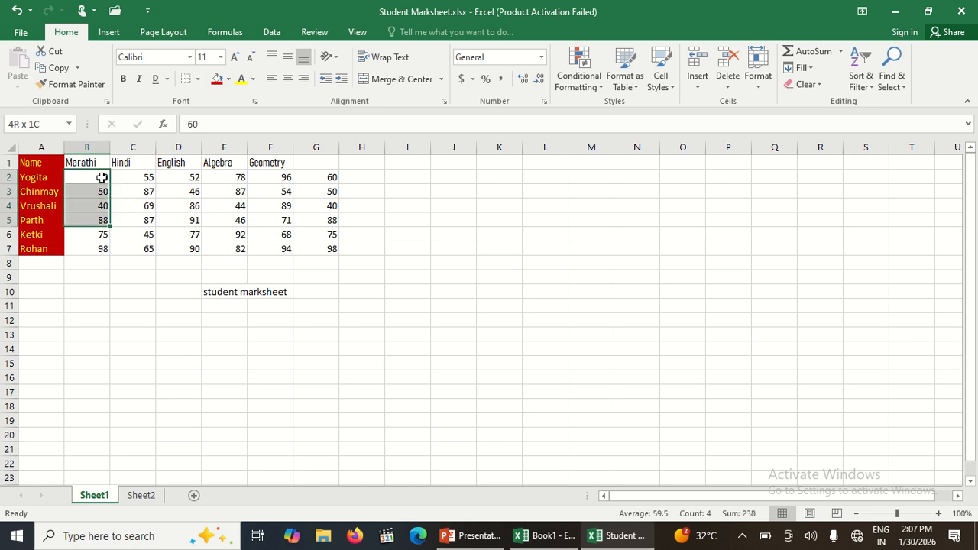
{"action": "key", "text": "shift+Right"}
{"action": "key", "text": "shift+Right"}
{"action": "key", "text": "shift+Right"}
{"action": "key", "text": "shift+Right"}
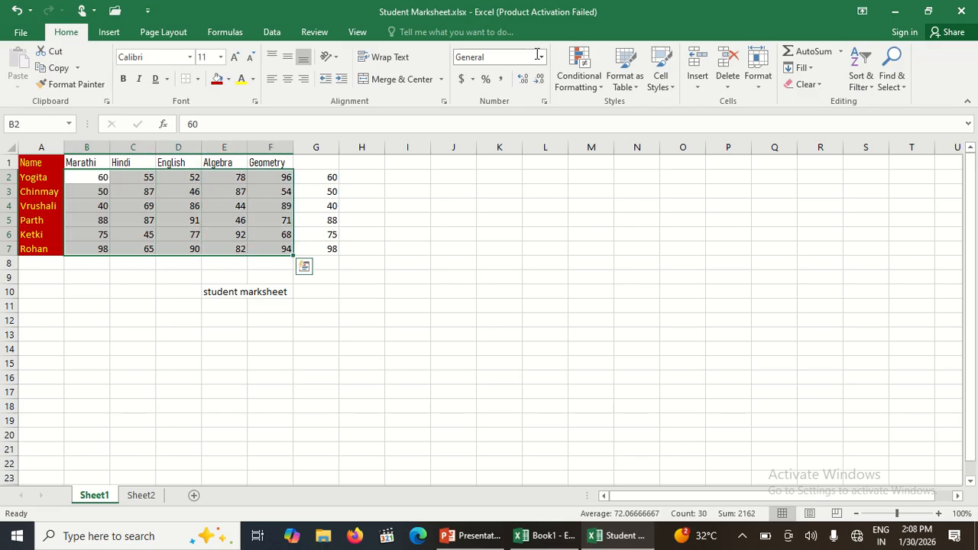
{"action": "left_click", "coordinate": [472, 80]}
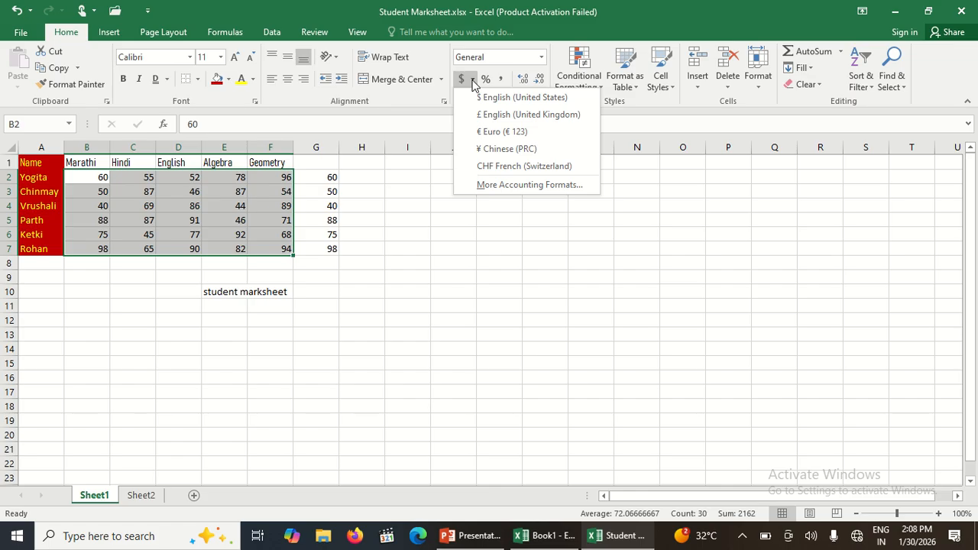
{"action": "left_click", "coordinate": [486, 131]}
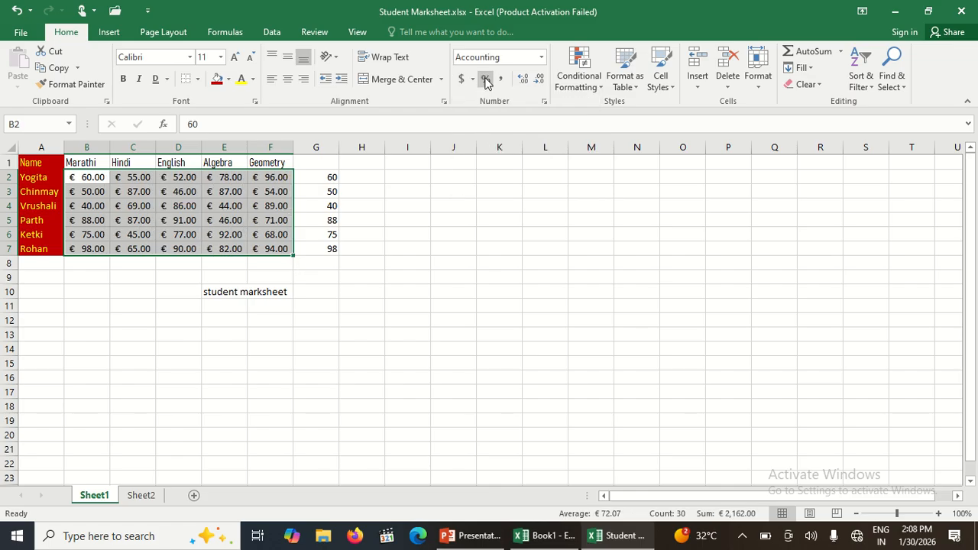
Reset the marks in B2:F7 to the General number format, and apply the Percent style to them
{"action": "left_click", "coordinate": [542, 58]}
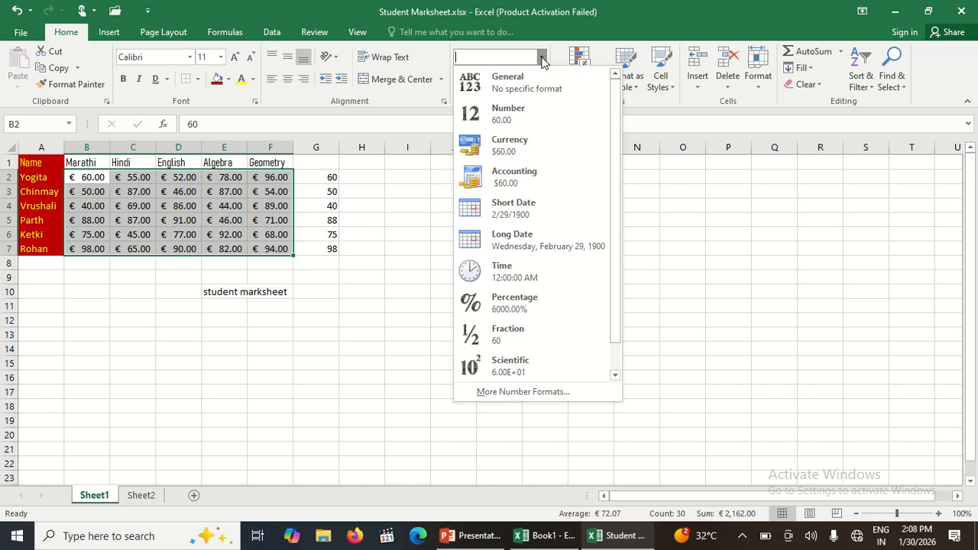
{"action": "left_click", "coordinate": [535, 81]}
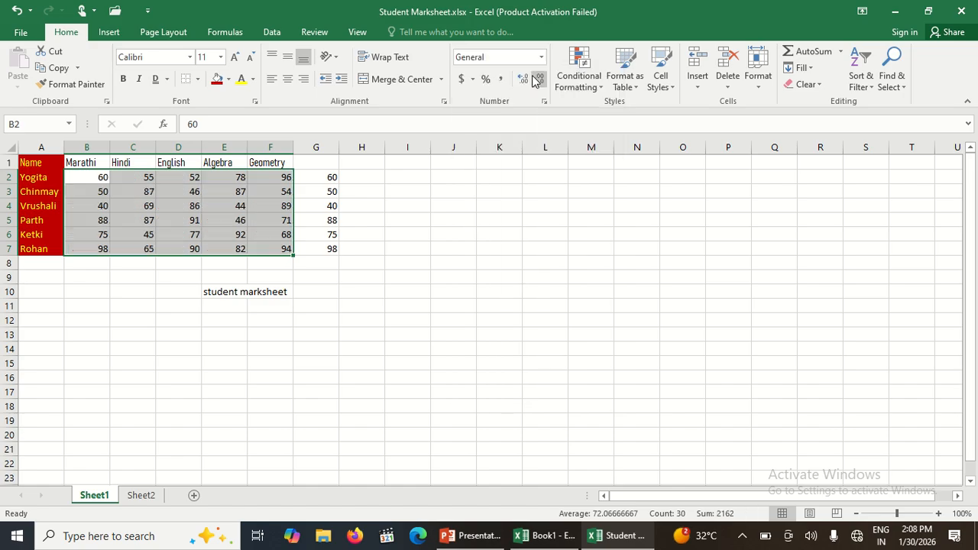
{"action": "left_click", "coordinate": [485, 81]}
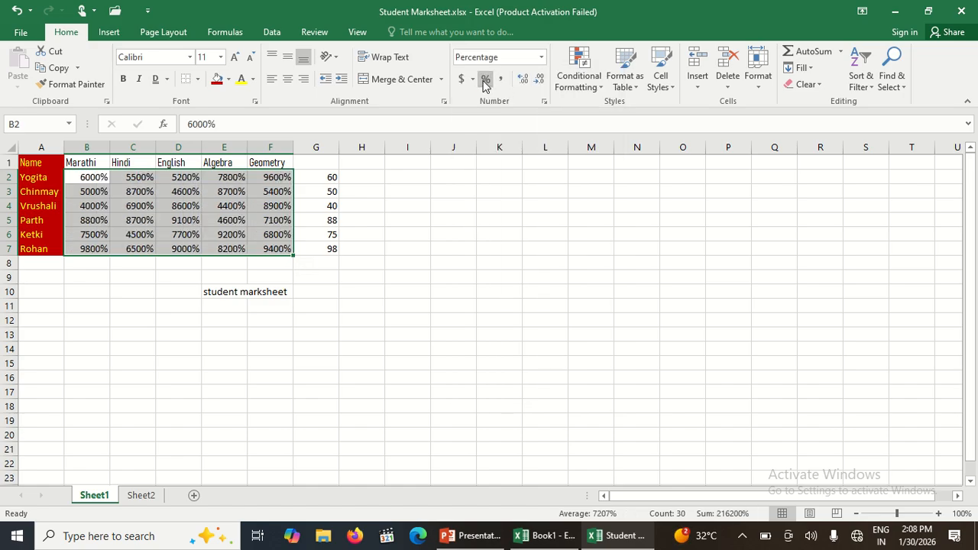
Apply the Comma style to the marks in B2:F7, and return them to the General format
{"action": "left_click", "coordinate": [502, 80]}
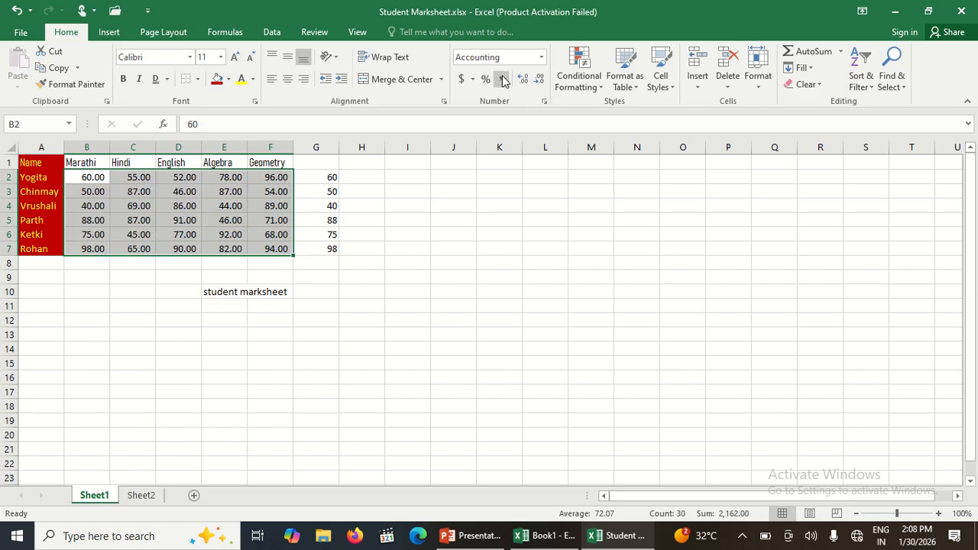
{"action": "left_click", "coordinate": [542, 60]}
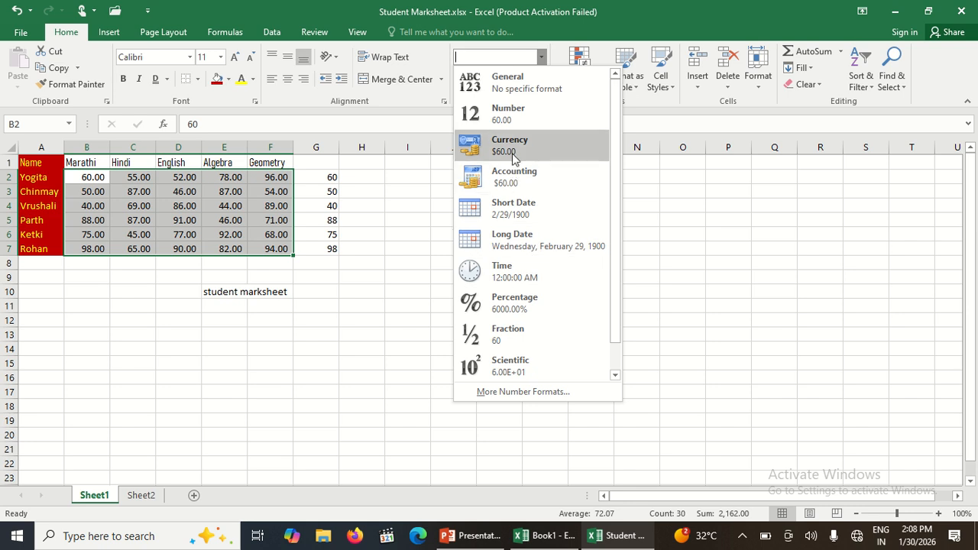
{"action": "left_click", "coordinate": [517, 84]}
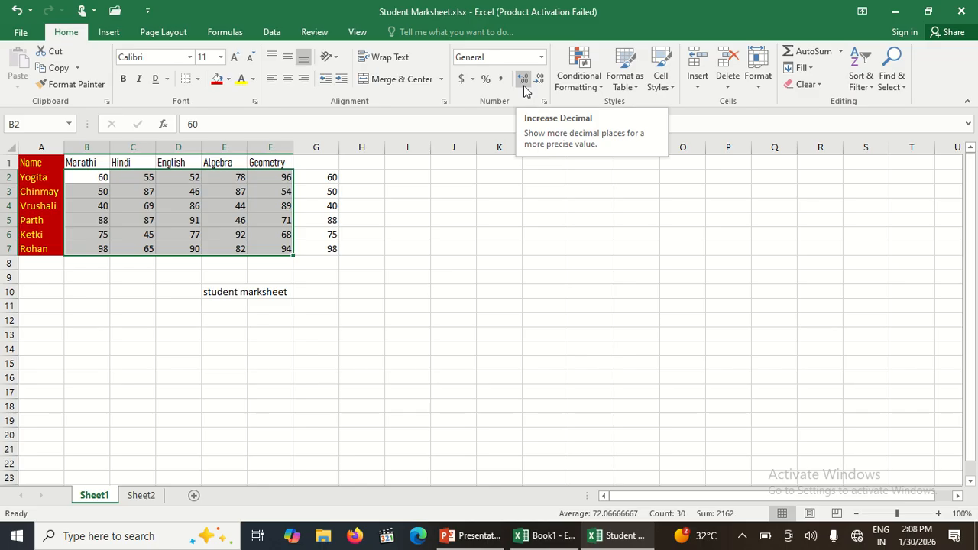
Increase the decimals of the marks in B2:F7 to five places
{"action": "left_click", "coordinate": [523, 87]}
{"action": "left_click", "coordinate": [524, 86]}
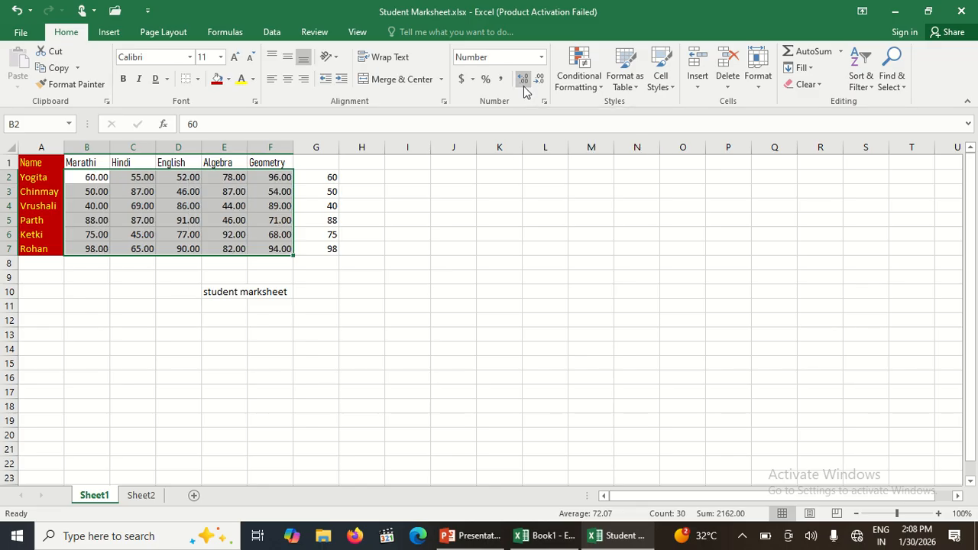
{"action": "left_click", "coordinate": [523, 86]}
{"action": "left_click", "coordinate": [524, 87]}
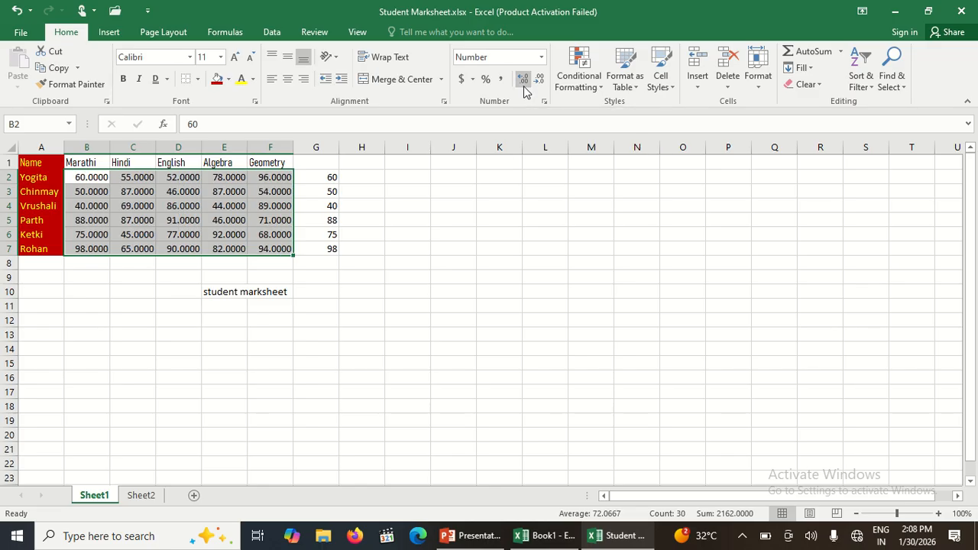
{"action": "left_click", "coordinate": [524, 86]}
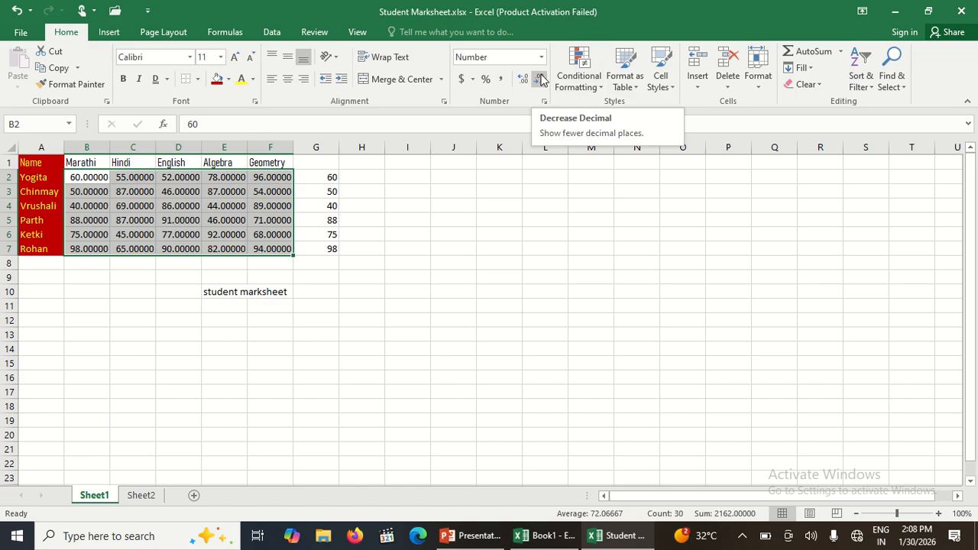
Decrease the decimals of the marks in B2:F7 until they show as whole numbers
{"action": "left_click", "coordinate": [540, 79]}
{"action": "left_click", "coordinate": [540, 79]}
{"action": "left_click", "coordinate": [541, 79]}
{"action": "left_click", "coordinate": [541, 79]}
{"action": "left_click", "coordinate": [540, 79]}
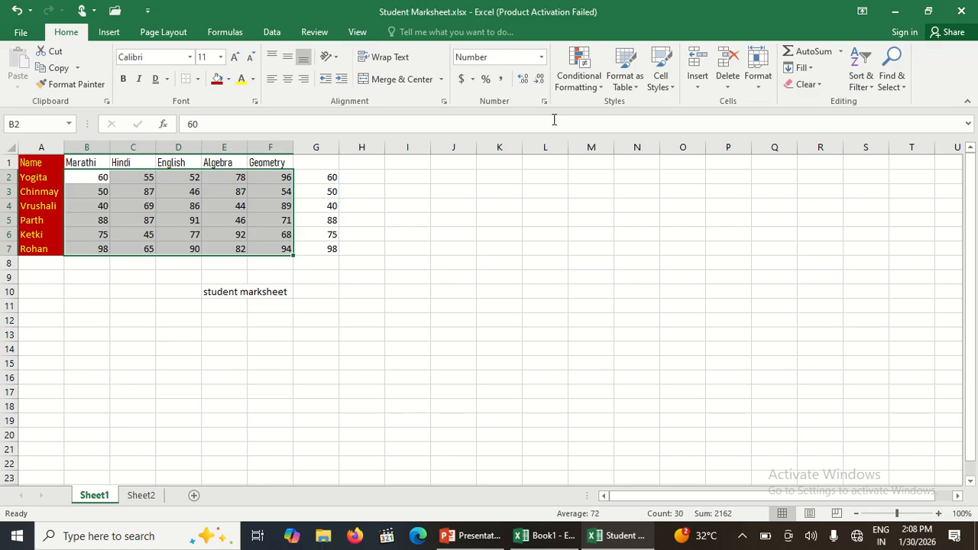
Apply light blue gradient-fill data bars to the marks in B2:F7 with conditional formatting
{"action": "left_click", "coordinate": [601, 74]}
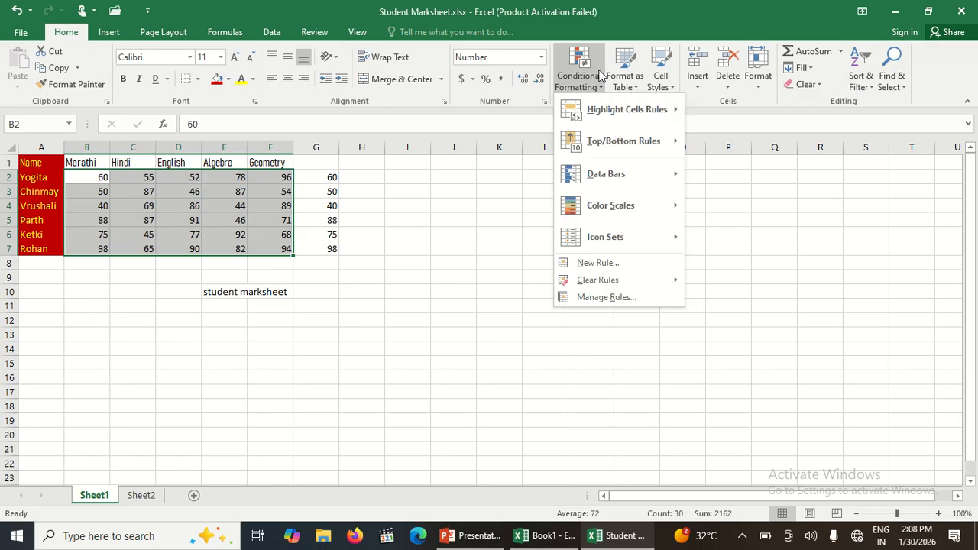
{"action": "mouse_move", "coordinate": [600, 177]}
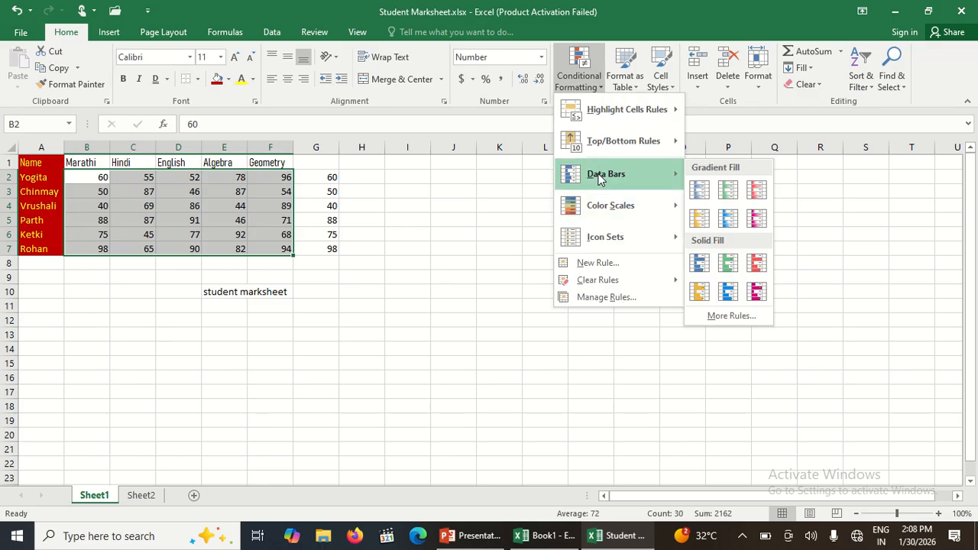
{"action": "left_click", "coordinate": [733, 218]}
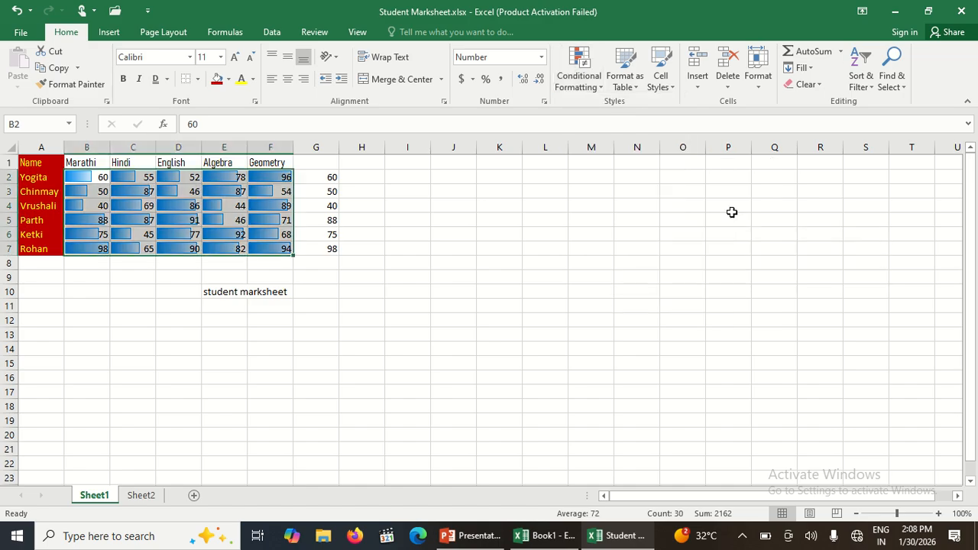
Add the Red-Yellow-Green color scale to the marks in B2:F7
{"action": "left_click", "coordinate": [579, 92]}
{"action": "mouse_move", "coordinate": [592, 208]}
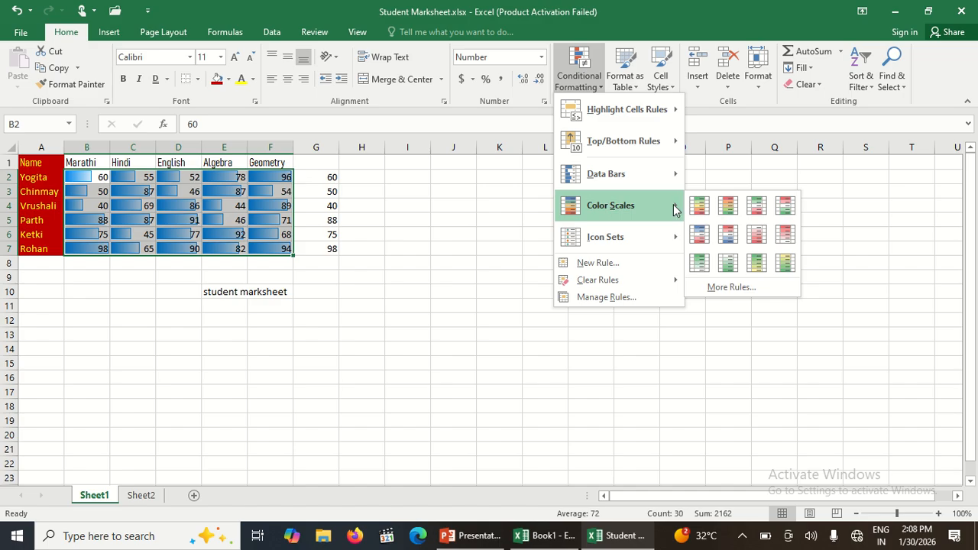
{"action": "left_click", "coordinate": [719, 217]}
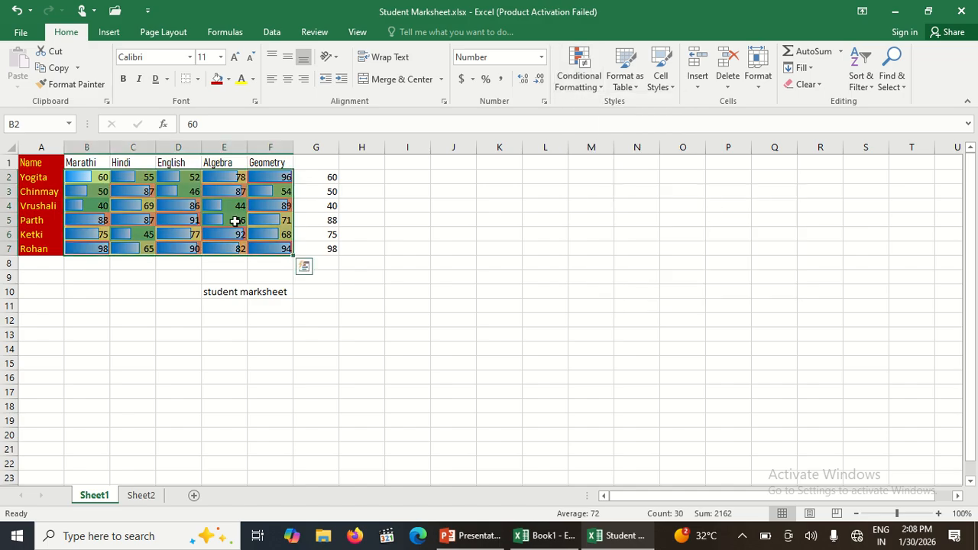
Add the circled check, exclamation and cross indicator icon set to the marks in B2:F7
{"action": "left_click", "coordinate": [583, 82]}
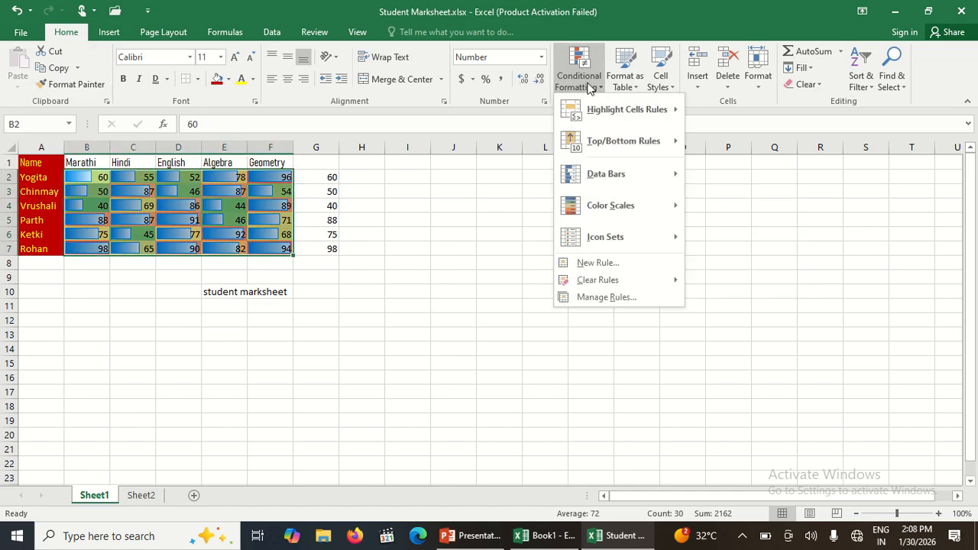
{"action": "mouse_move", "coordinate": [626, 240]}
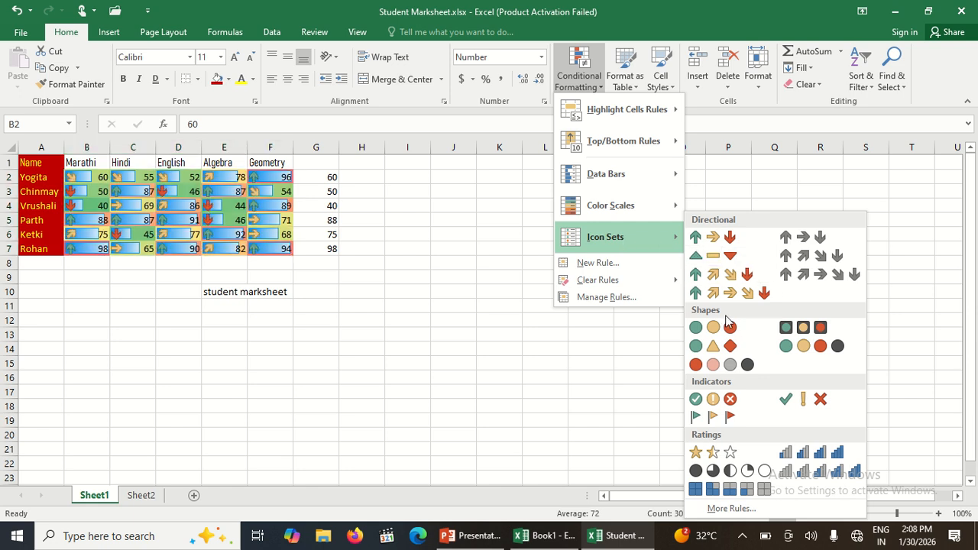
{"action": "left_click", "coordinate": [713, 399]}
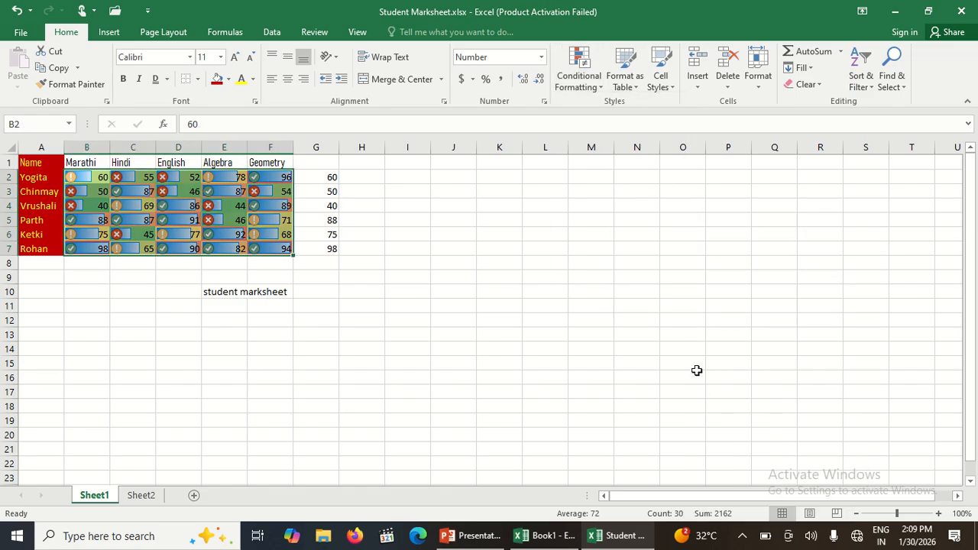
Clear the conditional formatting rules from the selected marks cells and deselect the range
{"action": "left_click", "coordinate": [586, 85]}
{"action": "mouse_move", "coordinate": [625, 279]}
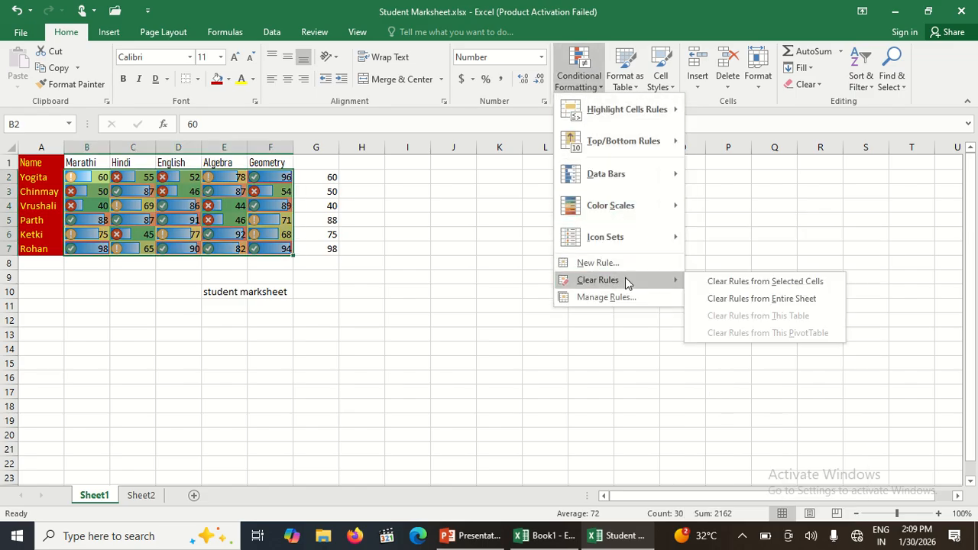
{"action": "left_click", "coordinate": [704, 283]}
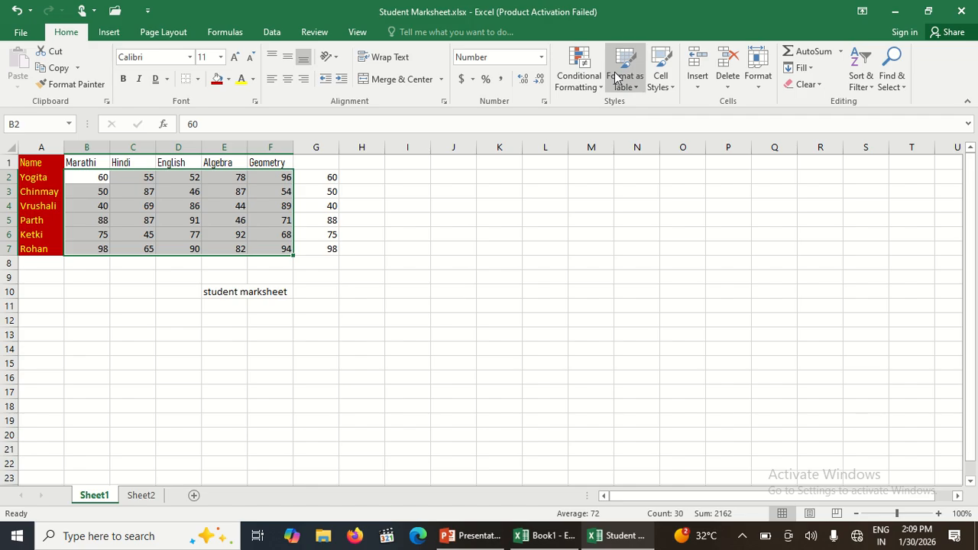
{"action": "left_click", "coordinate": [180, 319]}
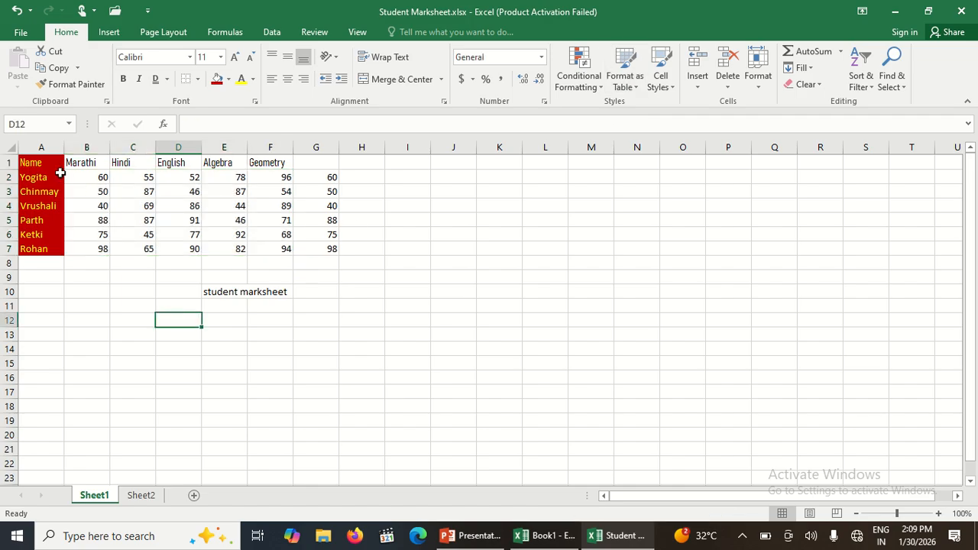
Format the marksheet range A1:F7 as a table with headers, using the gold medium table style
{"action": "left_click", "coordinate": [51, 164]}
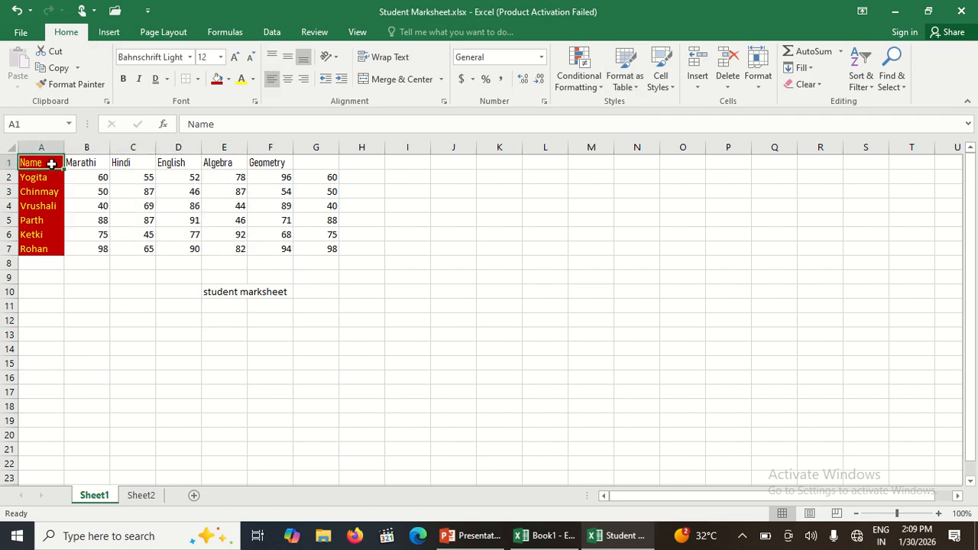
{"action": "left_click_drag", "start_coordinate": [51, 163], "coordinate": [270, 249]}
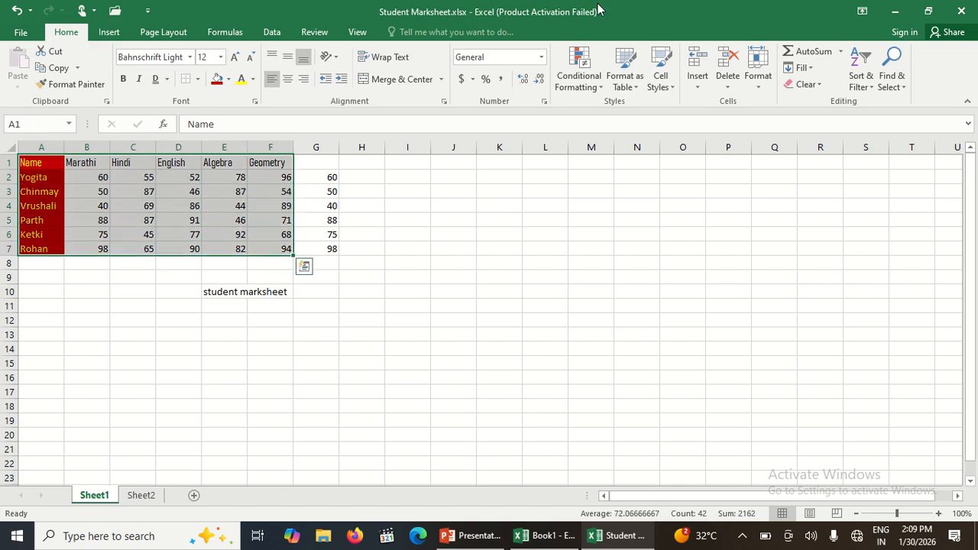
{"action": "left_click", "coordinate": [621, 79]}
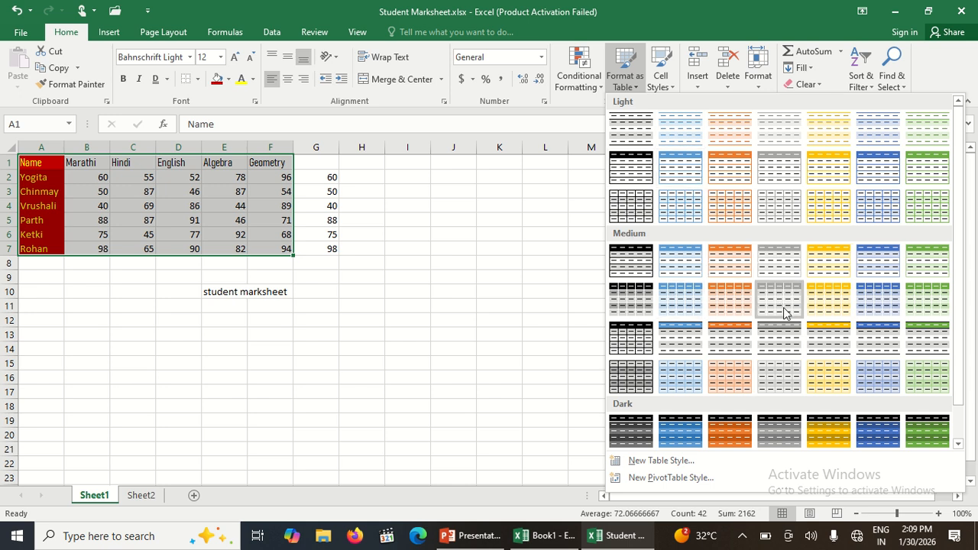
{"action": "left_click", "coordinate": [809, 299]}
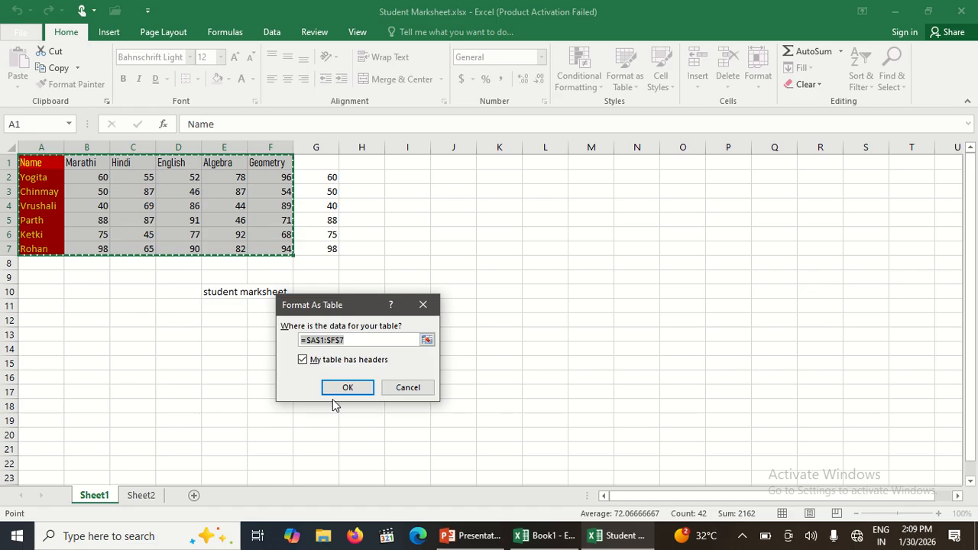
{"action": "left_click", "coordinate": [346, 390]}
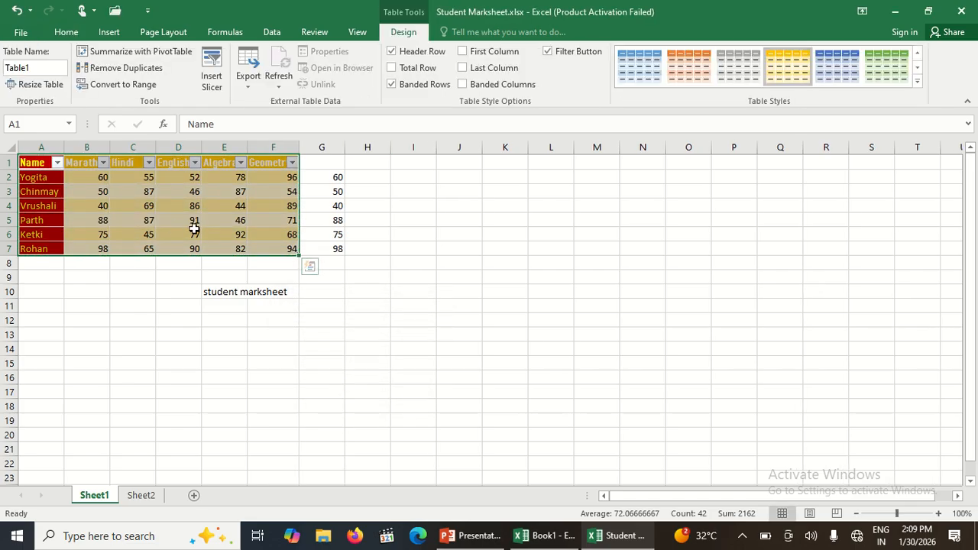
Undo the table formatting of the marksheet and deselect the range
{"action": "left_click", "coordinate": [17, 12]}
{"action": "left_click", "coordinate": [17, 11]}
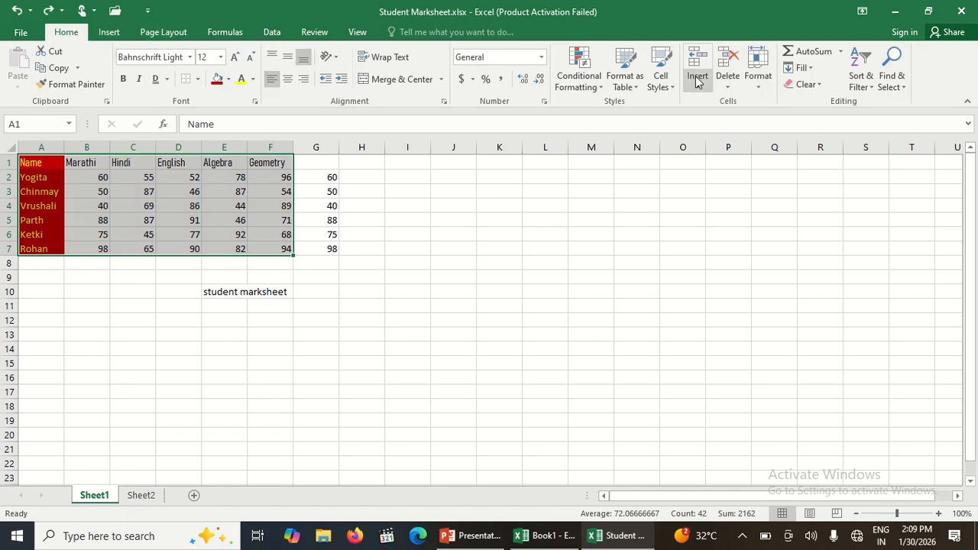
{"action": "left_click", "coordinate": [157, 276]}
{"action": "key", "text": "Home"}
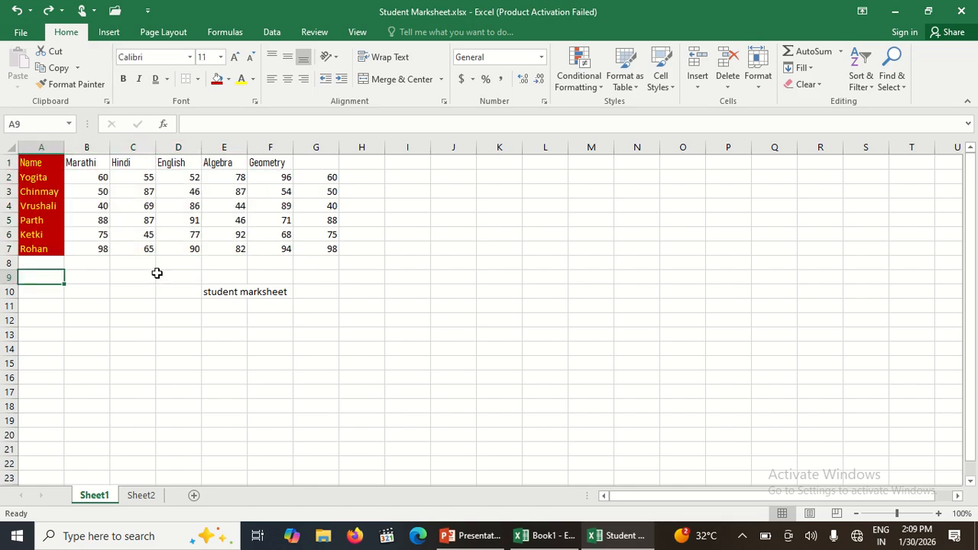
Apply the Accent5 themed cell style to the subject headings in B1:F1
{"action": "left_click", "coordinate": [93, 164]}
{"action": "key", "text": "shift+Right"}
{"action": "key", "text": "shift+Right"}
{"action": "key", "text": "shift+Right"}
{"action": "key", "text": "shift+Right"}
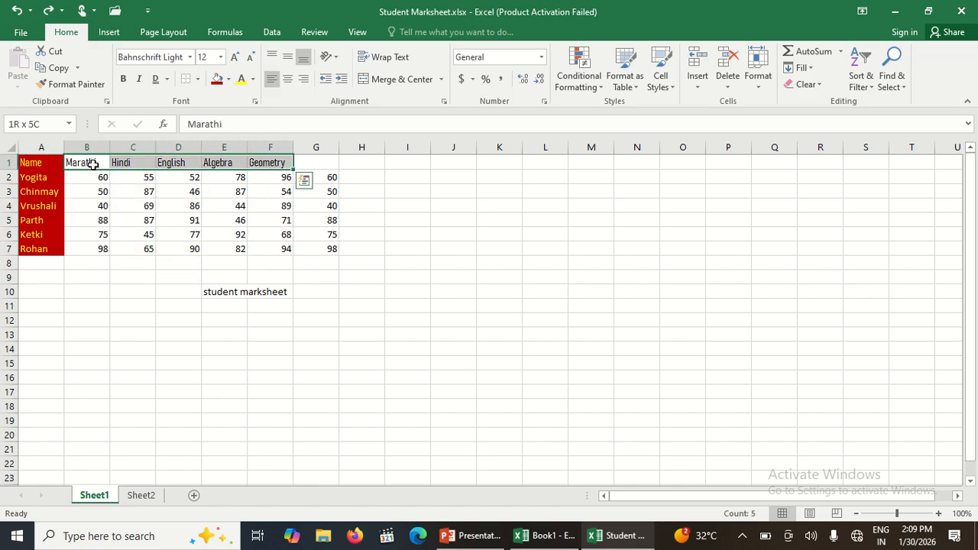
{"action": "left_click", "coordinate": [660, 77]}
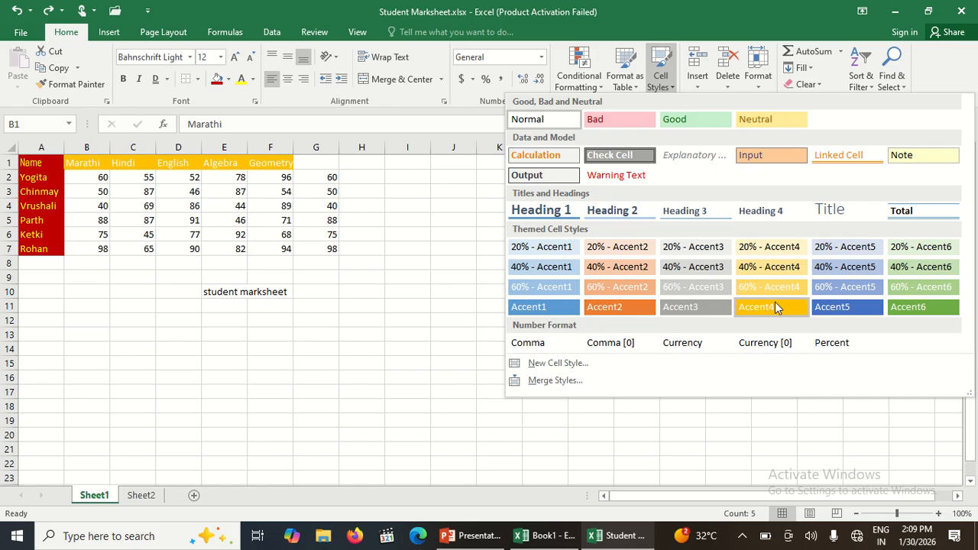
{"action": "left_click", "coordinate": [860, 306]}
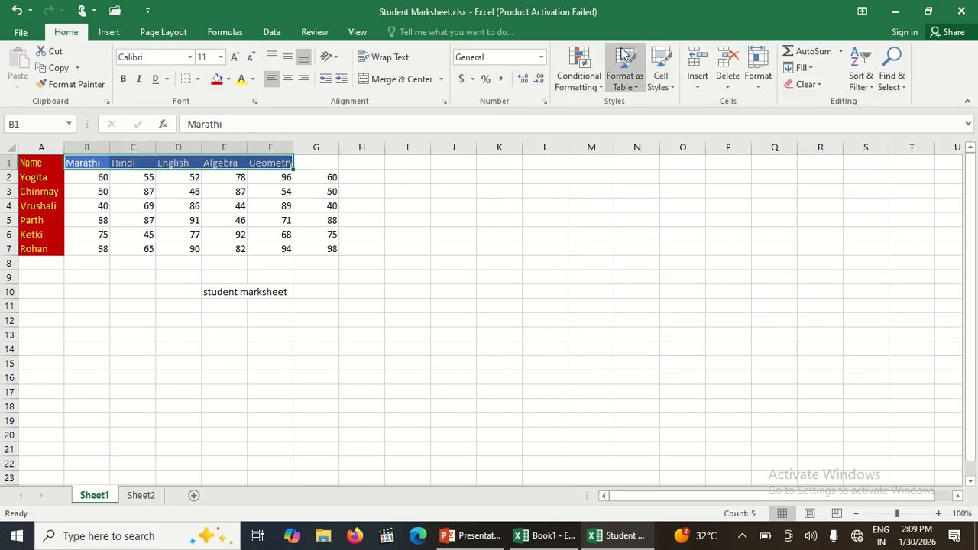
Set the subject headings in B1:F1 to the Normal cell style and deselect them
{"action": "left_click", "coordinate": [660, 69]}
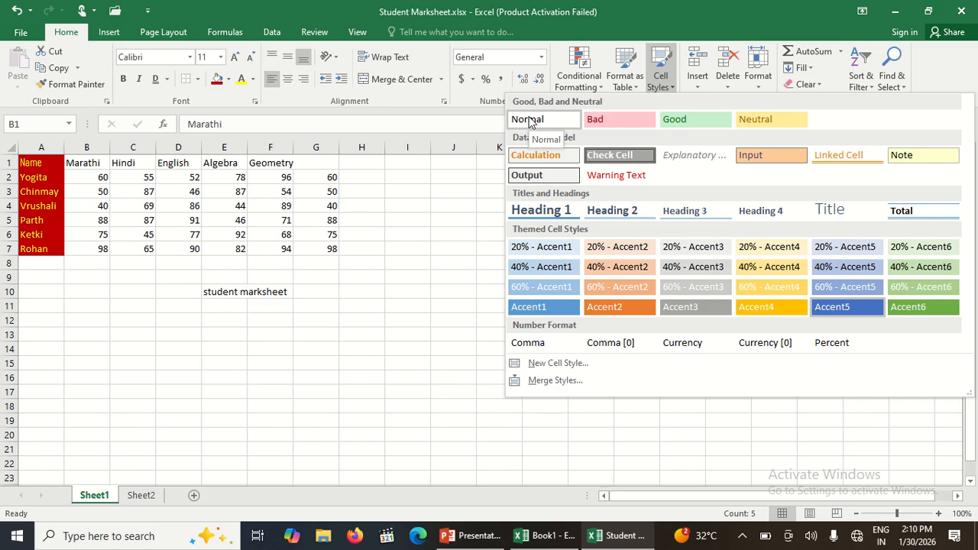
{"action": "left_click", "coordinate": [531, 118]}
{"action": "left_click", "coordinate": [380, 301]}
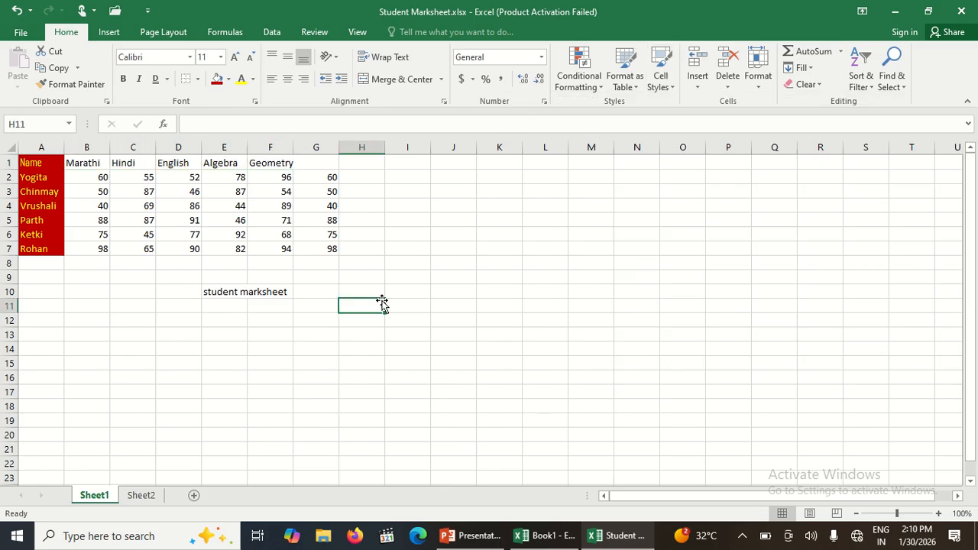
{"action": "left_click", "coordinate": [704, 90]}
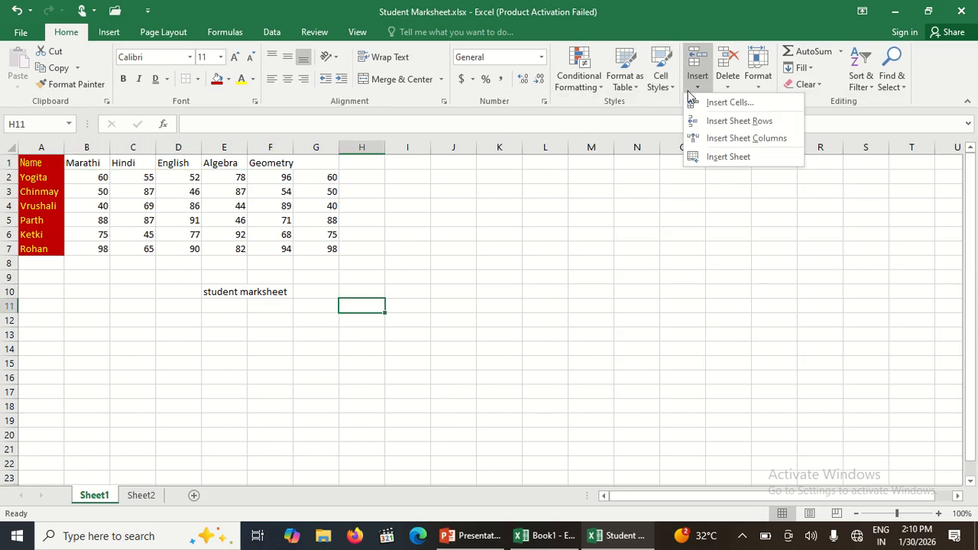
{"action": "left_click", "coordinate": [434, 234]}
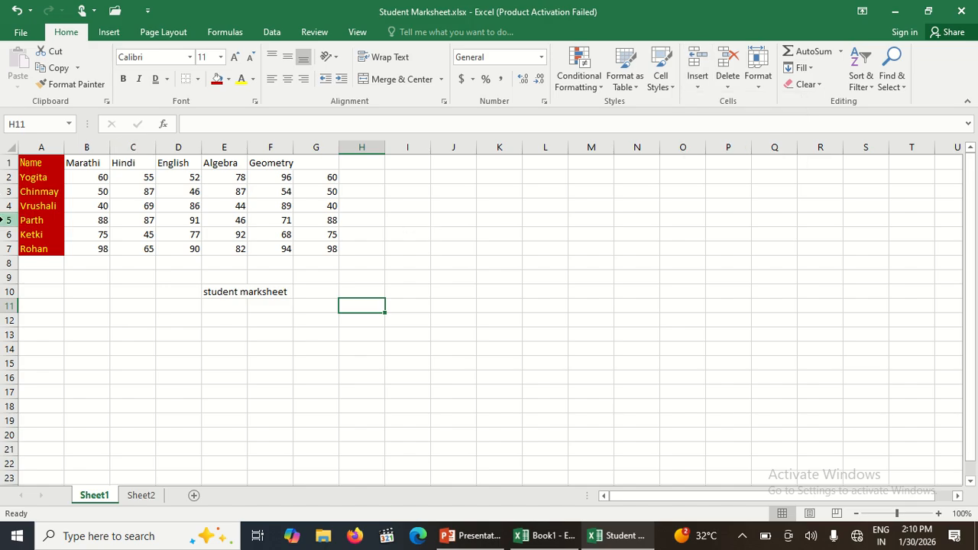
Insert a blank sheet row above row 5 of the marksheet
{"action": "left_click", "coordinate": [8, 220]}
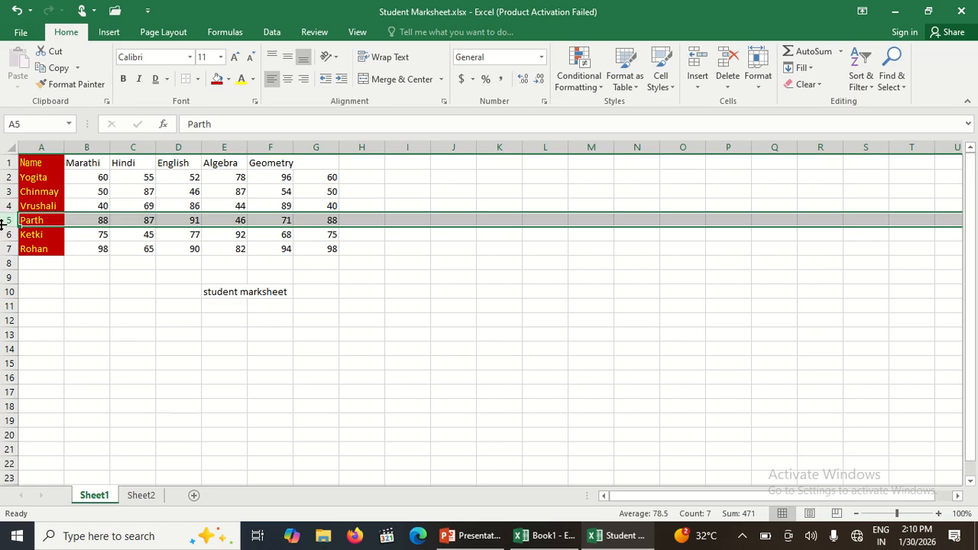
{"action": "left_click", "coordinate": [691, 92]}
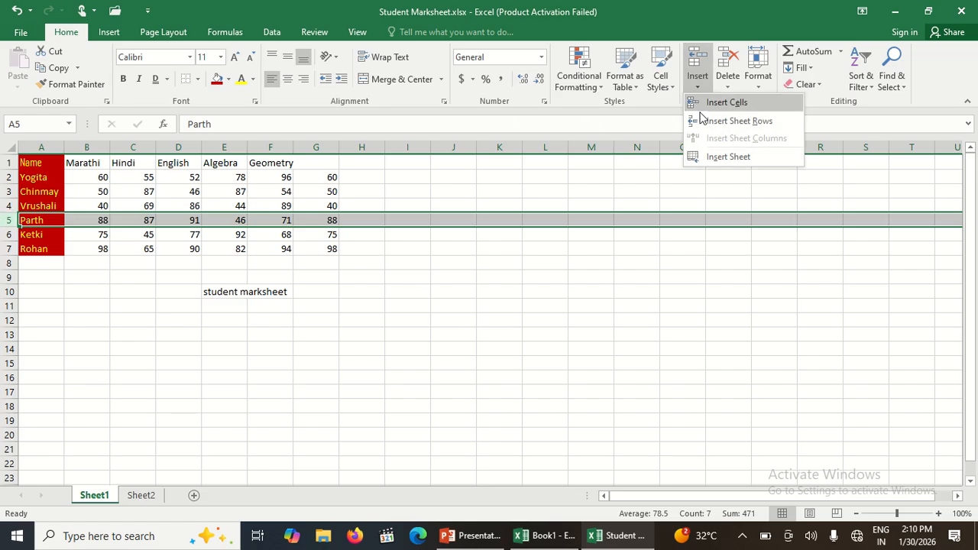
{"action": "left_click", "coordinate": [702, 115]}
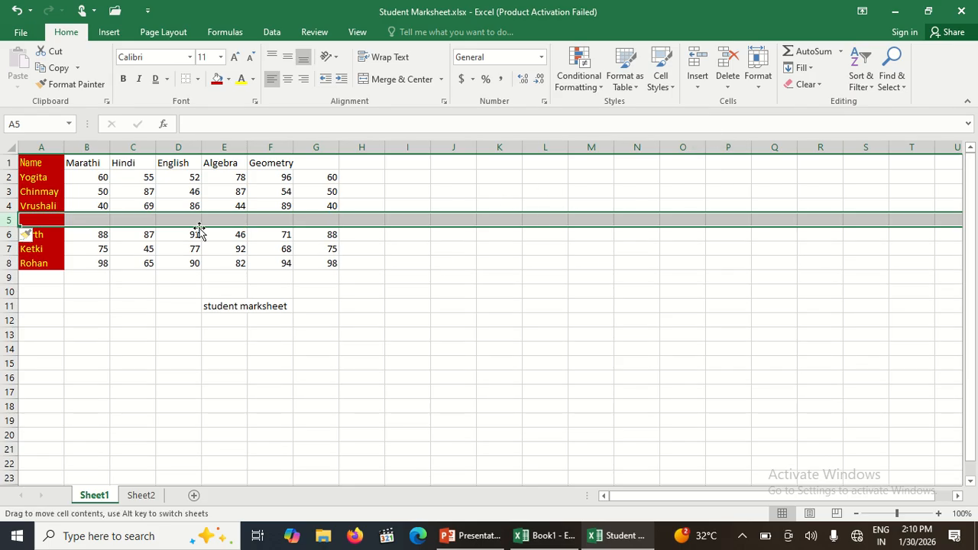
{"action": "left_click", "coordinate": [82, 260]}
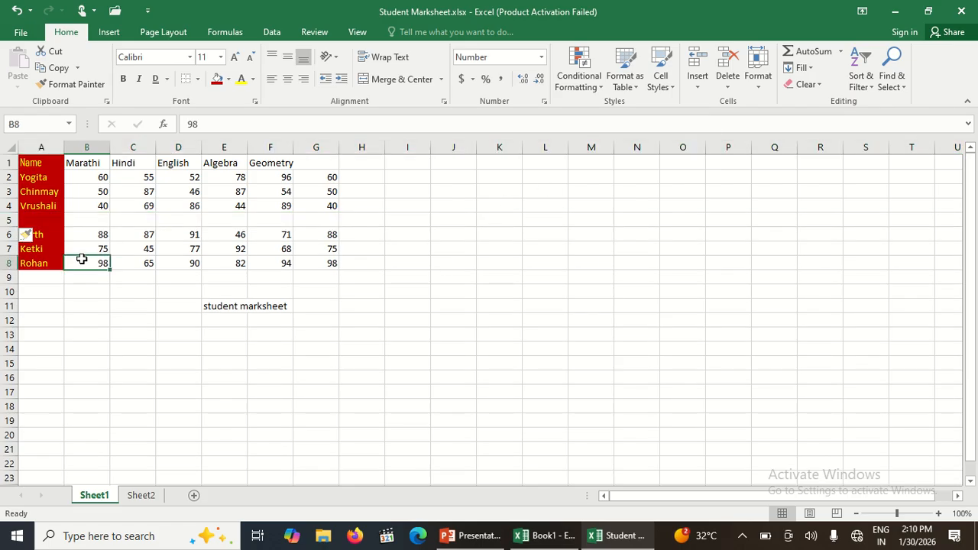
{"action": "key", "text": "ctrl+Home"}
Delete the blank row 5 from the marksheet
{"action": "left_click", "coordinate": [46, 220]}
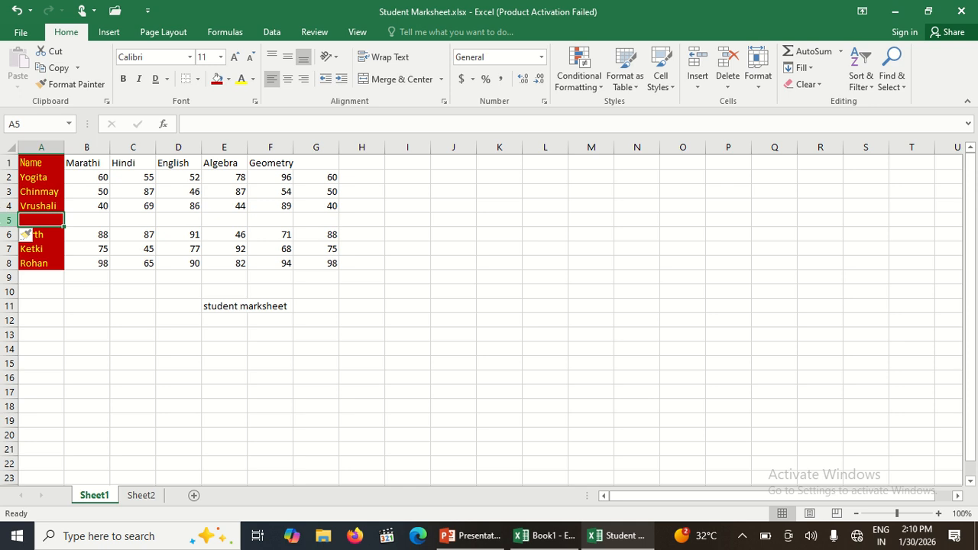
{"action": "left_click", "coordinate": [3, 220]}
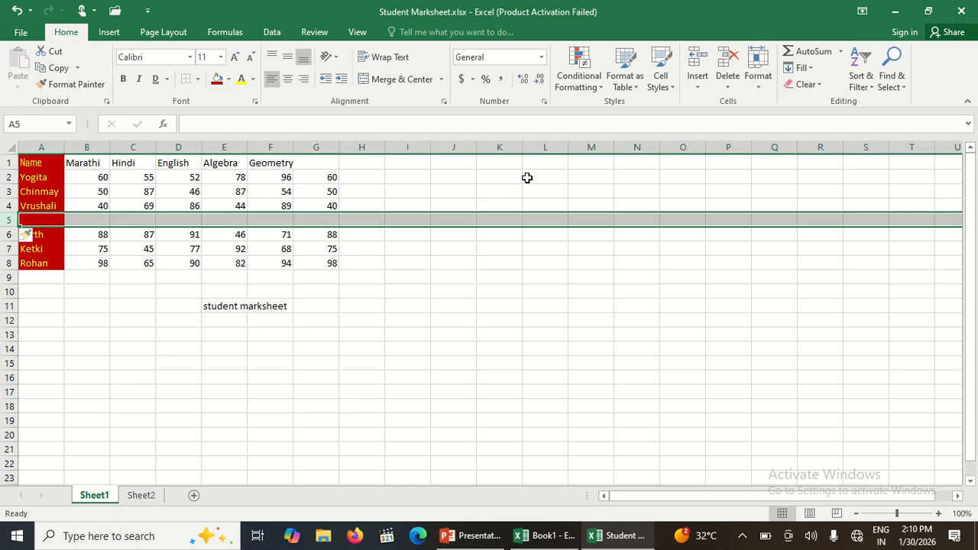
{"action": "left_click", "coordinate": [727, 84]}
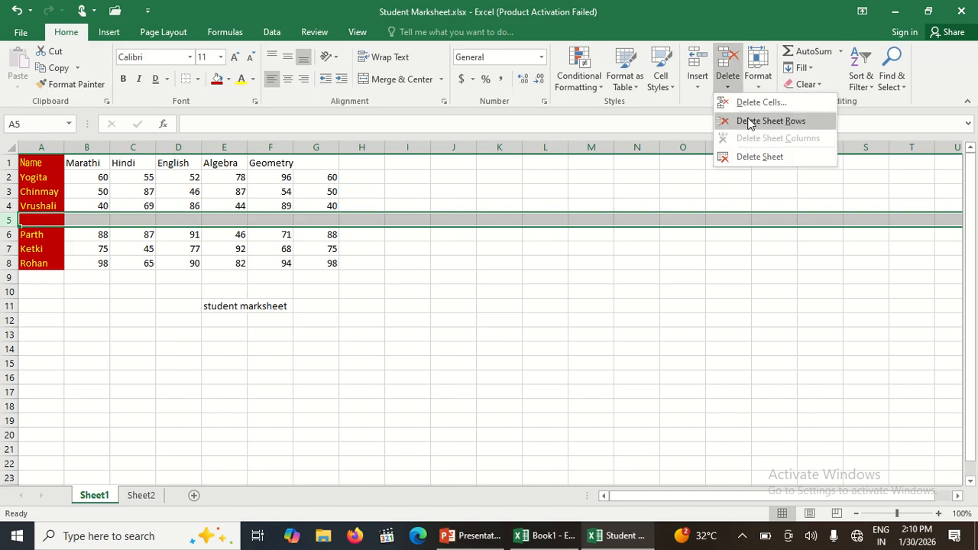
{"action": "left_click", "coordinate": [770, 121]}
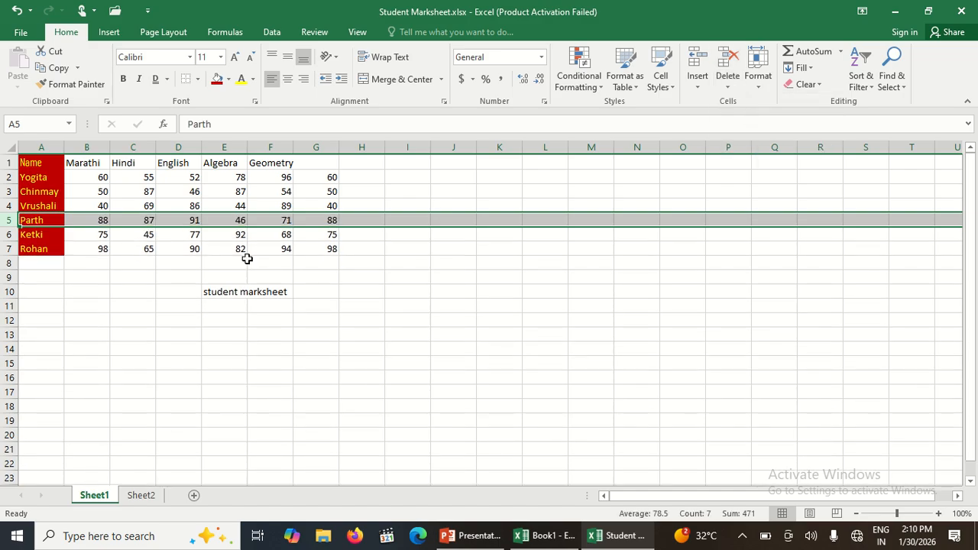
Insert a blank sheet column before the Hindi column
{"action": "left_click", "coordinate": [124, 140]}
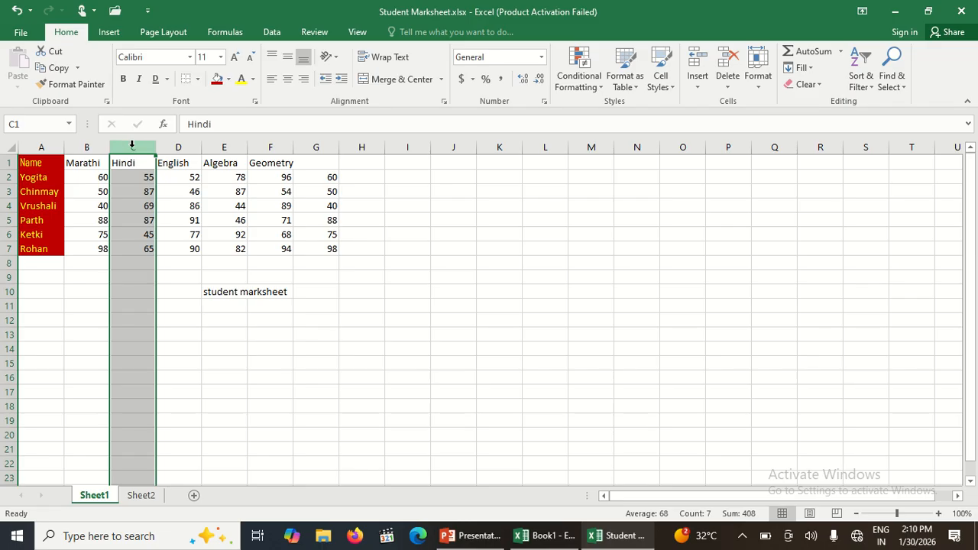
{"action": "left_click", "coordinate": [697, 85]}
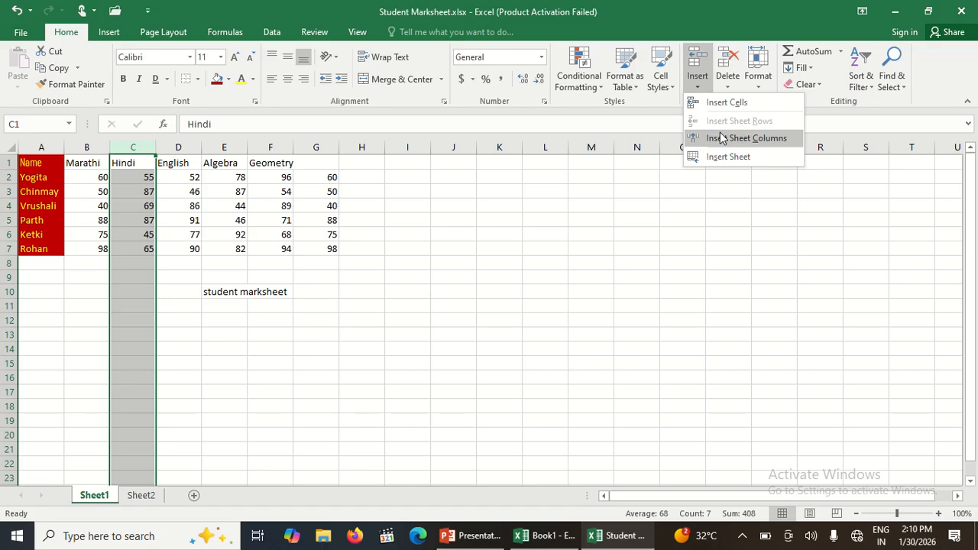
{"action": "left_click", "coordinate": [722, 139]}
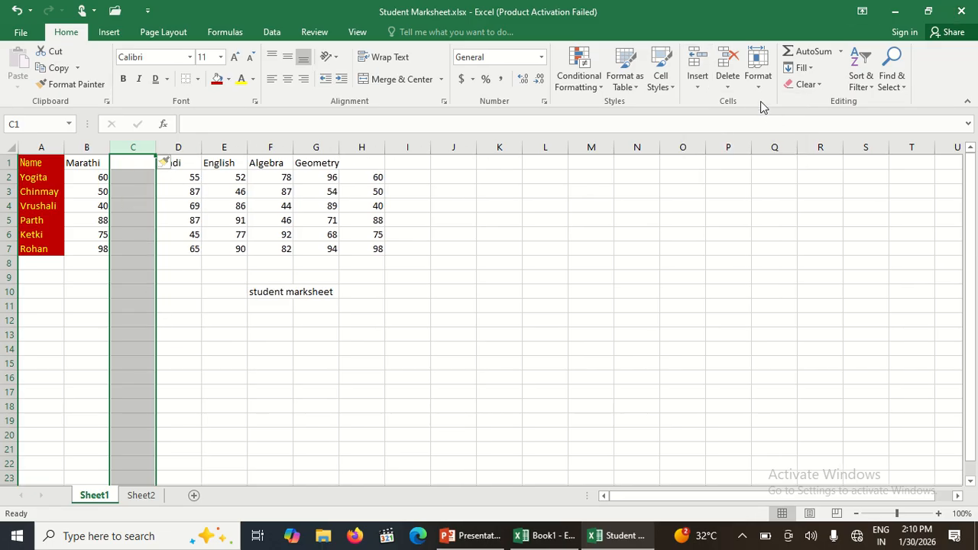
Delete the blank column C between Marathi and Hindi and deselect the column
{"action": "left_click", "coordinate": [728, 86]}
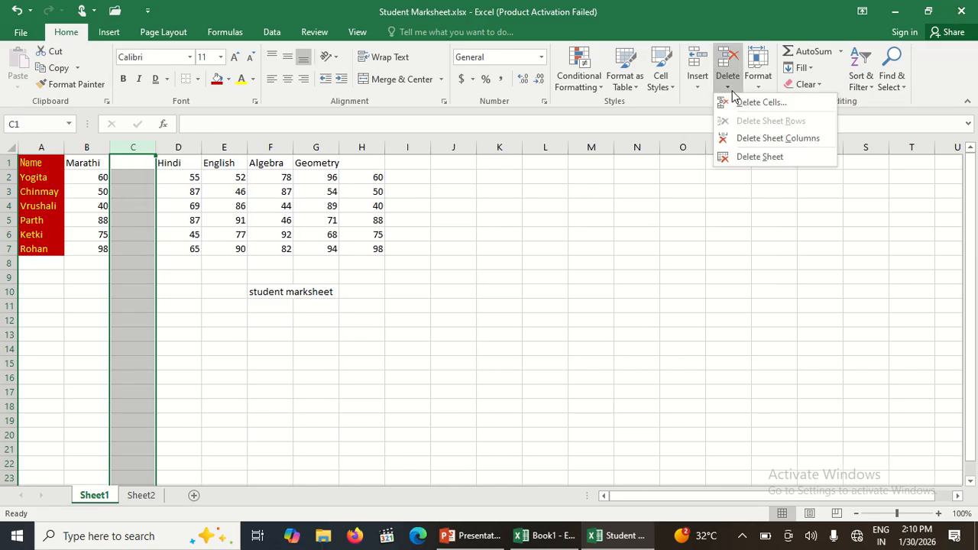
{"action": "left_click", "coordinate": [748, 141]}
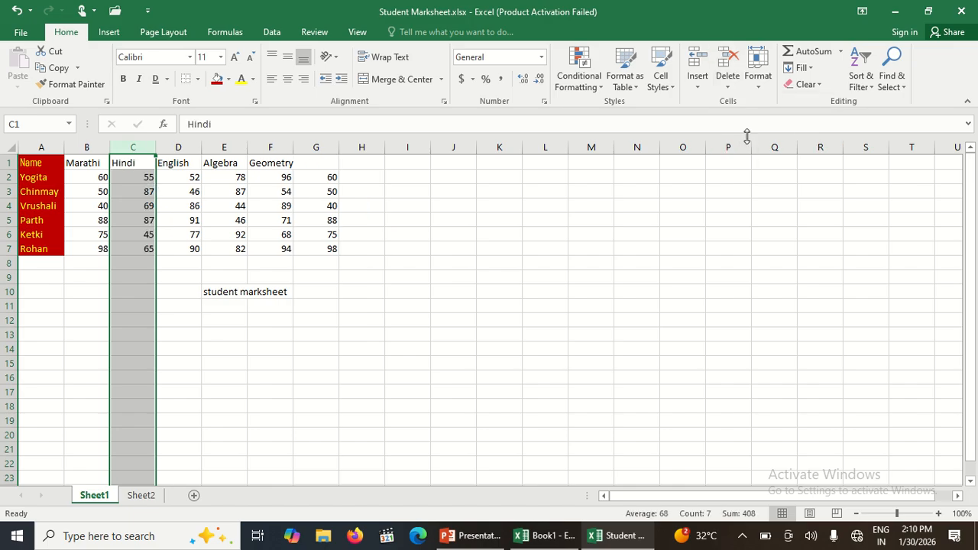
{"action": "left_click", "coordinate": [701, 129]}
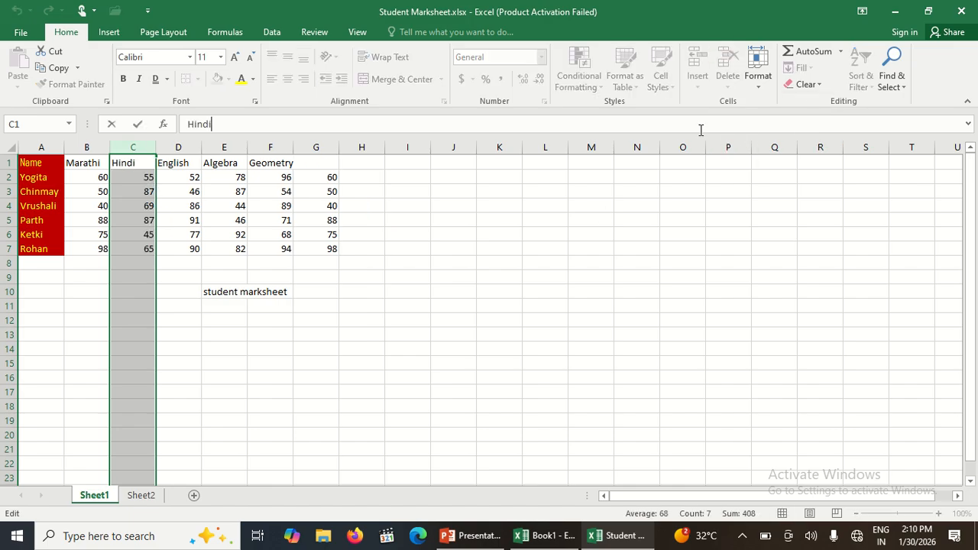
{"action": "left_click", "coordinate": [403, 259]}
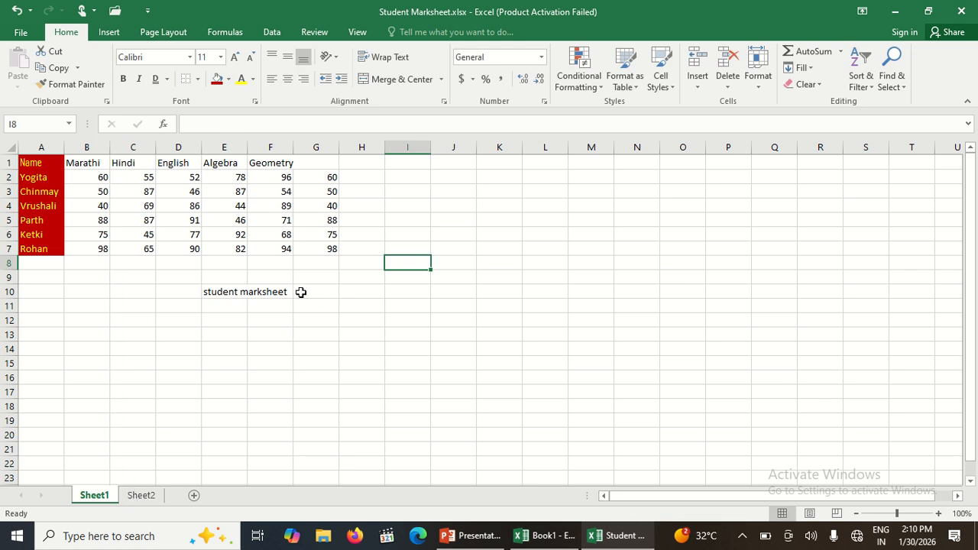
Insert a new worksheet before Sheet1 and delete that new worksheet again
{"action": "left_click", "coordinate": [708, 91]}
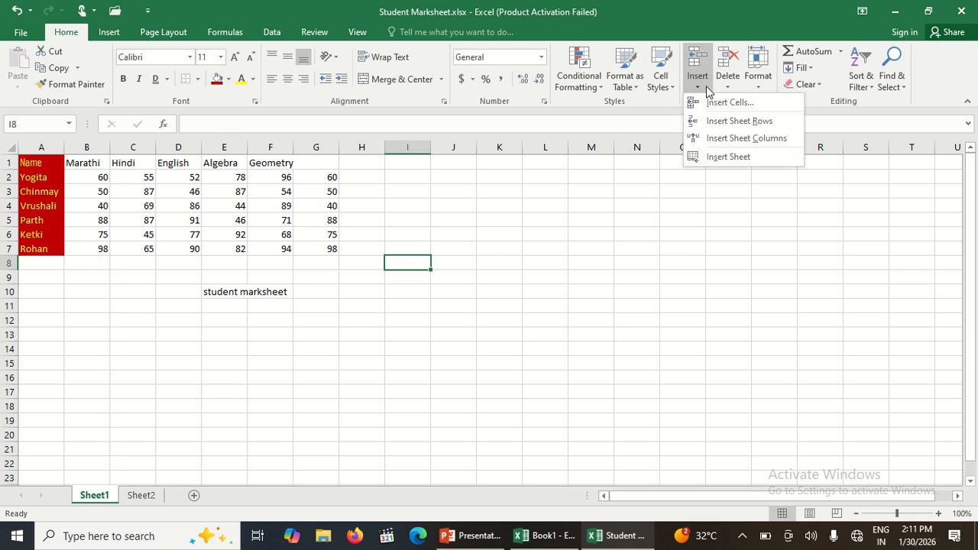
{"action": "left_click", "coordinate": [715, 158]}
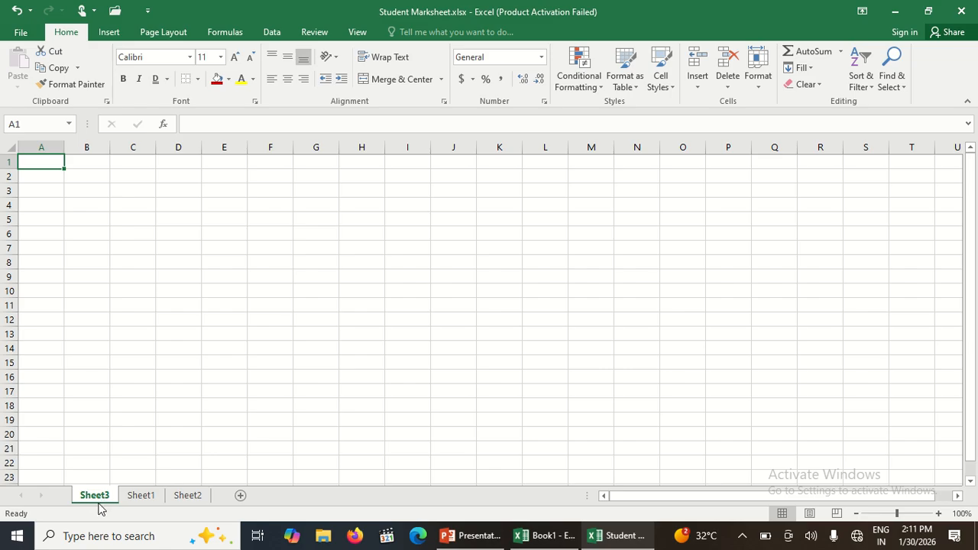
{"action": "left_click", "coordinate": [730, 87]}
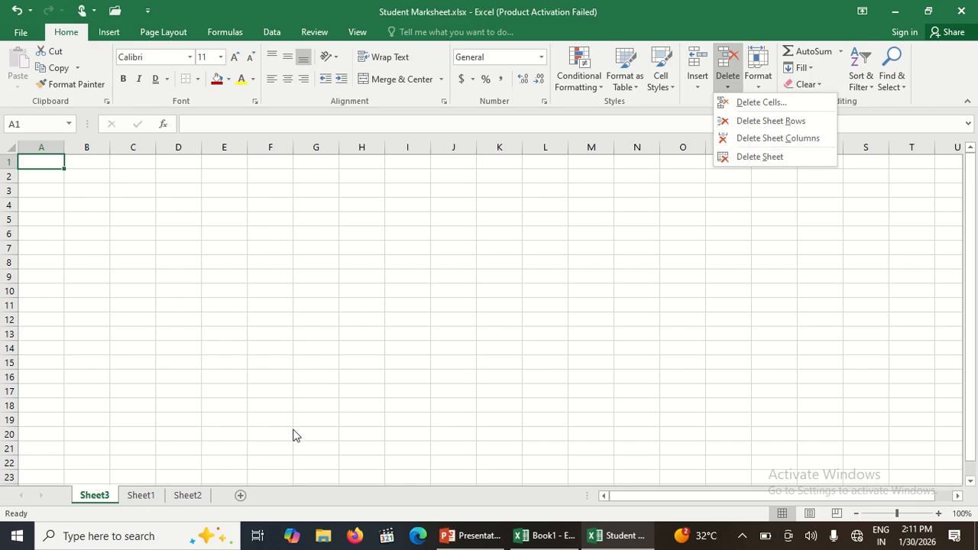
{"action": "left_click", "coordinate": [88, 496]}
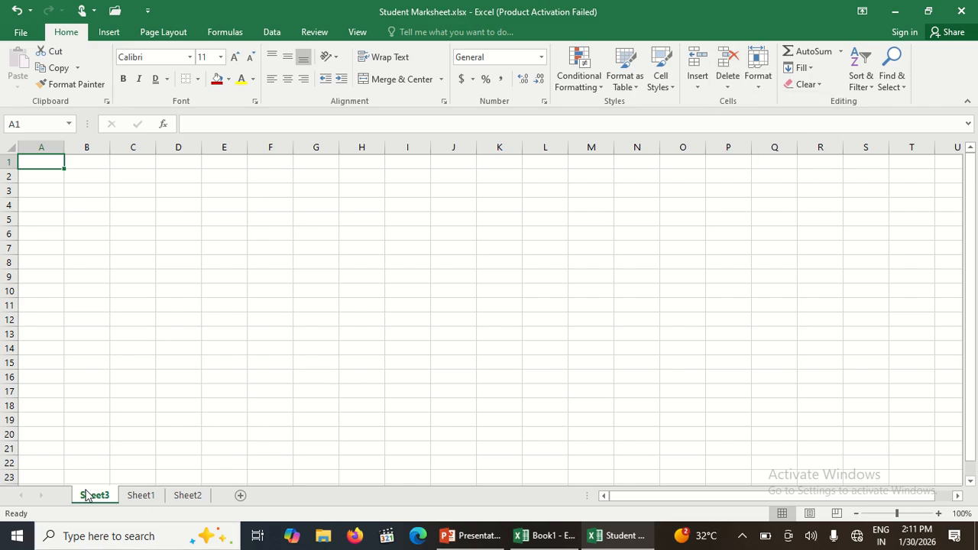
{"action": "right_click", "coordinate": [88, 495]}
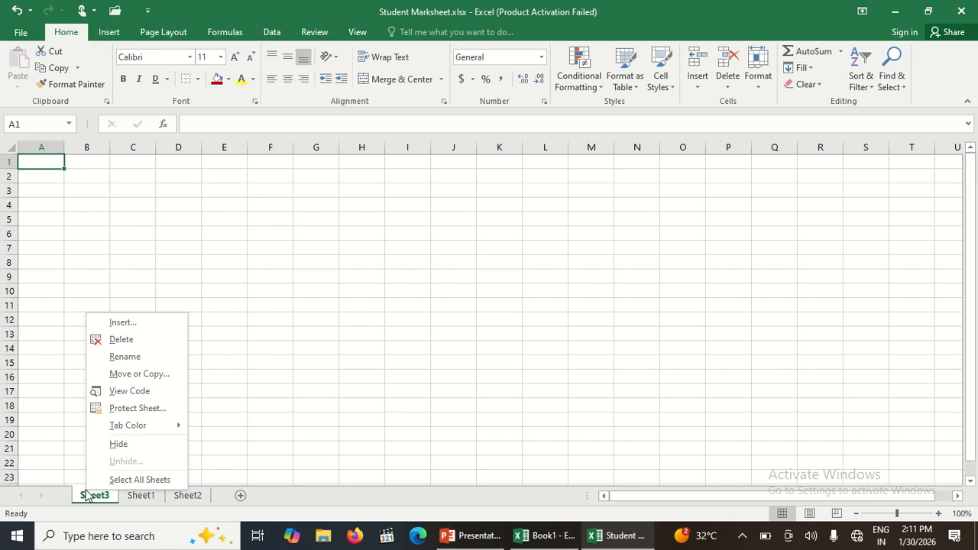
{"action": "left_click", "coordinate": [156, 342]}
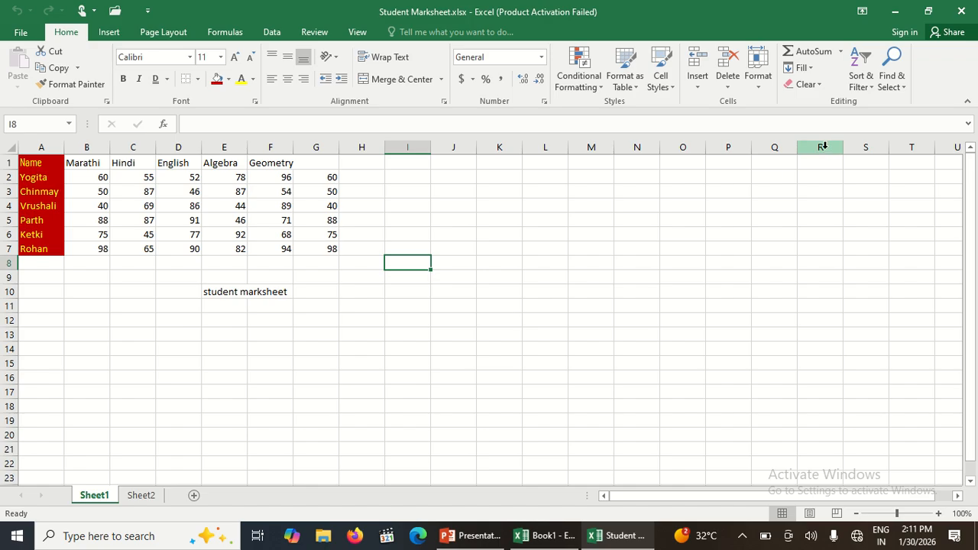
{"action": "left_click", "coordinate": [761, 81]}
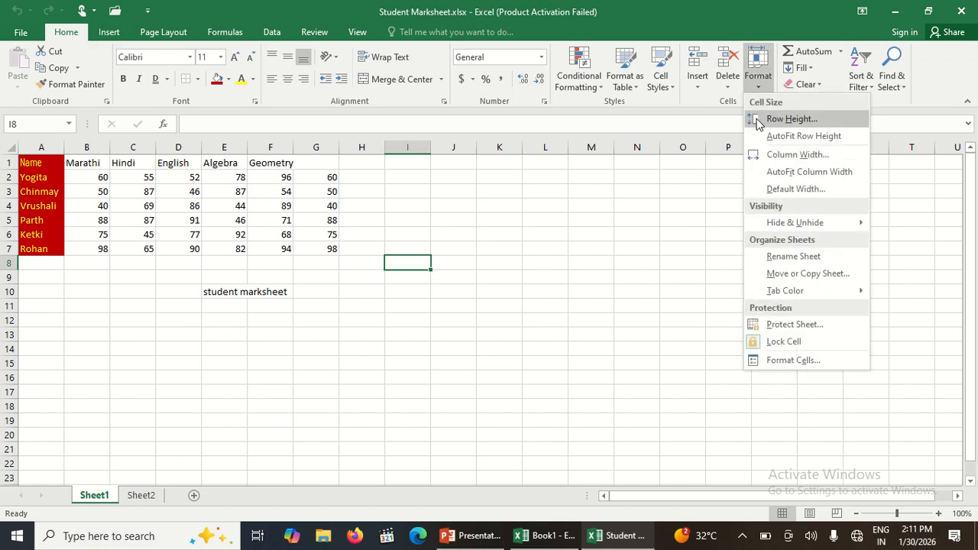
{"action": "left_click", "coordinate": [280, 277]}
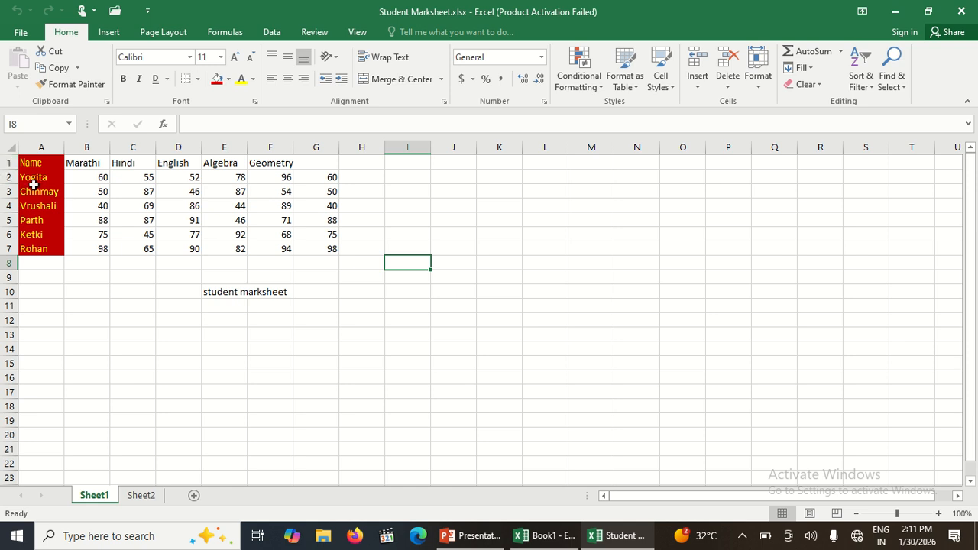
{"action": "left_click", "coordinate": [374, 290]}
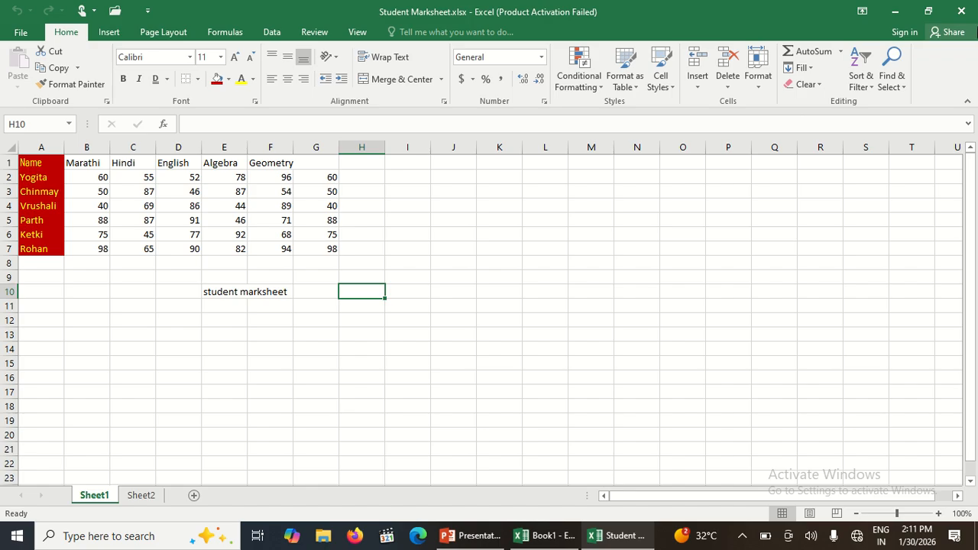
{"action": "left_click", "coordinate": [697, 83]}
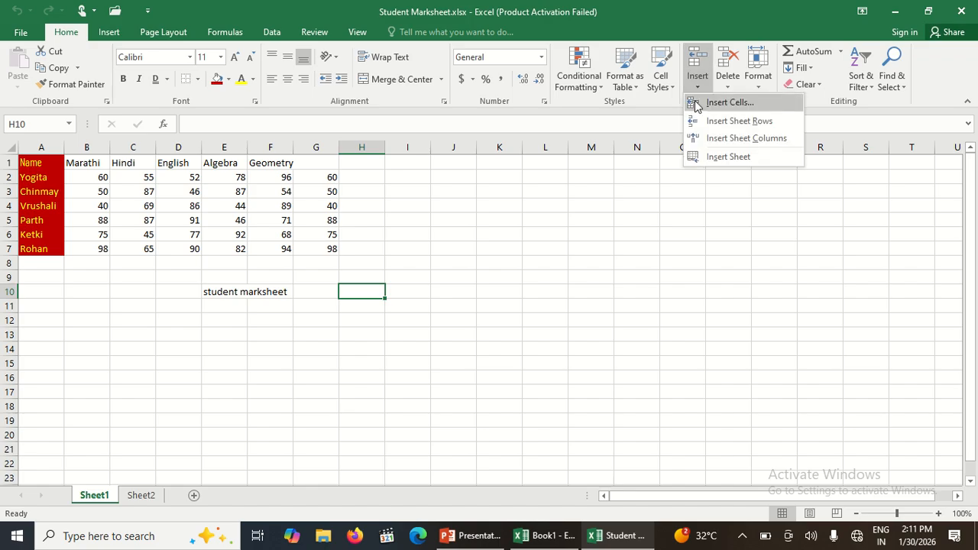
{"action": "left_click", "coordinate": [288, 269]}
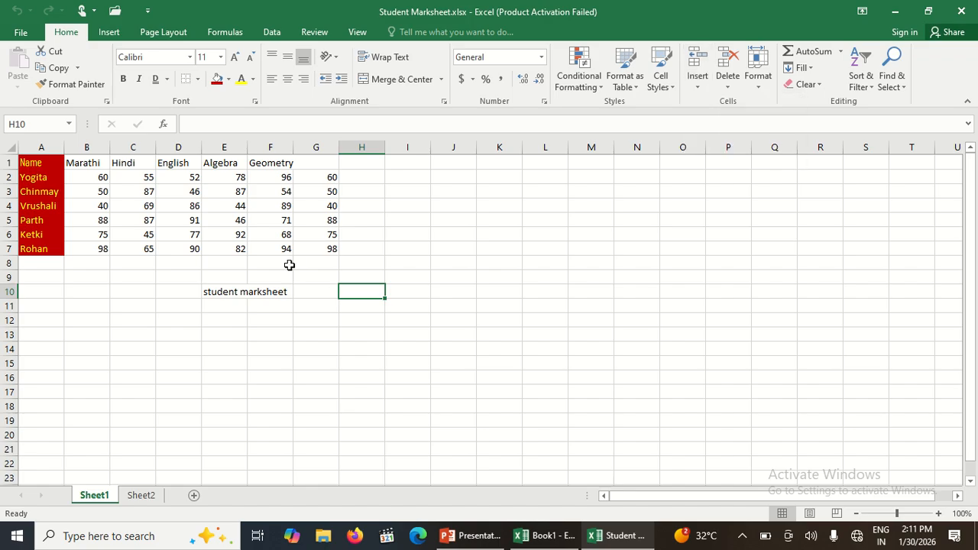
Insert a blank sheet row above the marksheet's heading row
{"action": "left_click", "coordinate": [7, 162]}
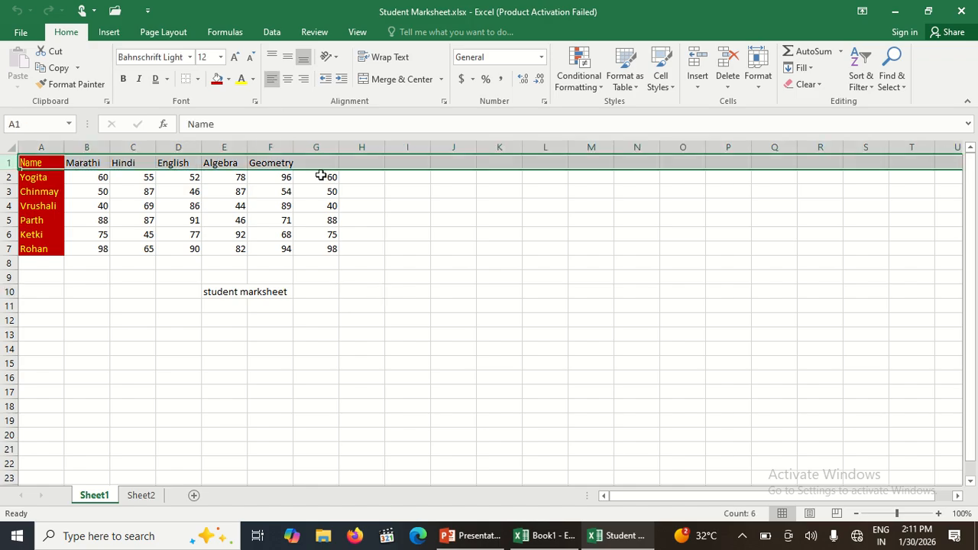
{"action": "left_click", "coordinate": [706, 84]}
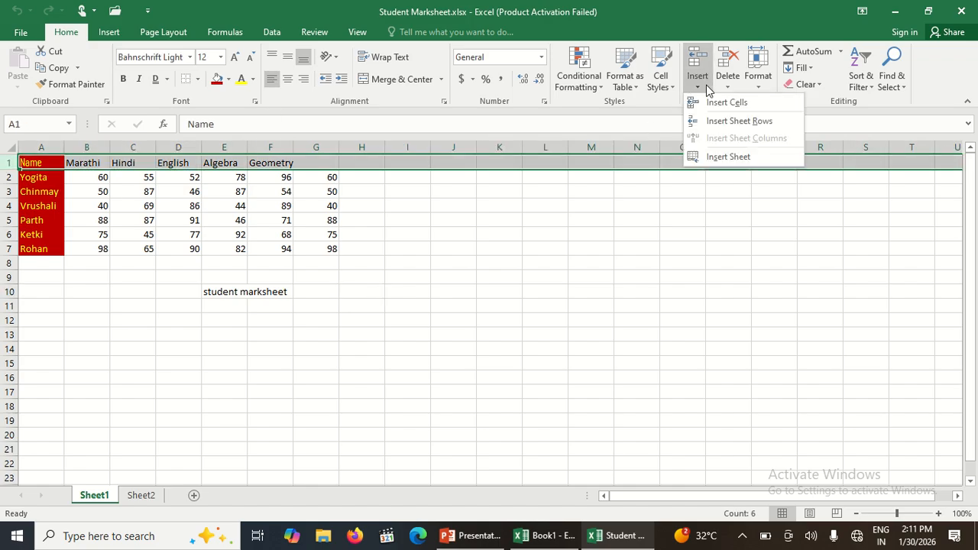
{"action": "left_click", "coordinate": [713, 123]}
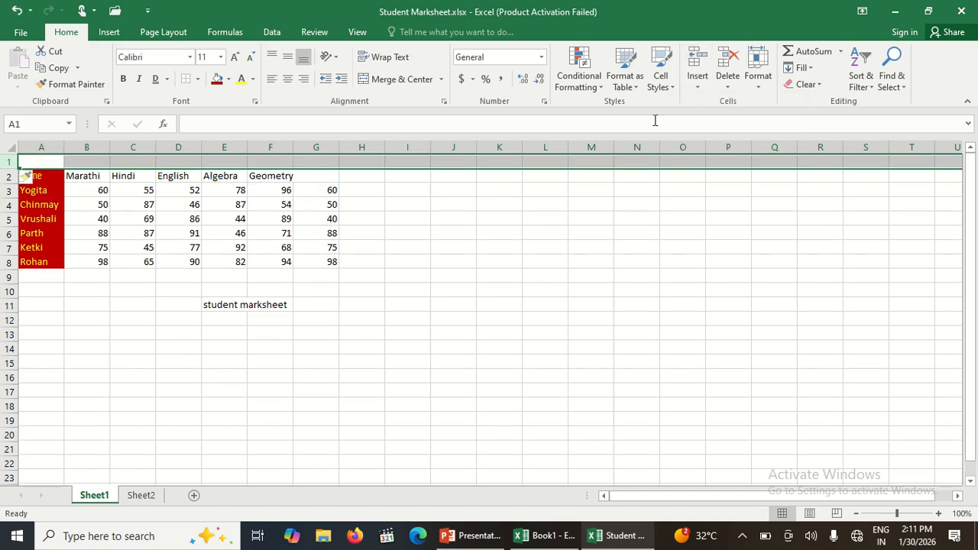
Enter the title "Student Marksheet" in cell A1 of the blank top row
{"action": "left_click", "coordinate": [52, 163]}
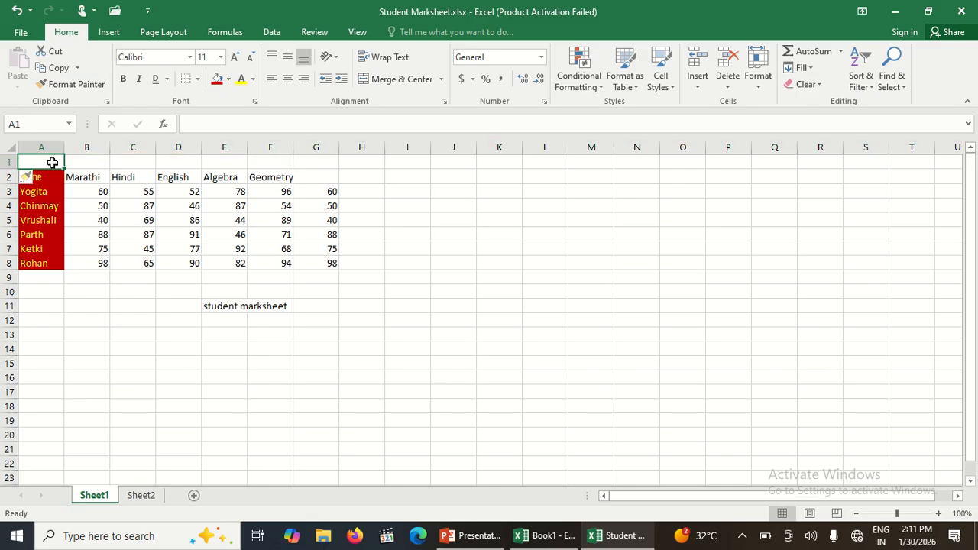
{"action": "type", "text": "Stu"}
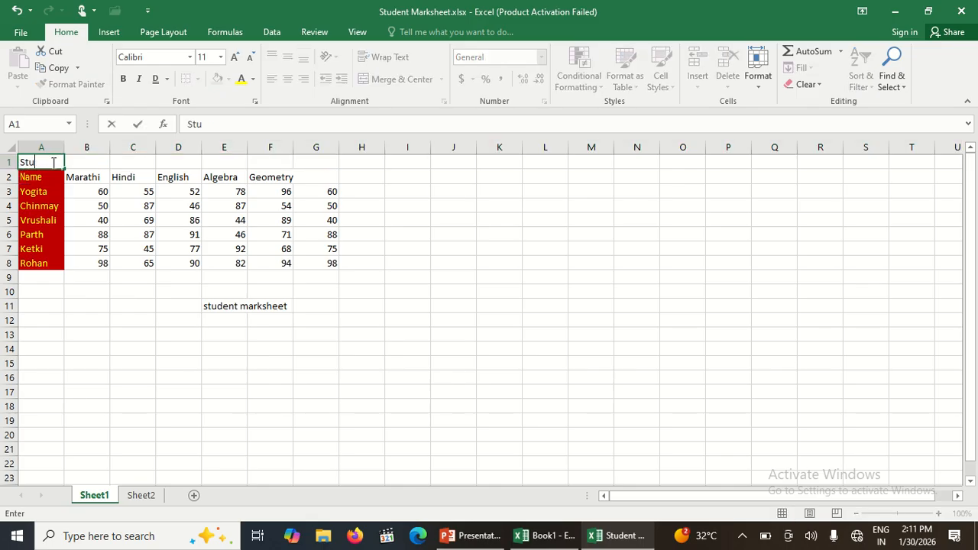
{"action": "key", "text": "BackSpace"}
{"action": "key", "text": "BackSpace"}
{"action": "key", "text": "BackSpace"}
{"action": "type", "text": "dent Mar"}
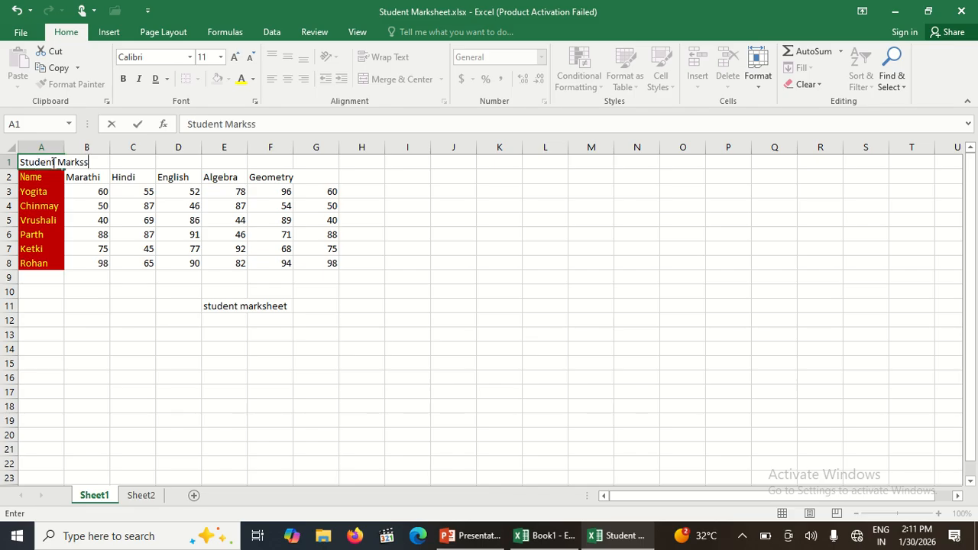
{"action": "type", "text": "ksheet"}
{"action": "left_click", "coordinate": [124, 220]}
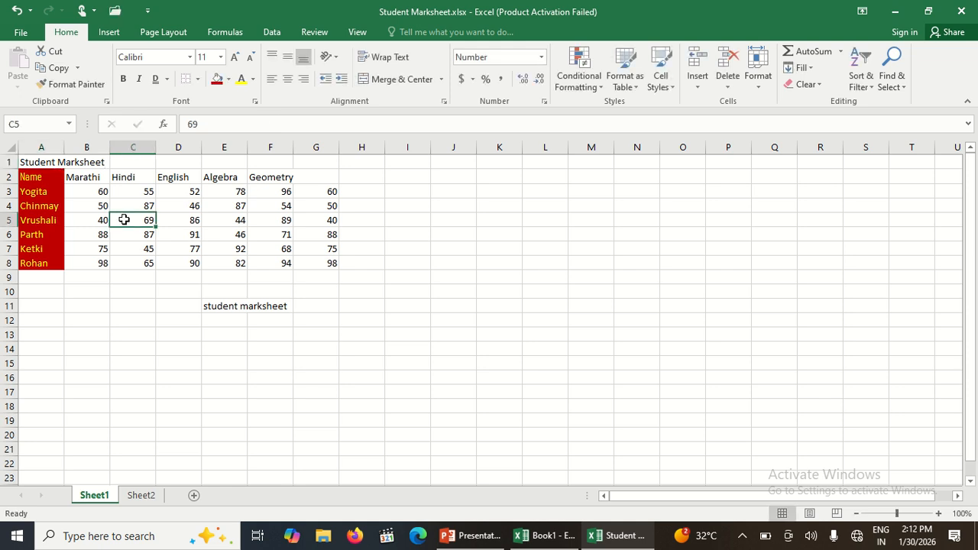
Merge and center the title "Student Marksheet" across cells A1 to G1, and deselect the title
{"action": "left_click", "coordinate": [38, 163]}
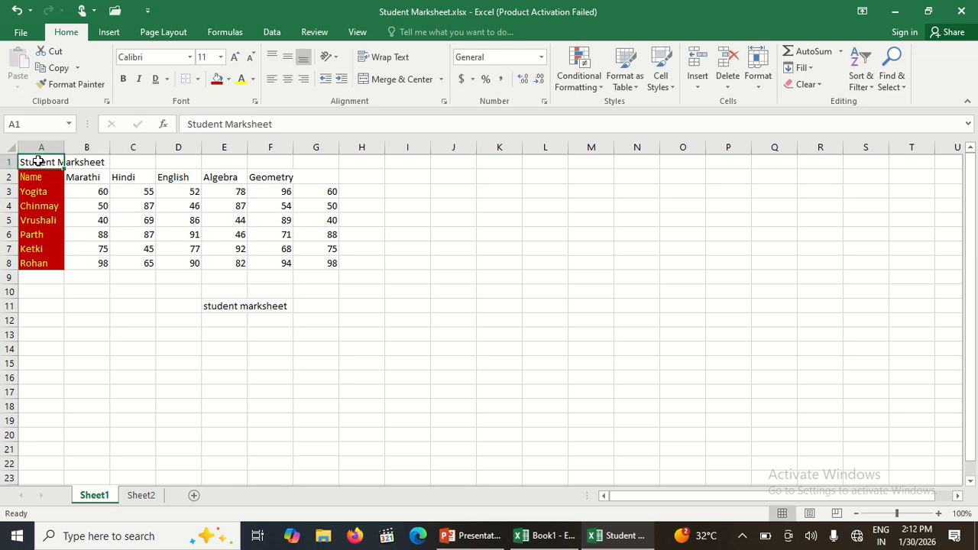
{"action": "key", "text": "shift+Right"}
{"action": "key", "text": "shift+Right"}
{"action": "key", "text": "shift+Right"}
{"action": "key", "text": "shift+Right"}
{"action": "key", "text": "shift+Right"}
{"action": "key", "text": "shift+Right"}
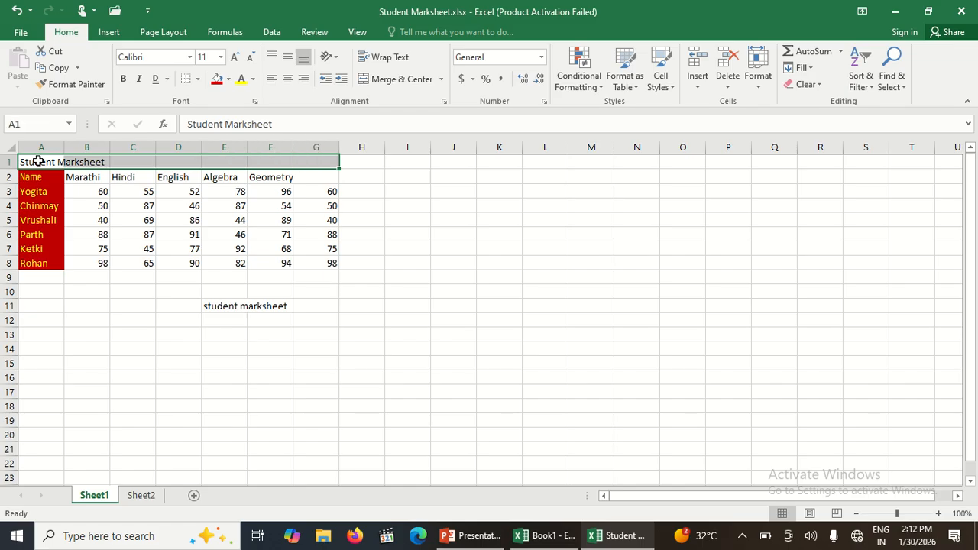
{"action": "left_click", "coordinate": [442, 79]}
{"action": "left_click", "coordinate": [433, 96]}
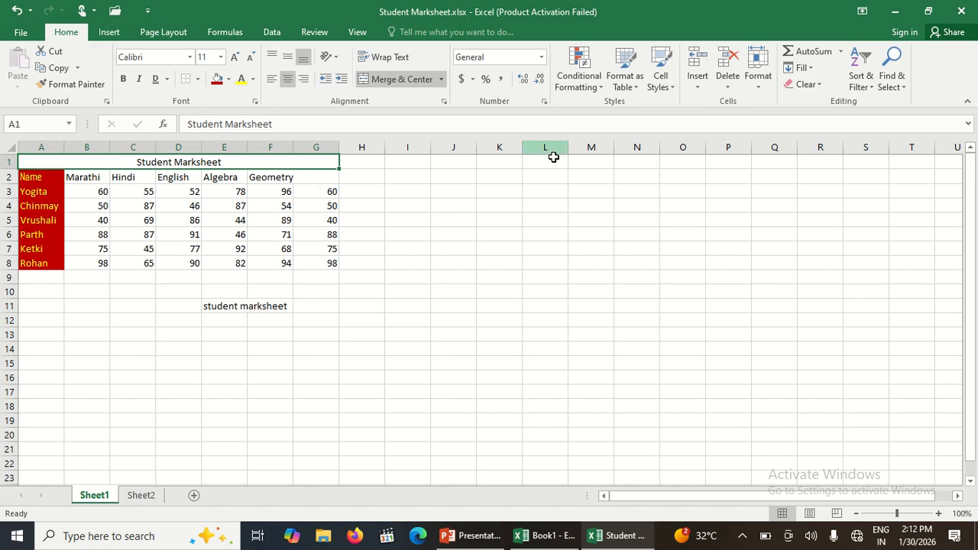
{"action": "left_click", "coordinate": [528, 196]}
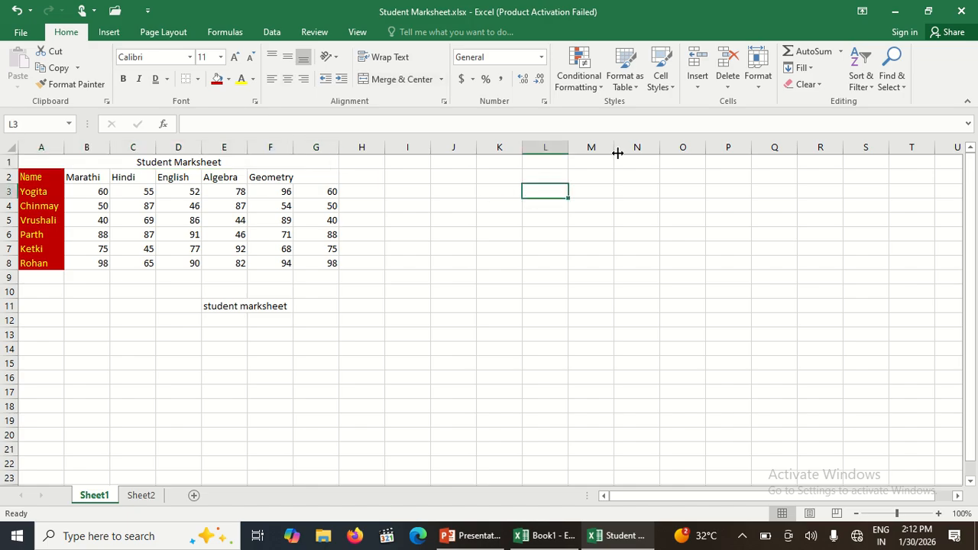
Increase the height of title row 1 with Row Height and apply AutoFit Row Height to the same row
{"action": "left_click", "coordinate": [752, 89]}
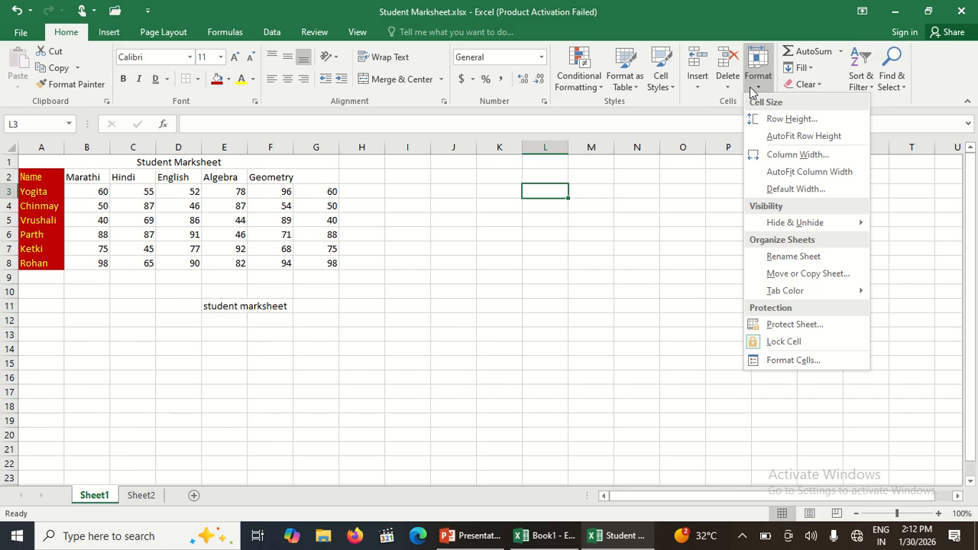
{"action": "left_click", "coordinate": [9, 165]}
{"action": "left_click", "coordinate": [6, 162]}
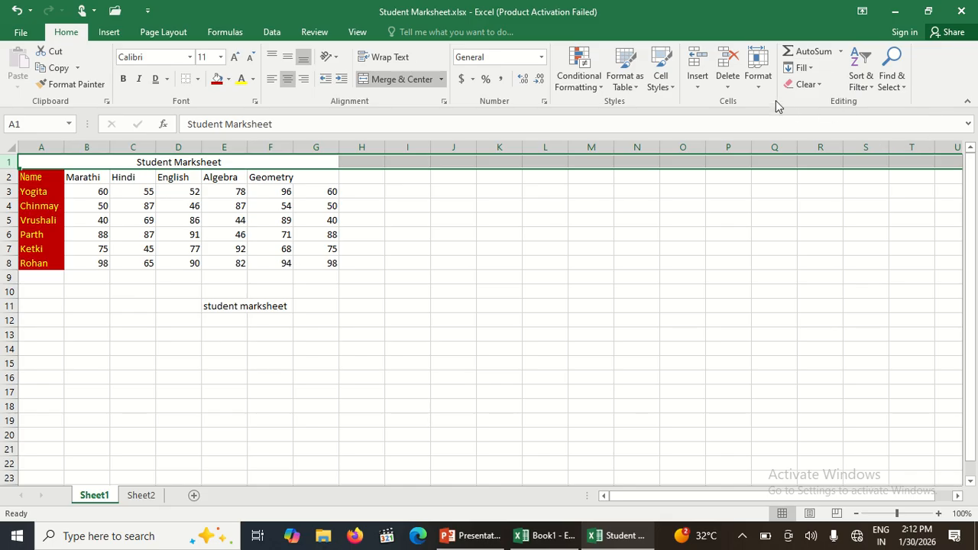
{"action": "left_click", "coordinate": [758, 75]}
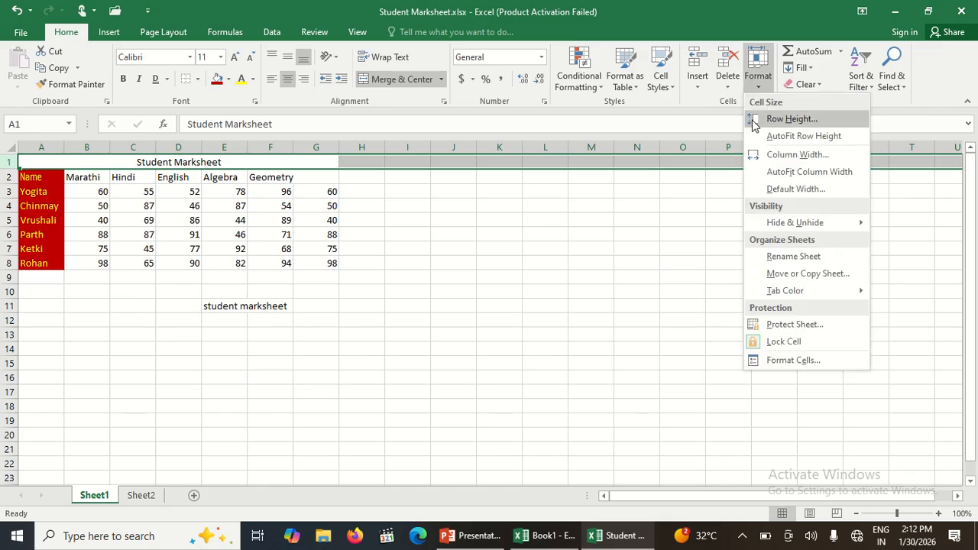
{"action": "left_click", "coordinate": [755, 121]}
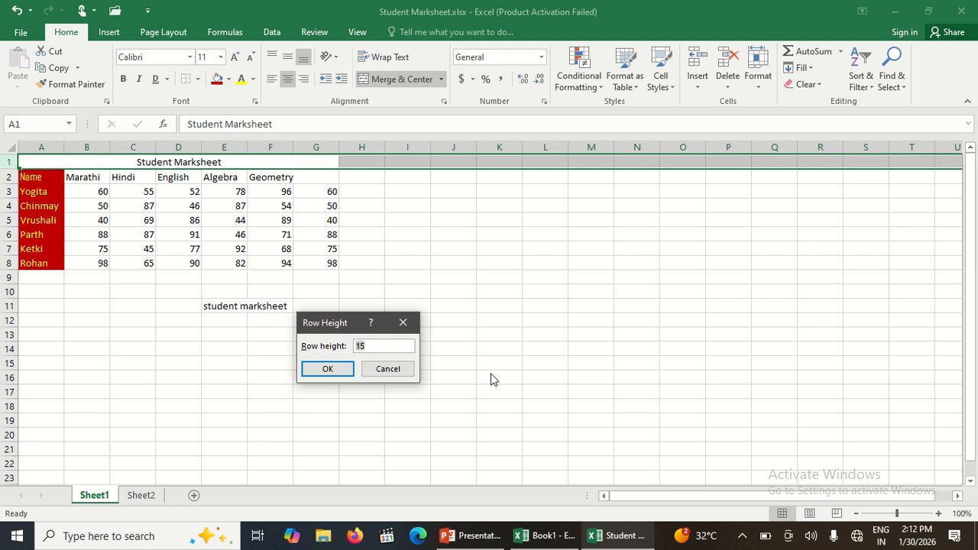
{"action": "left_click", "coordinate": [343, 373]}
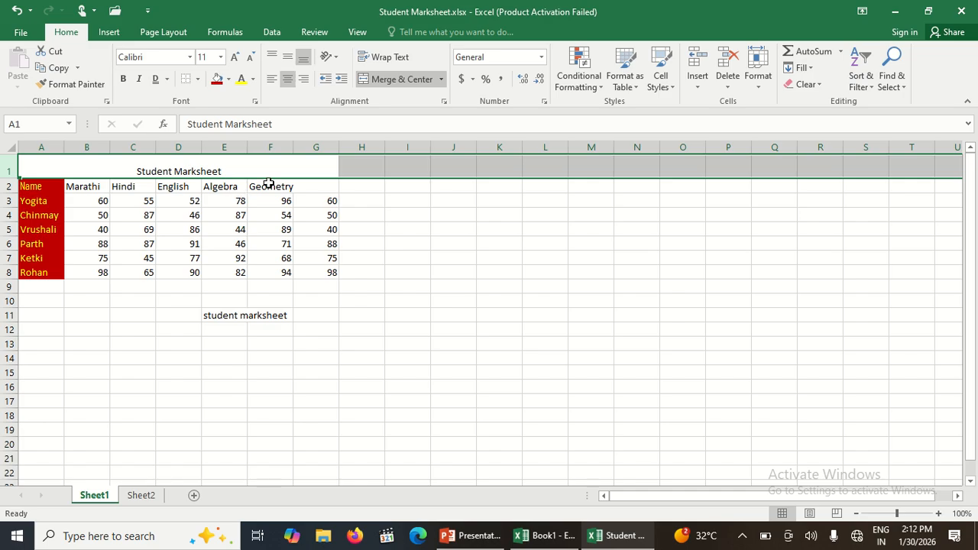
{"action": "left_click", "coordinate": [754, 81]}
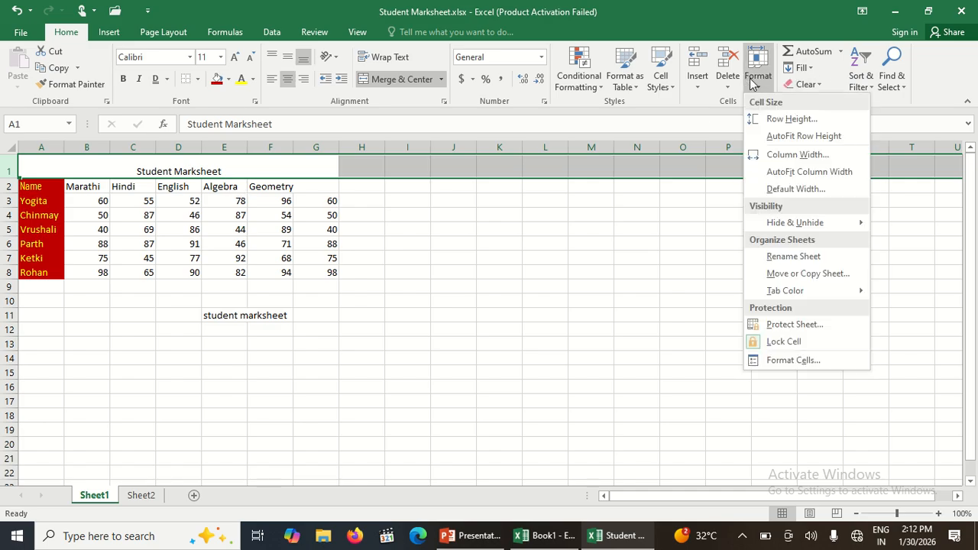
{"action": "left_click", "coordinate": [787, 138]}
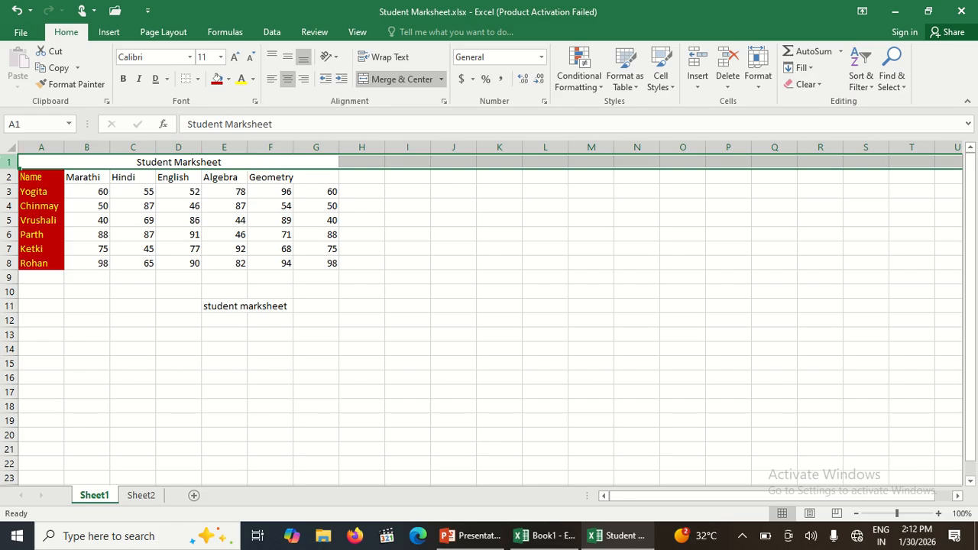
Widen column A with a larger Column Width value, and narrow it a little by hand
{"action": "left_click", "coordinate": [57, 146]}
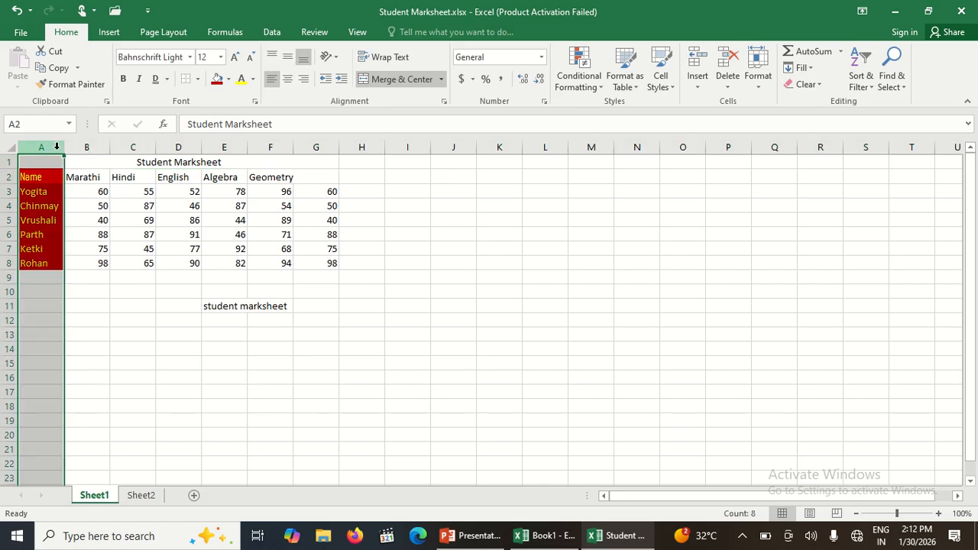
{"action": "mouse_move", "coordinate": [61, 147]}
{"action": "left_mouse_down"}
{"action": "mouse_move", "coordinate": [80, 147]}
{"action": "mouse_move", "coordinate": [65, 146]}
{"action": "left_mouse_up"}
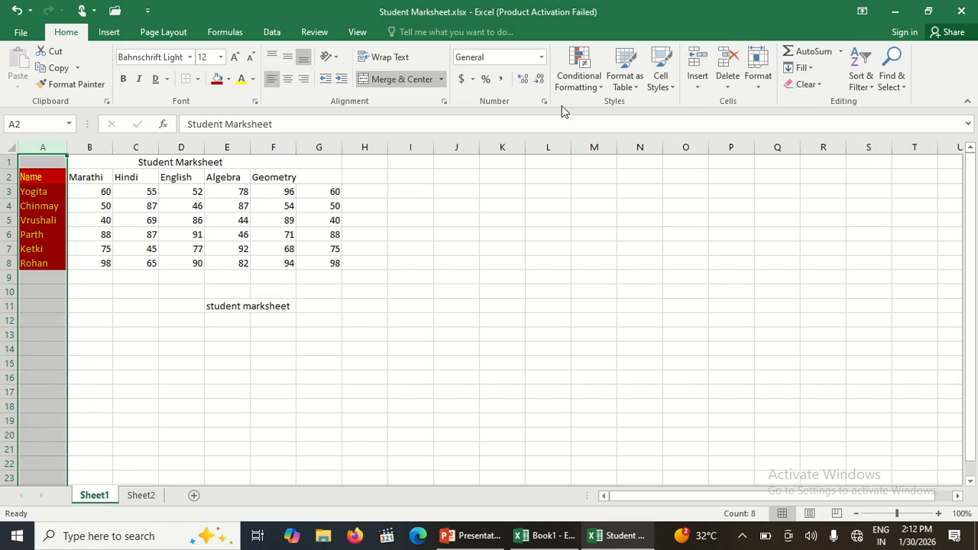
{"action": "left_click", "coordinate": [764, 83]}
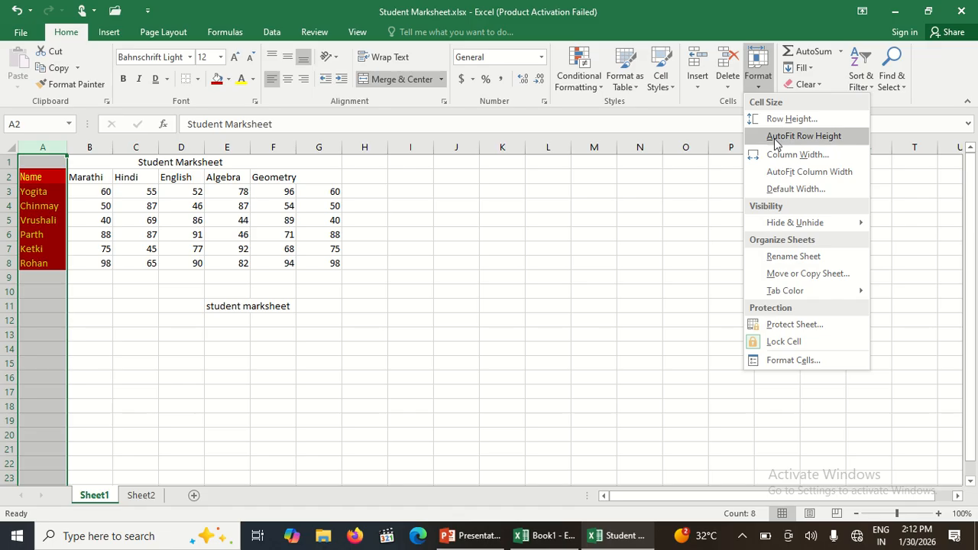
{"action": "left_click", "coordinate": [776, 153]}
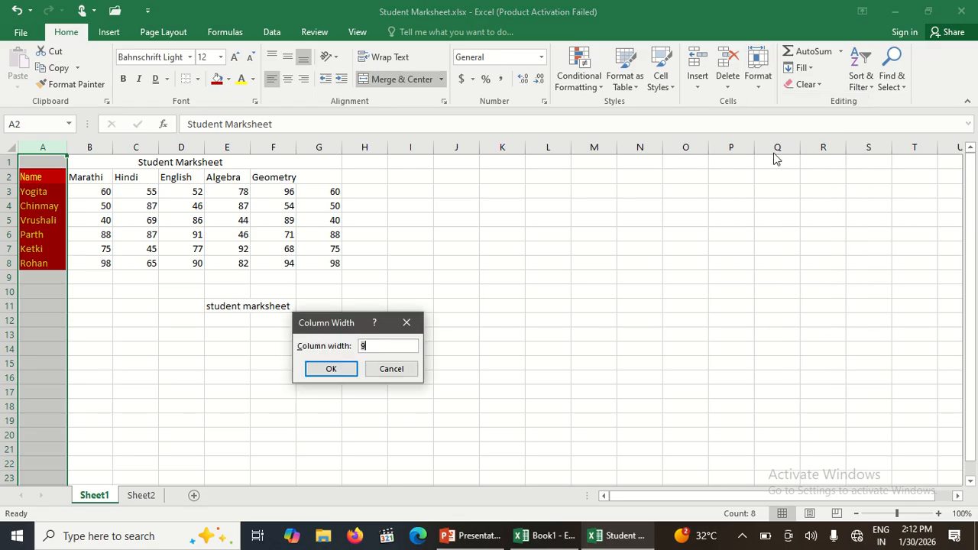
{"action": "key", "text": "Return"}
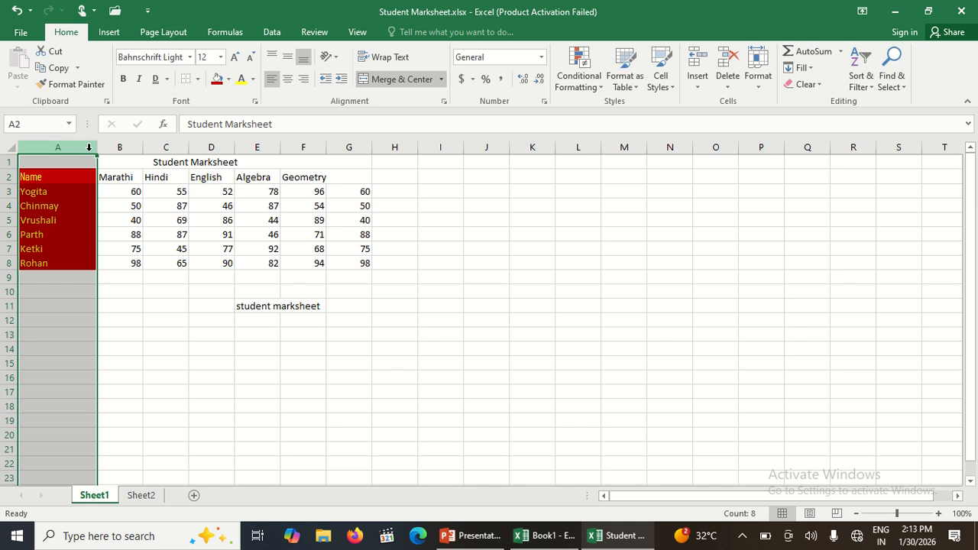
{"action": "left_click_drag", "start_coordinate": [97, 147], "coordinate": [75, 147]}
{"action": "left_click", "coordinate": [146, 289]}
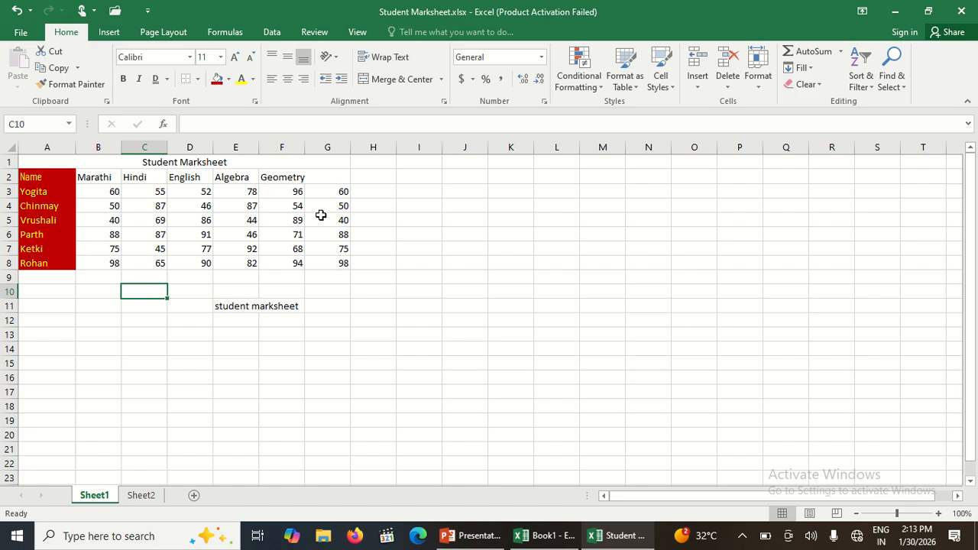
AutoFit the width of column A to its student names and deselect the column
{"action": "left_click", "coordinate": [759, 84]}
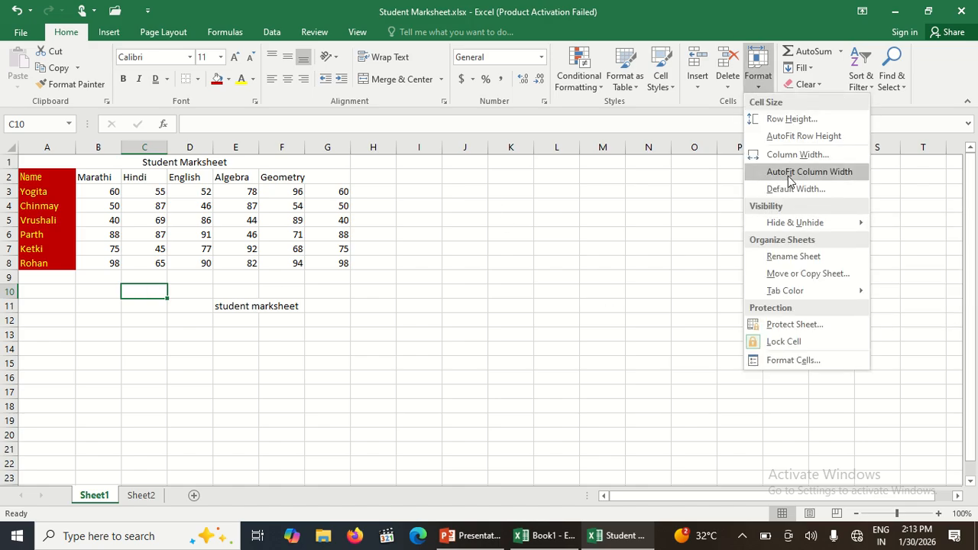
{"action": "left_click", "coordinate": [45, 145]}
{"action": "left_click", "coordinate": [45, 145]}
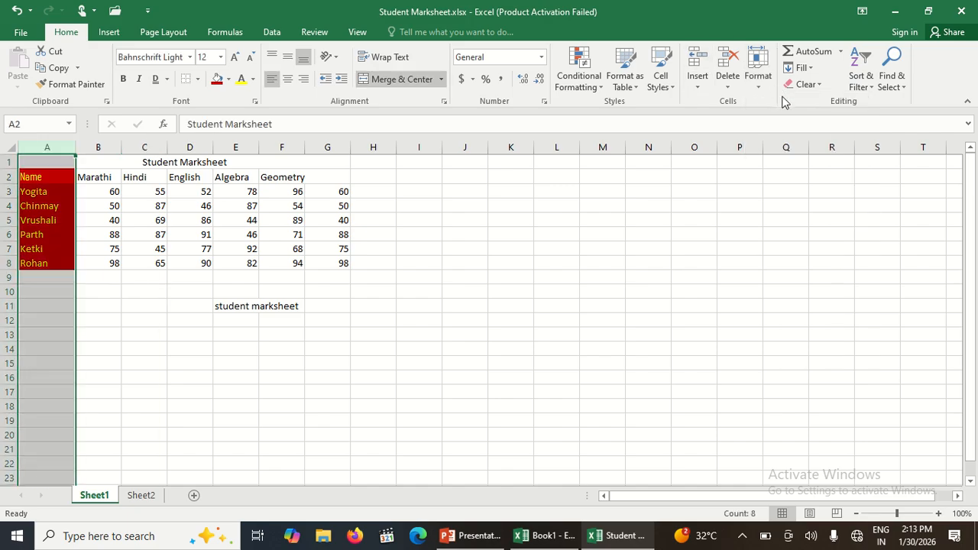
{"action": "left_click", "coordinate": [758, 82]}
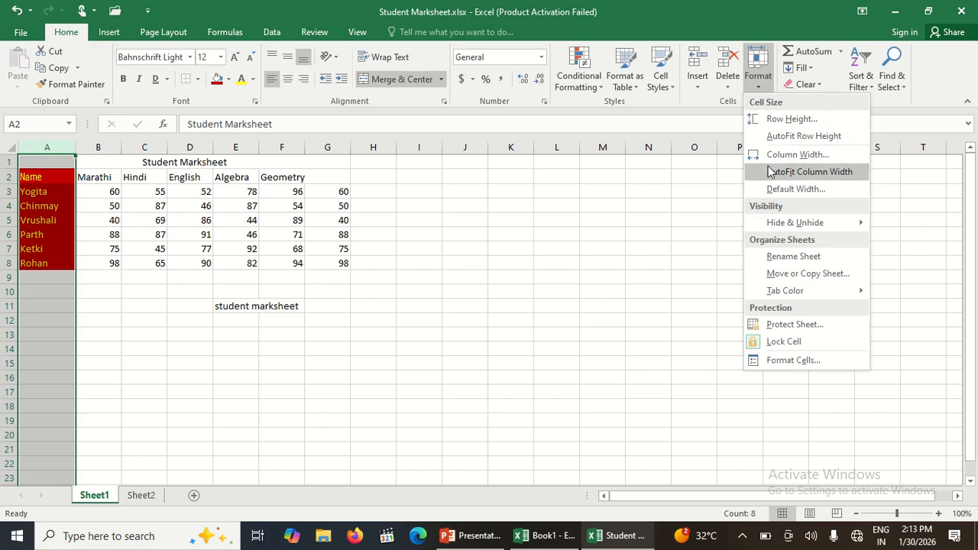
{"action": "left_click", "coordinate": [771, 171]}
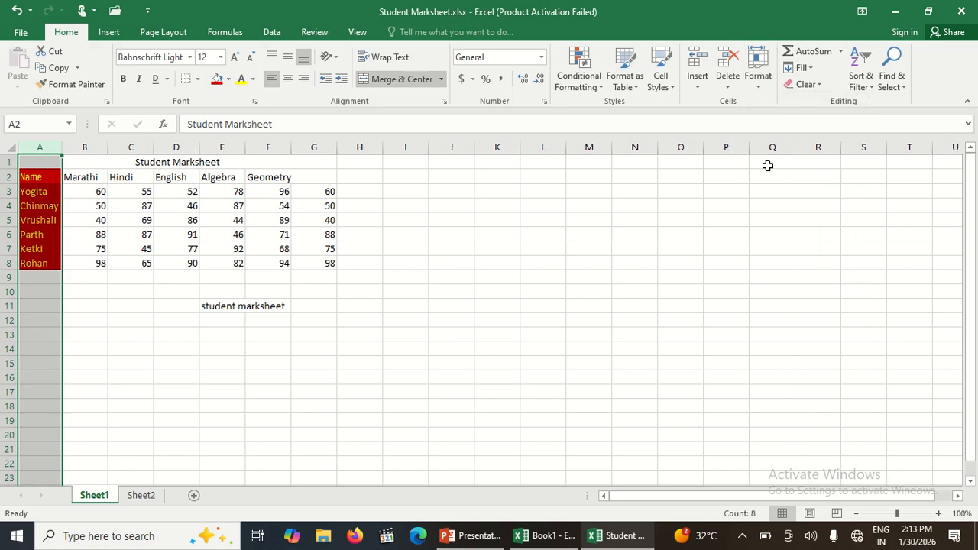
{"action": "left_click", "coordinate": [710, 190]}
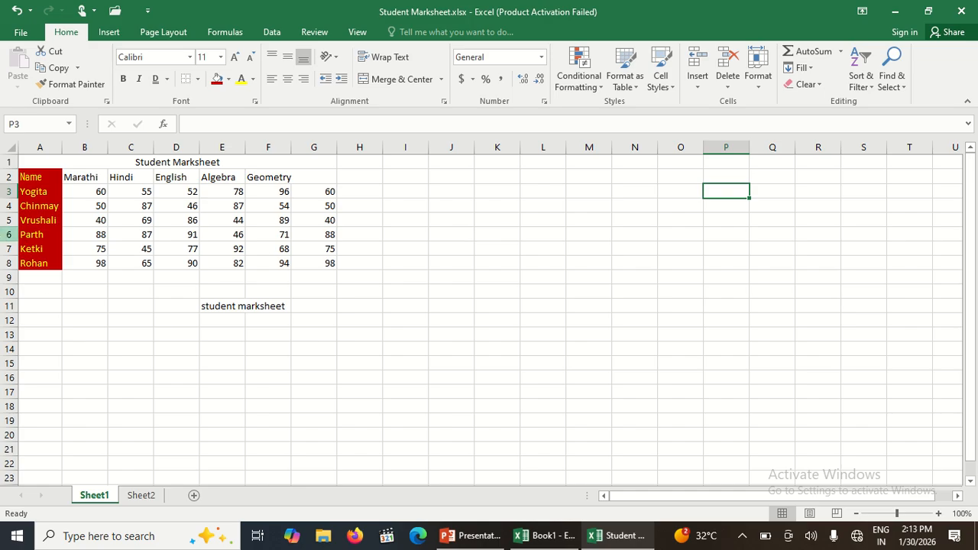
Hide row 7 of the marksheet
{"action": "left_click", "coordinate": [7, 248]}
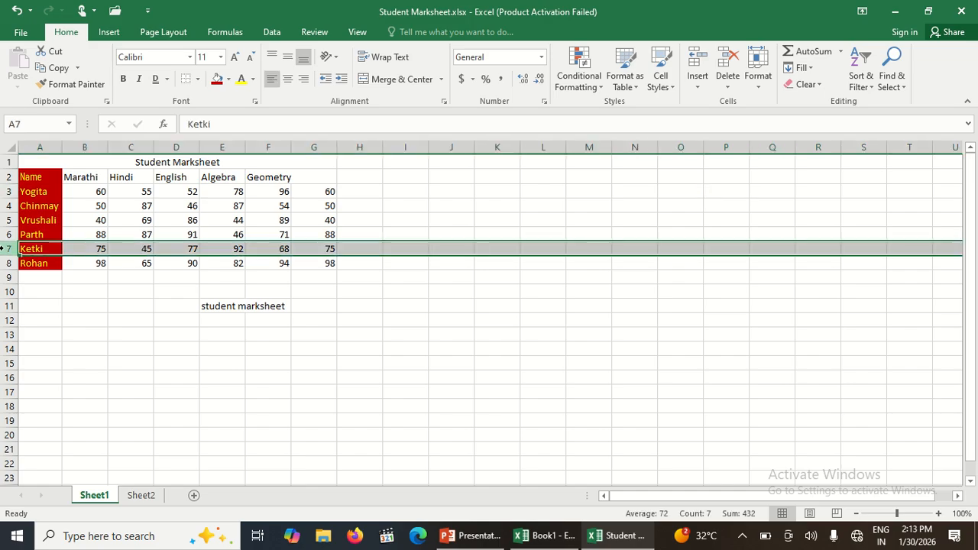
{"action": "left_click", "coordinate": [771, 87]}
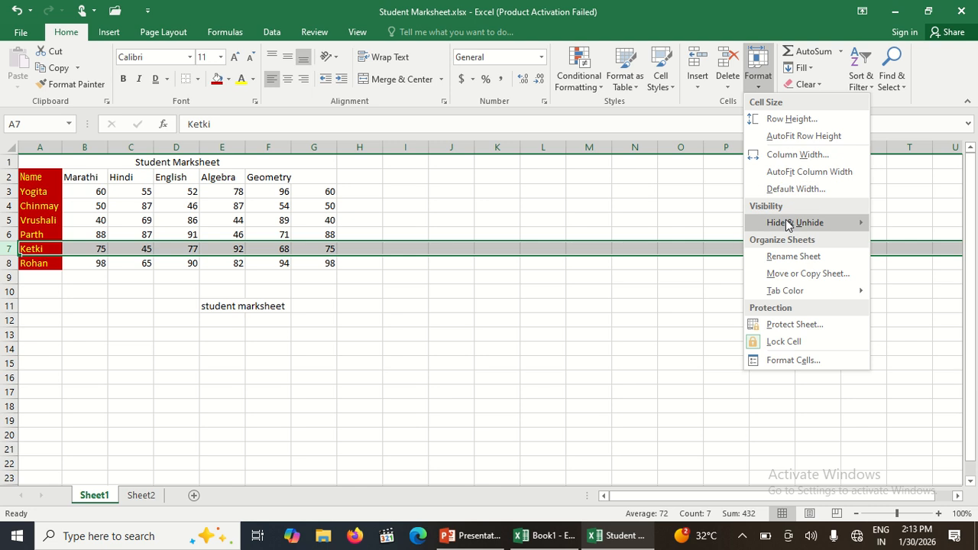
{"action": "mouse_move", "coordinate": [786, 223]}
{"action": "left_click", "coordinate": [892, 222]}
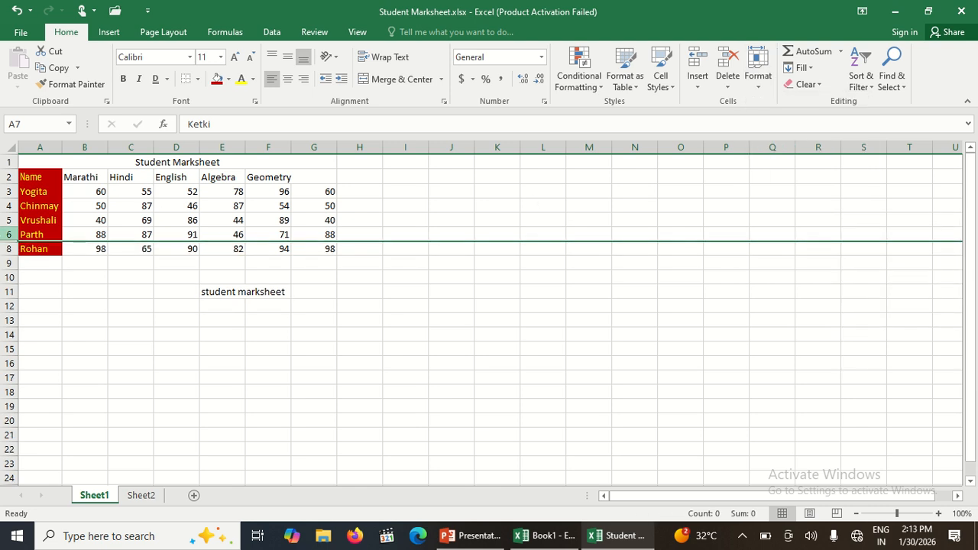
Unhide row 7 by selecting its neighbouring rows 6 and 8 together
{"action": "left_click", "coordinate": [6, 234]}
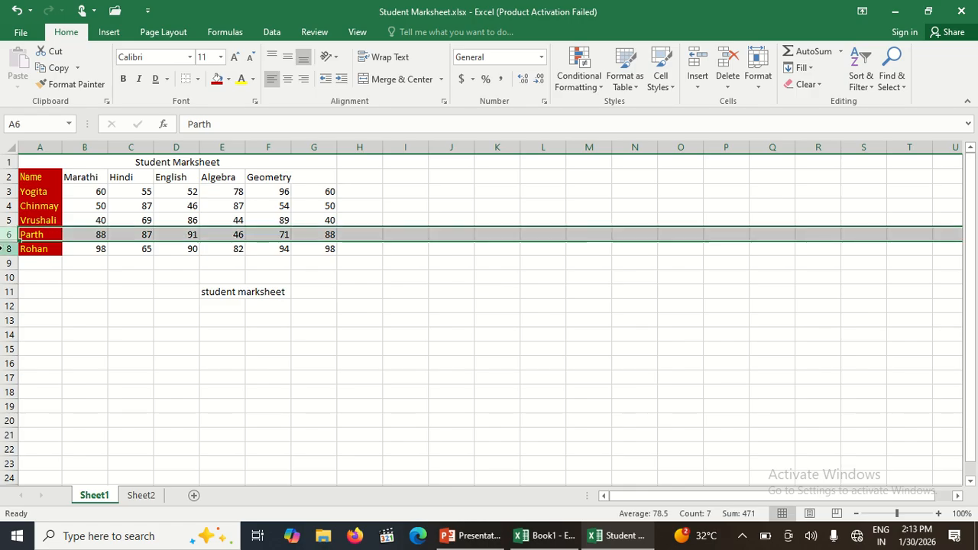
{"action": "left_click", "coordinate": [4, 243]}
{"action": "left_click", "coordinate": [6, 235]}
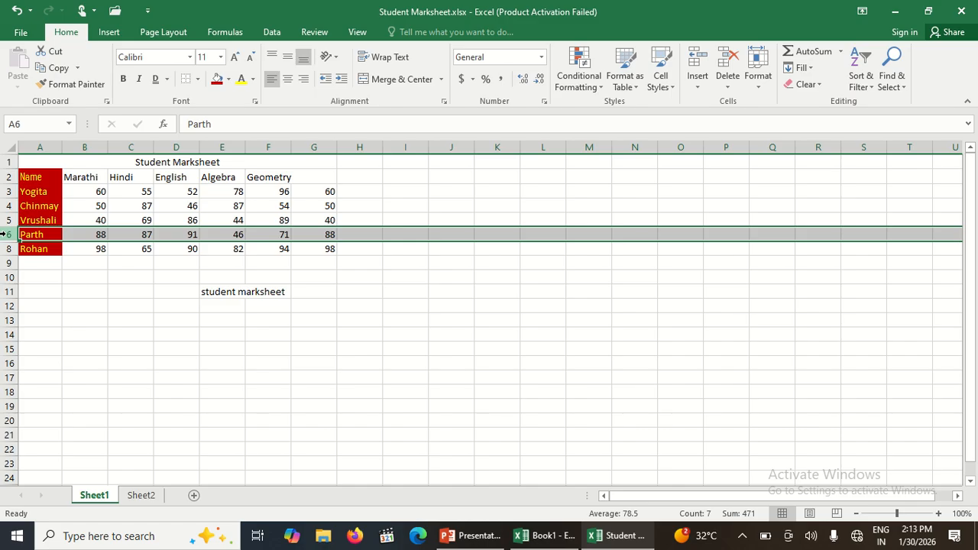
{"action": "key", "text": "shift+Down"}
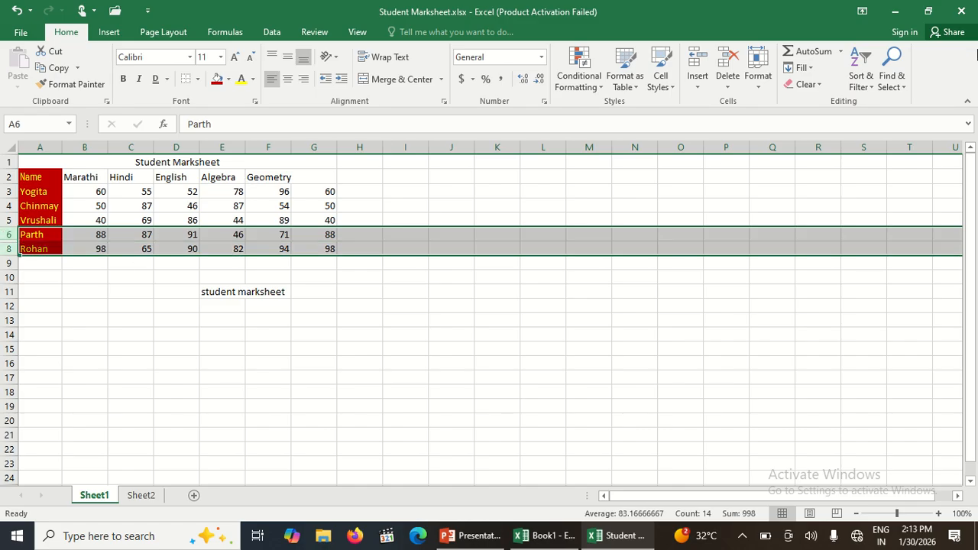
{"action": "left_click", "coordinate": [759, 75]}
{"action": "mouse_move", "coordinate": [784, 219]}
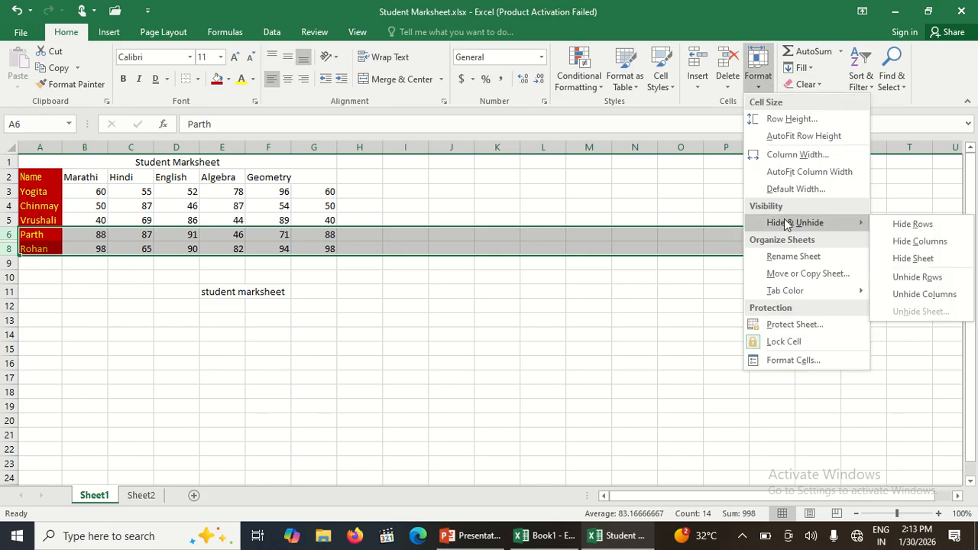
{"action": "left_click", "coordinate": [917, 276]}
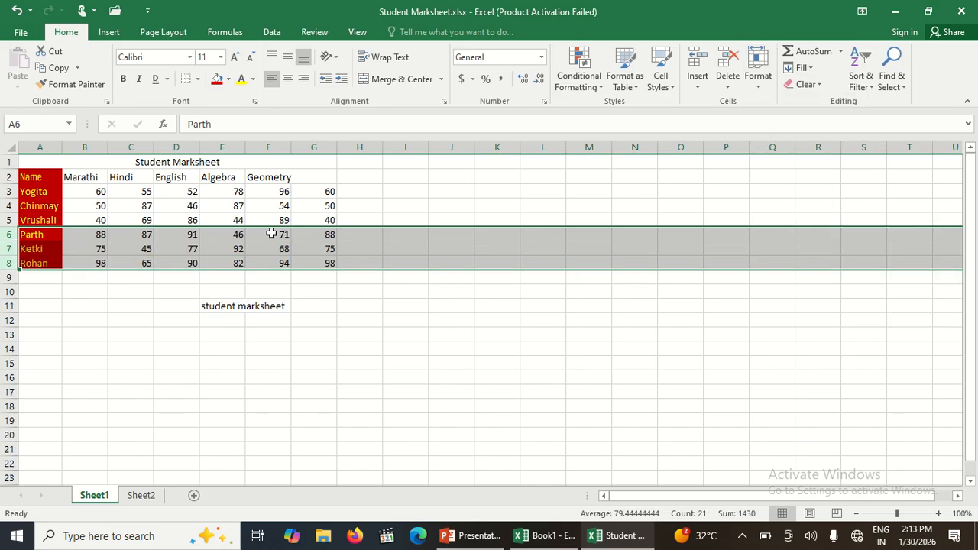
Hide column D, which holds the English marks
{"action": "left_click", "coordinate": [181, 152]}
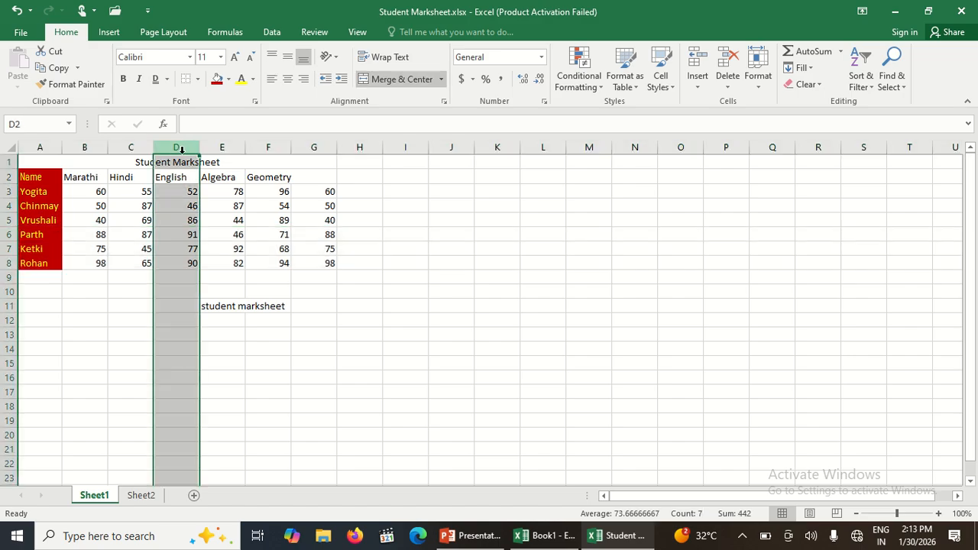
{"action": "left_click", "coordinate": [765, 88]}
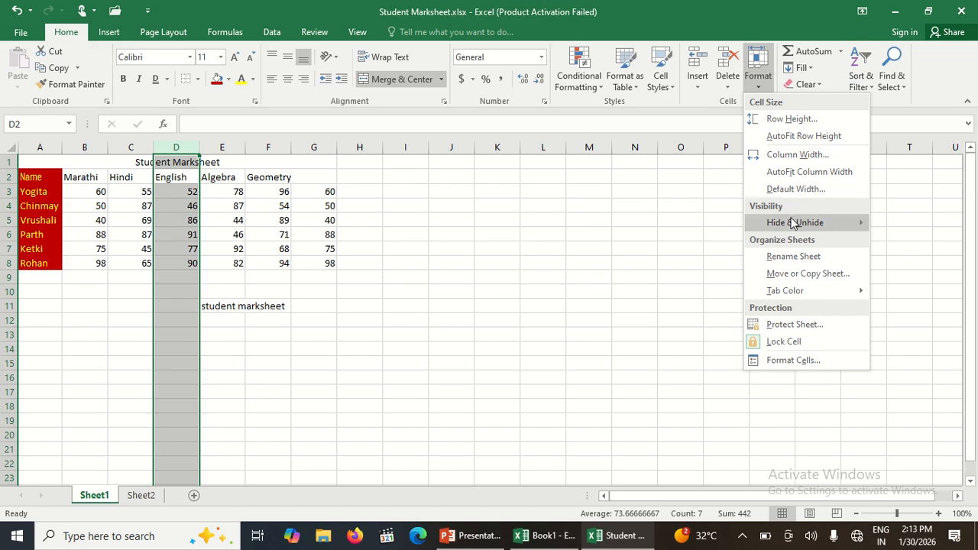
{"action": "mouse_move", "coordinate": [792, 224]}
{"action": "left_click", "coordinate": [896, 249]}
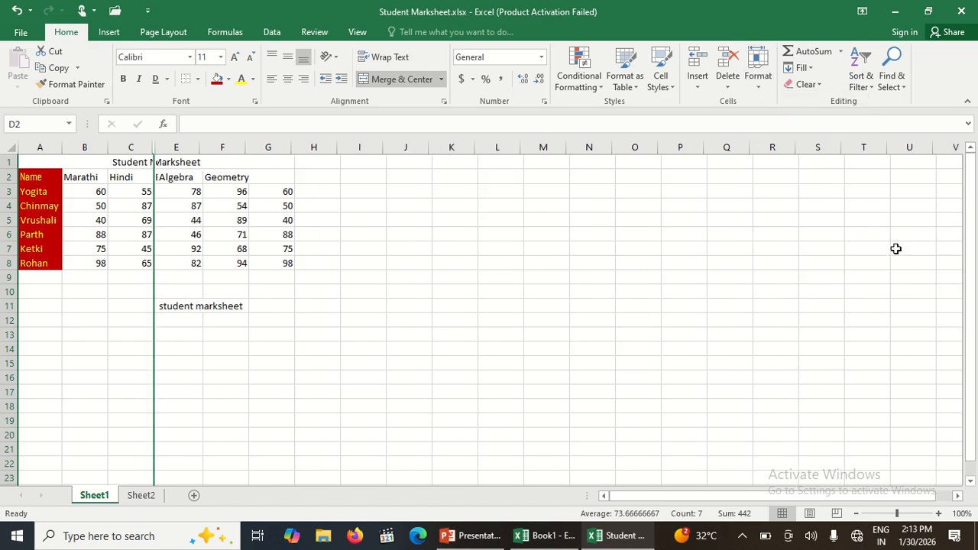
Try to select columns C and E together, on either side of hidden column D
{"action": "left_click", "coordinate": [133, 146]}
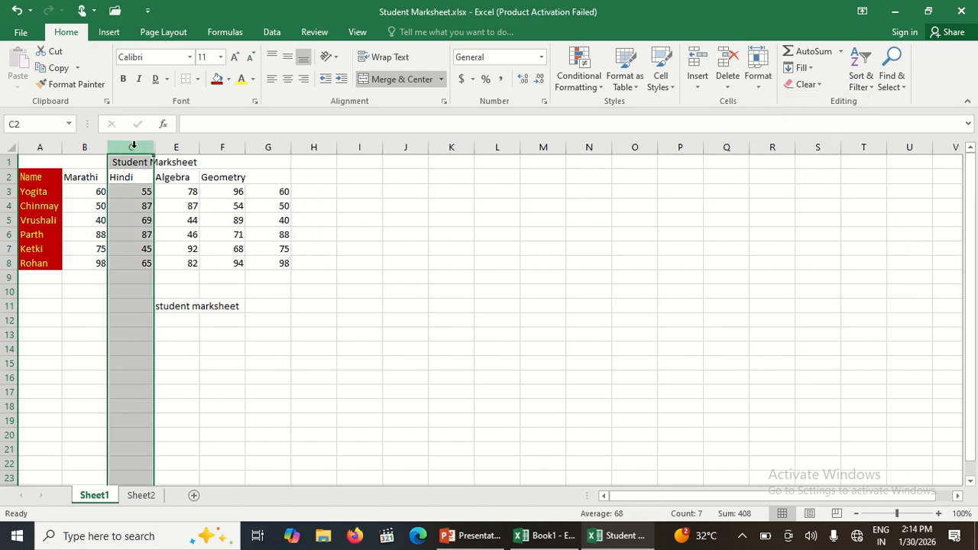
{"action": "key", "text": "shift+Right"}
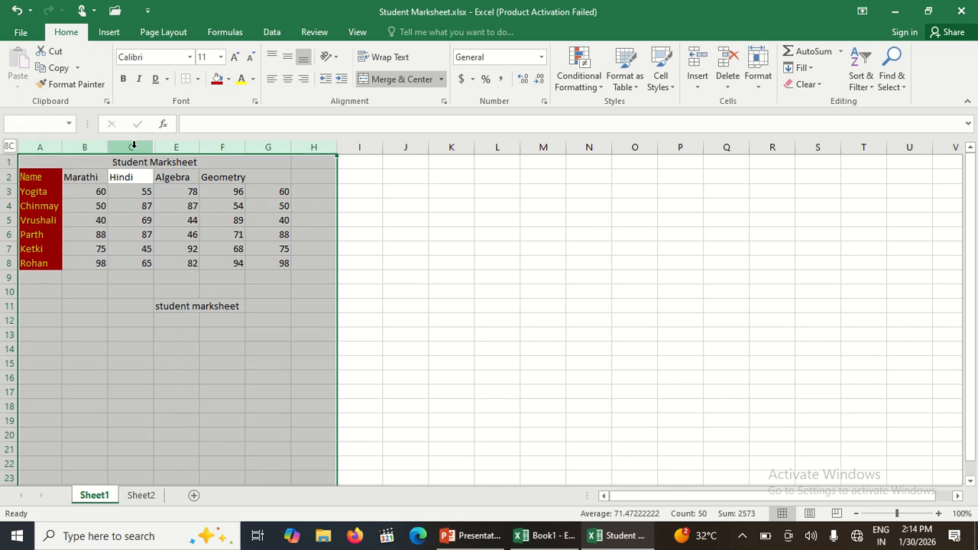
{"action": "key", "text": "Left"}
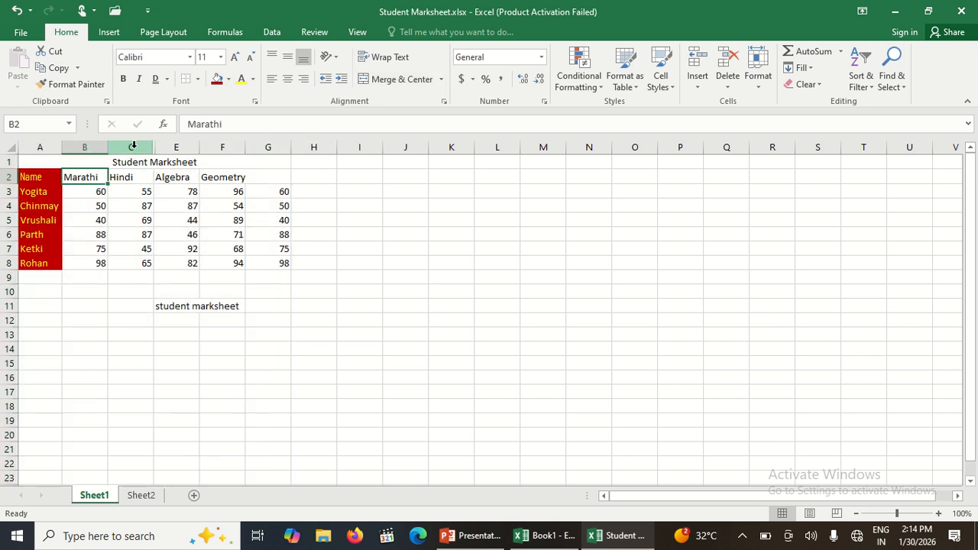
{"action": "left_click", "coordinate": [133, 145]}
{"action": "left_click", "coordinate": [163, 145]}
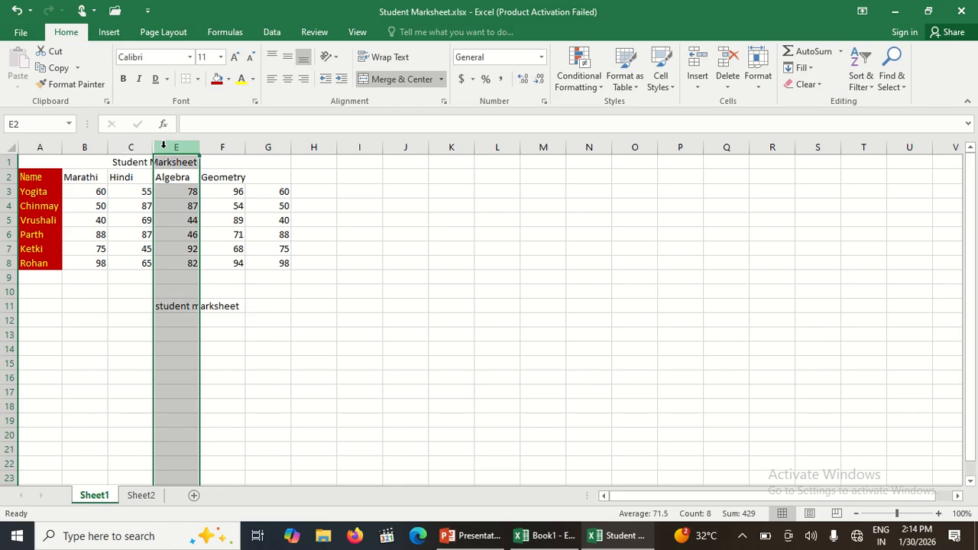
{"action": "key", "text": "shift+Left"}
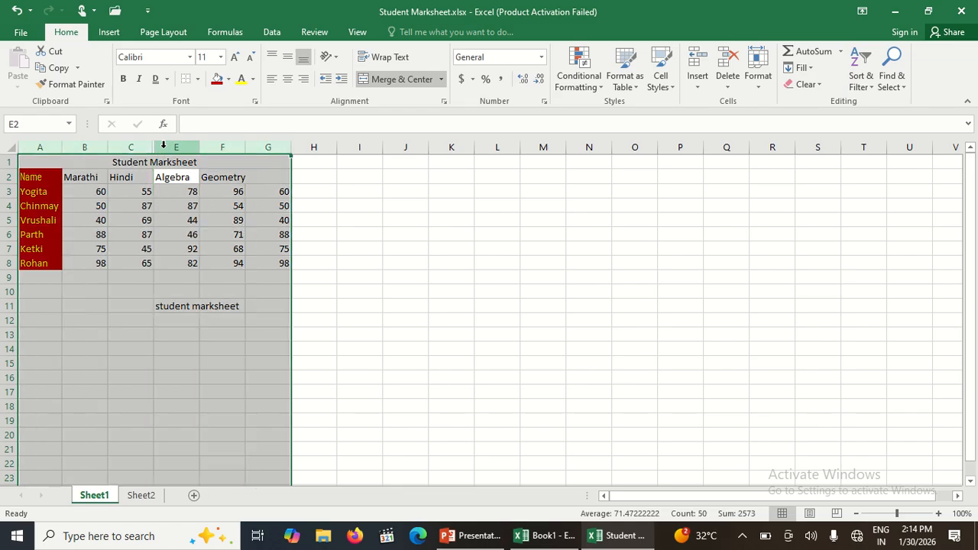
{"action": "key", "text": "Down"}
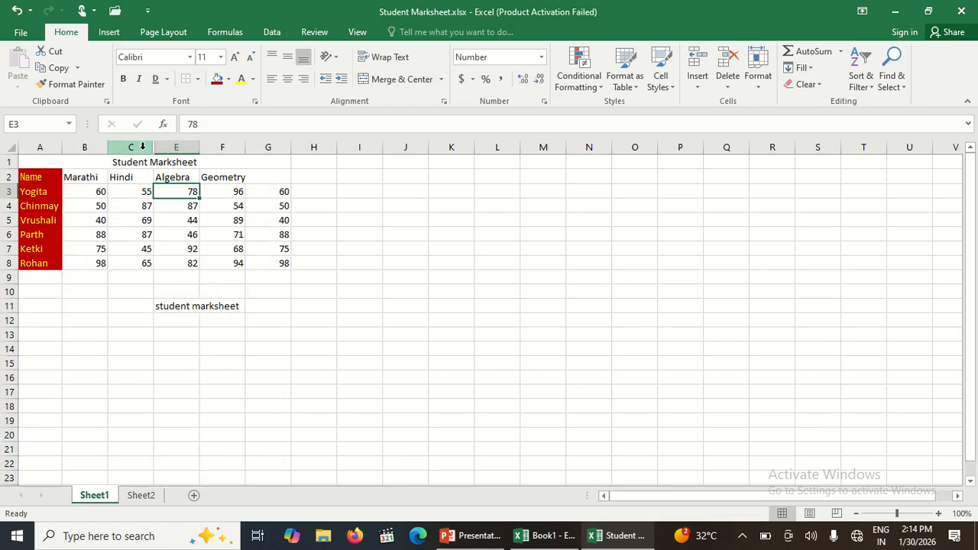
{"action": "left_click", "coordinate": [142, 146]}
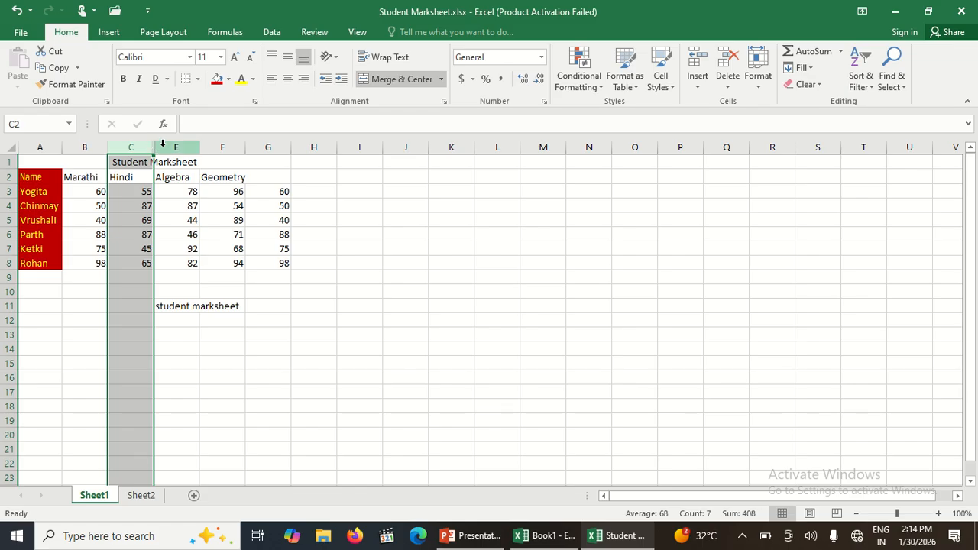
{"action": "left_click", "coordinate": [163, 144]}
{"action": "left_click", "coordinate": [137, 148]}
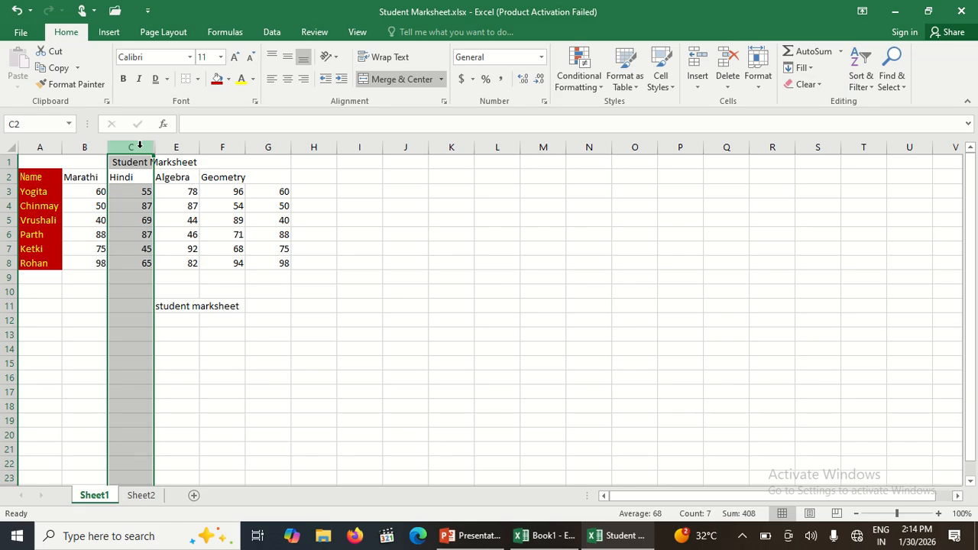
{"action": "key", "text": "Right"}
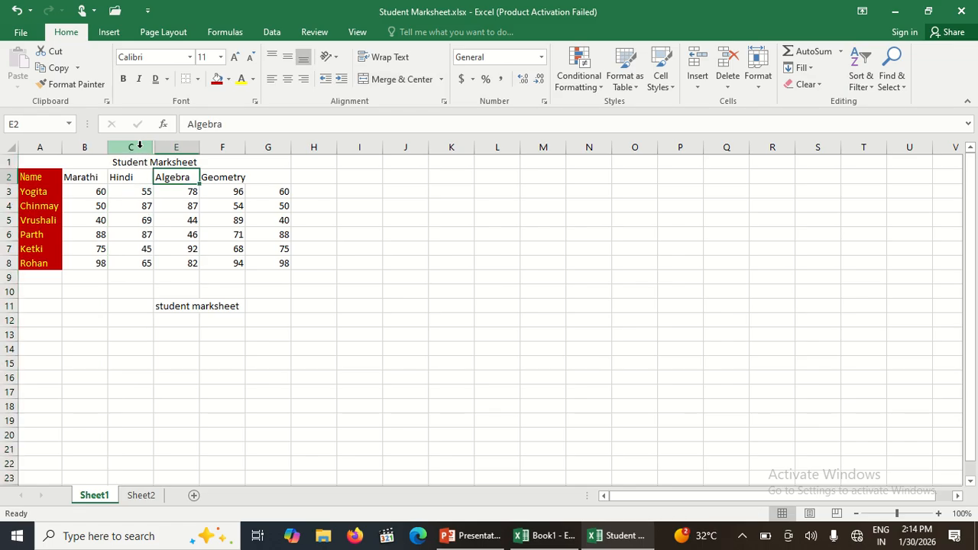
{"action": "key", "text": "Up"}
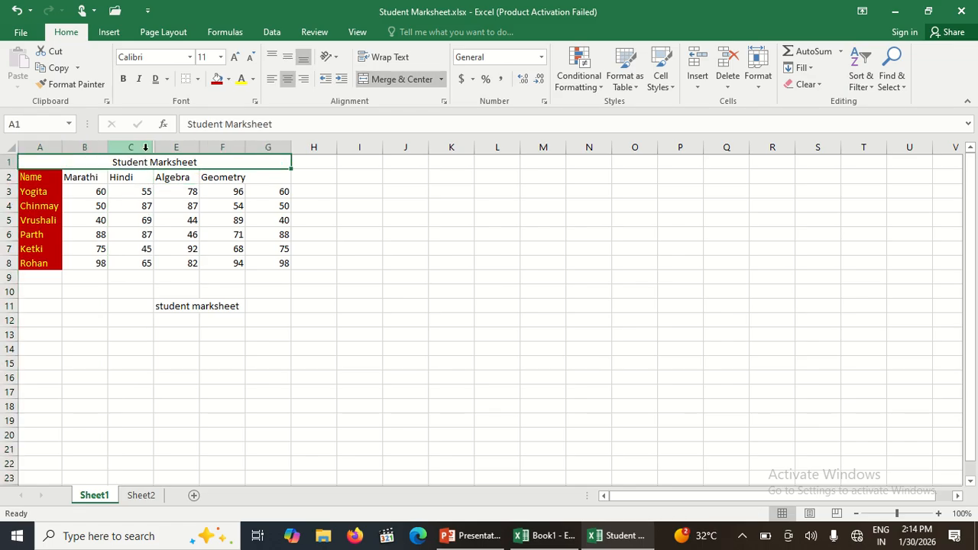
{"action": "left_click", "coordinate": [145, 148]}
{"action": "key", "text": "shift+Right"}
{"action": "key", "text": "shift+Right"}
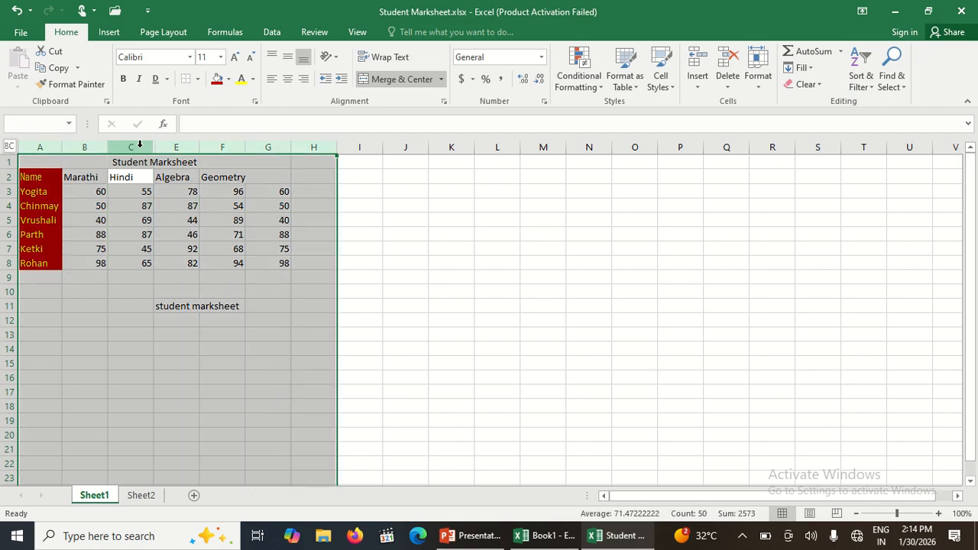
{"action": "key", "text": "Up"}
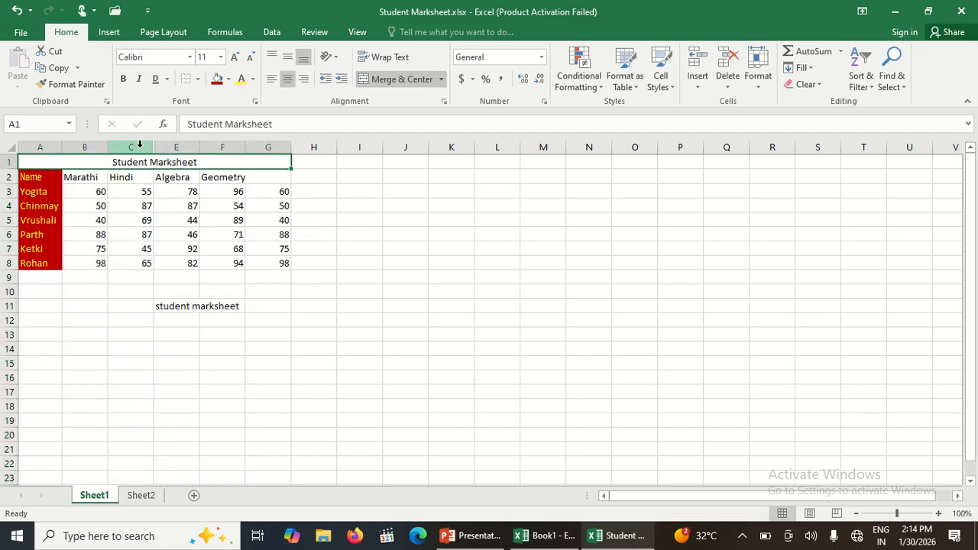
{"action": "key", "text": "Down"}
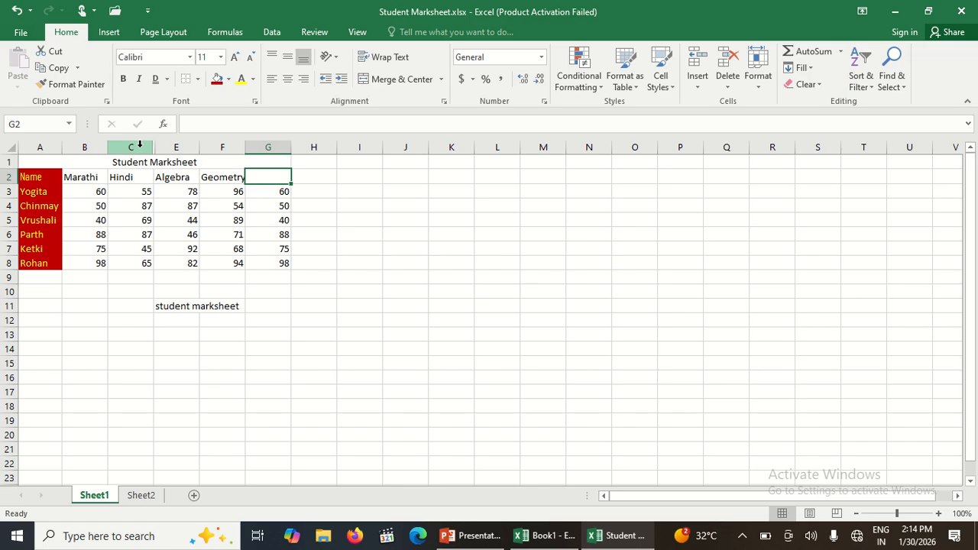
{"action": "left_click", "coordinate": [145, 140]}
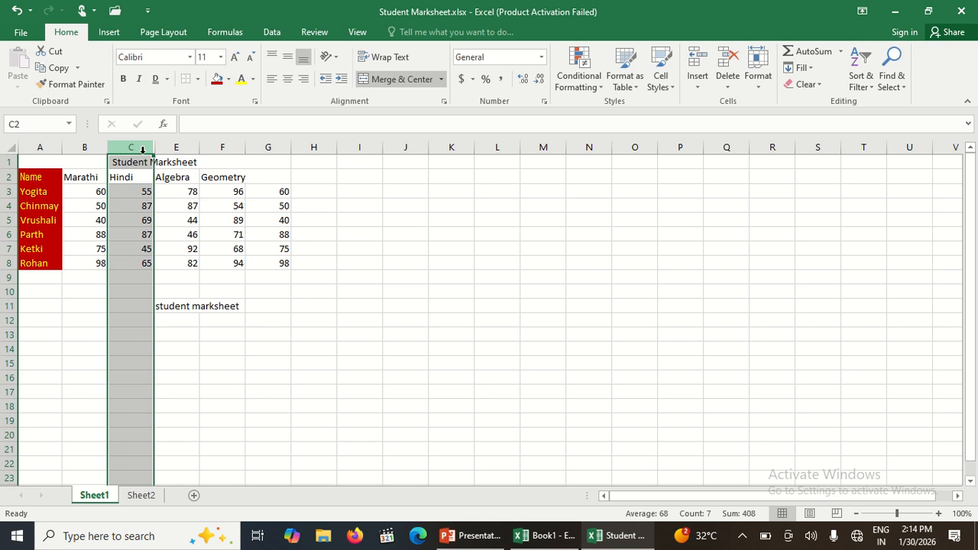
{"action": "key", "text": "Right"}
{"action": "key", "text": "Up"}
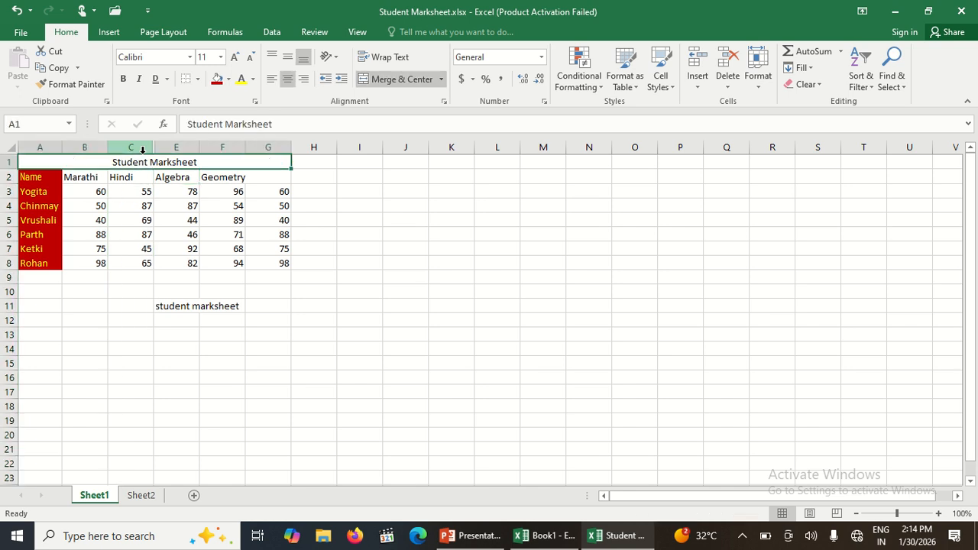
{"action": "left_click", "coordinate": [401, 217]}
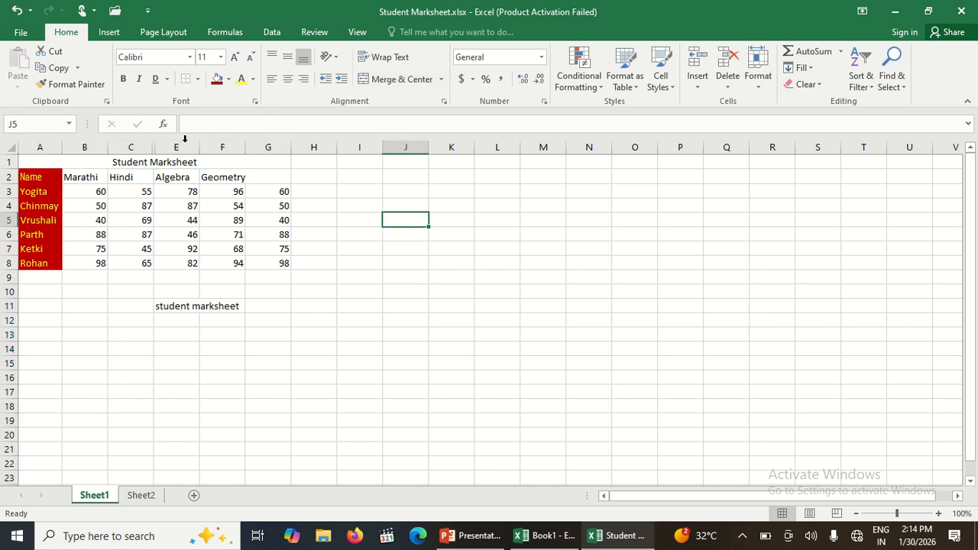
Try to unhide column D from column C alone, and narrow column C before undoing that width change
{"action": "left_click", "coordinate": [147, 143]}
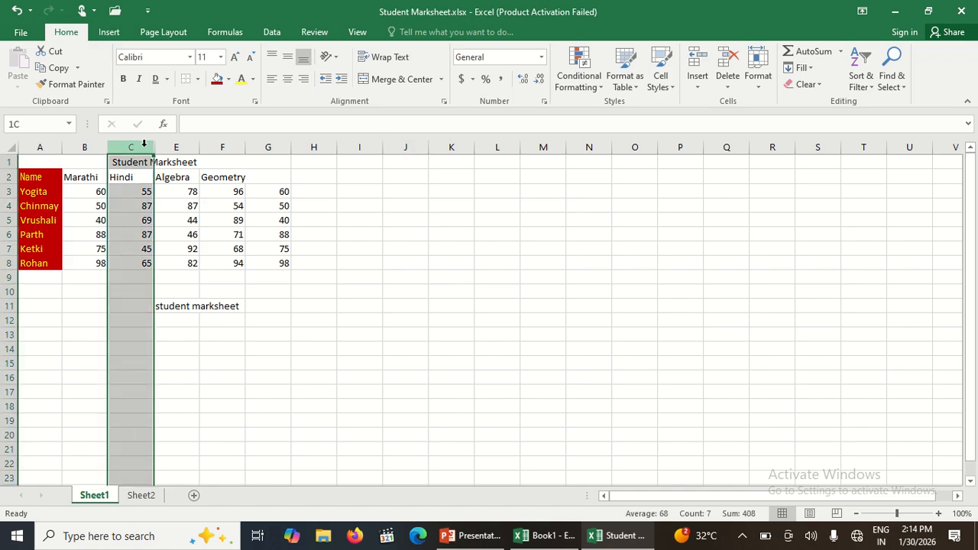
{"action": "left_click", "coordinate": [757, 77]}
{"action": "mouse_move", "coordinate": [776, 229]}
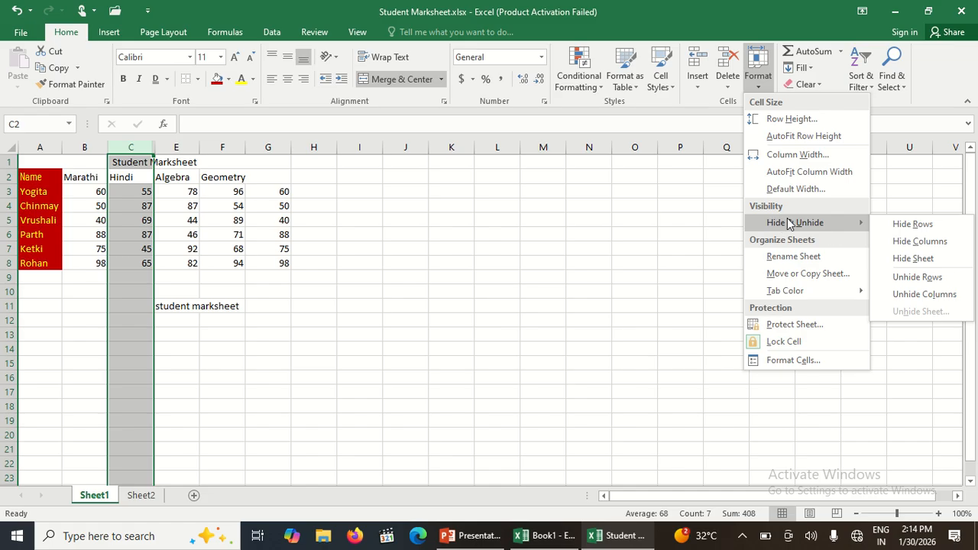
{"action": "left_click", "coordinate": [961, 299]}
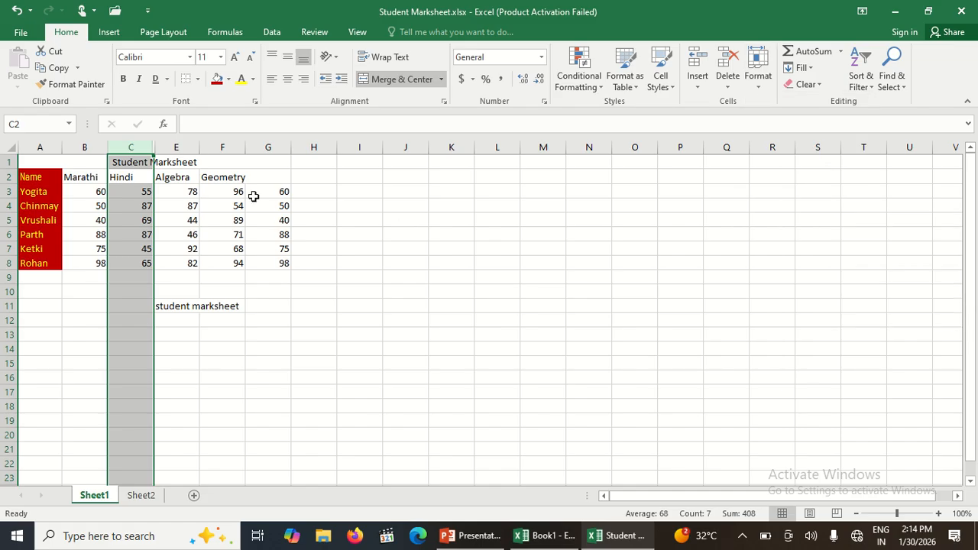
{"action": "left_click_drag", "start_coordinate": [148, 150], "coordinate": [136, 150]}
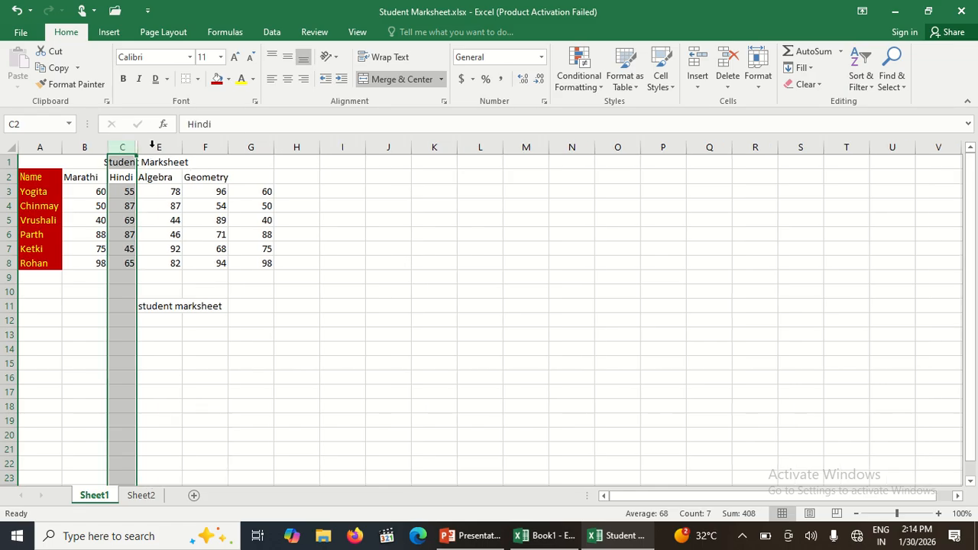
{"action": "left_click", "coordinate": [14, 11]}
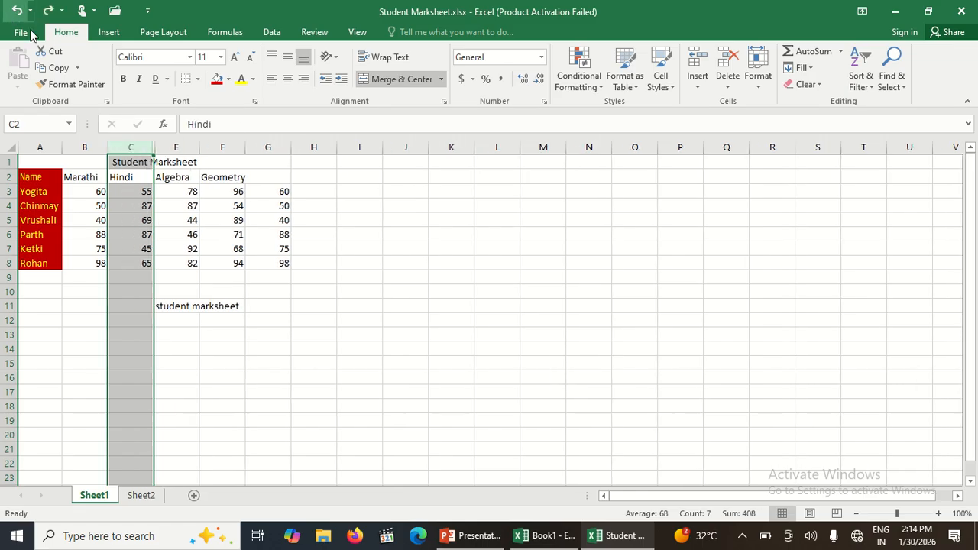
Unmerge the Student Marksheet title in row 1
{"action": "left_click", "coordinate": [146, 149]}
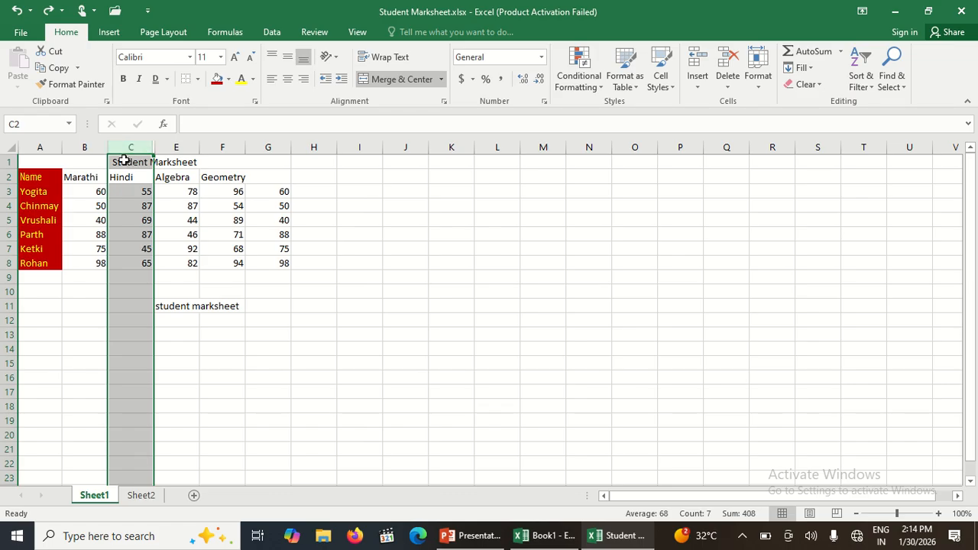
{"action": "left_click", "coordinate": [124, 160]}
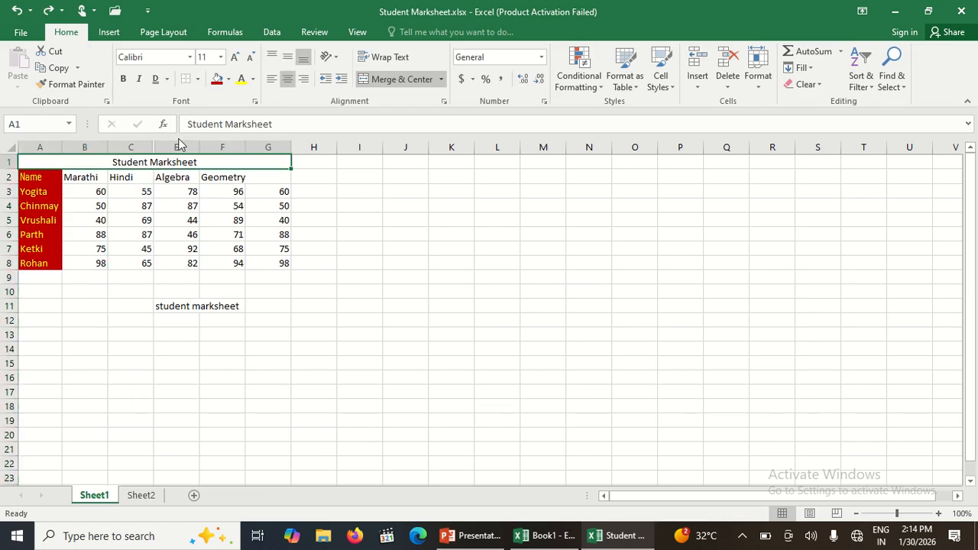
{"action": "left_click", "coordinate": [396, 80]}
Unhide column D by selecting its neighbouring columns C and E together
{"action": "left_click", "coordinate": [131, 145]}
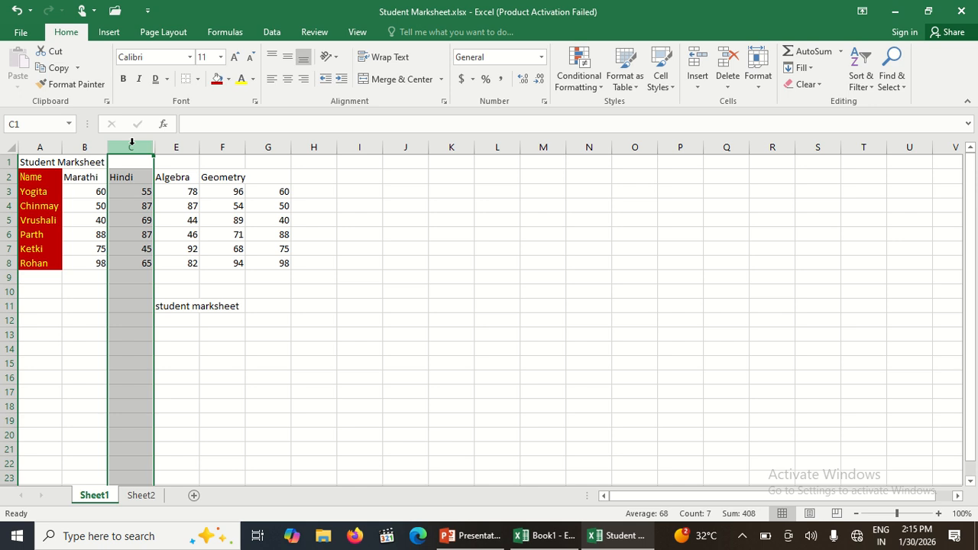
{"action": "key", "text": "shift+Right"}
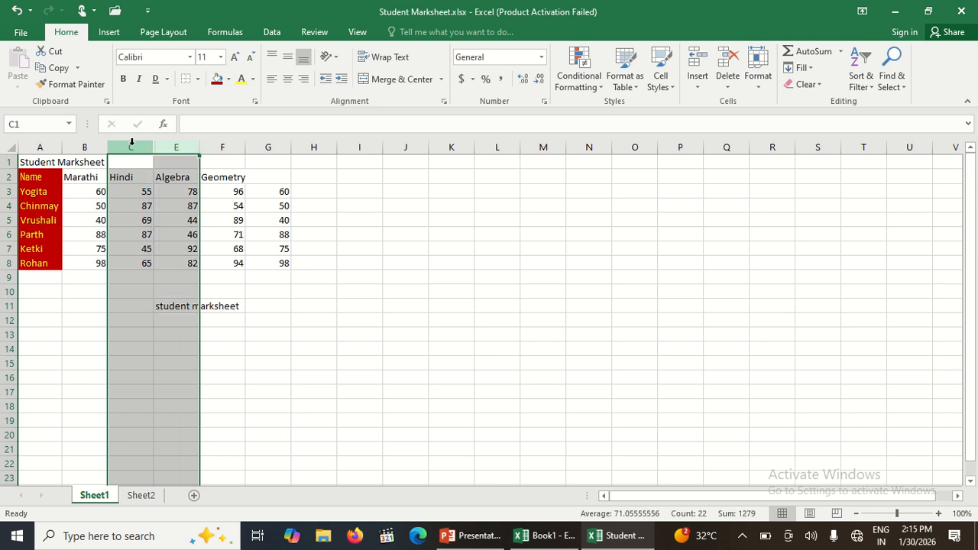
{"action": "left_click", "coordinate": [755, 90]}
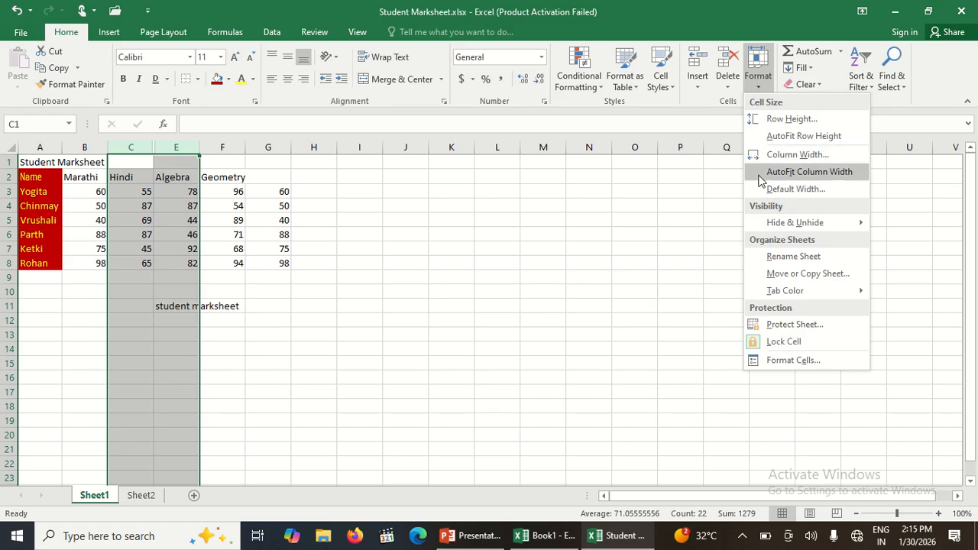
{"action": "mouse_move", "coordinate": [770, 229]}
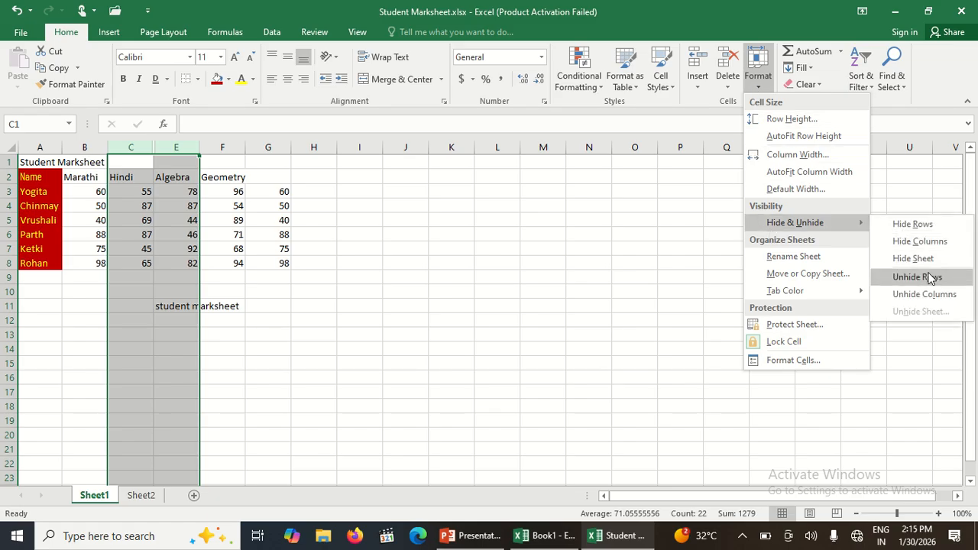
{"action": "left_click", "coordinate": [909, 294]}
{"action": "left_click", "coordinate": [907, 293]}
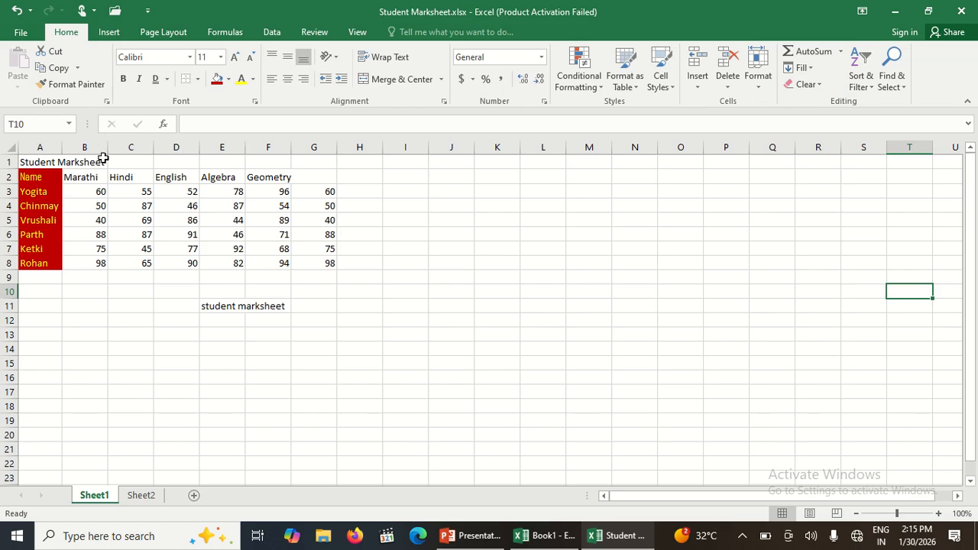
Merge and center the Student Marksheet title across cells A1 to G1, and deselect it
{"action": "double_click", "coordinate": [39, 162]}
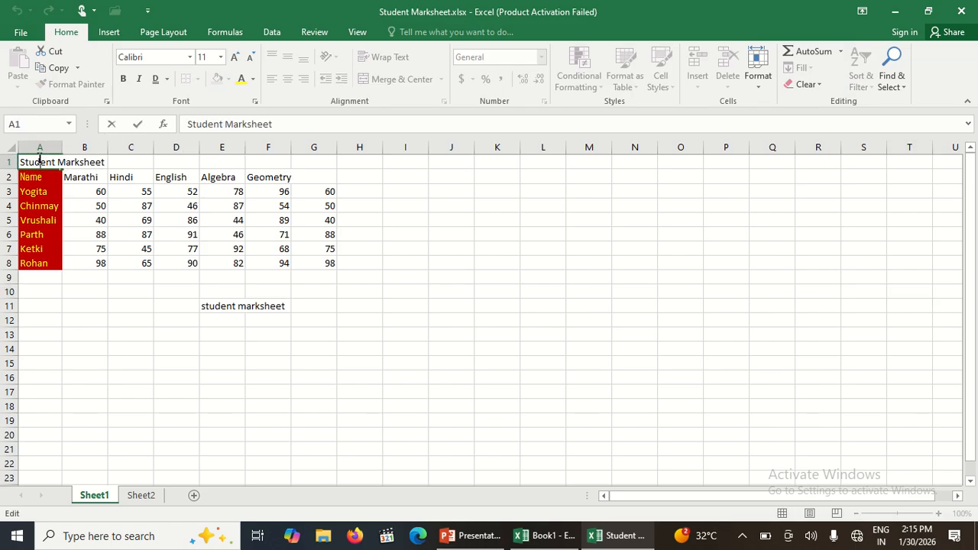
{"action": "left_click", "coordinate": [53, 204]}
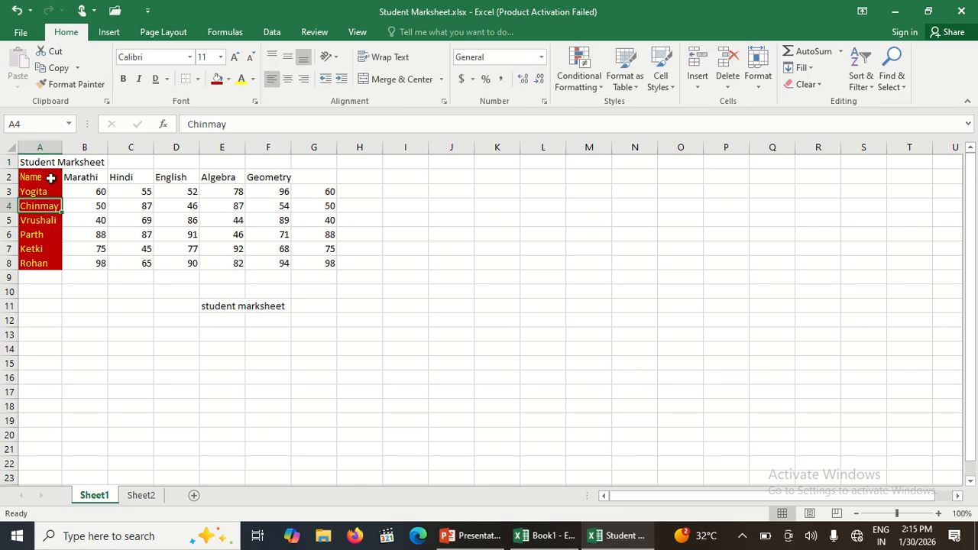
{"action": "left_click", "coordinate": [50, 163]}
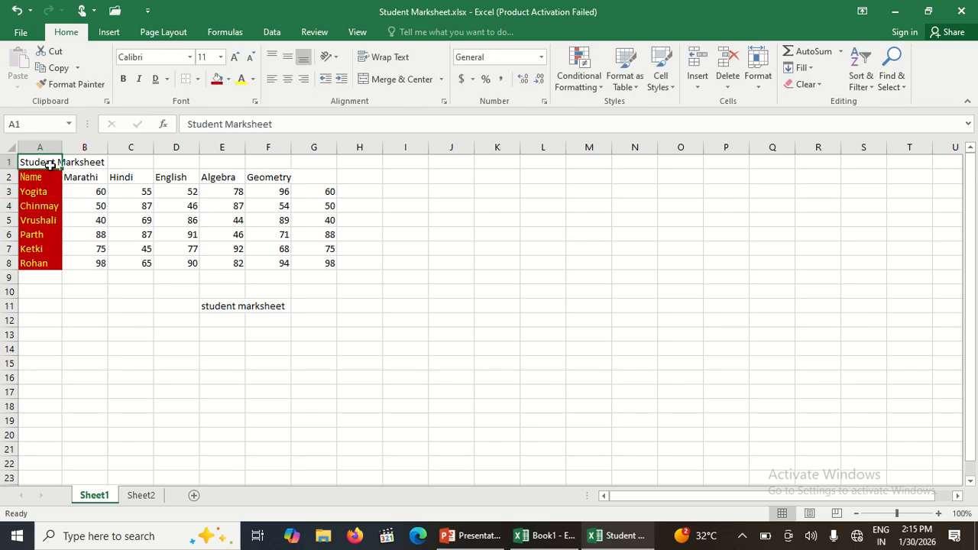
{"action": "key", "text": "shift+Right"}
{"action": "key", "text": "shift+Right"}
{"action": "key", "text": "shift+Right"}
{"action": "key", "text": "shift+Right"}
{"action": "key", "text": "shift+Right"}
{"action": "key", "text": "shift+Right"}
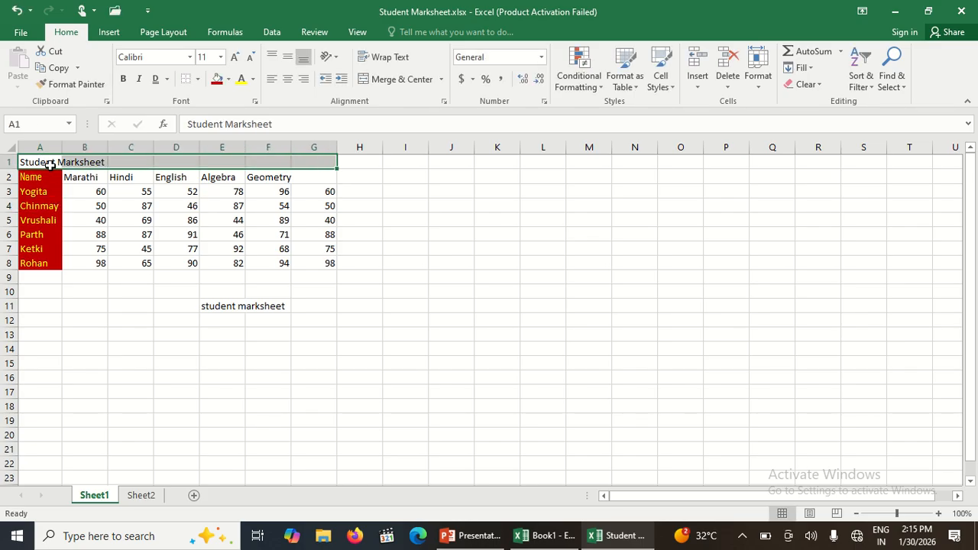
{"action": "left_click", "coordinate": [391, 84]}
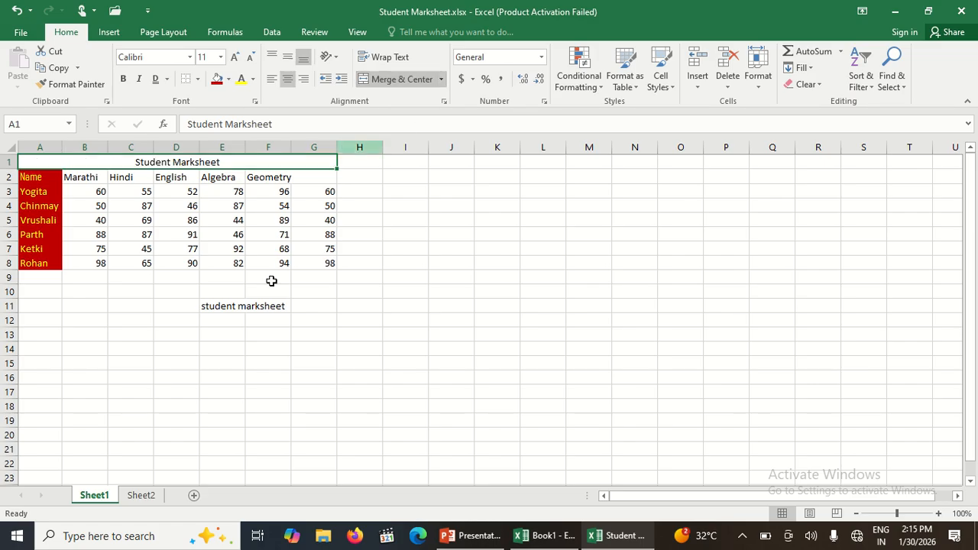
{"action": "left_click", "coordinate": [243, 396]}
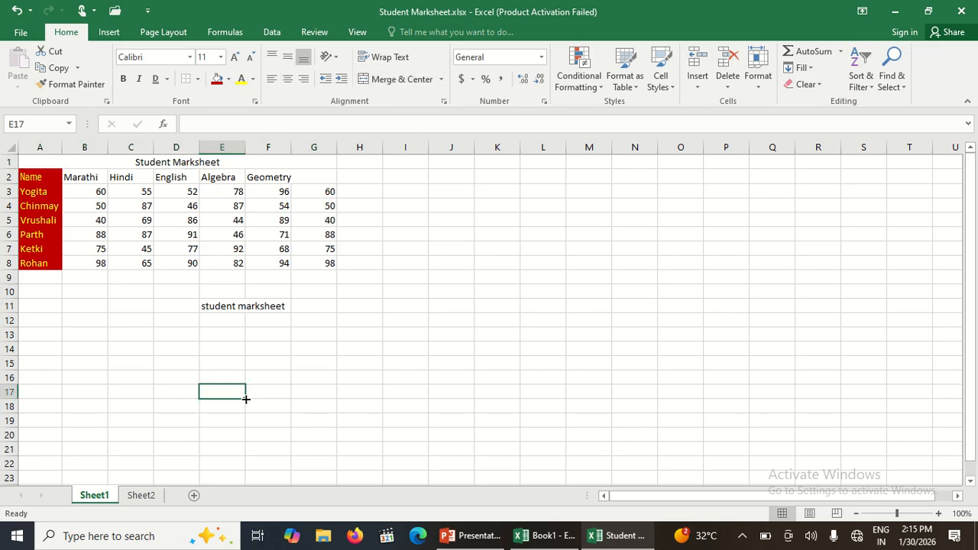
Hide Sheet1, the sheet holding the student marksheet
{"action": "left_click", "coordinate": [769, 74]}
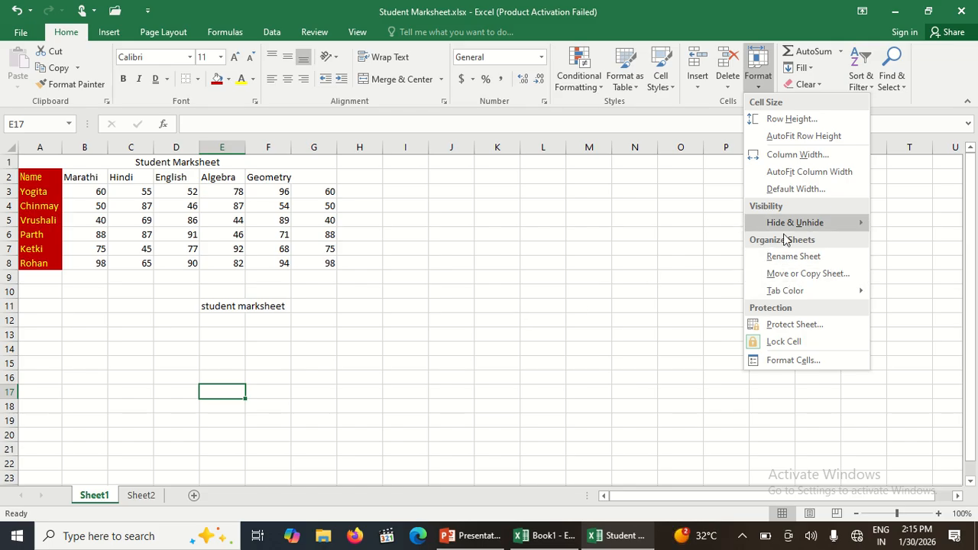
{"action": "mouse_move", "coordinate": [786, 240]}
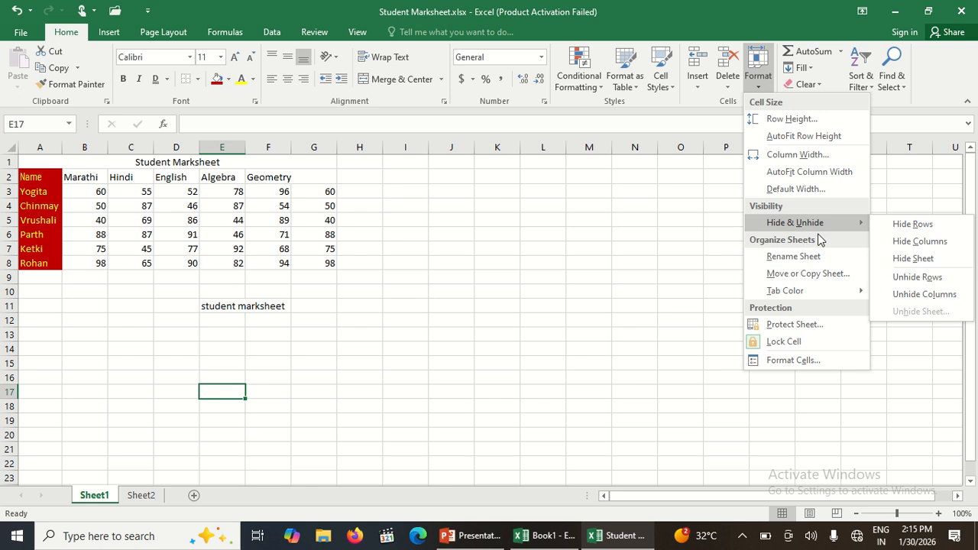
{"action": "left_click", "coordinate": [877, 258]}
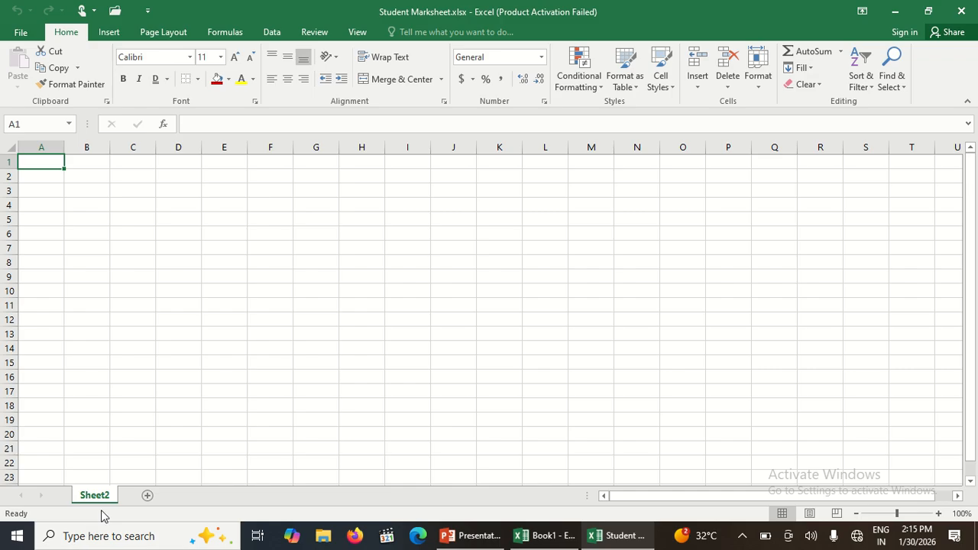
Unhide Sheet1 so the workbook shows the marksheet sheet again
{"action": "left_click", "coordinate": [757, 86]}
{"action": "mouse_move", "coordinate": [803, 223]}
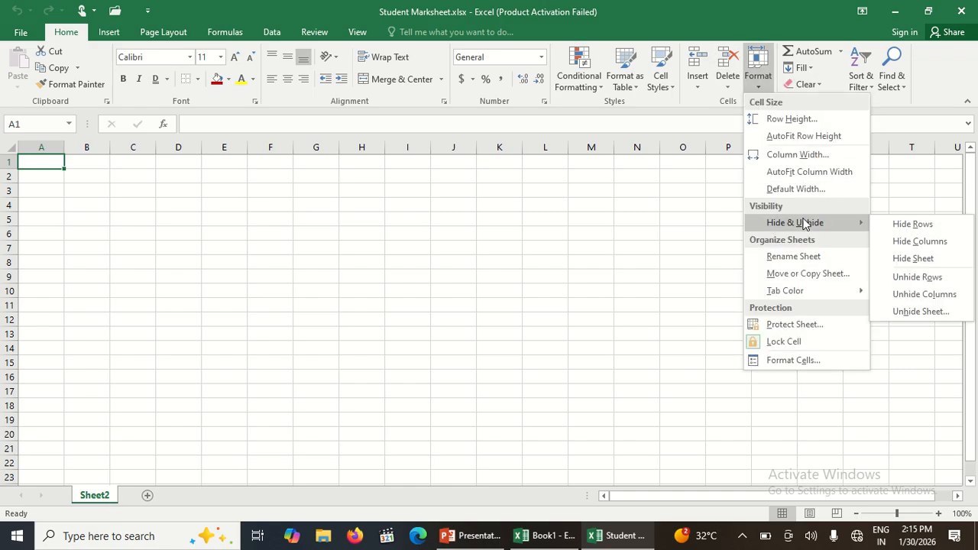
{"action": "left_click", "coordinate": [921, 308]}
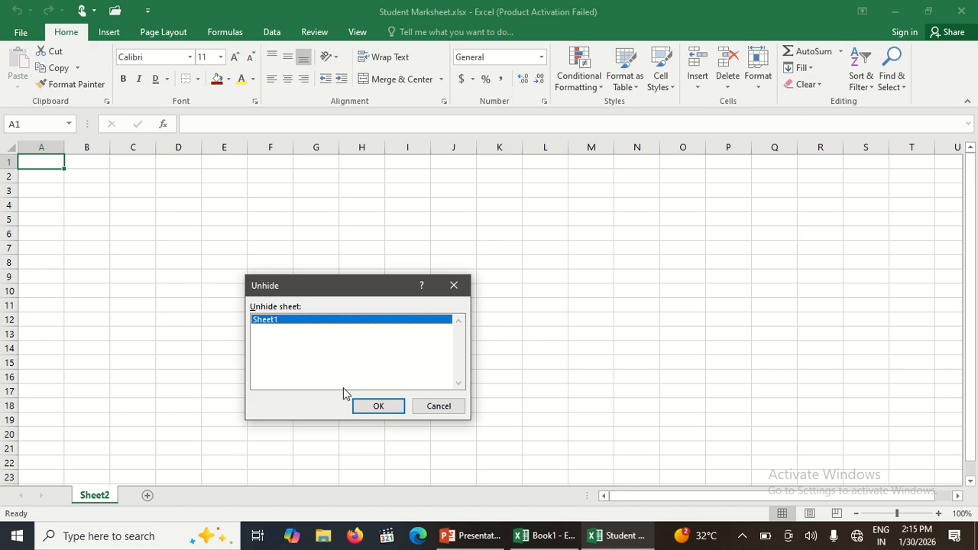
{"action": "left_click", "coordinate": [364, 405]}
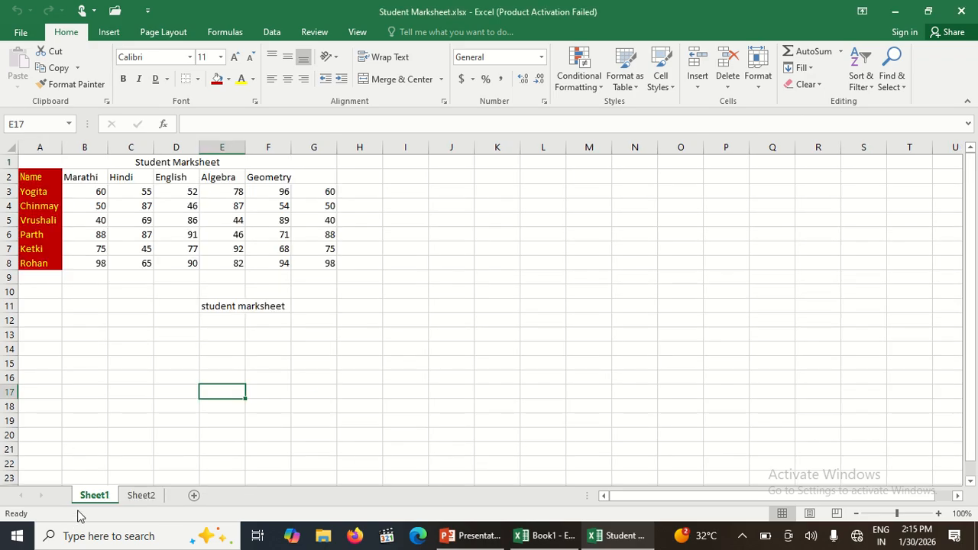
Rename Sheet1 as Learning
{"action": "left_click", "coordinate": [758, 77]}
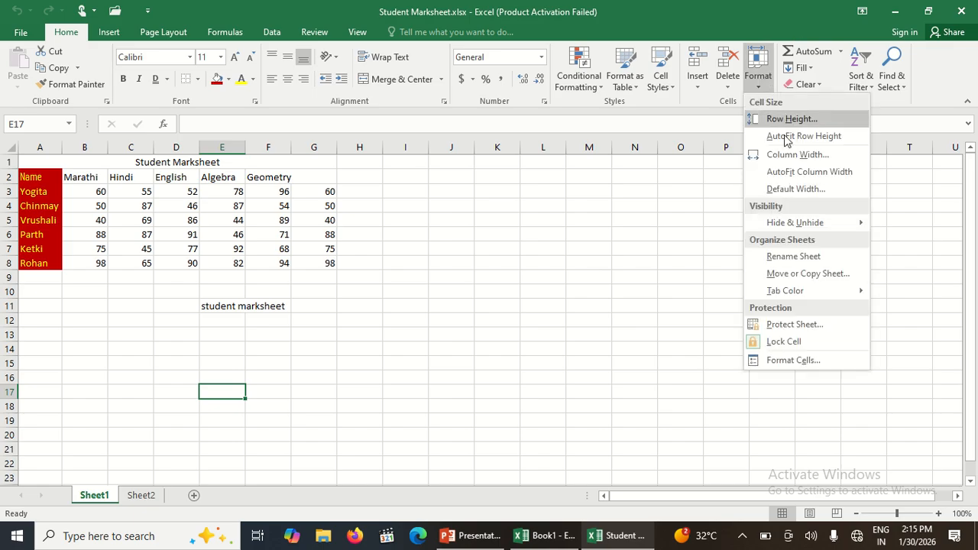
{"action": "left_click", "coordinate": [786, 258]}
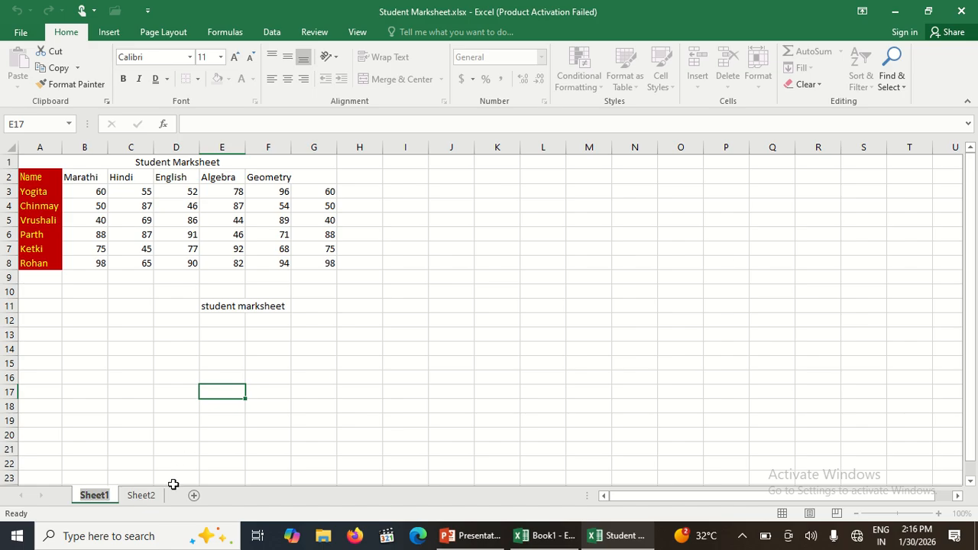
{"action": "type", "text": "Le"}
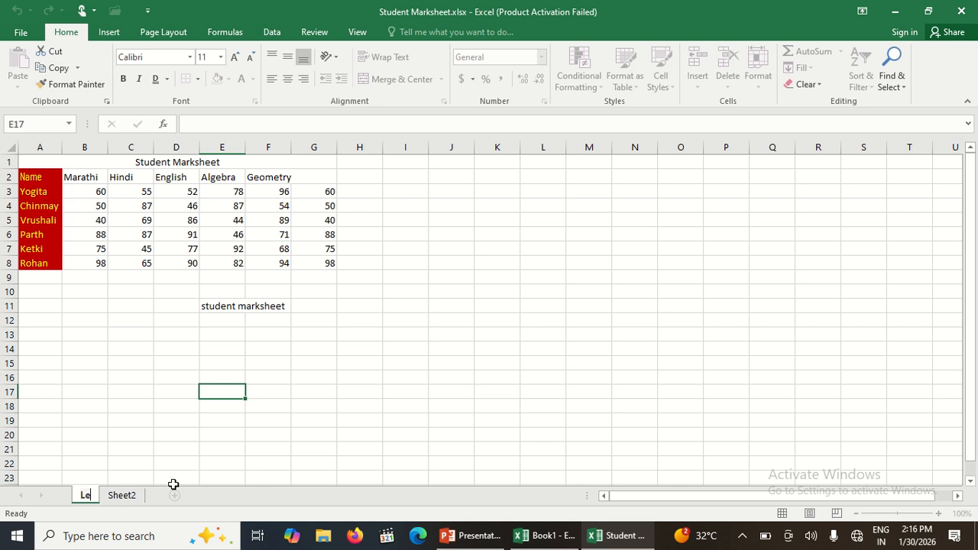
{"action": "type", "text": "arning"}
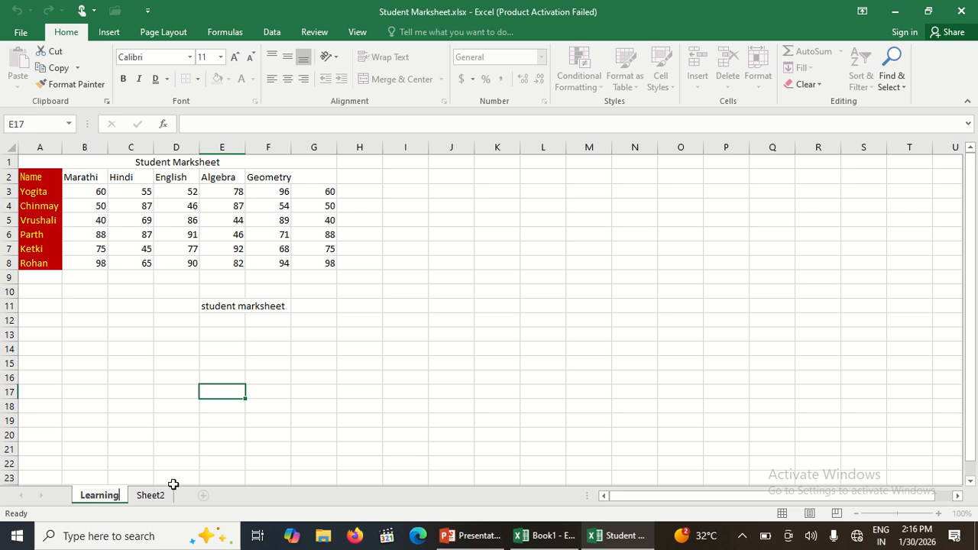
{"action": "key", "text": "Return"}
{"action": "left_click", "coordinate": [194, 452]}
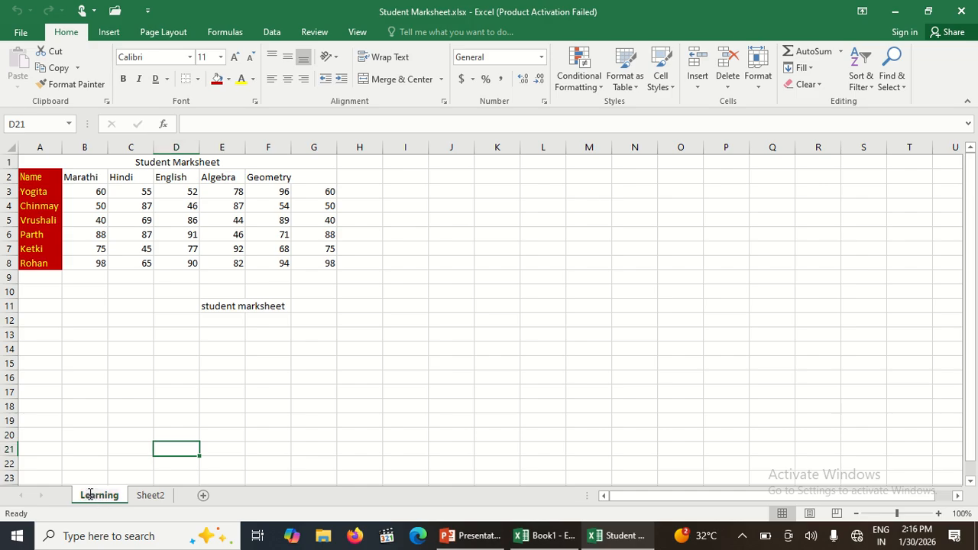
Rename the Learning sheet as Sheet1
{"action": "double_click", "coordinate": [89, 495]}
{"action": "type", "text": "She"}
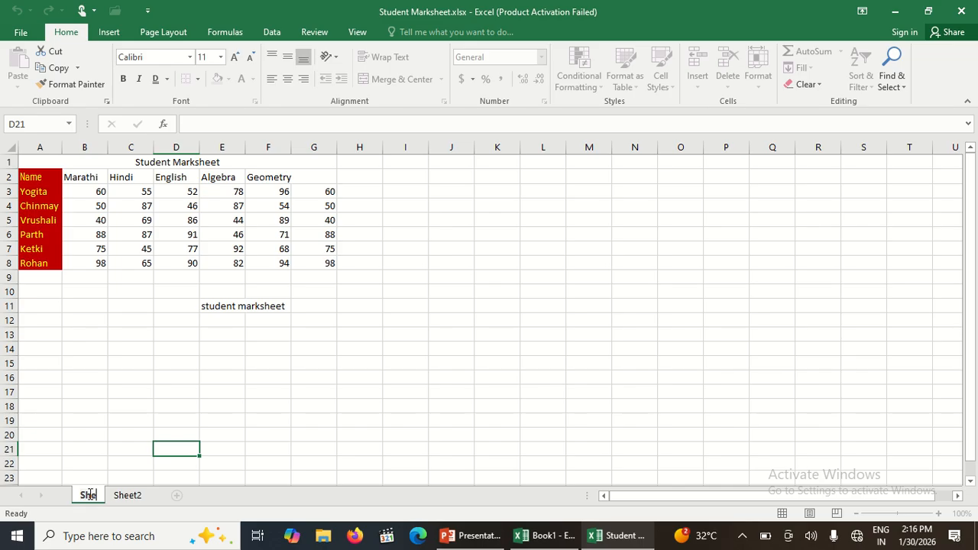
{"action": "type", "text": "et1"}
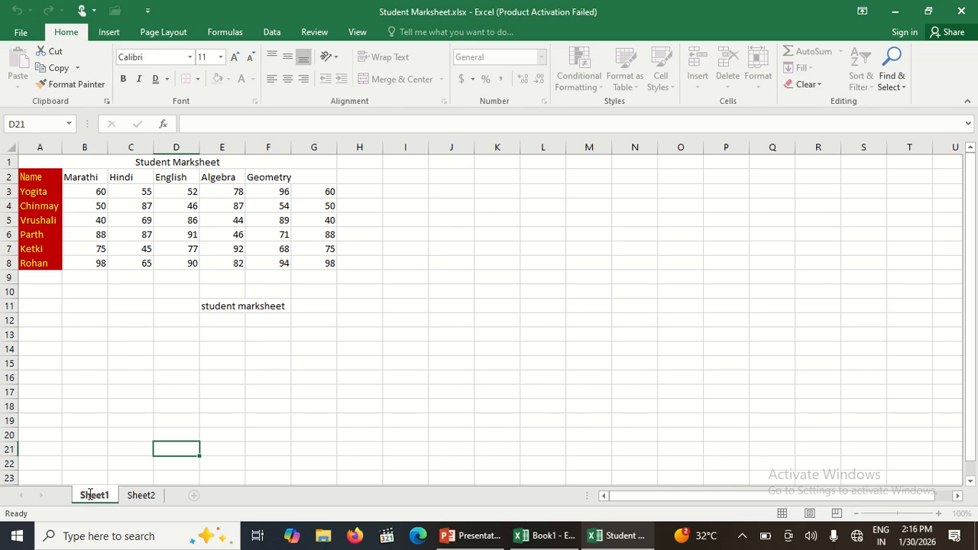
{"action": "left_click", "coordinate": [252, 449]}
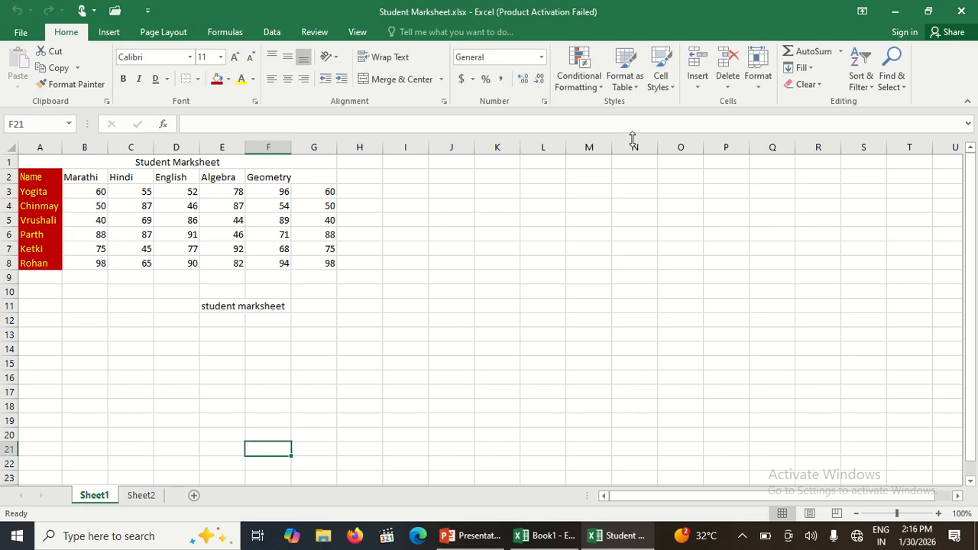
Color the Sheet1 tab standard red, and check it from Sheet2 before returning to Sheet1
{"action": "left_click", "coordinate": [768, 73]}
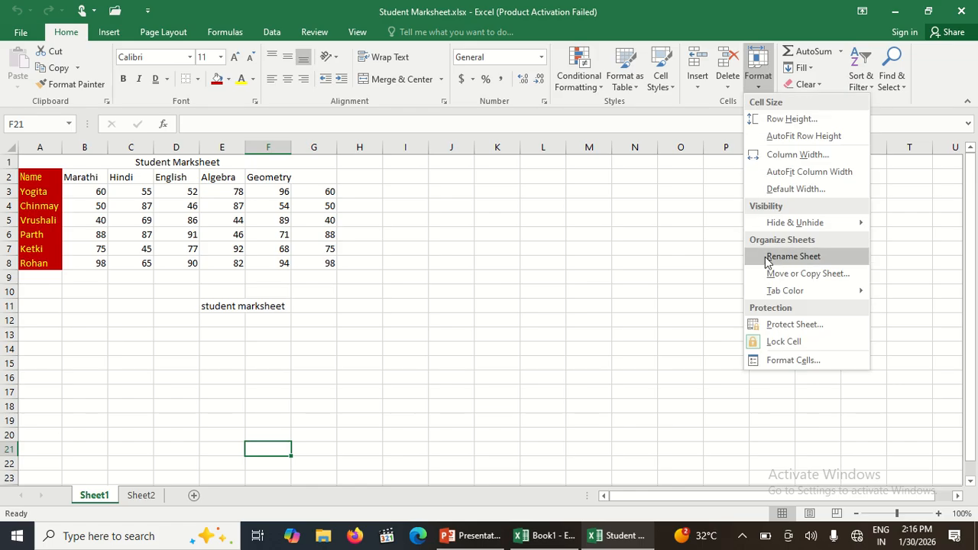
{"action": "mouse_move", "coordinate": [772, 294]}
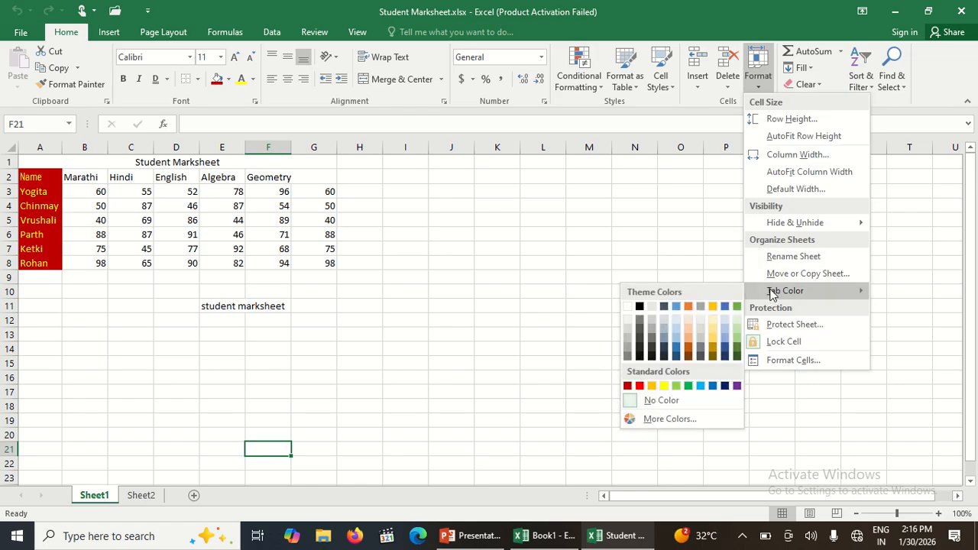
{"action": "left_click", "coordinate": [639, 386]}
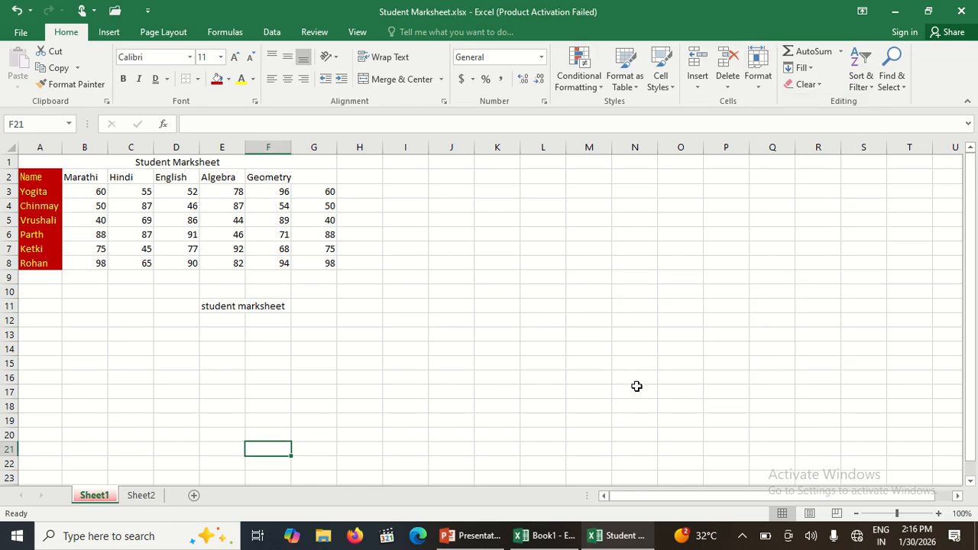
{"action": "left_click", "coordinate": [145, 497]}
{"action": "left_click", "coordinate": [94, 497]}
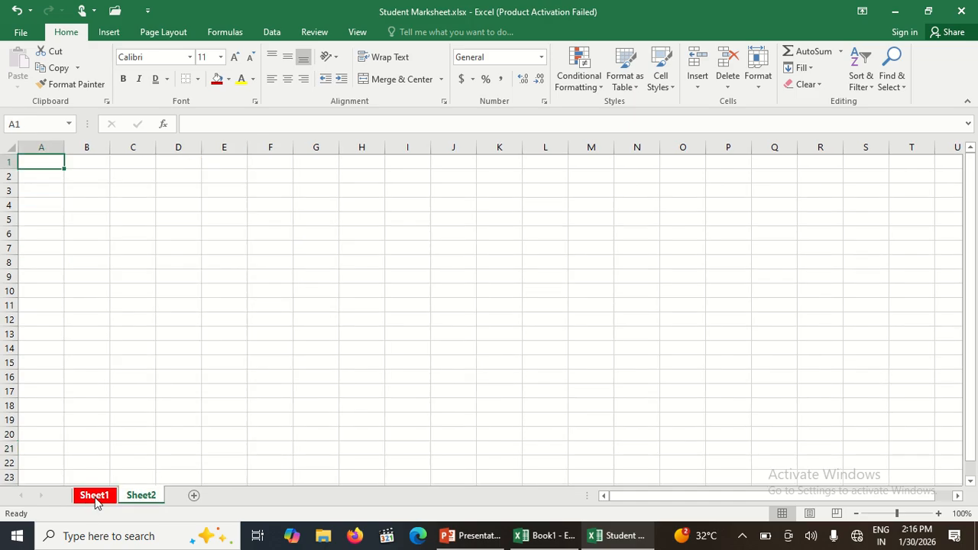
Remove the tab color from Sheet1 by setting it to No Color
{"action": "left_click", "coordinate": [769, 83]}
{"action": "mouse_move", "coordinate": [795, 291]}
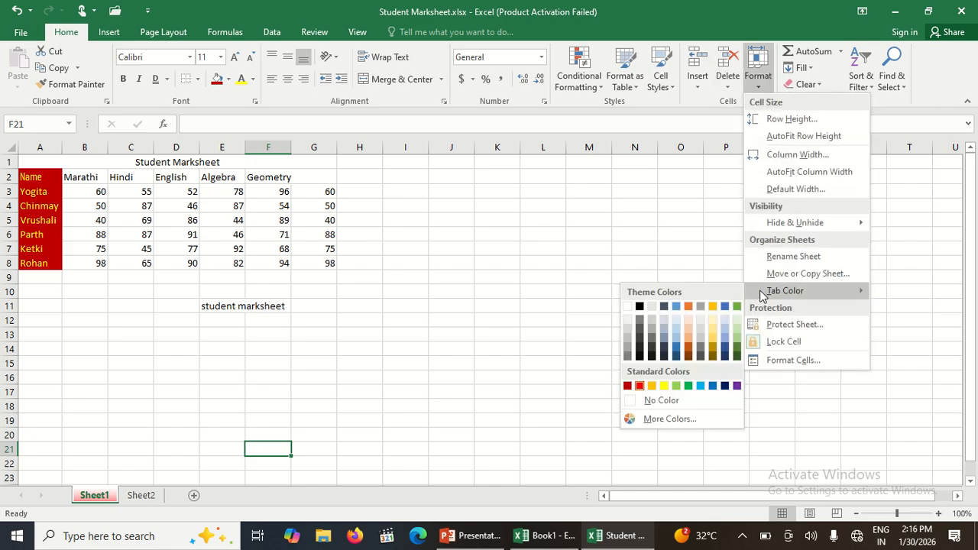
{"action": "left_click", "coordinate": [650, 402]}
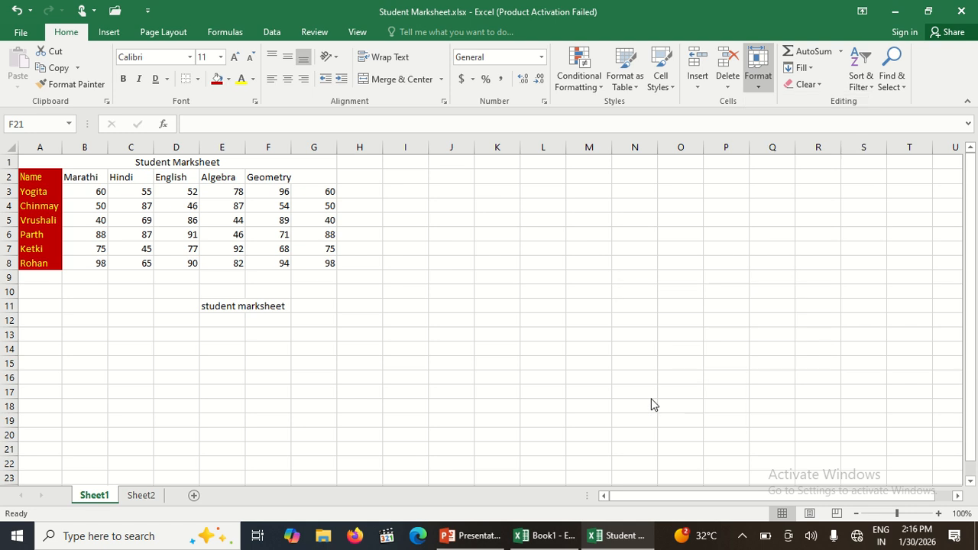
{"action": "left_click", "coordinate": [388, 390]}
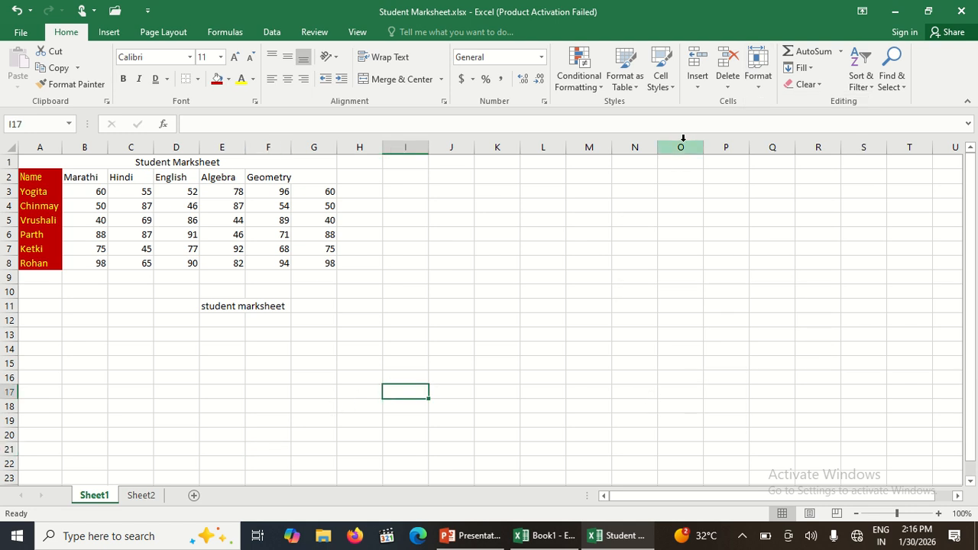
{"action": "left_click", "coordinate": [842, 52]}
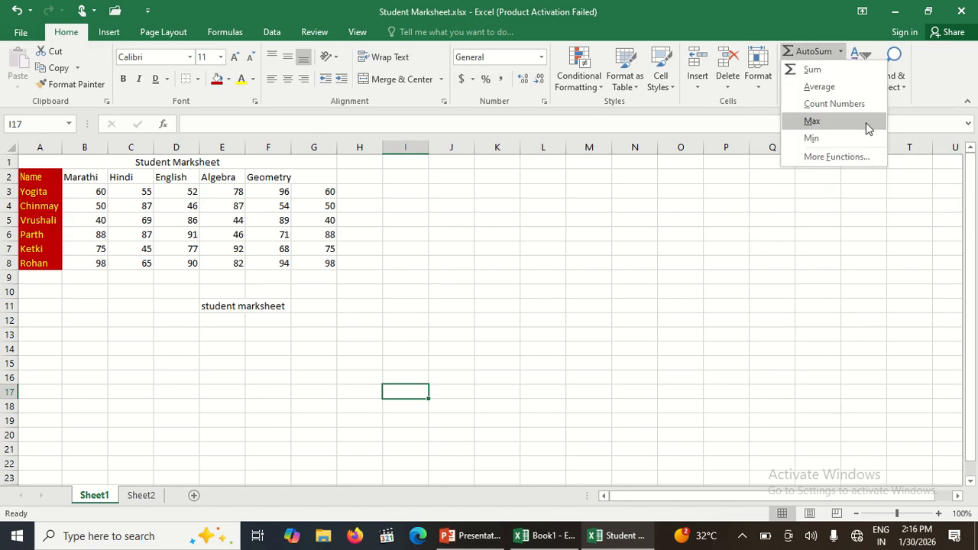
{"action": "left_click", "coordinate": [756, 228]}
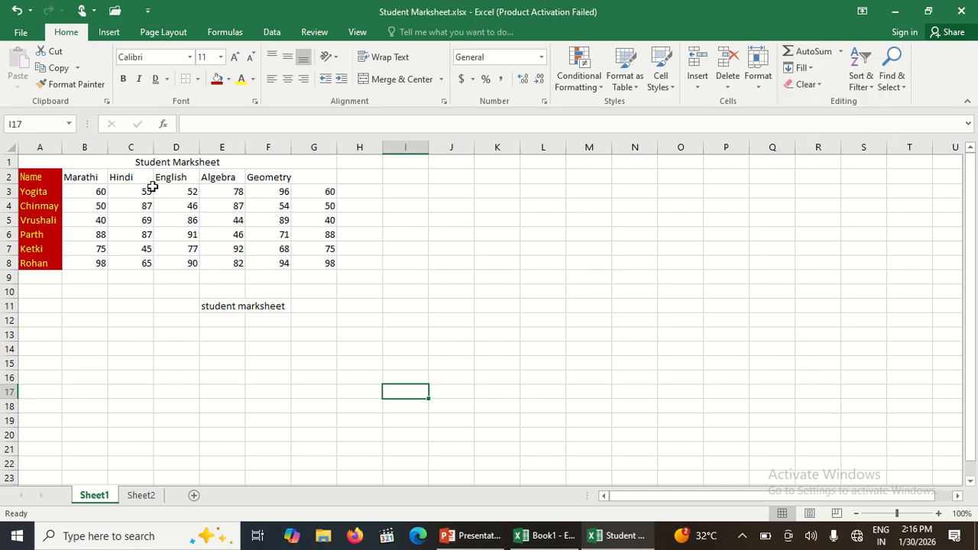
Select the range A1 to G11, from the merged title down to the student marksheet text in row 11
{"action": "left_click", "coordinate": [116, 167]}
{"action": "key", "text": "ctrl+Down"}
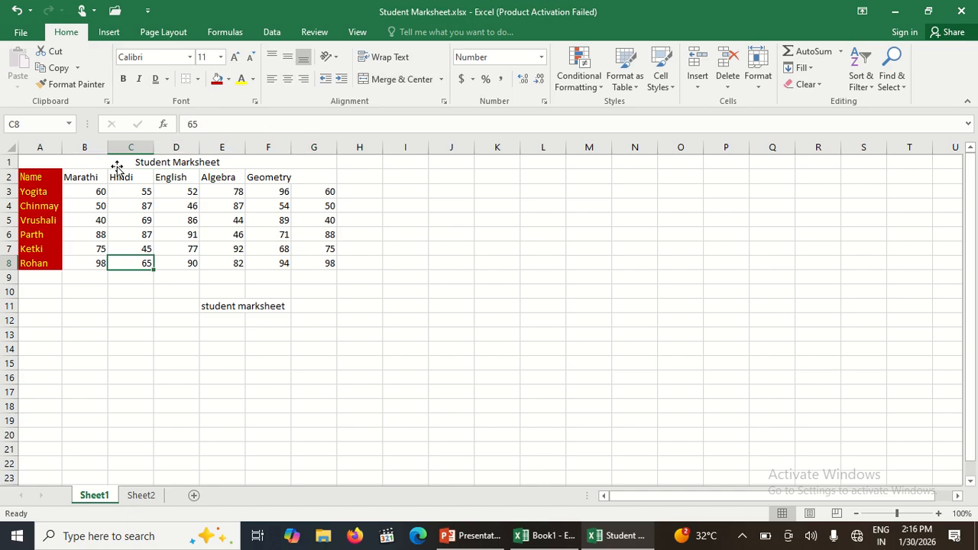
{"action": "left_click", "coordinate": [116, 167]}
{"action": "key", "text": "shift+Down"}
{"action": "key", "text": "shift+Down"}
{"action": "key", "text": "shift+Down"}
{"action": "key", "text": "shift+Down"}
{"action": "key", "text": "shift+Down"}
{"action": "key", "text": "shift+Down"}
{"action": "key", "text": "shift+Down"}
{"action": "key", "text": "shift+Down"}
{"action": "key", "text": "shift+Down"}
{"action": "key", "text": "shift+Down"}
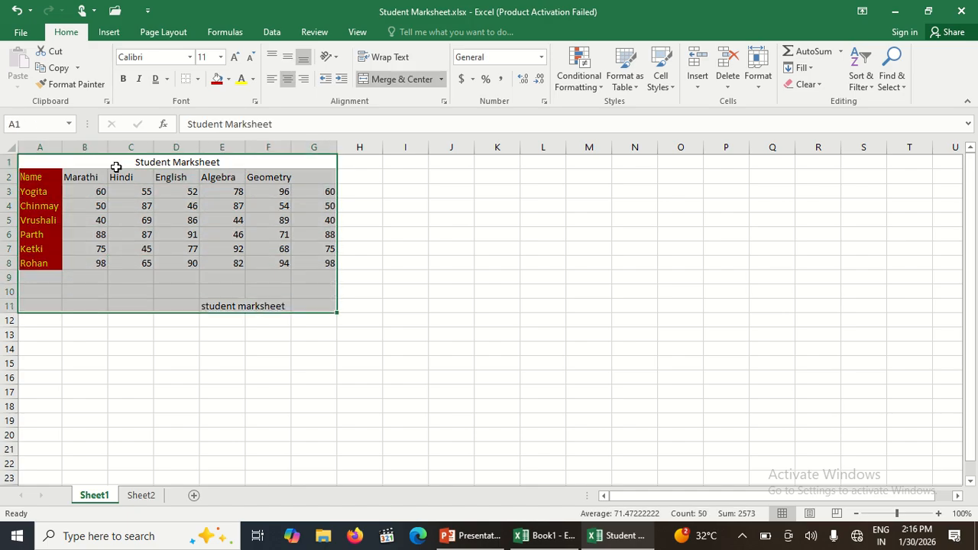
Clear all contents and formatting from the selected marksheet range, and undo the clearing
{"action": "left_click", "coordinate": [808, 89]}
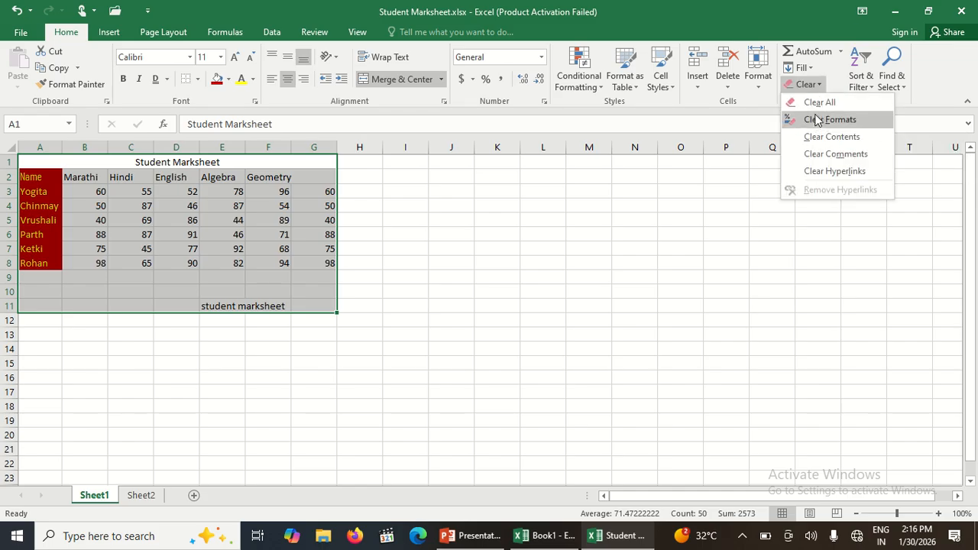
{"action": "left_click", "coordinate": [816, 104]}
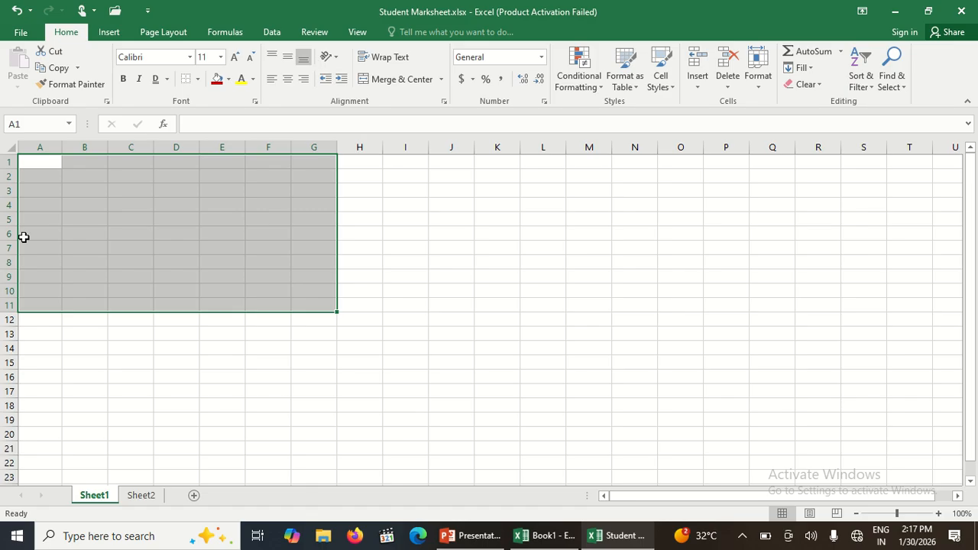
{"action": "left_click", "coordinate": [11, 17]}
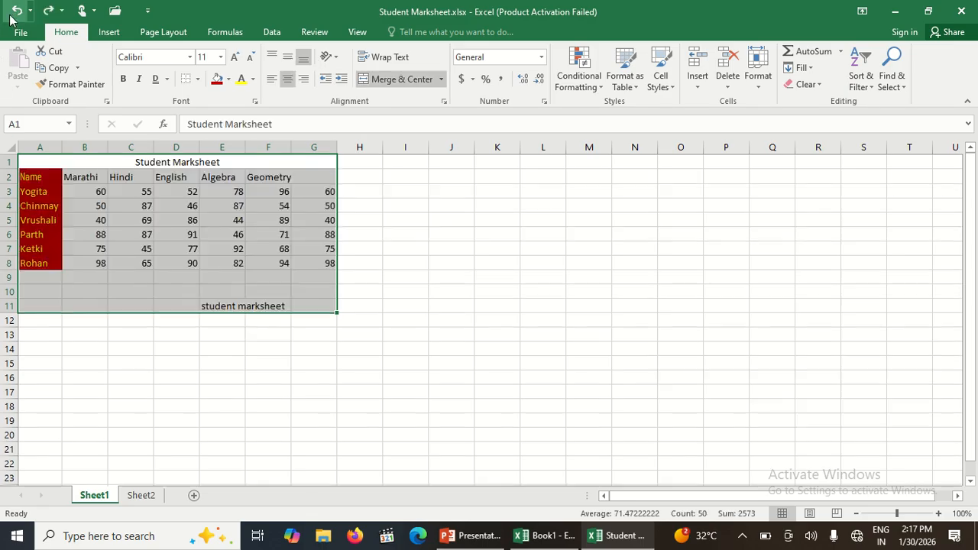
Clear only the formats from the selected range A1 to G11, and deselect it
{"action": "left_click", "coordinate": [820, 86]}
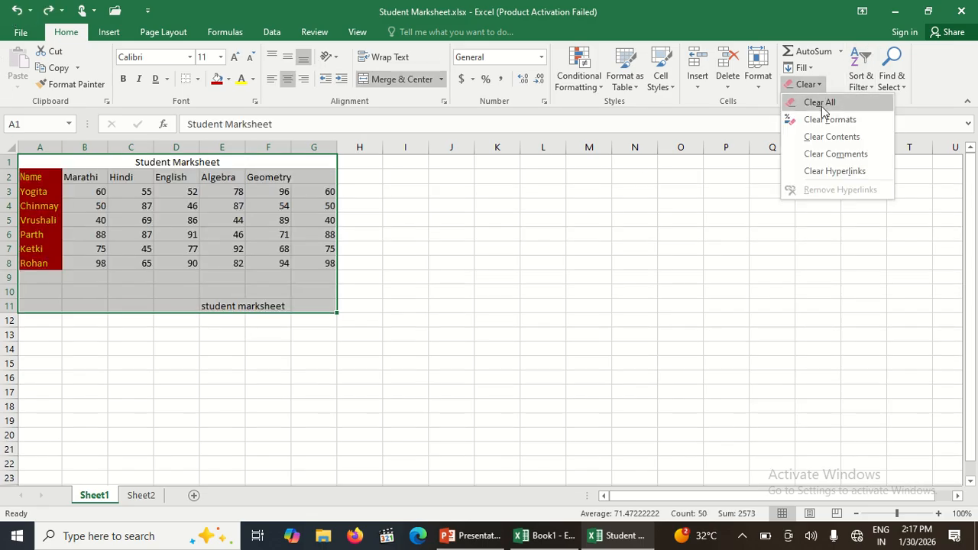
{"action": "left_click", "coordinate": [829, 120]}
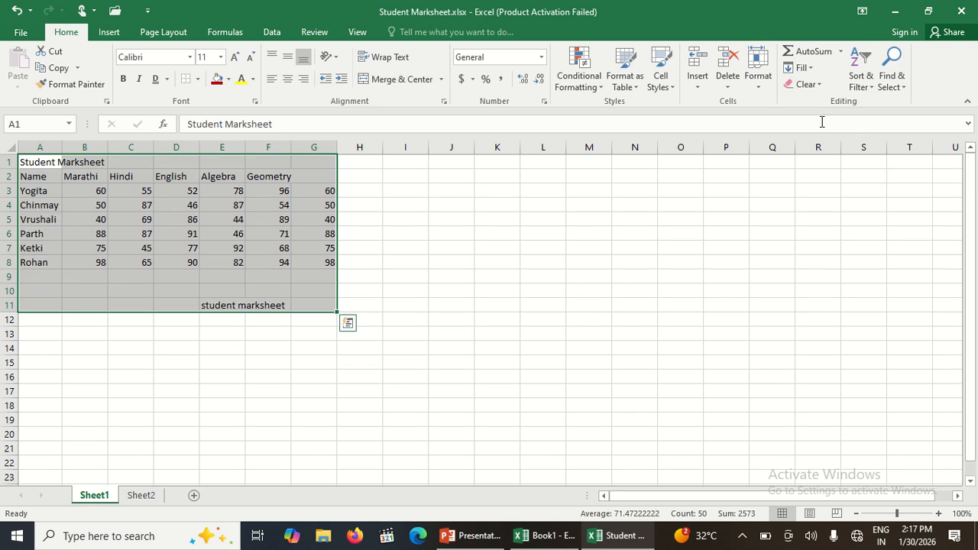
{"action": "left_click", "coordinate": [421, 278]}
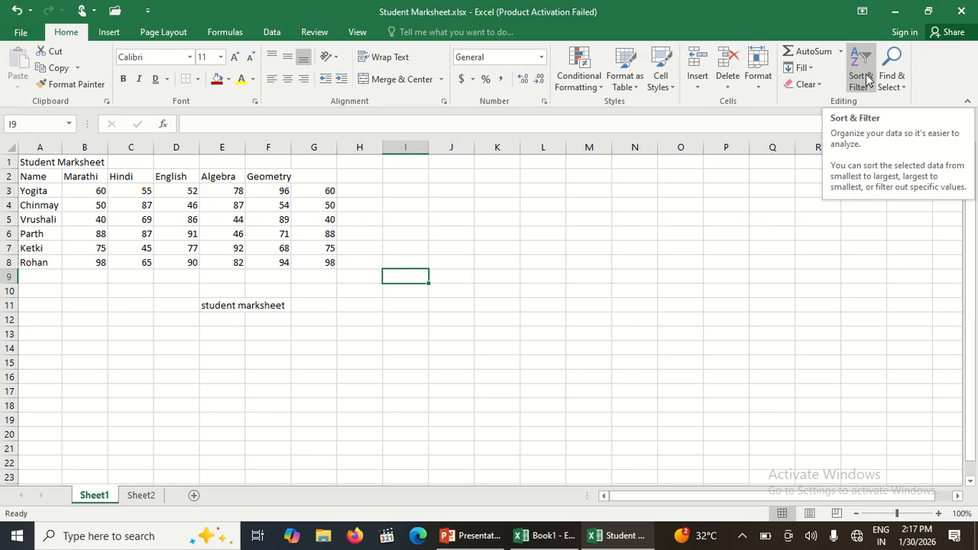
Find all cells matching the student name already entered as the search term, and close Find and Replace
{"action": "left_click", "coordinate": [890, 80]}
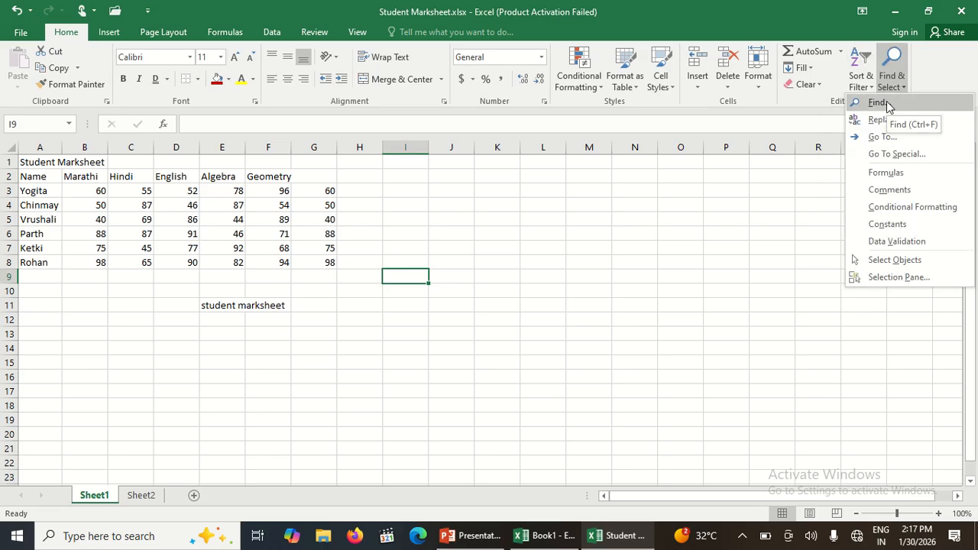
{"action": "left_click", "coordinate": [879, 102]}
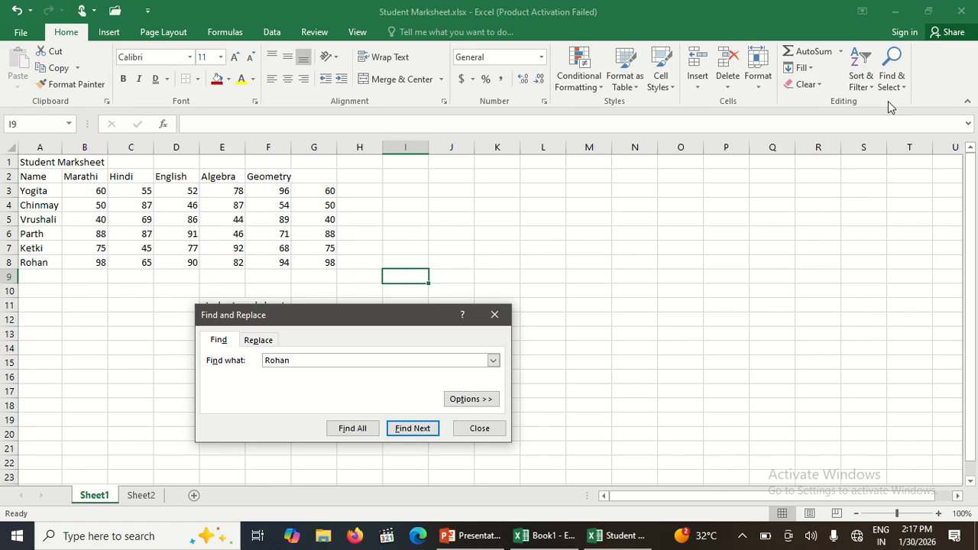
{"action": "left_click", "coordinate": [346, 430]}
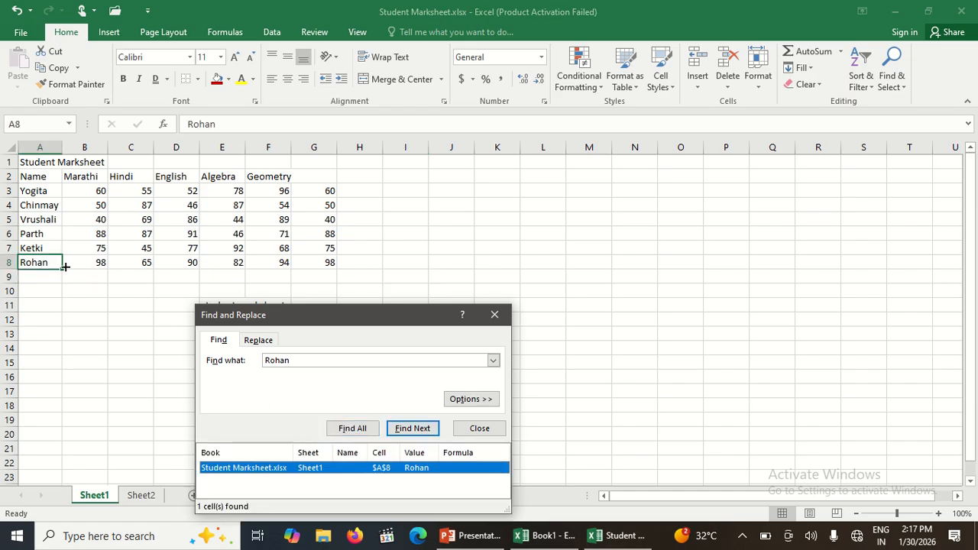
{"action": "left_click", "coordinate": [495, 314]}
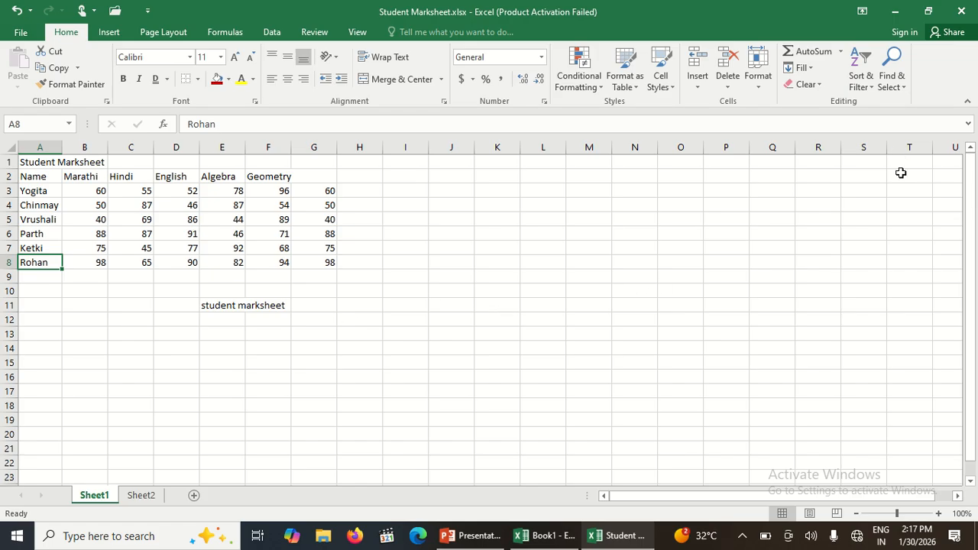
{"action": "left_click", "coordinate": [903, 85]}
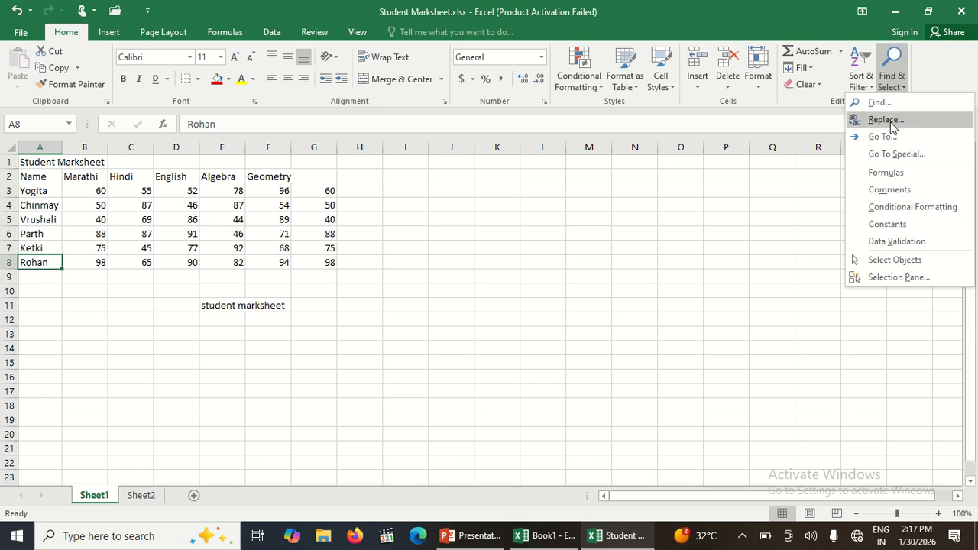
{"action": "left_click", "coordinate": [879, 103]}
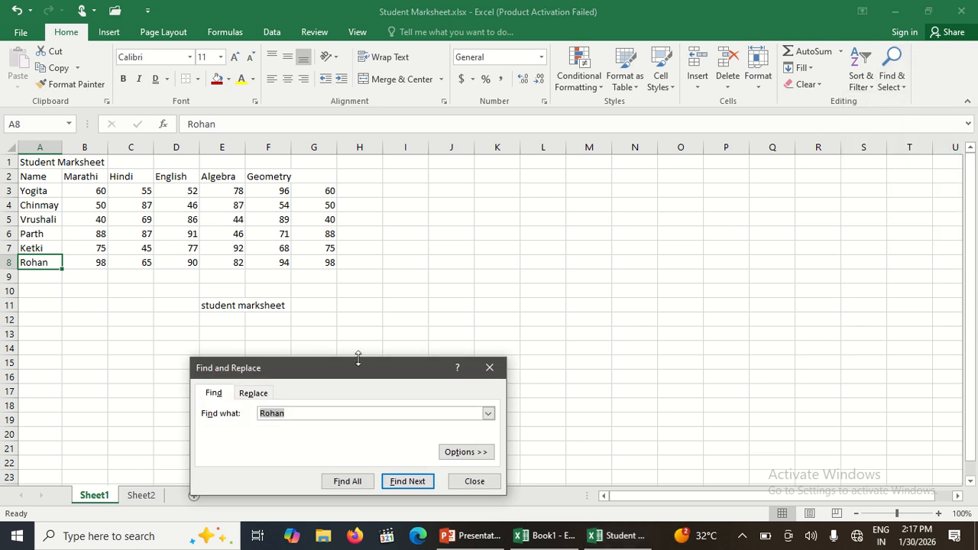
{"action": "key", "text": "BackSpace"}
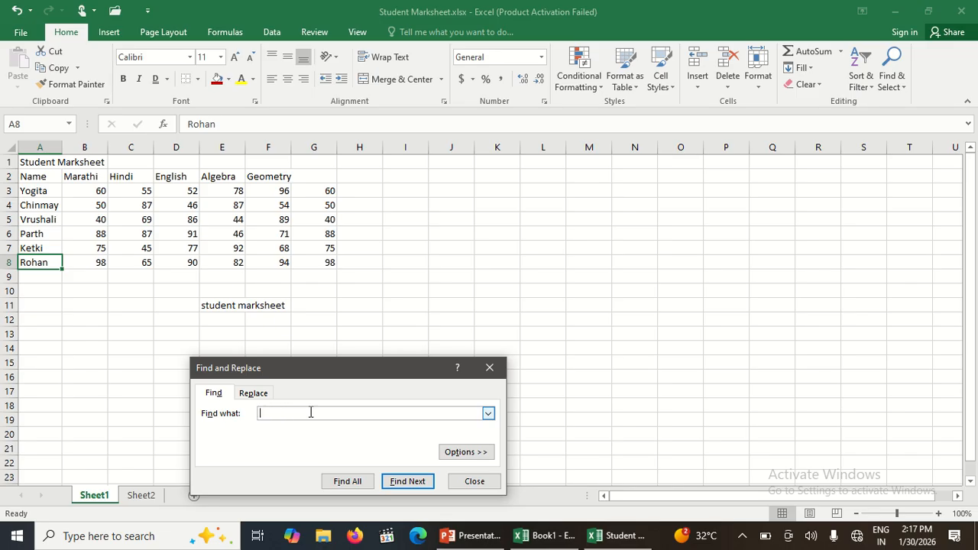
{"action": "left_click", "coordinate": [465, 480]}
{"action": "left_click", "coordinate": [771, 222]}
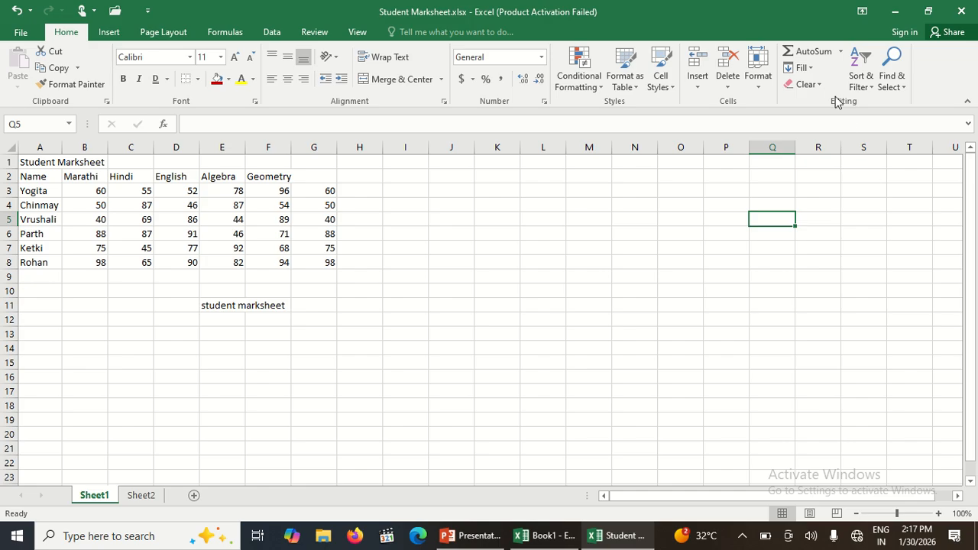
Find all cells containing the student's name listed in cell A8, and close Find and Replace
{"action": "left_click", "coordinate": [888, 89]}
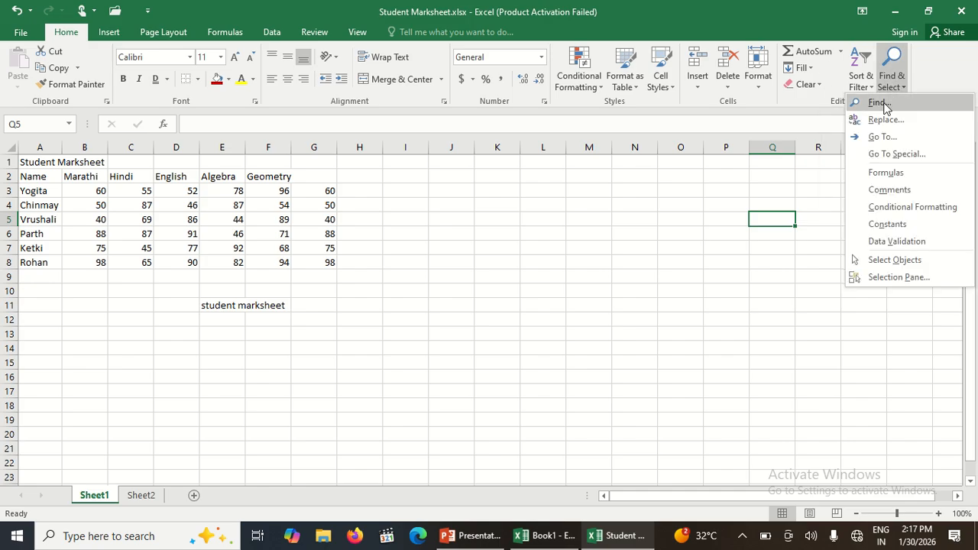
{"action": "left_click", "coordinate": [880, 103]}
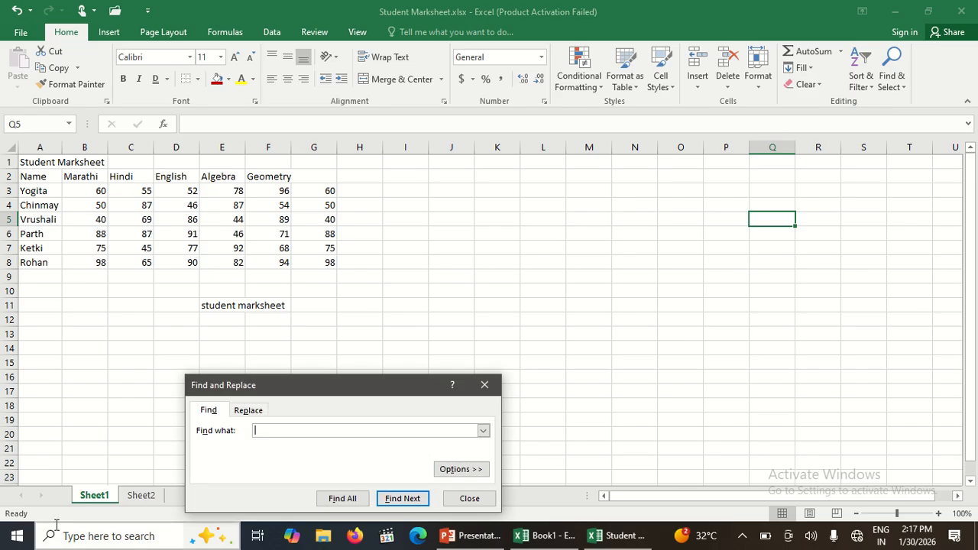
{"action": "type", "text": "Rohan"}
{"action": "left_click", "coordinate": [342, 503]}
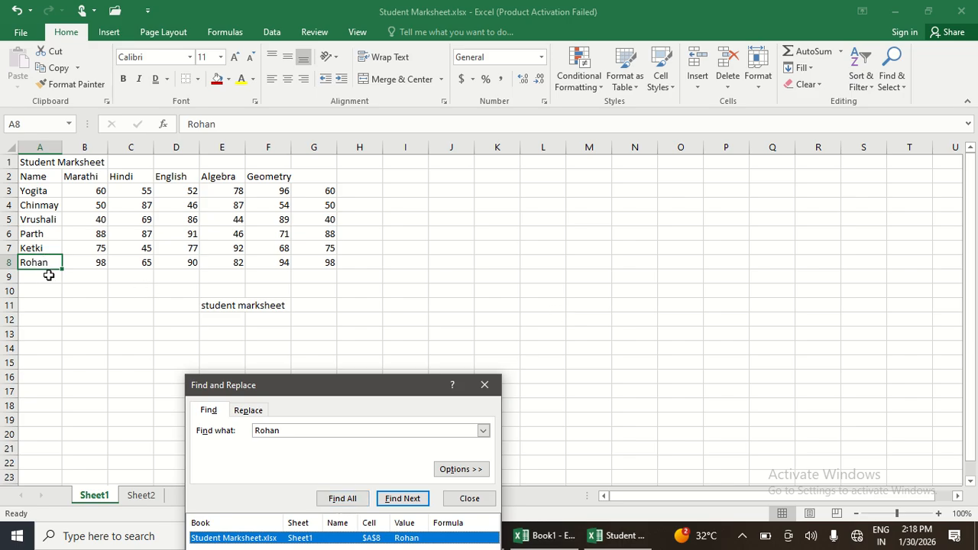
{"action": "left_click", "coordinate": [485, 384]}
{"action": "left_click", "coordinate": [602, 245]}
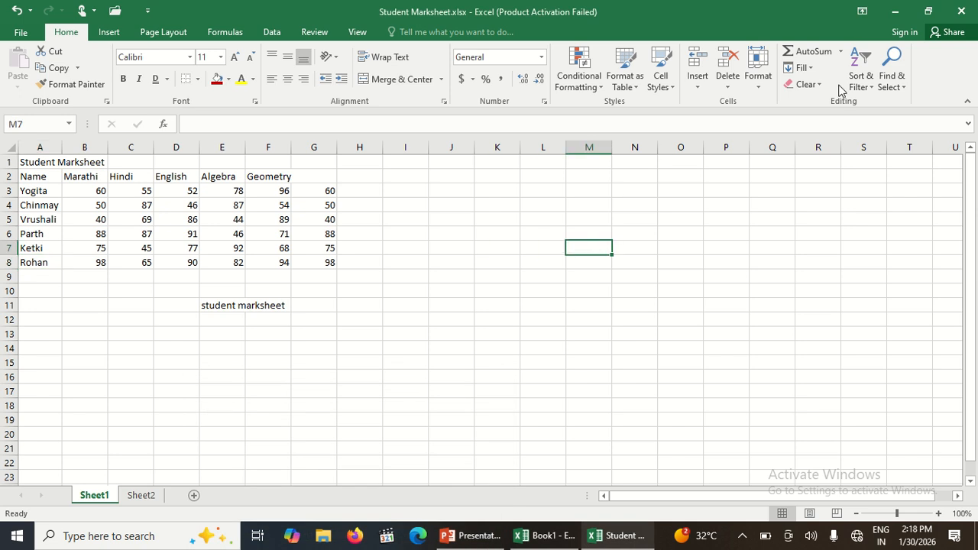
Replace all occurrences of Geometry with Geography in the marksheet, and close Find and Replace
{"action": "left_click", "coordinate": [887, 81]}
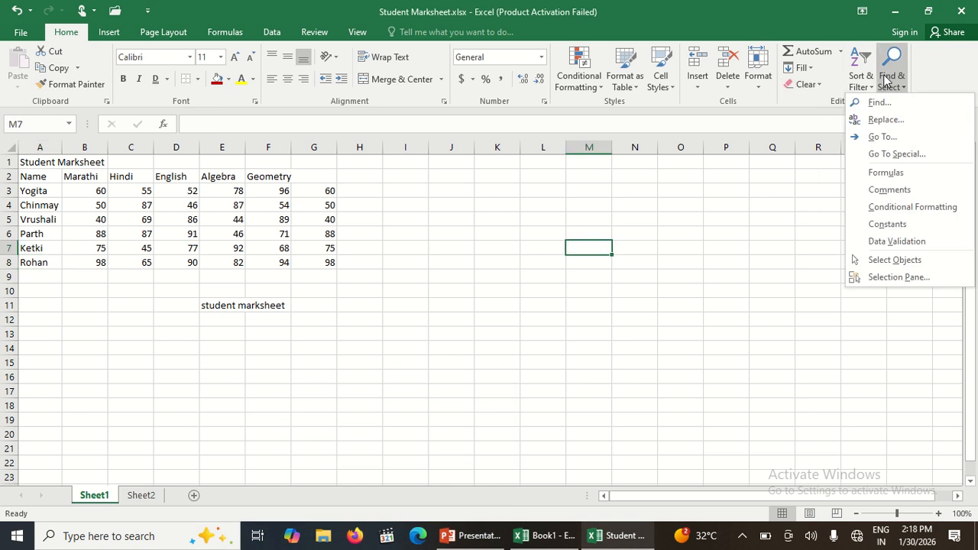
{"action": "left_click", "coordinate": [885, 117]}
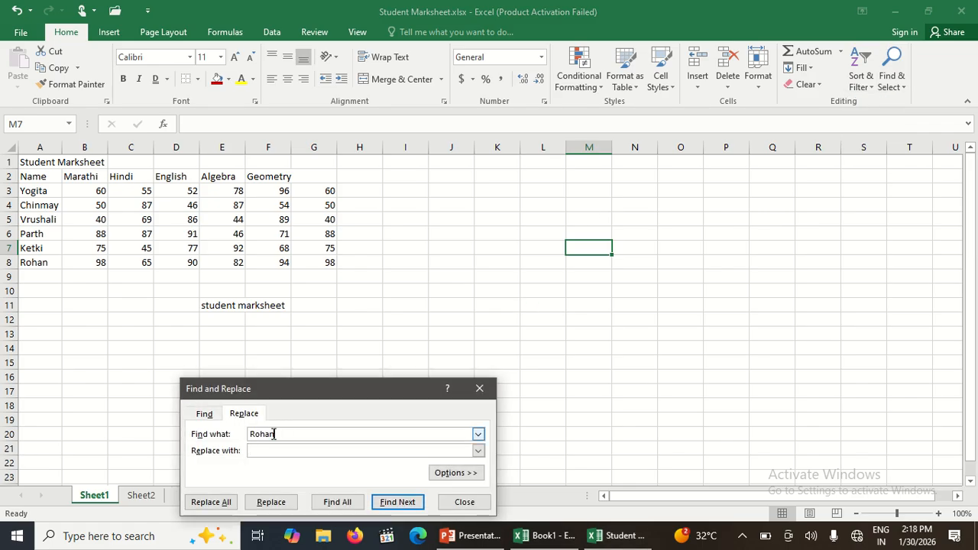
{"action": "key", "text": "BackSpace"}
{"action": "key", "text": "BackSpace"}
{"action": "key", "text": "BackSpace"}
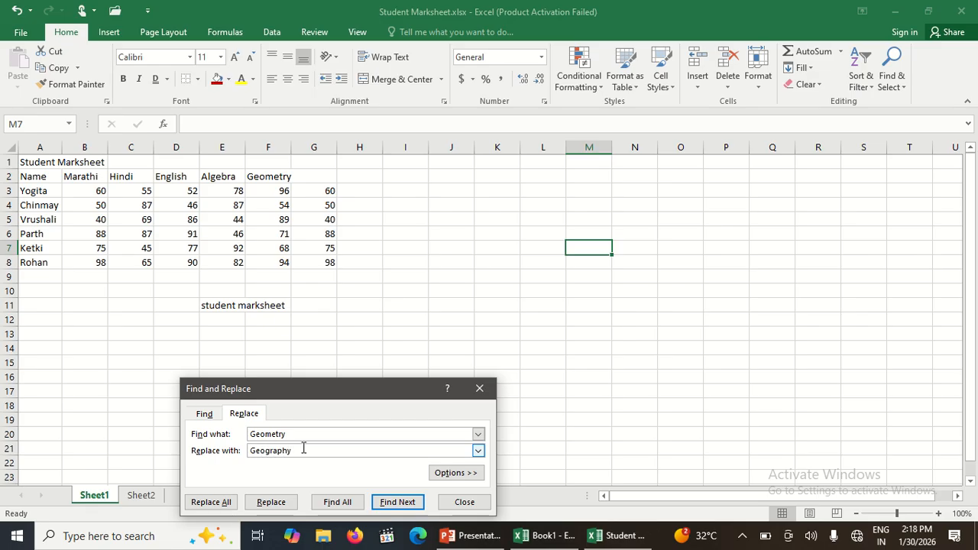
{"action": "left_click", "coordinate": [229, 507]}
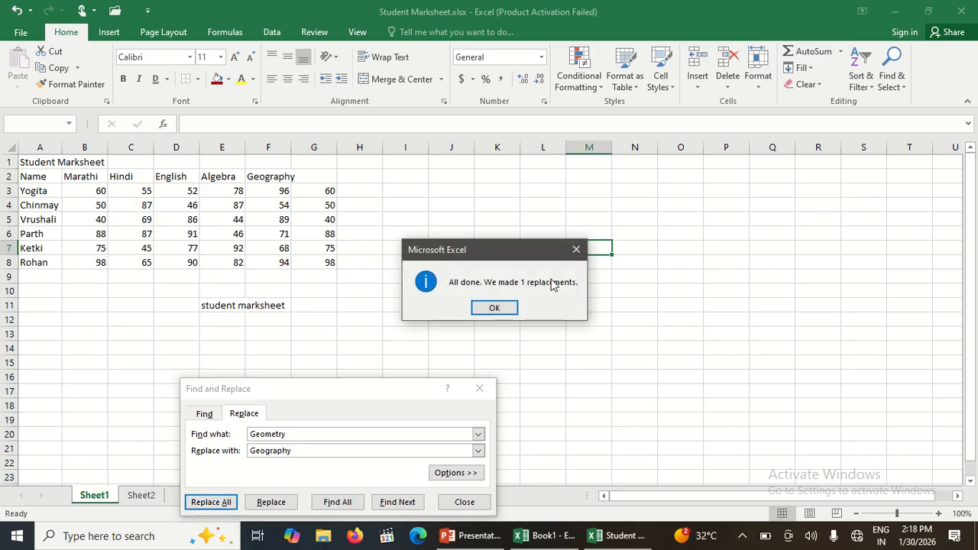
{"action": "left_click", "coordinate": [494, 308]}
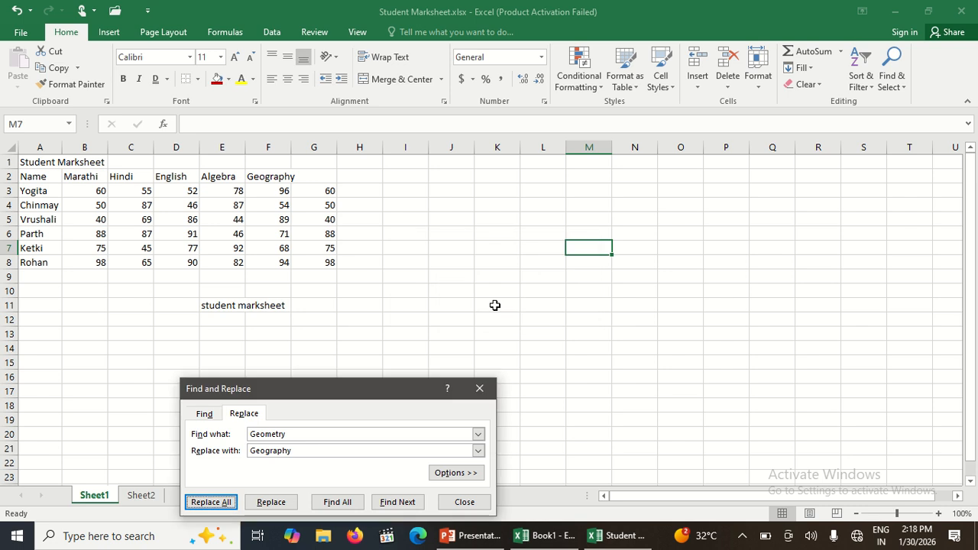
{"action": "left_click", "coordinate": [497, 305]}
{"action": "left_click", "coordinate": [480, 390]}
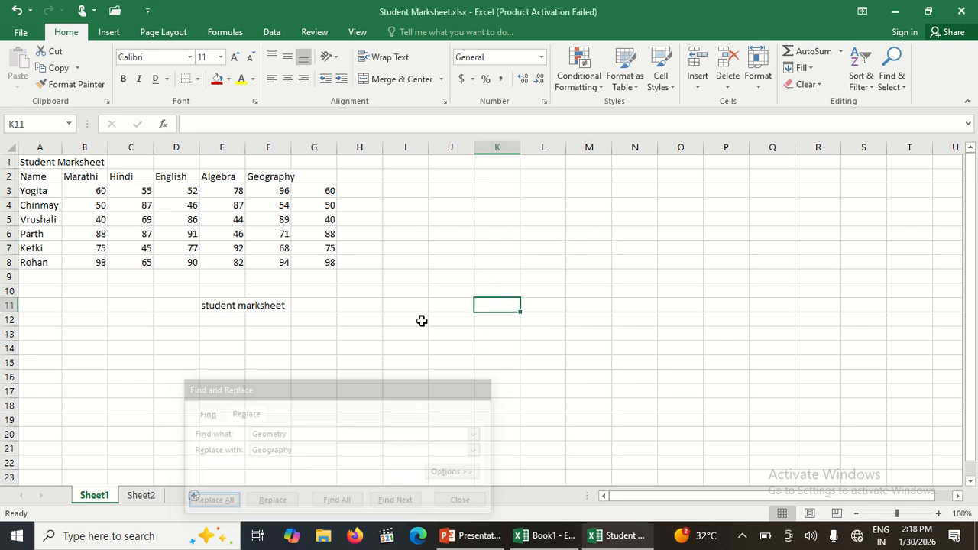
{"action": "left_click", "coordinate": [387, 205]}
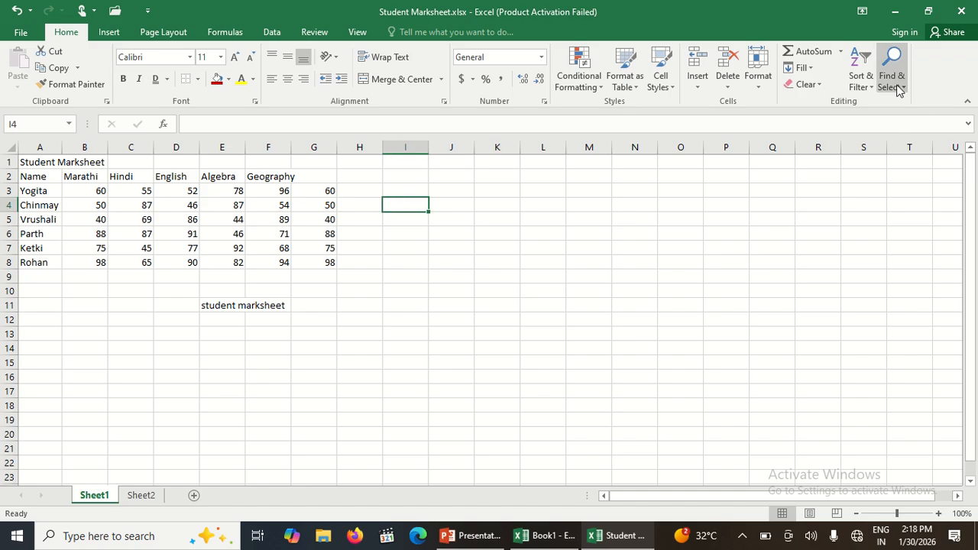
{"action": "left_click", "coordinate": [532, 273]}
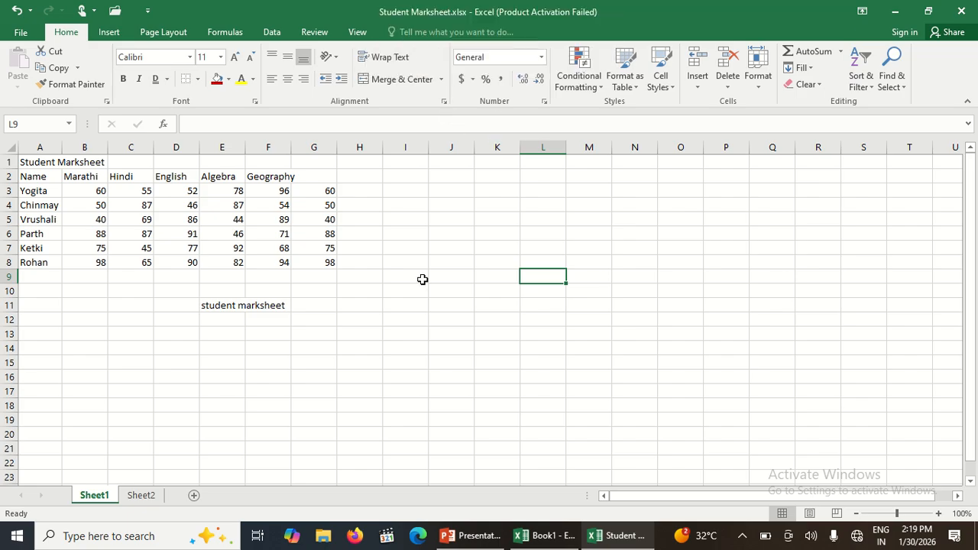
{"action": "mouse_move", "coordinate": [389, 4]}
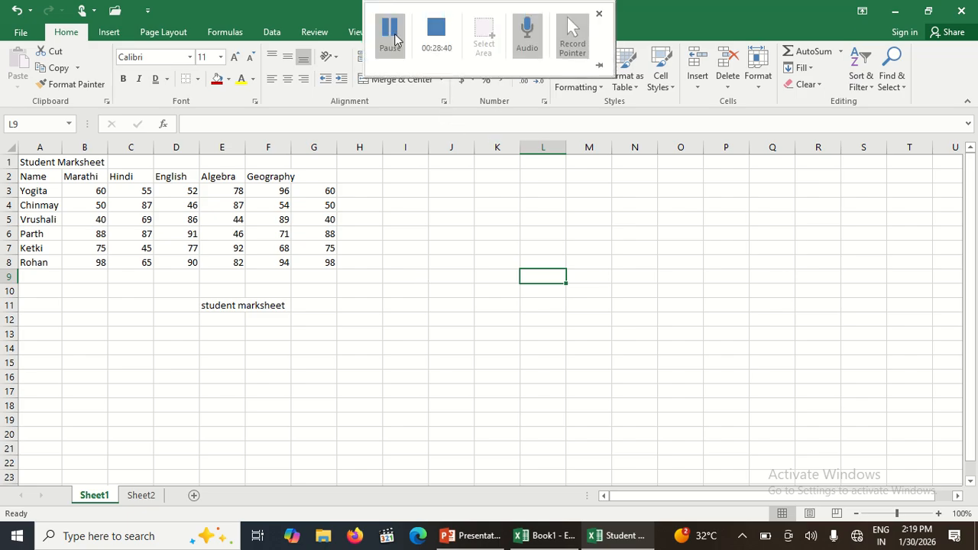